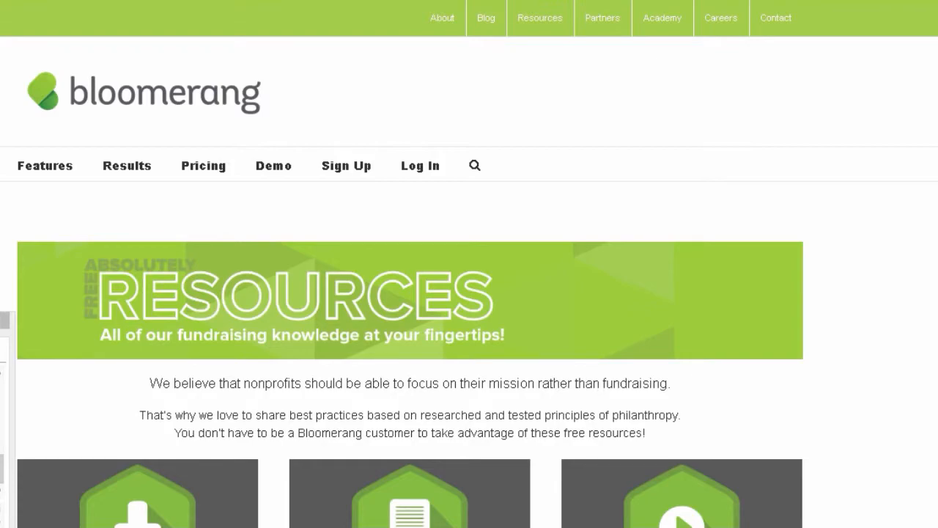
Look over the free resource categories and open the Guides page.
scroll(469, 279, down, 4)
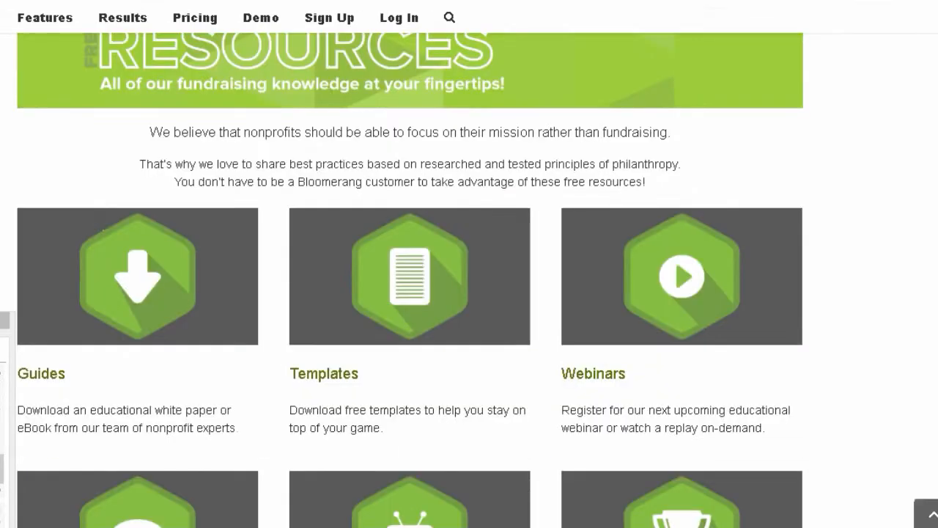
scroll(935, 171, down, 1)
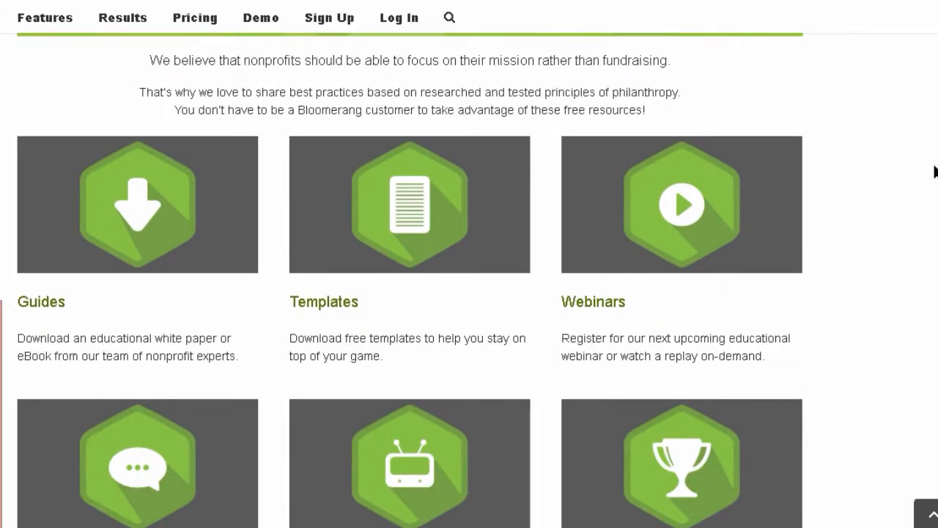
scroll(469, 278, down, 3)
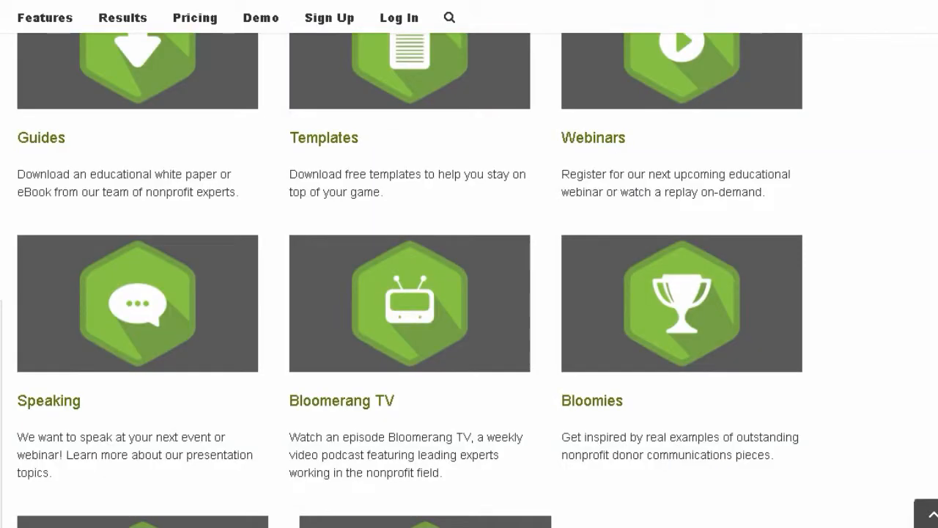
scroll(469, 278, up, 2)
scroll(497, 184, up, 1)
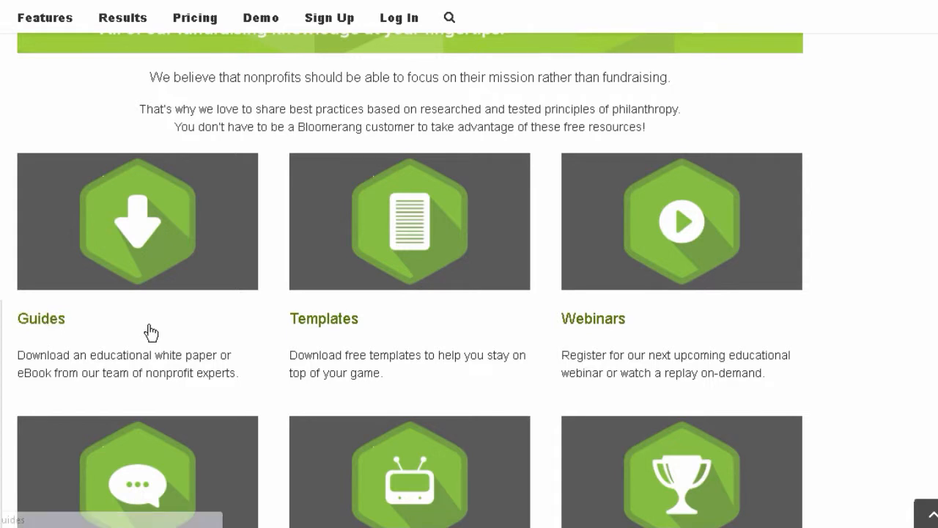
click(27, 317)
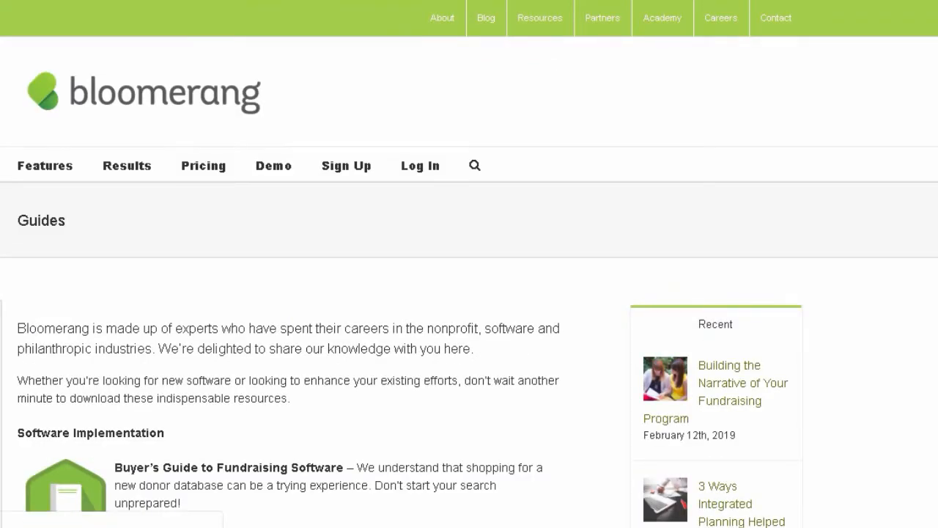
Examine the downloadable guides, from Software Implementation and Donor Management through Donor Retention, Major Gifts, Marketing & Communications and Fundraising.
scroll(469, 267, down, 3)
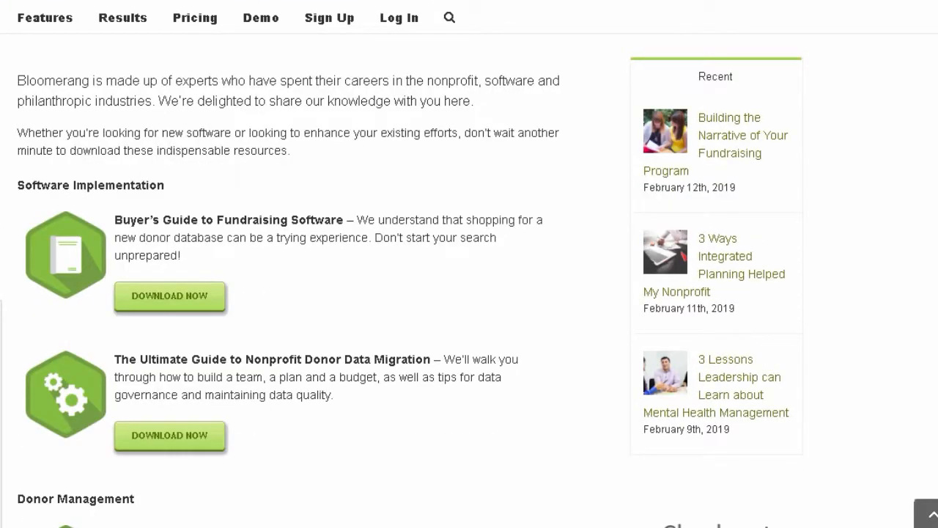
scroll(469, 278, down, 2)
scroll(469, 278, down, 1)
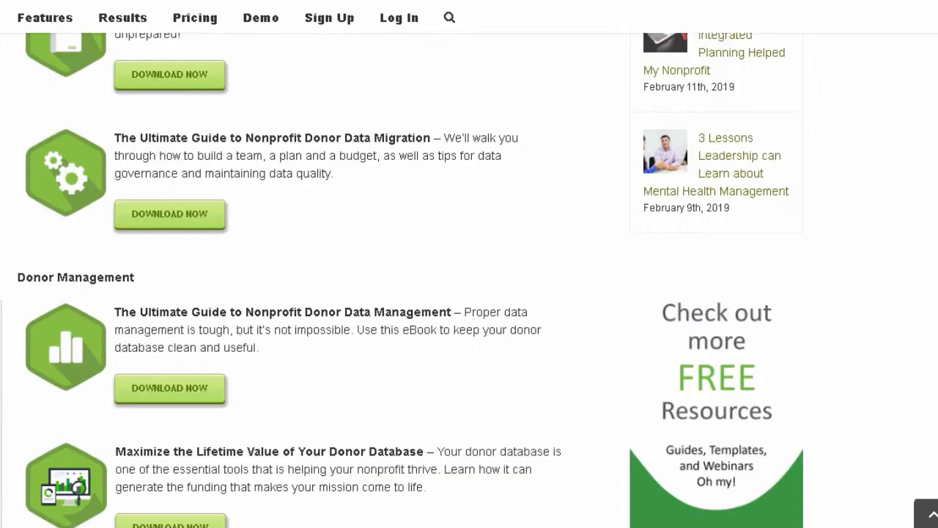
scroll(469, 279, down, 2)
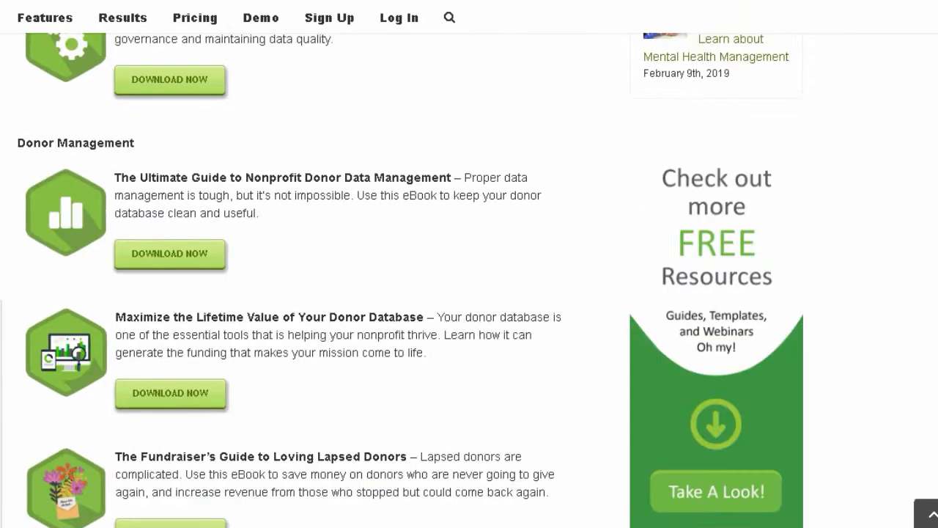
scroll(469, 278, down, 1)
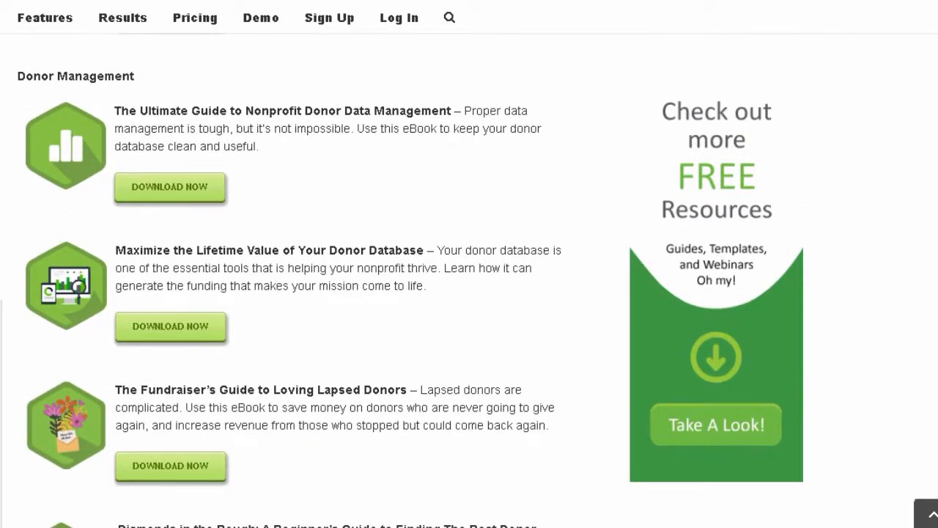
scroll(469, 279, down, 1)
scroll(469, 278, down, 1)
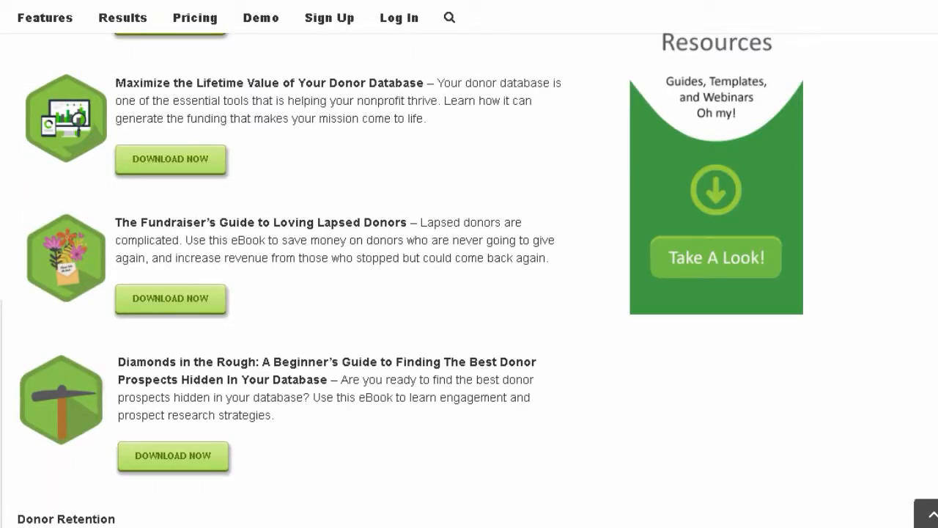
scroll(469, 278, down, 5)
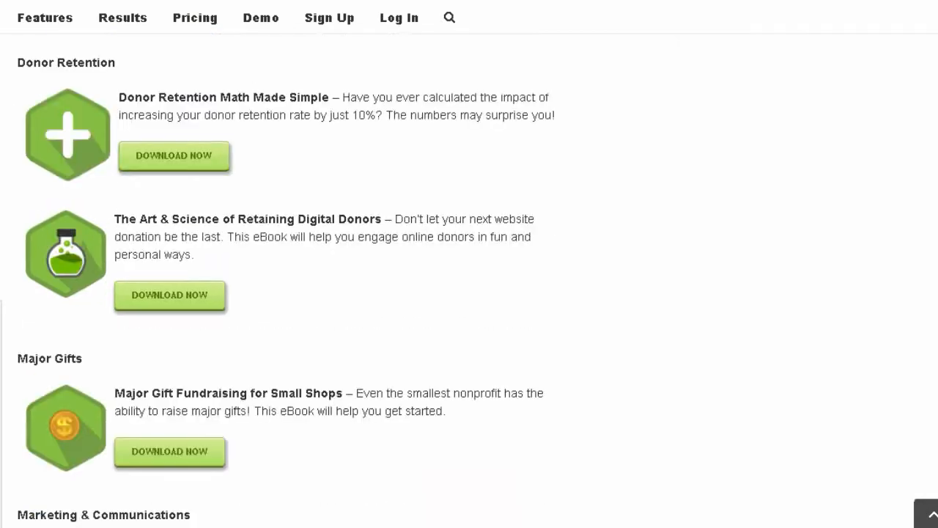
scroll(469, 278, down, 5)
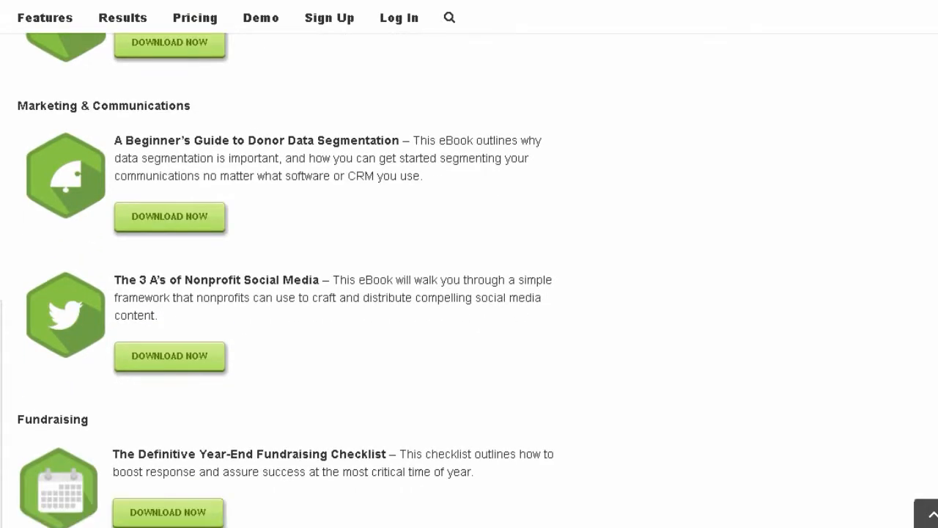
scroll(469, 278, down, 2)
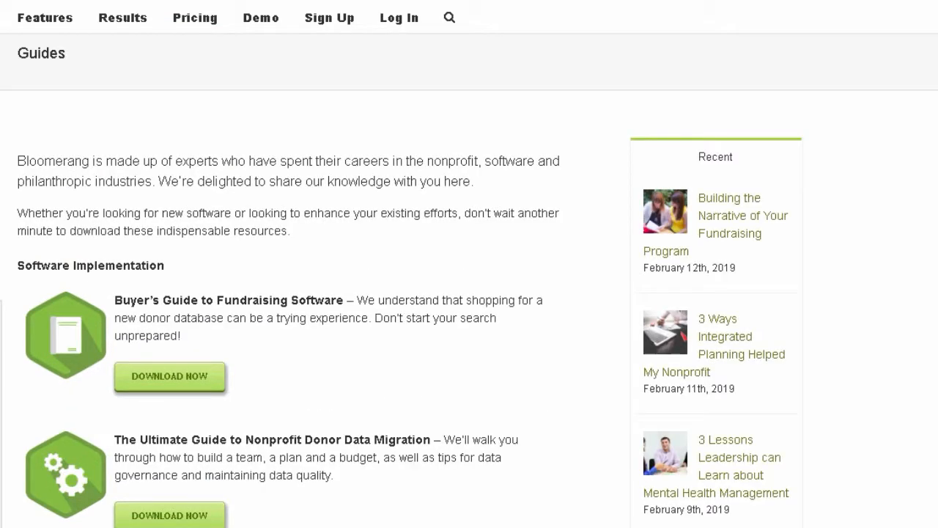
scroll(469, 279, down, 2)
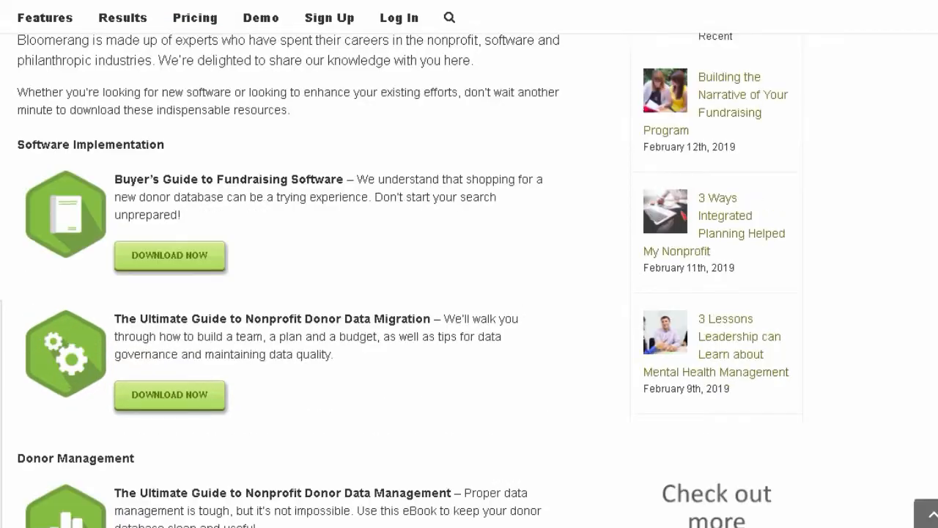
scroll(470, 278, up, 4)
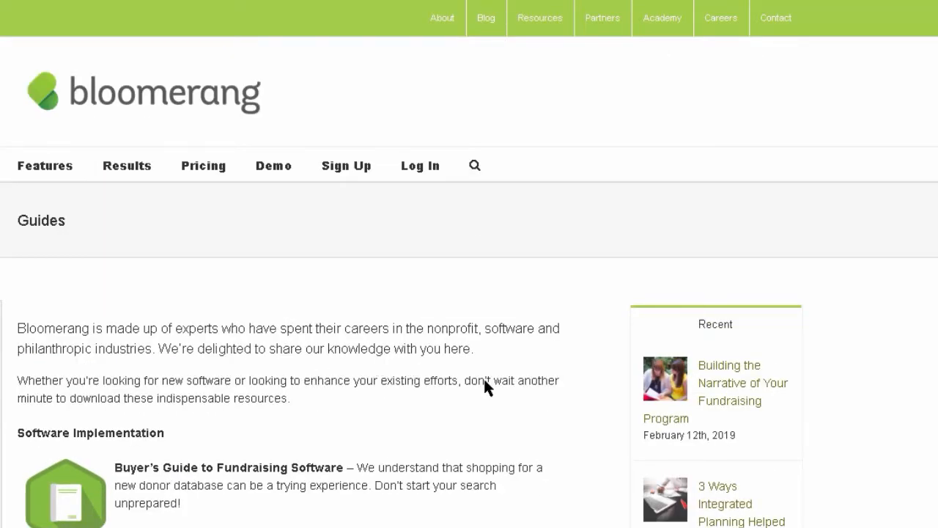
Return to the Resources overview and open the Templates page.
click(540, 20)
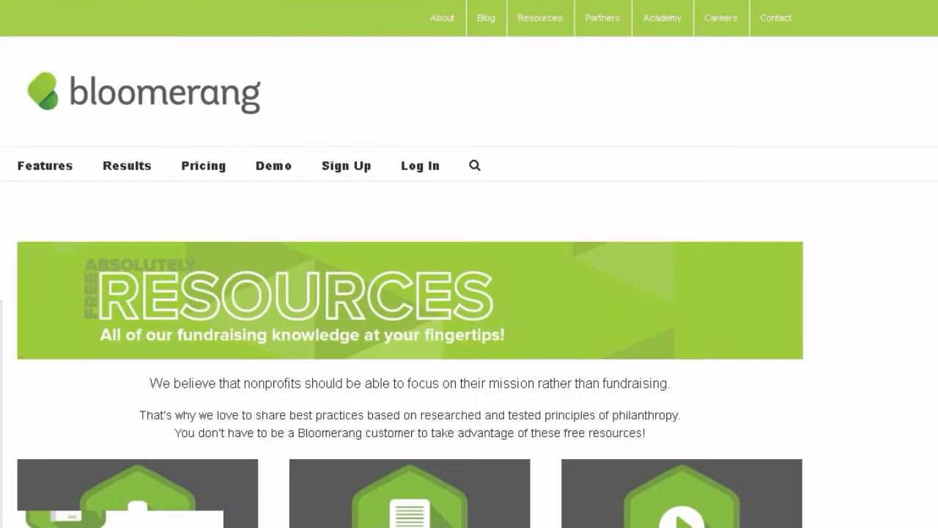
scroll(470, 293, down, 10)
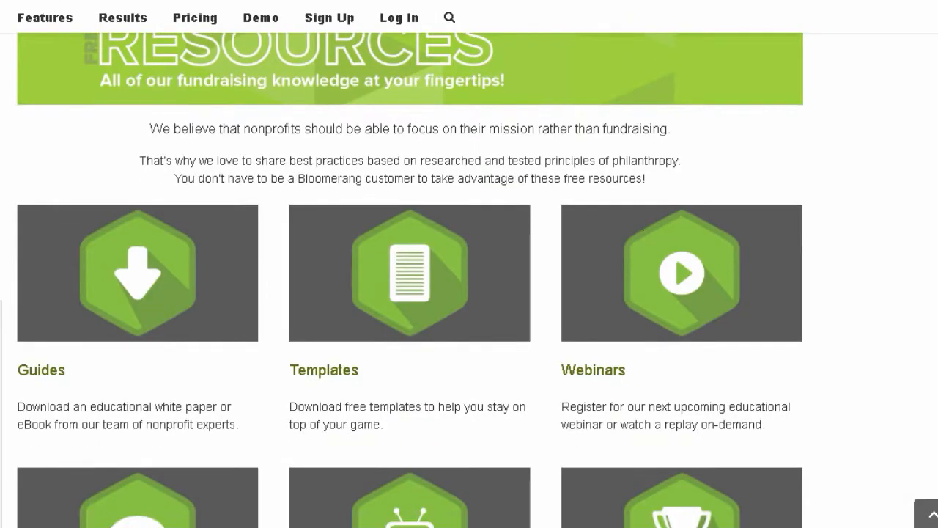
scroll(320, 69, down, 3)
scroll(320, 69, up, 3)
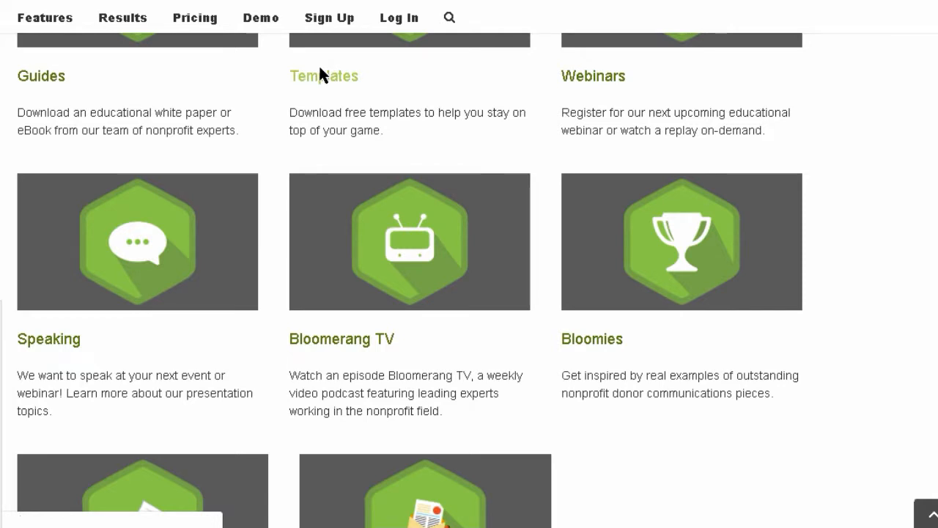
click(322, 75)
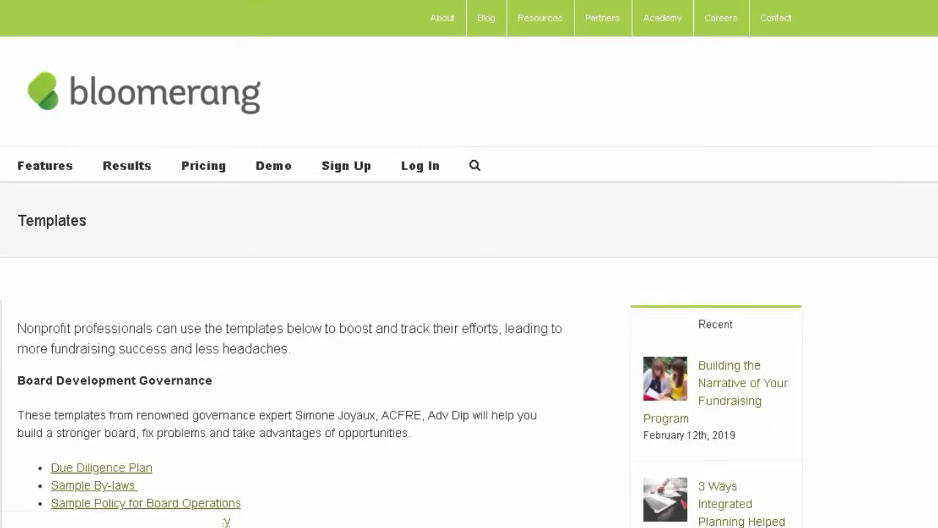
Look through the Board Development Governance and Fundraising templates and open the Sample Development Plan Template.
scroll(226, 521, down, 1)
scroll(226, 521, down, 5)
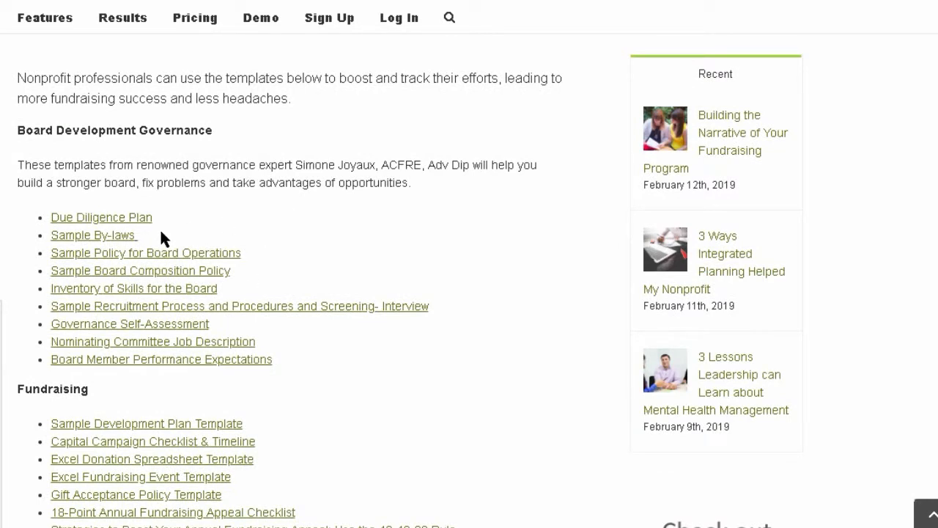
click(226, 253)
scroll(320, 213, down, 4)
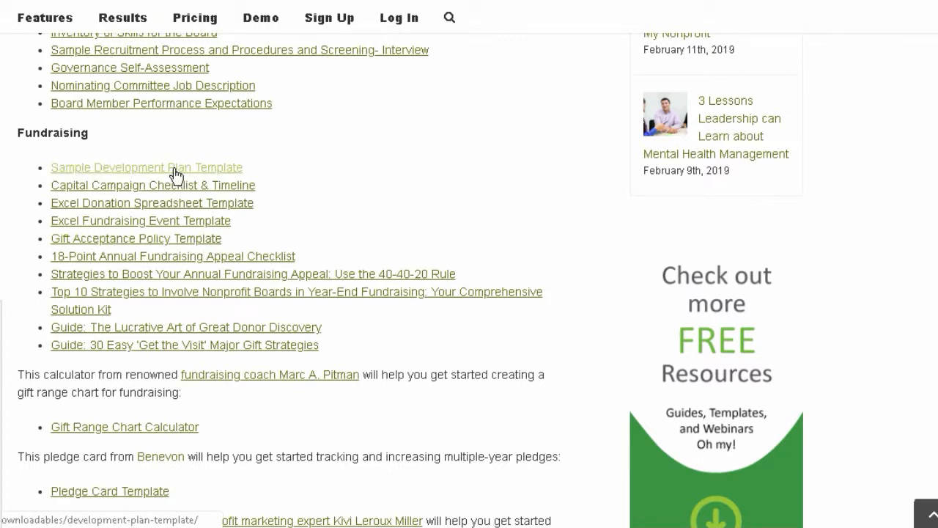
click(220, 166)
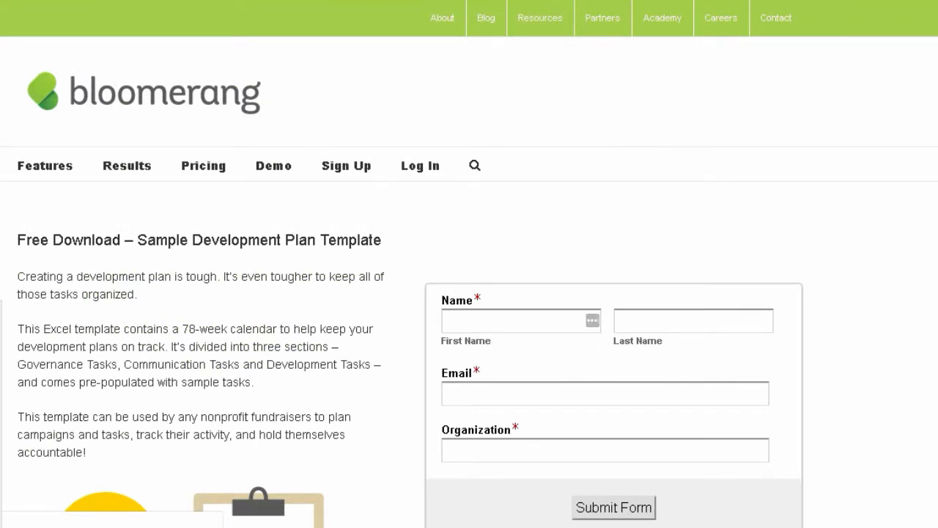
Examine the Sample Development Plan Template's description and download form, and return to the Templates list.
scroll(469, 293, down, 5)
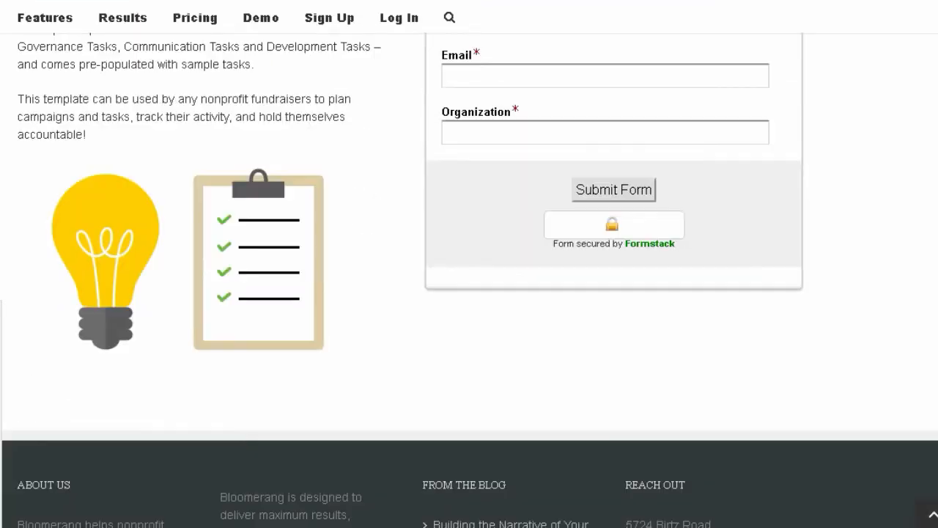
scroll(469, 293, up, 4)
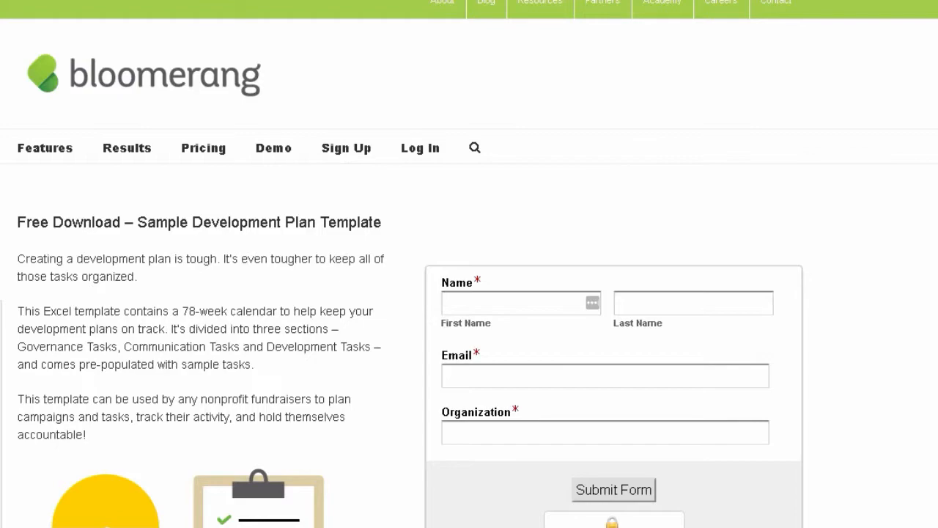
key(alt+Left)
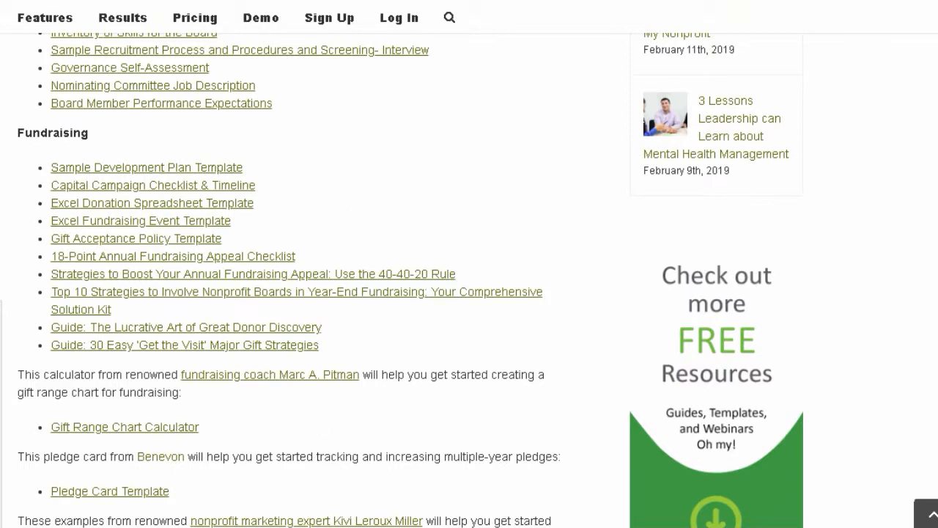
Open the Gift Range Chart Calculator and calculate the gift range chart for a target amount of 5,000,000.
scroll(167, 272, down, 2)
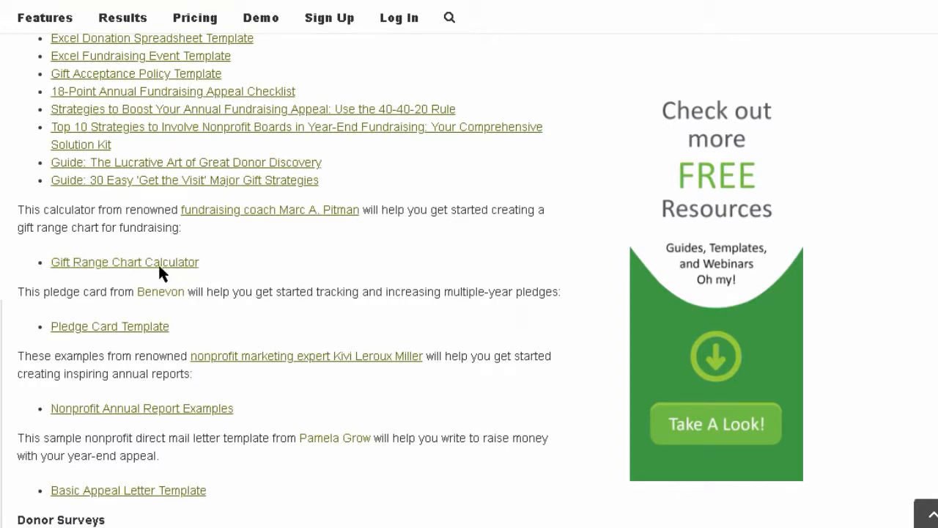
click(152, 264)
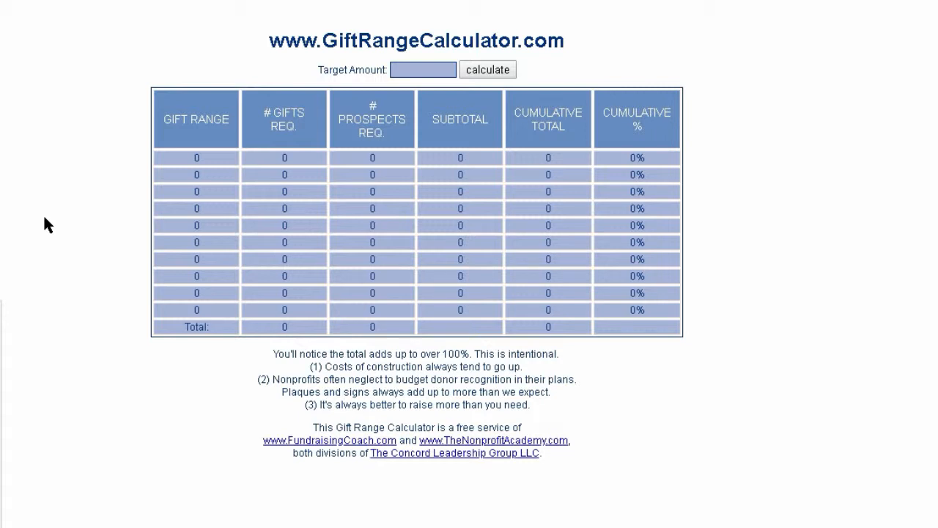
click(400, 70)
text(5,0)
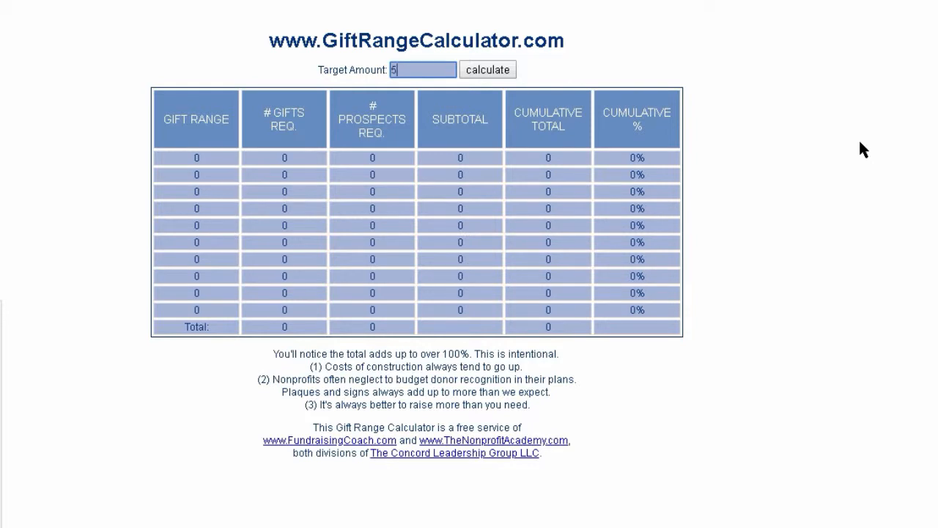
text(00,000)
click(482, 73)
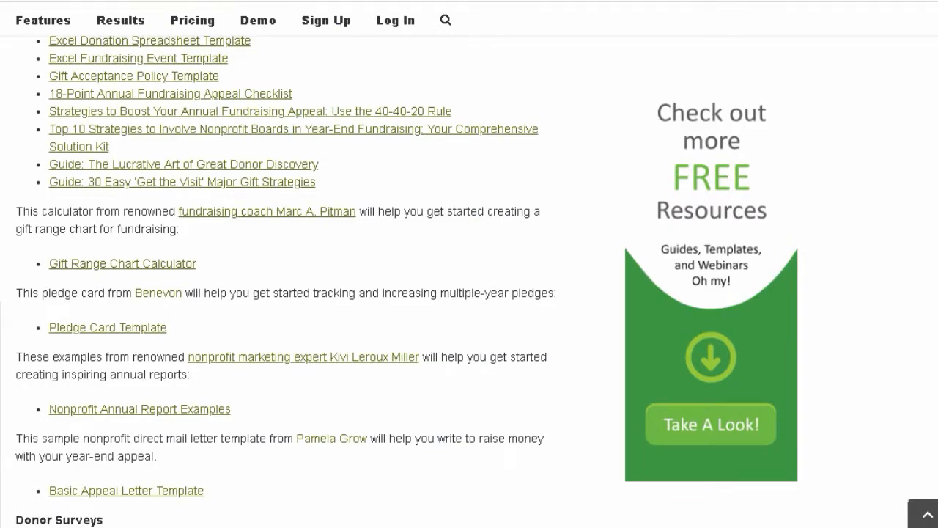
Look over the template lists on the Templates page again, returning to the top of the page.
scroll(407, 282, down, 6)
scroll(407, 281, up, 12)
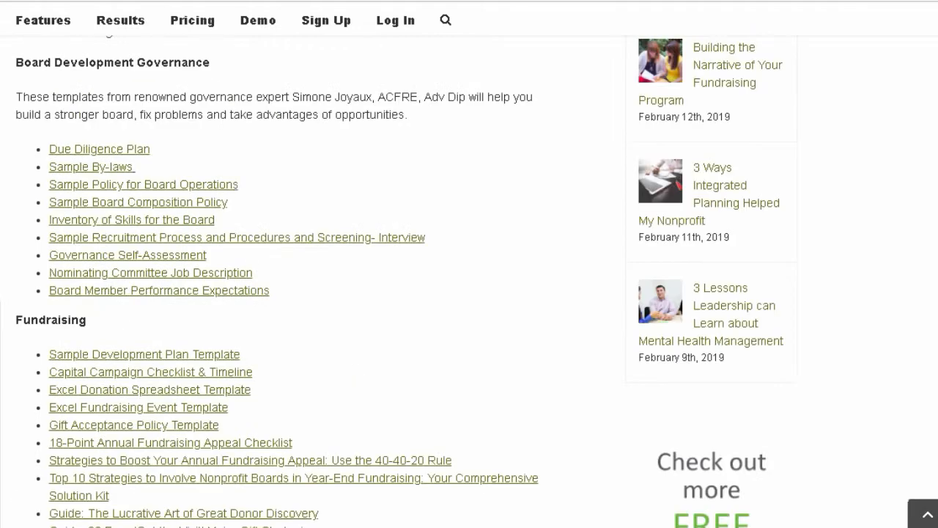
scroll(491, 160, up, 5)
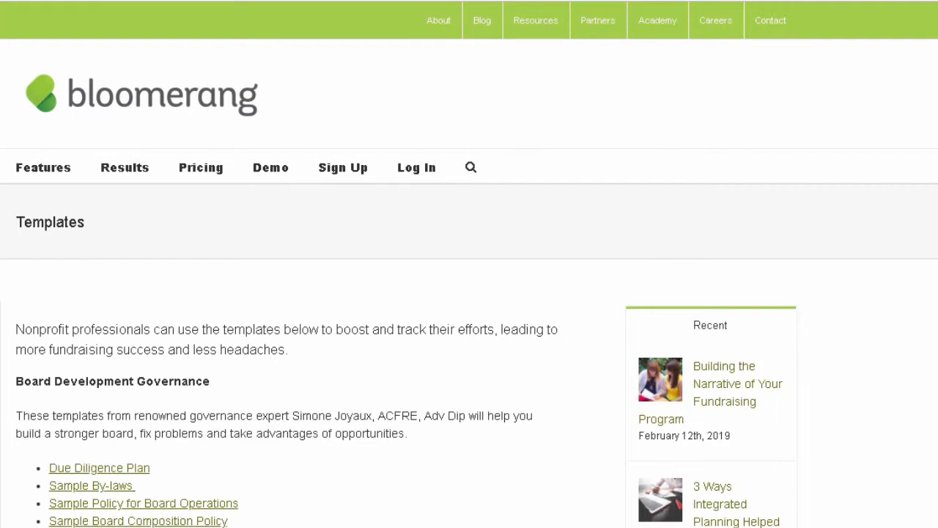
scroll(469, 293, down, 1)
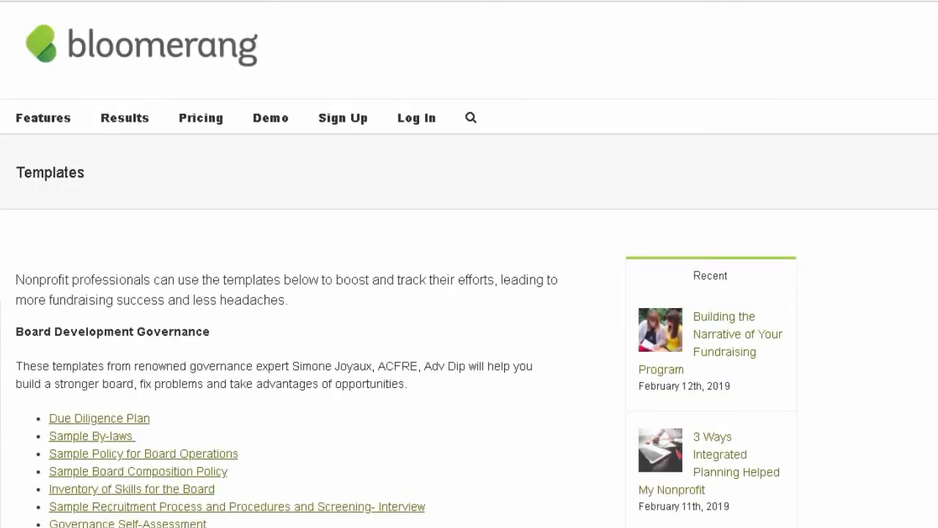
scroll(469, 264, up, 1)
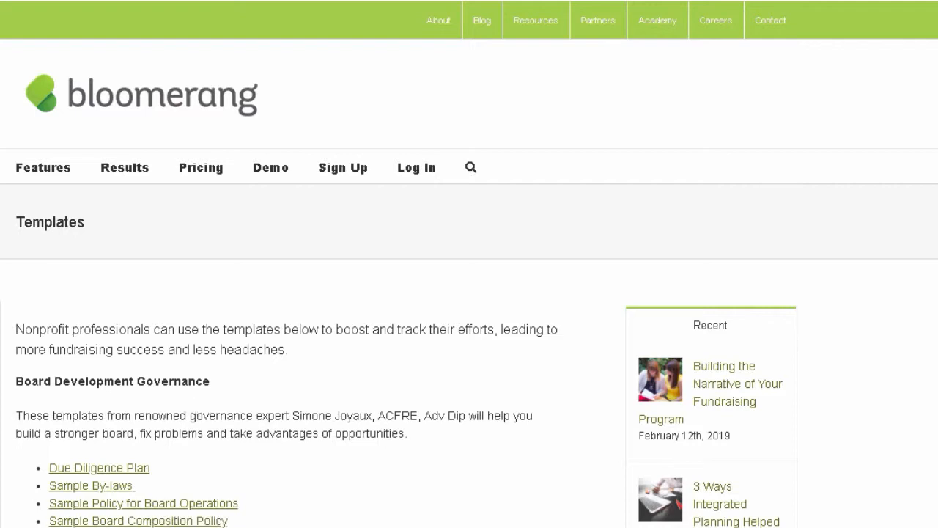
Switch to the development plan empty template workbook in Excel and move the Participant Feedback window away from the date and task columns.
mouse_move(104, 462)
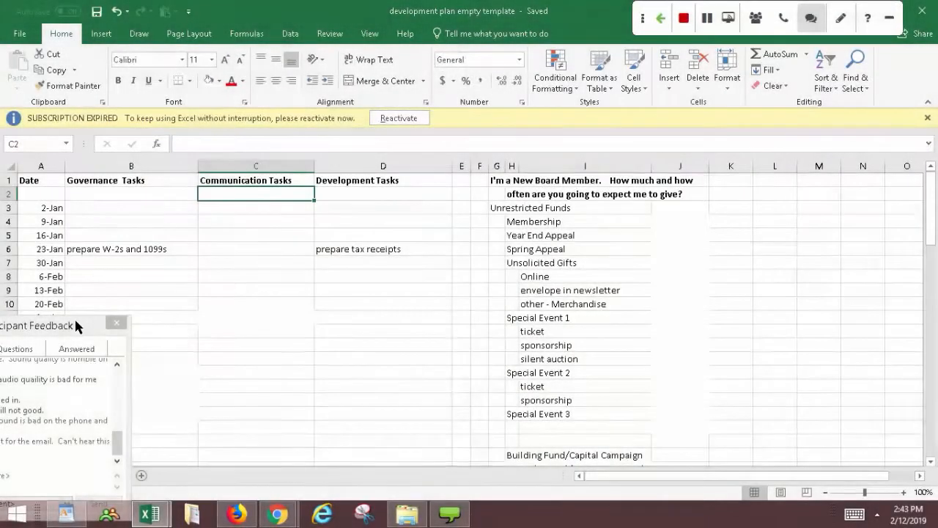
drag(74, 317, 880, 469)
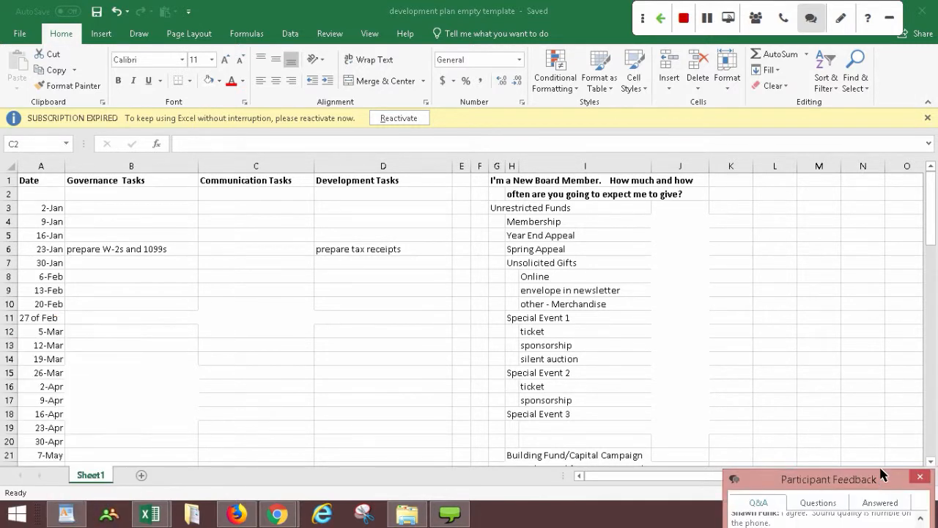
Add a bottom border across the 31-Dec row (row 55) to mark the end of the year.
click(931, 242)
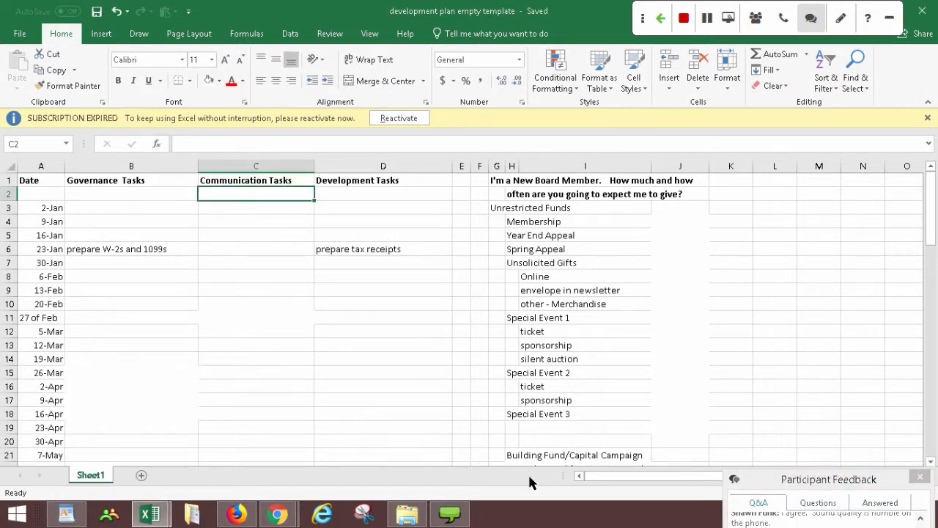
mouse_move(931, 201)
mouse_down()
mouse_move(927, 288)
mouse_move(925, 199)
mouse_up()
drag(931, 209, 933, 217)
drag(932, 207, 935, 376)
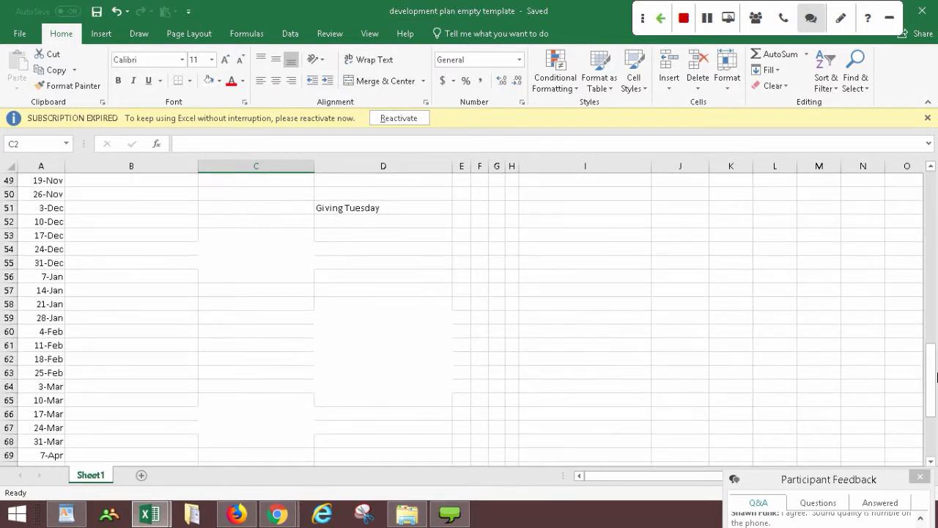
click(7, 262)
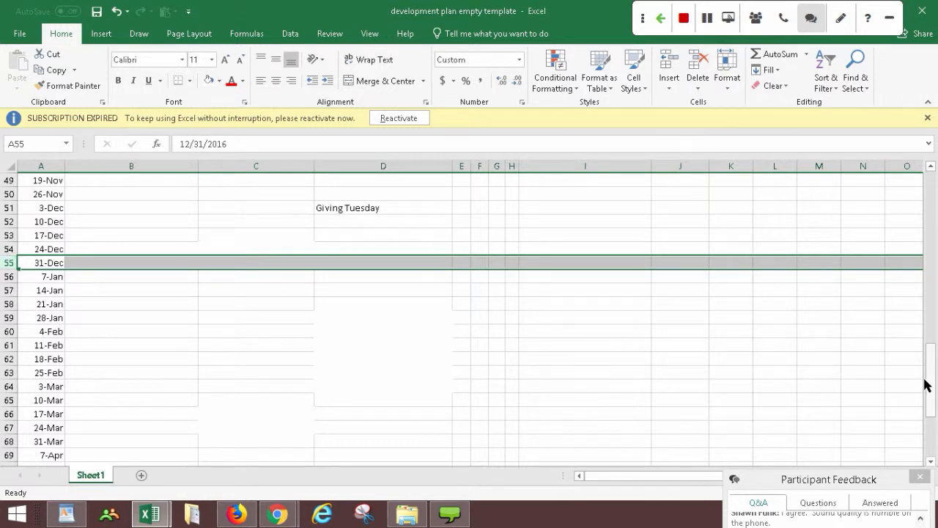
click(819, 249)
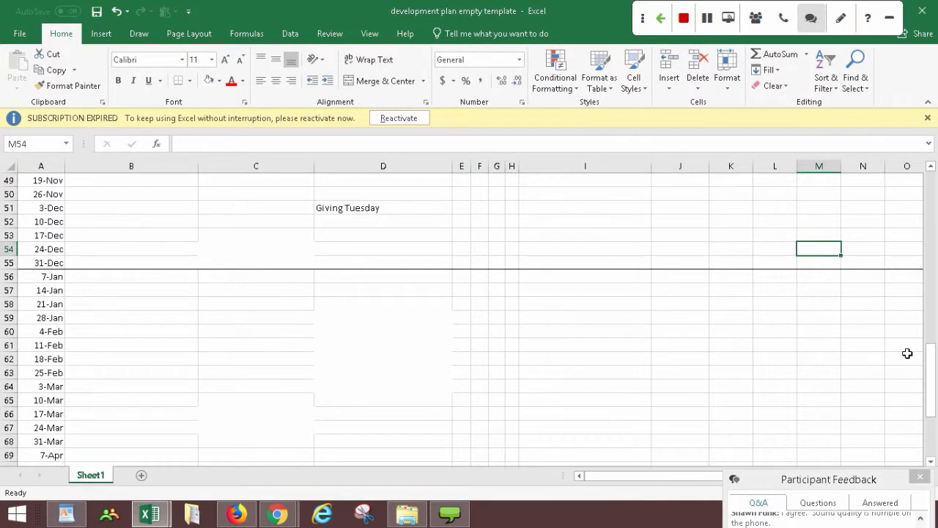
drag(930, 366, 905, 198)
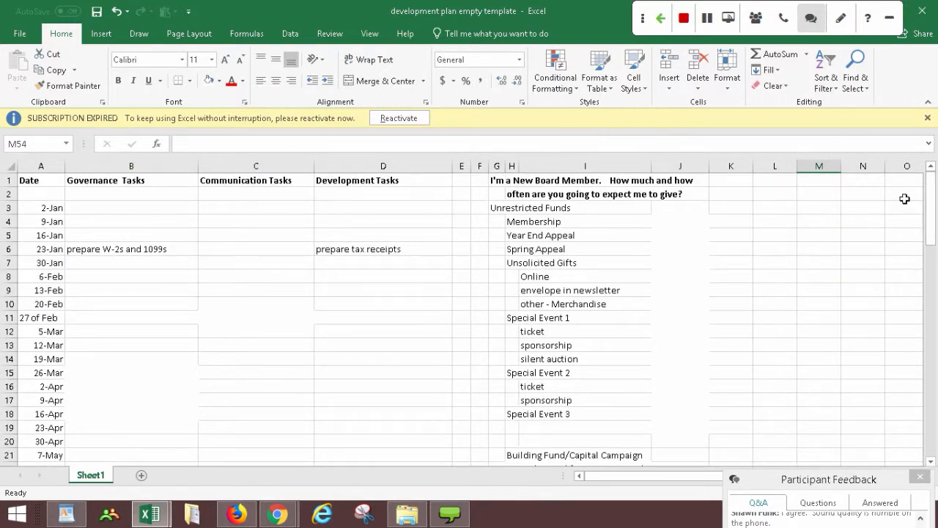
Point out the Governance, Communication and Development Tasks headings, and slightly widen the Development Tasks column.
click(196, 294)
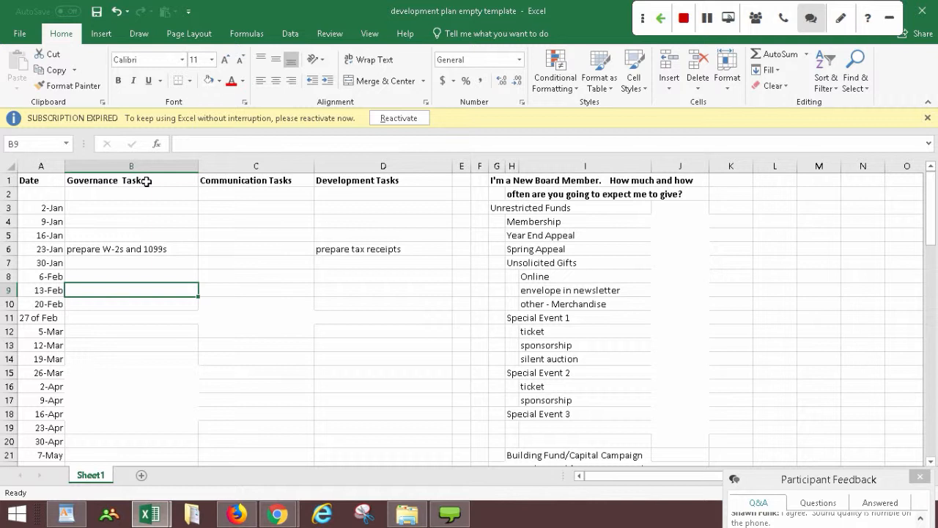
drag(151, 185, 252, 180)
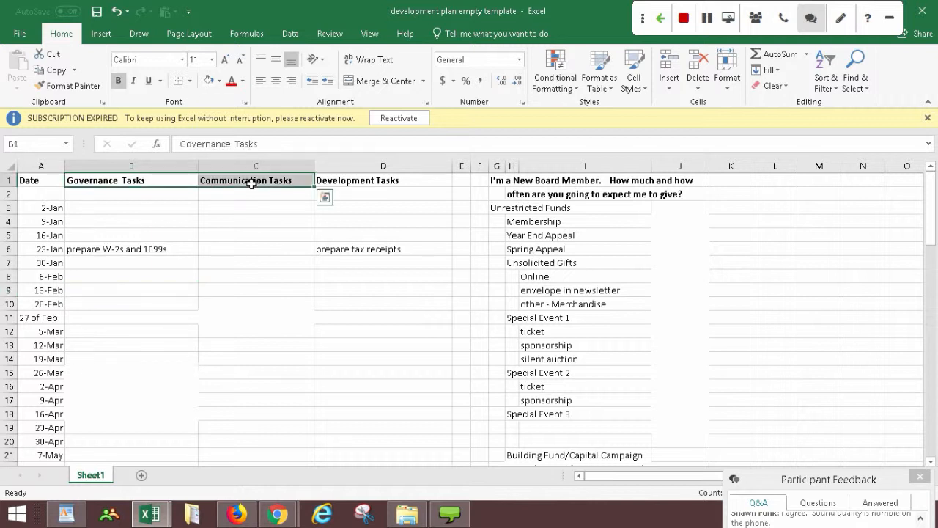
click(252, 180)
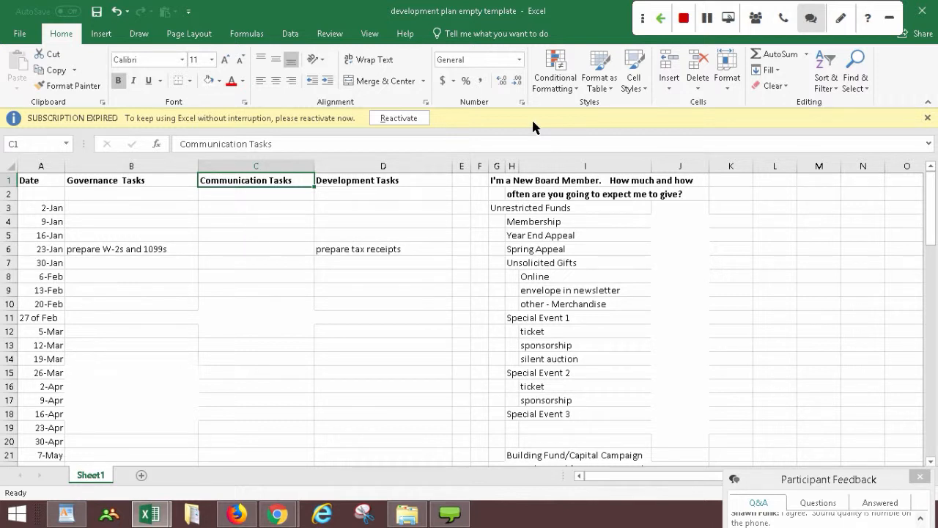
click(407, 182)
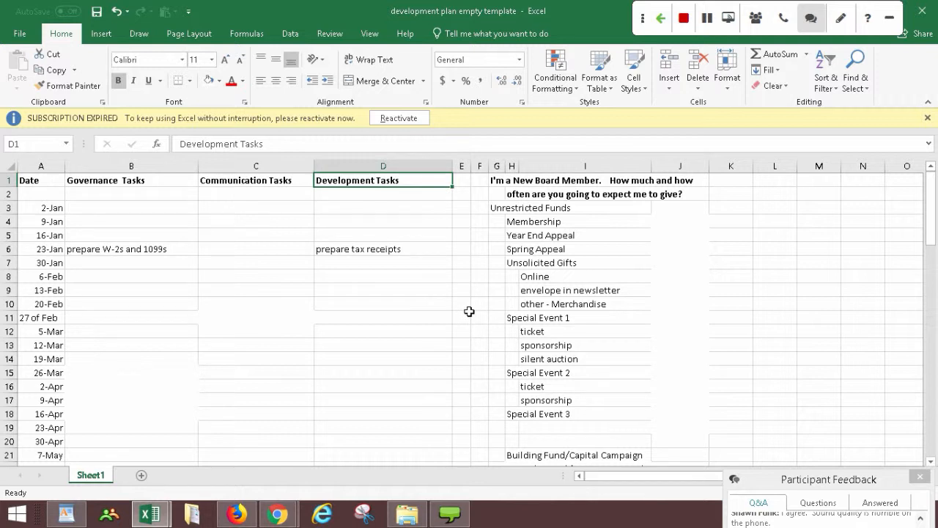
drag(453, 165, 457, 165)
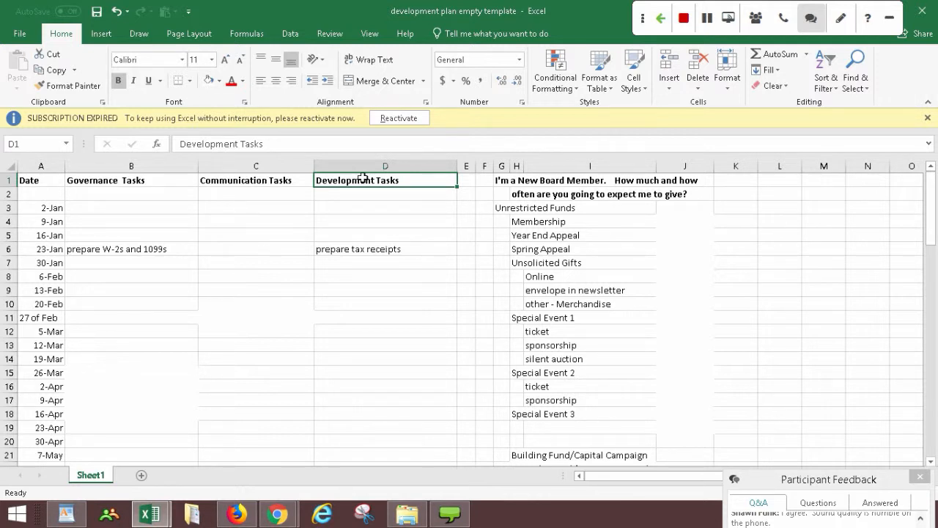
drag(362, 177, 257, 182)
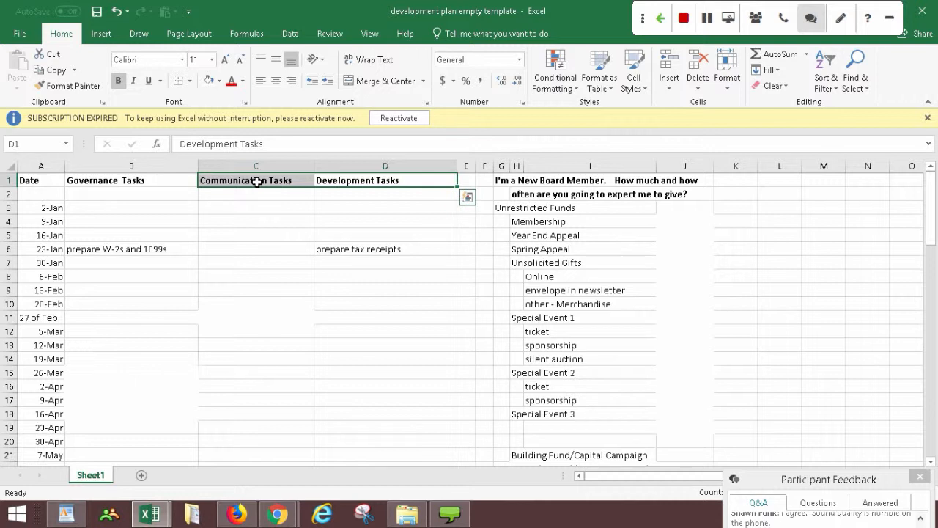
click(466, 301)
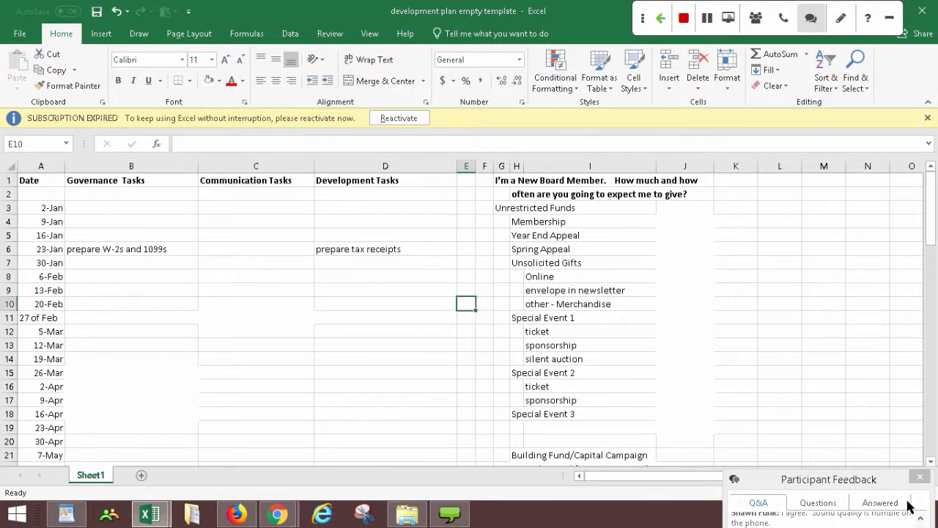
Raise the Participant Feedback window to read the participants' messages, and lower it again clear of the sheet.
drag(879, 478, 888, 417)
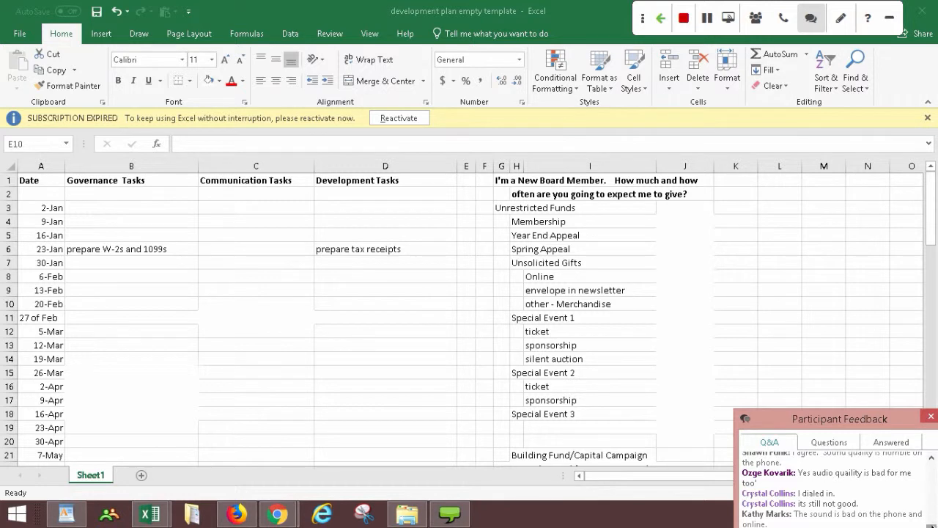
drag(883, 421, 911, 495)
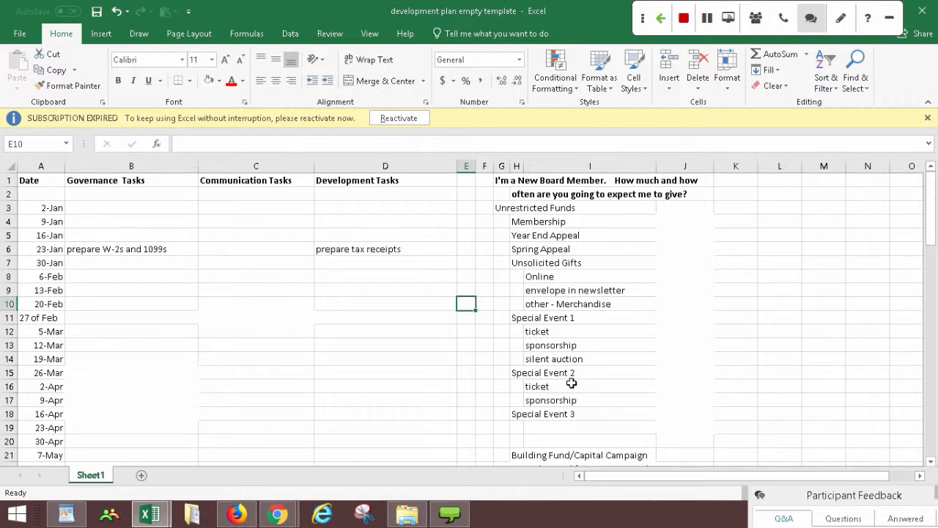
click(477, 397)
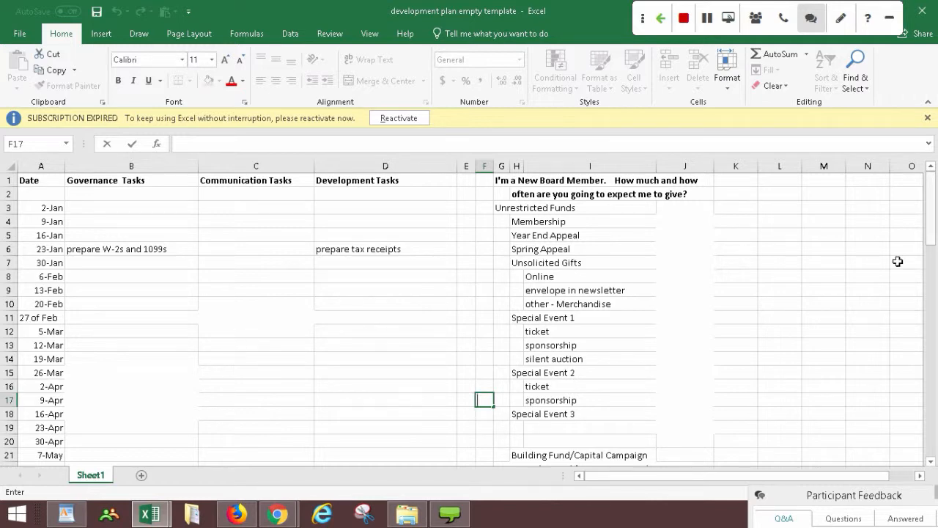
Enter "direct mail for Year End appeal" as the 19-Nov development task, beneath the end of the United Way blackout period.
mouse_move(932, 213)
mouse_down()
mouse_move(933, 222)
mouse_move(932, 214)
mouse_up()
drag(933, 224, 935, 346)
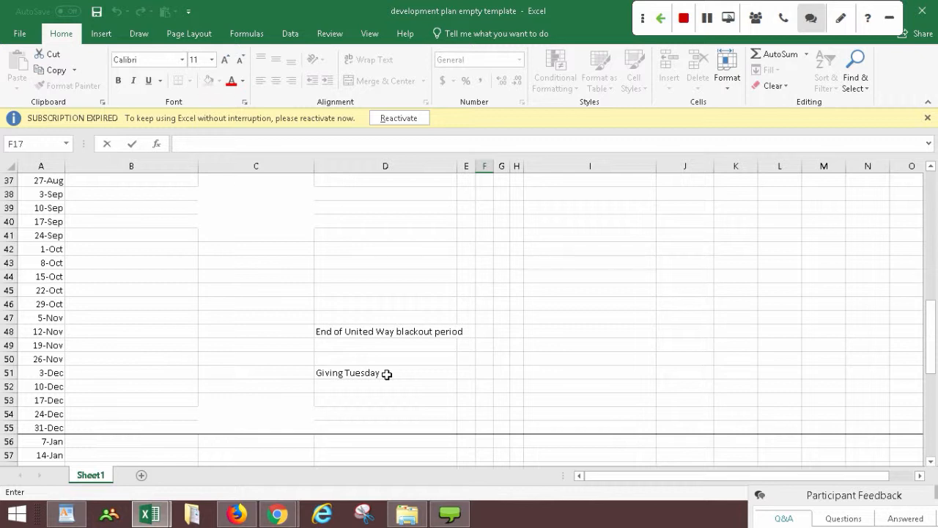
click(396, 373)
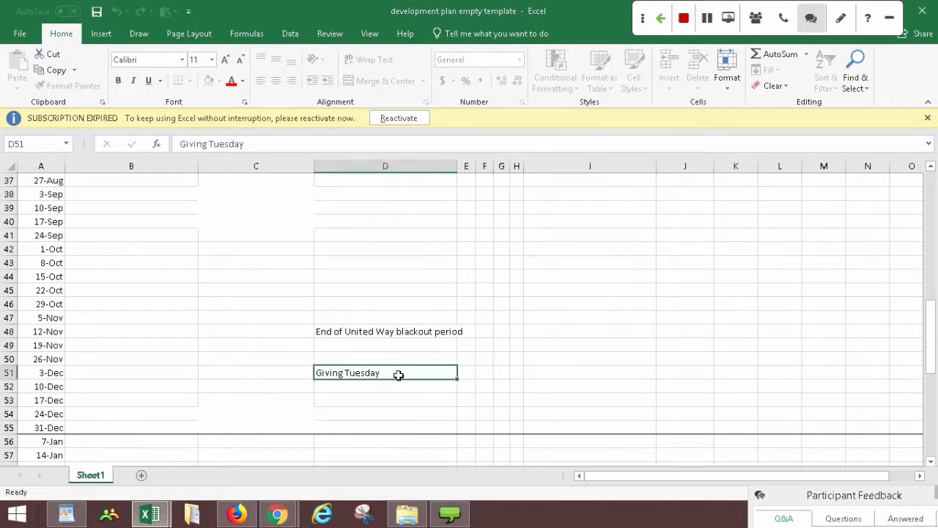
click(345, 333)
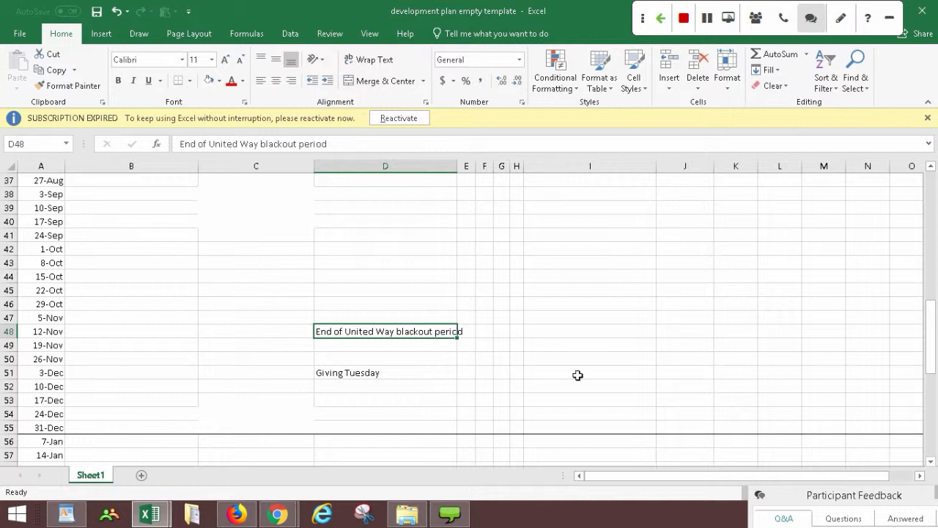
key(Return)
text(direct mail)
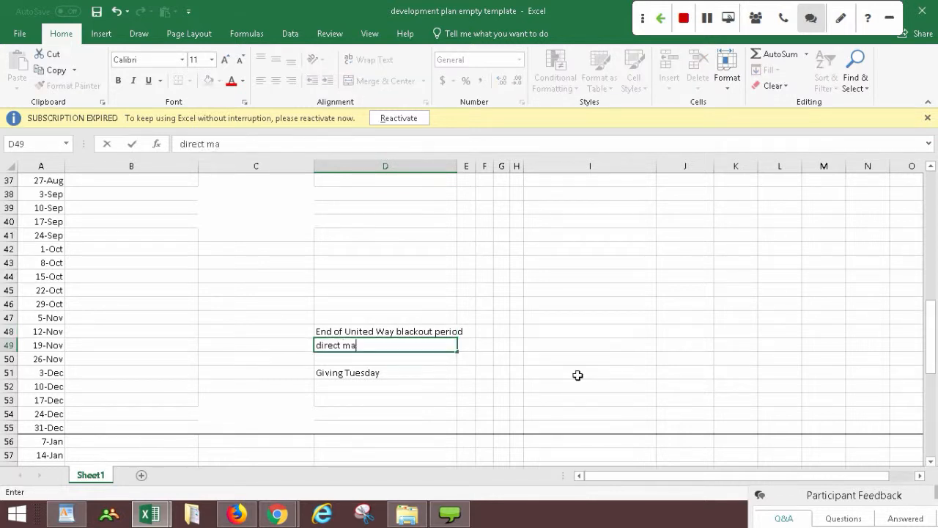
key(BackSpace)
key(BackSpace)
text(il for Year End a)
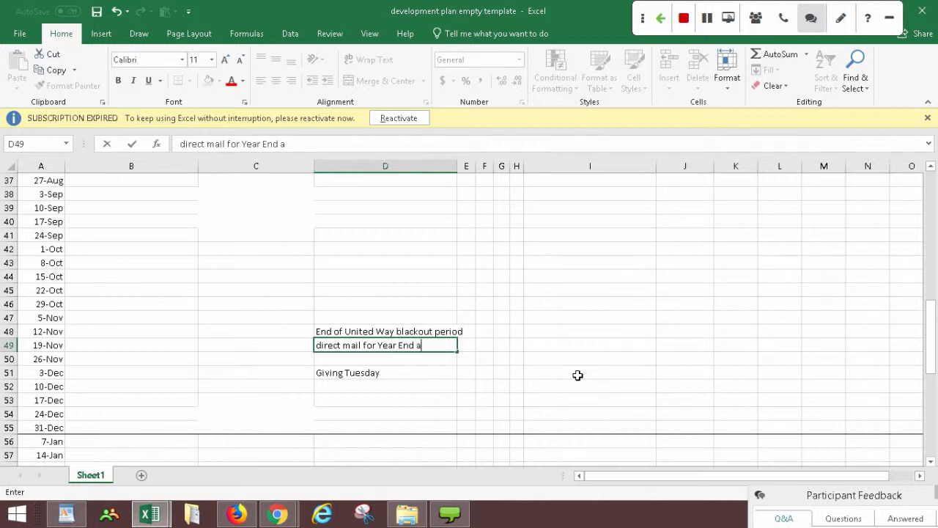
text(ppeal)
click(408, 360)
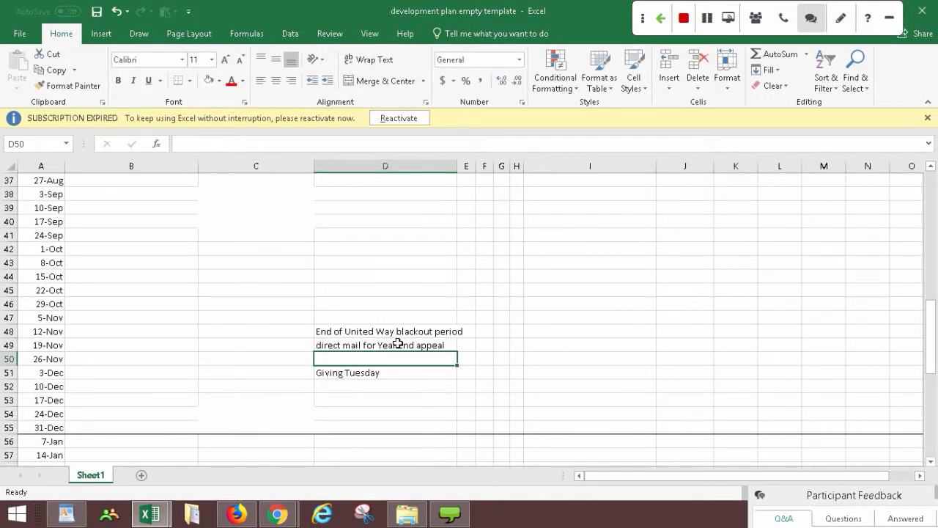
Enter "direct mail for Non-UW agency" as the 5-Nov development task, above the United Way blackout entry.
key(Up)
key(Up)
key(Up)
text(direct)
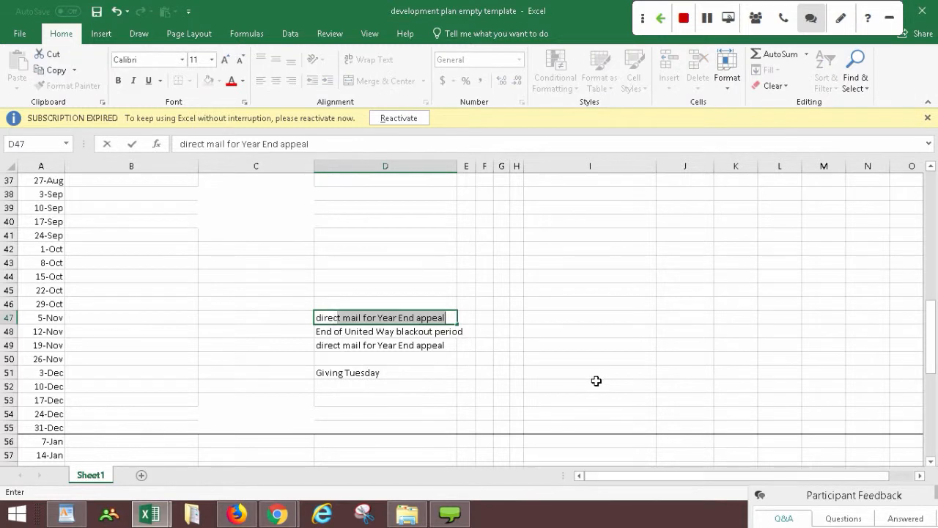
text( mail for Non-)
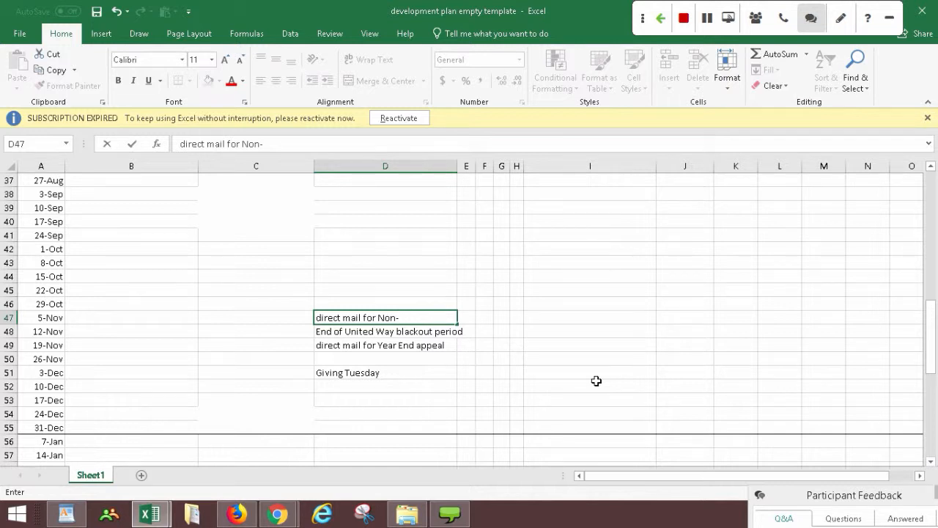
text(UW agency)
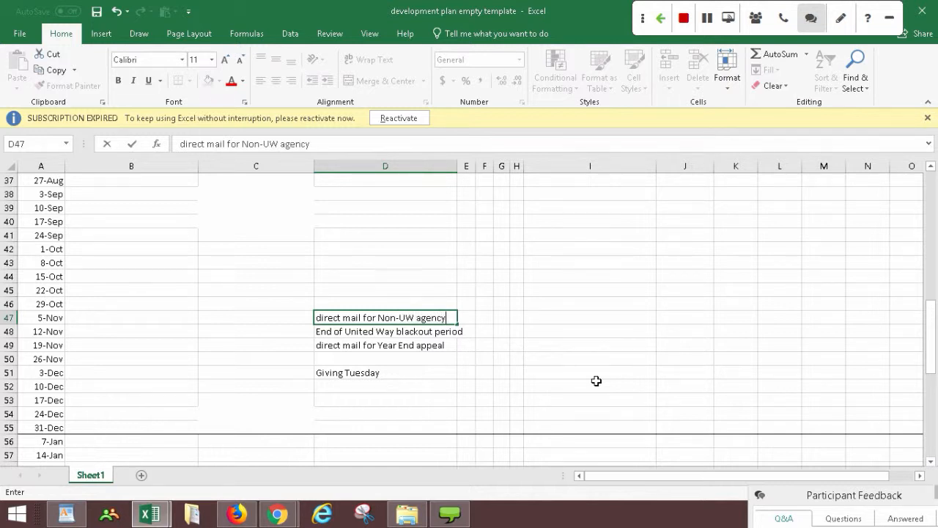
key(Return)
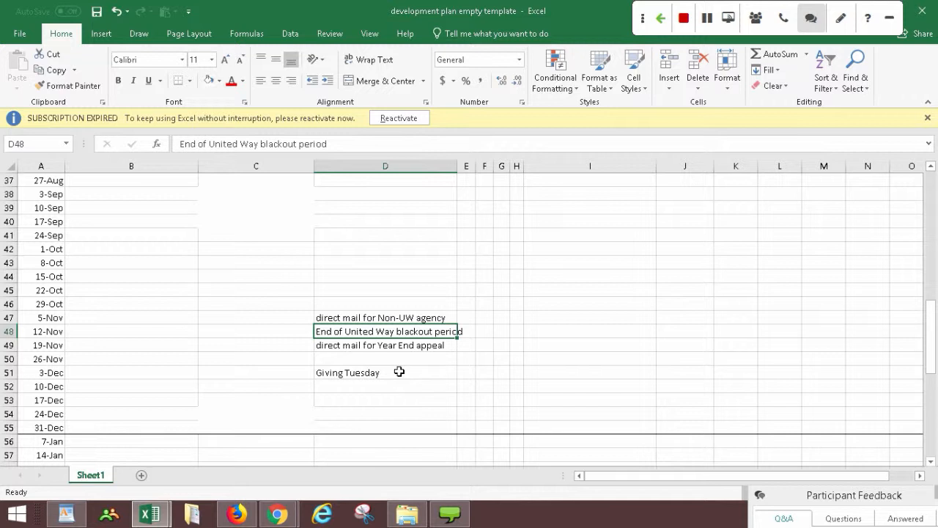
Enter "year end gift entry" as the 10-Dec development task, beneath Giving Tuesday.
click(438, 363)
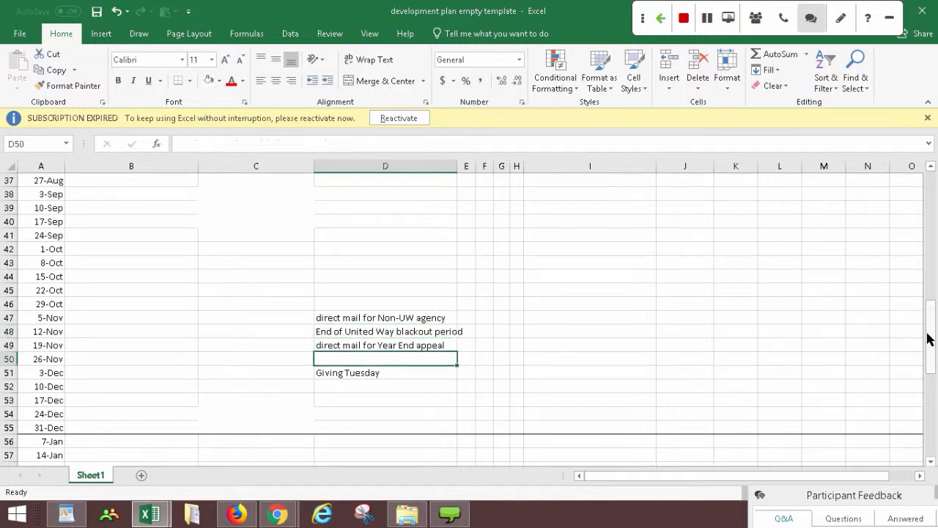
drag(929, 326, 928, 292)
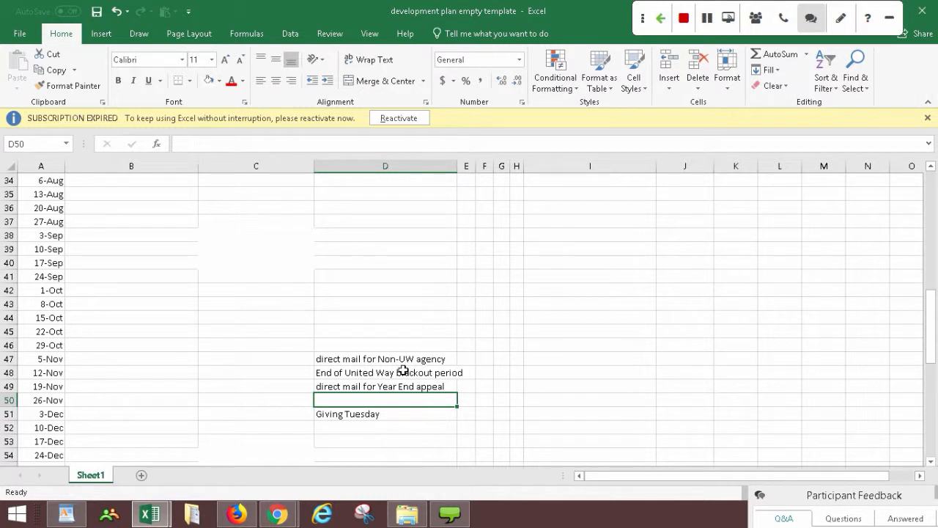
drag(930, 329, 932, 339)
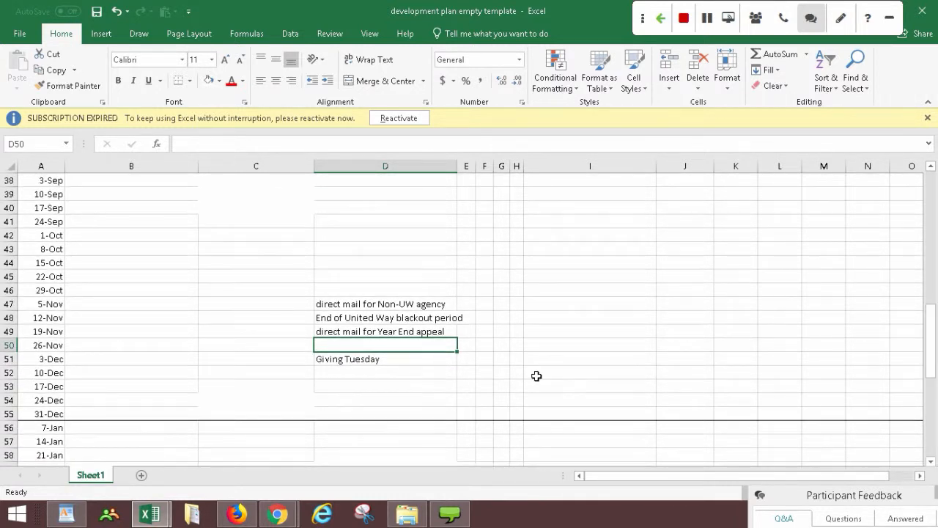
click(374, 373)
text(year end )
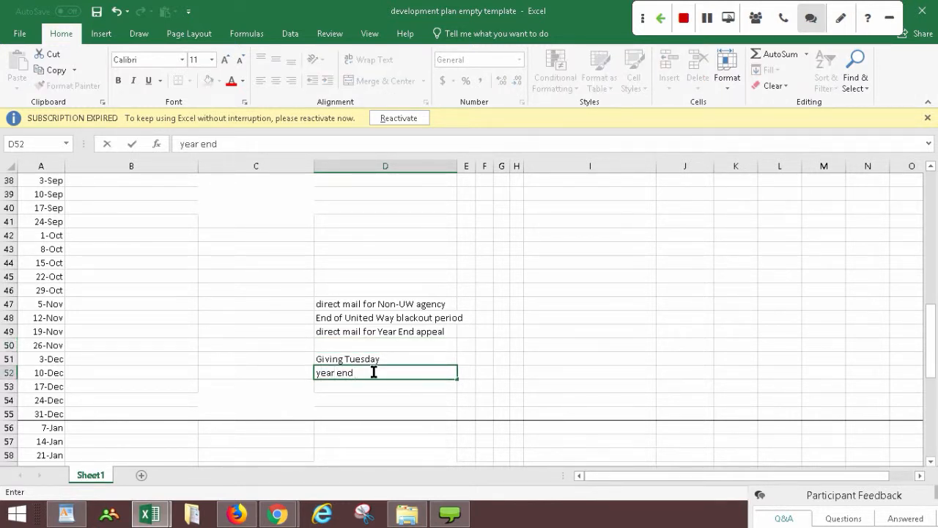
text(gift entry)
click(373, 386)
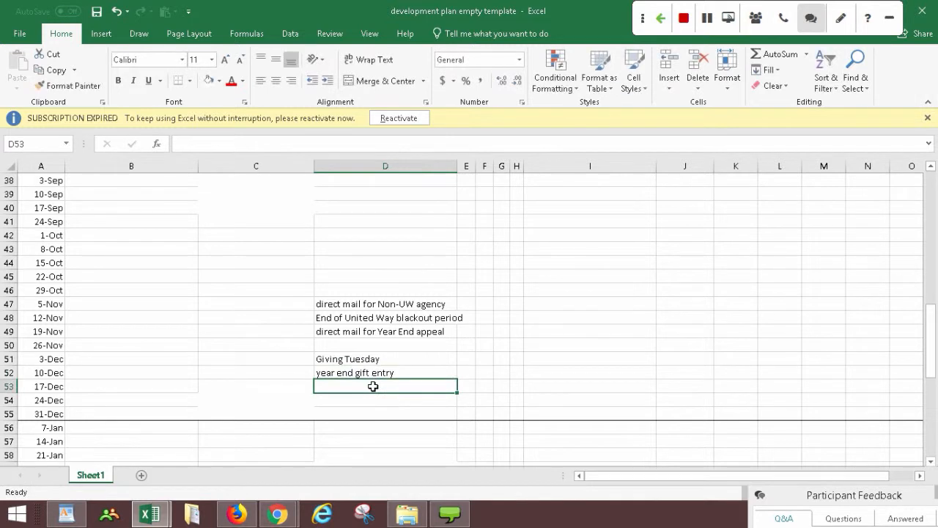
click(377, 373)
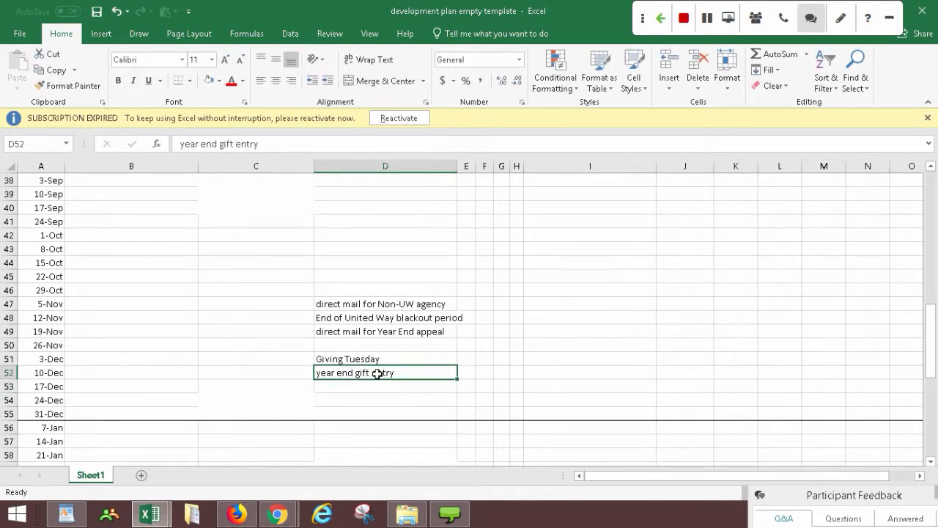
key(ctrl+c)
drag(379, 391, 377, 410)
key(ctrl+c)
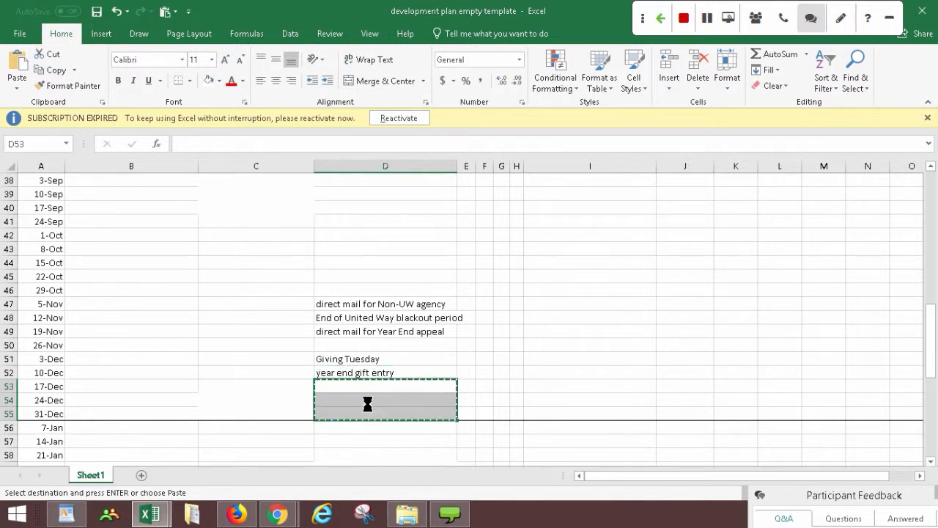
Copy the 10-Dec "year end gift entry" task into the development tasks for 17-Dec, 24-Dec and 31-Dec.
click(363, 372)
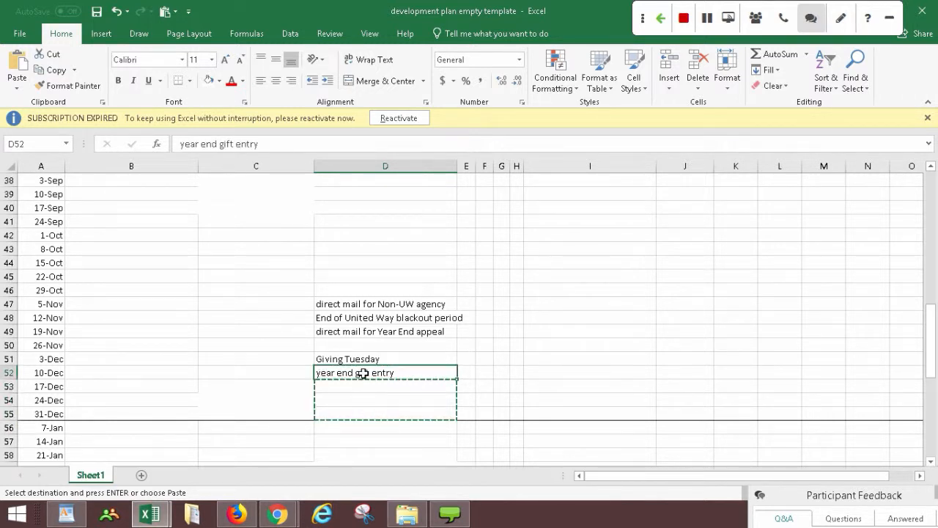
key(ctrl+c)
scroll(364, 374, up, 3)
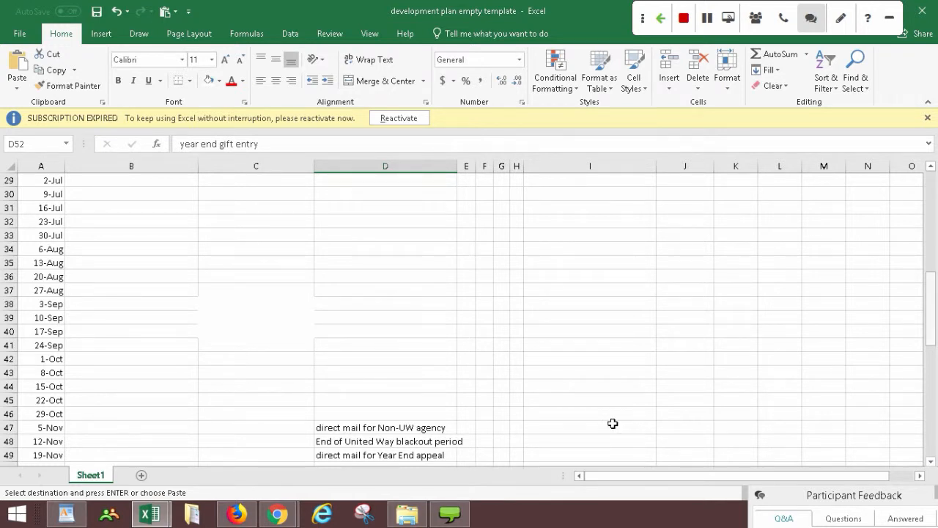
drag(929, 277, 929, 312)
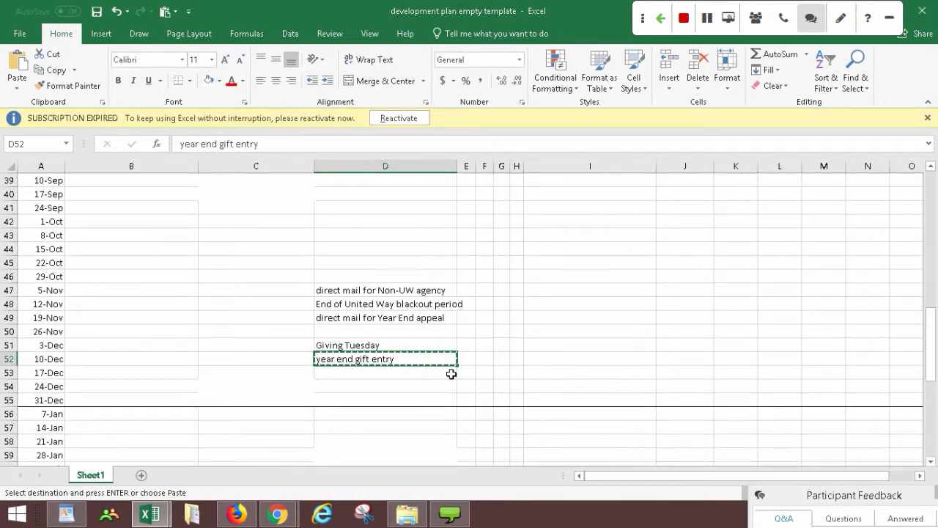
click(387, 373)
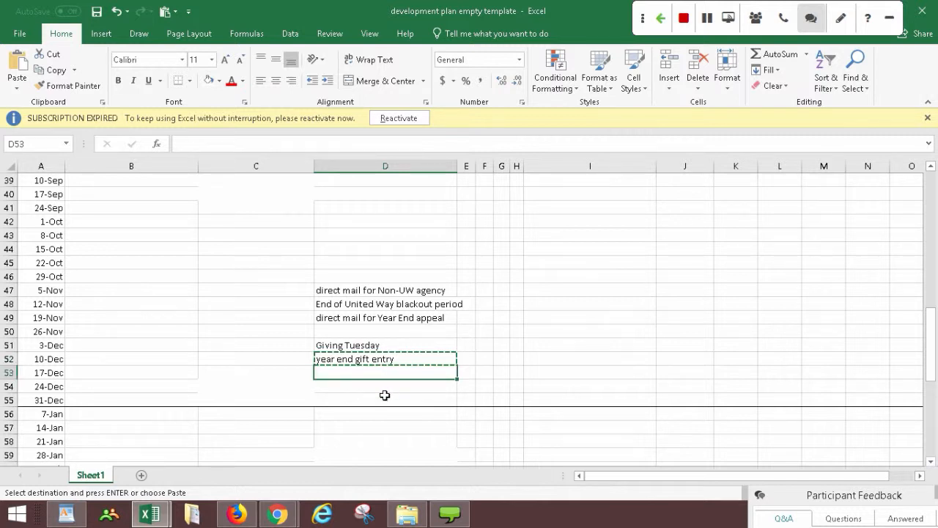
key(ctrl+v)
click(384, 386)
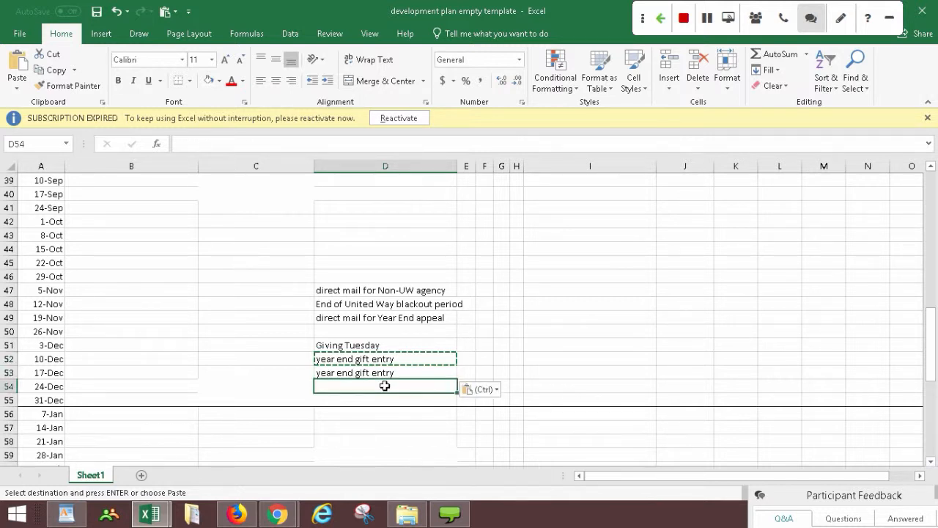
key(ctrl+v)
click(384, 399)
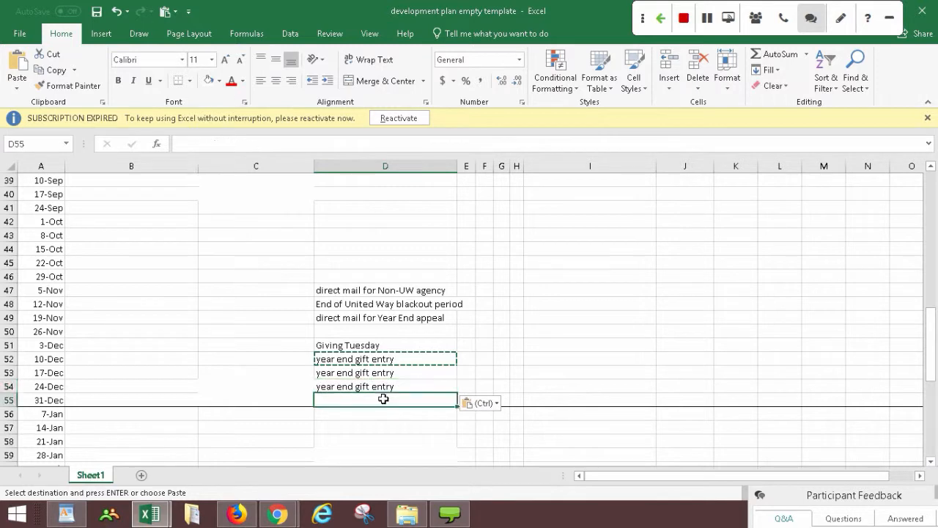
key(ctrl+v)
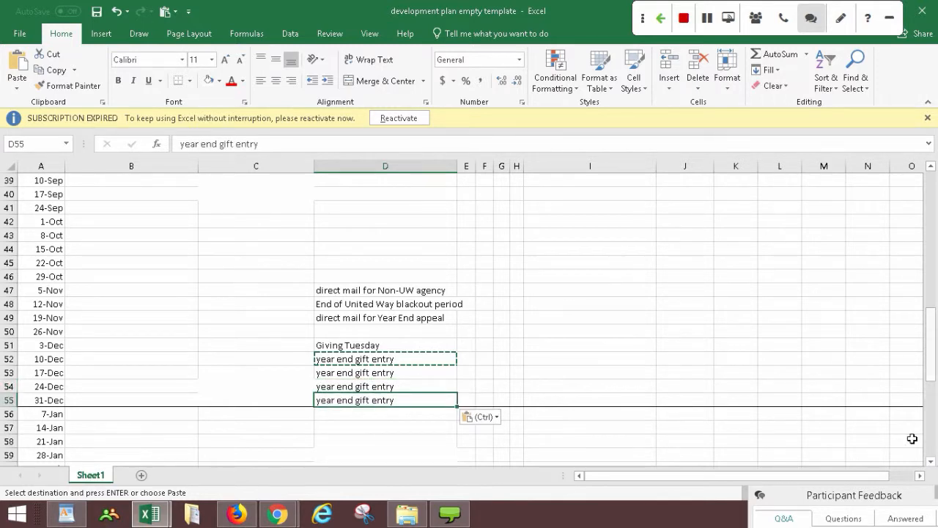
Bring the Participant Feedback window up slightly to check the participants' messages.
scroll(916, 410, down, 3)
mouse_move(858, 496)
mouse_down()
mouse_move(863, 330)
mouse_move(858, 496)
mouse_up()
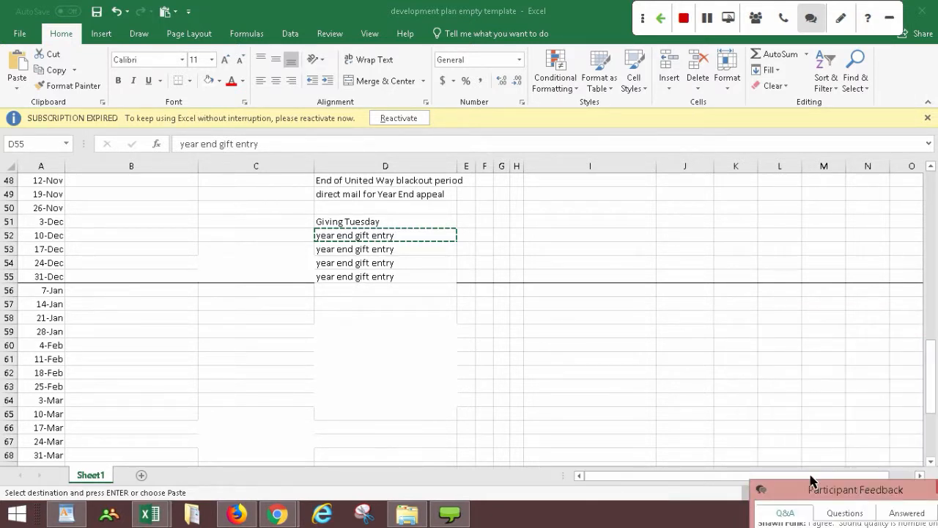
key(ctrl+v)
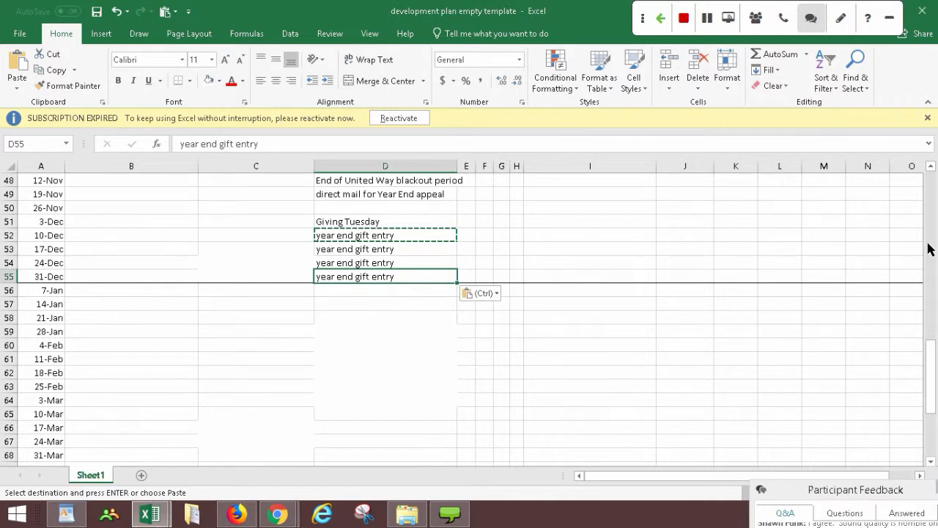
Enter "Fiscal Year End" as the 25-Jun governance task, just above the mid-year dividing line.
drag(929, 356, 928, 175)
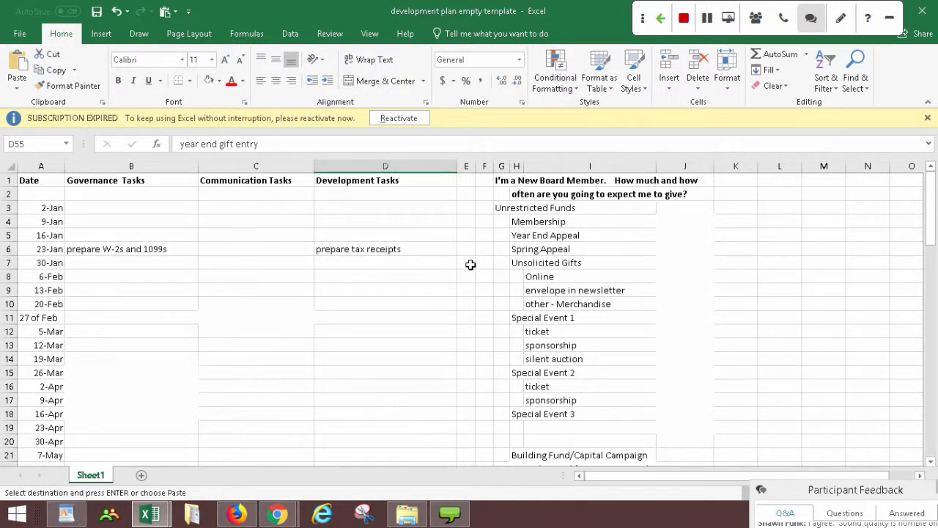
drag(931, 211, 929, 203)
drag(929, 207, 934, 242)
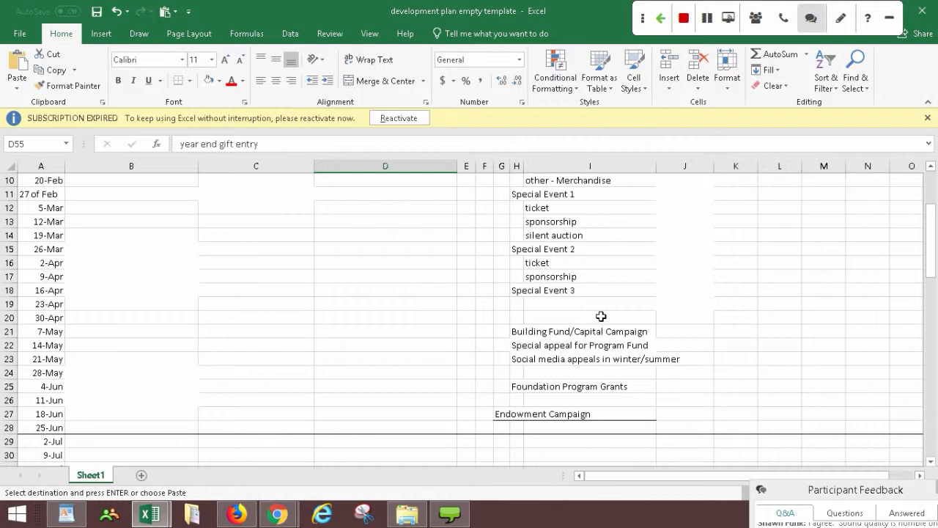
click(126, 427)
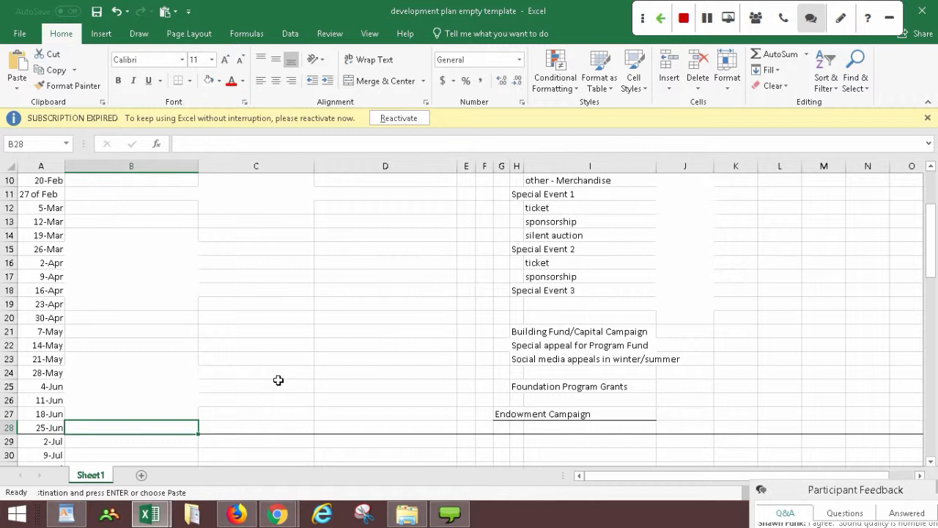
text(Fiscal Year)
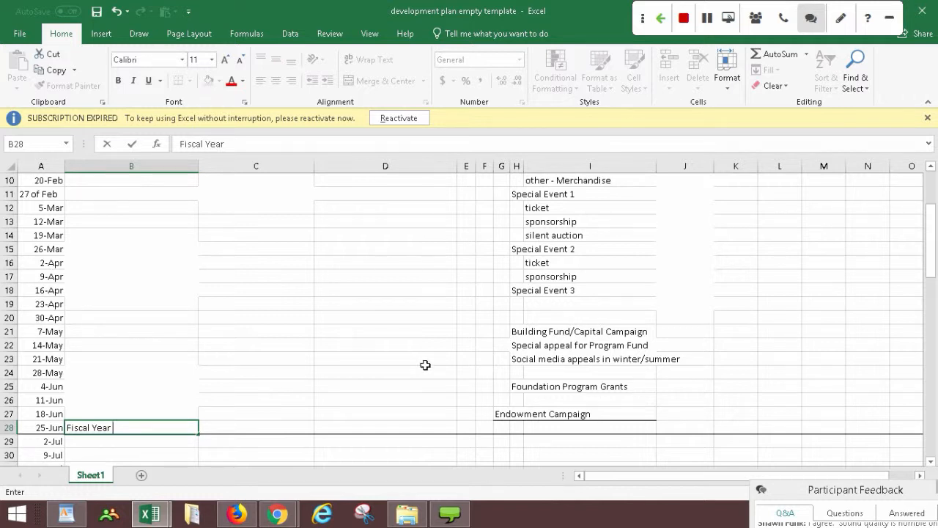
drag(930, 261, 932, 269)
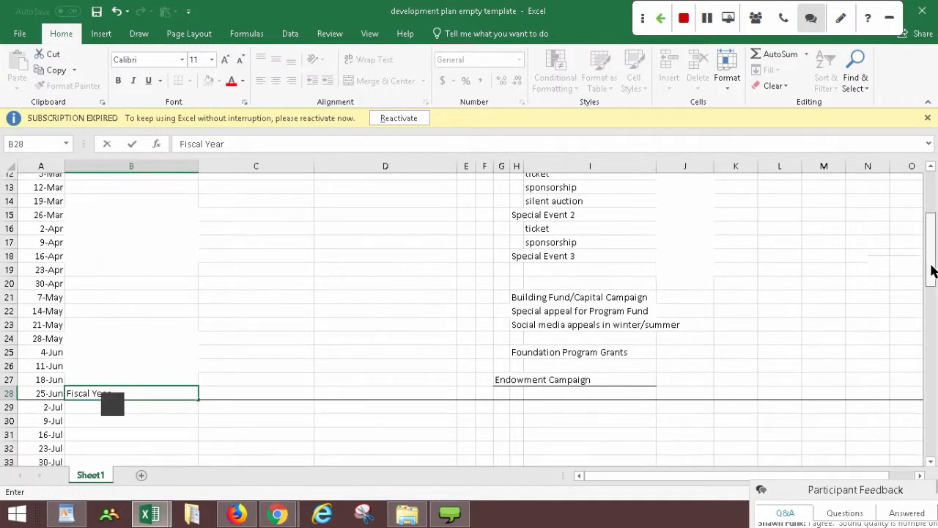
click(175, 380)
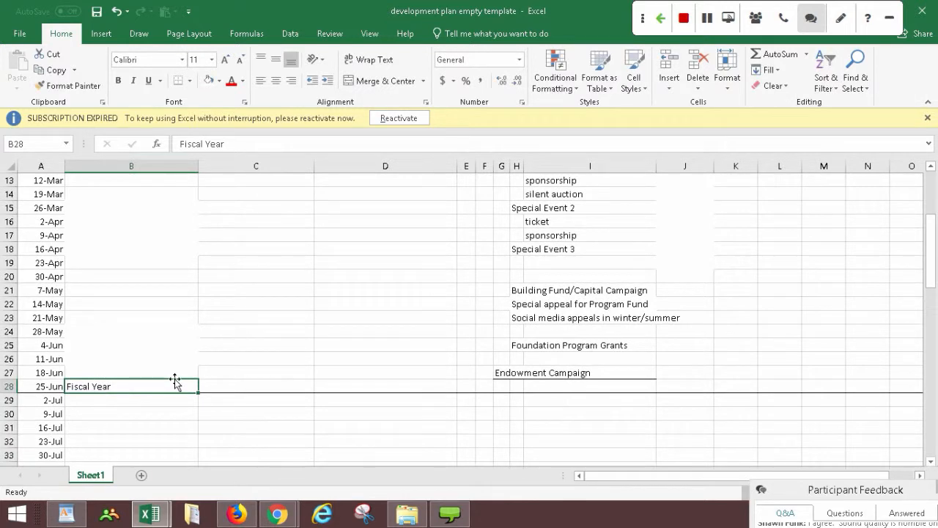
key(BackSpace)
text(F)
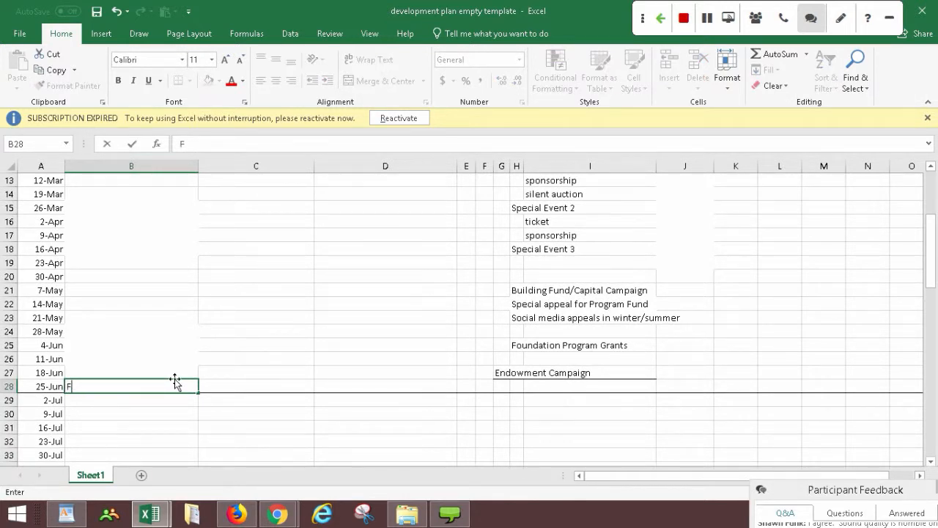
text(iscal Year End)
key(Return)
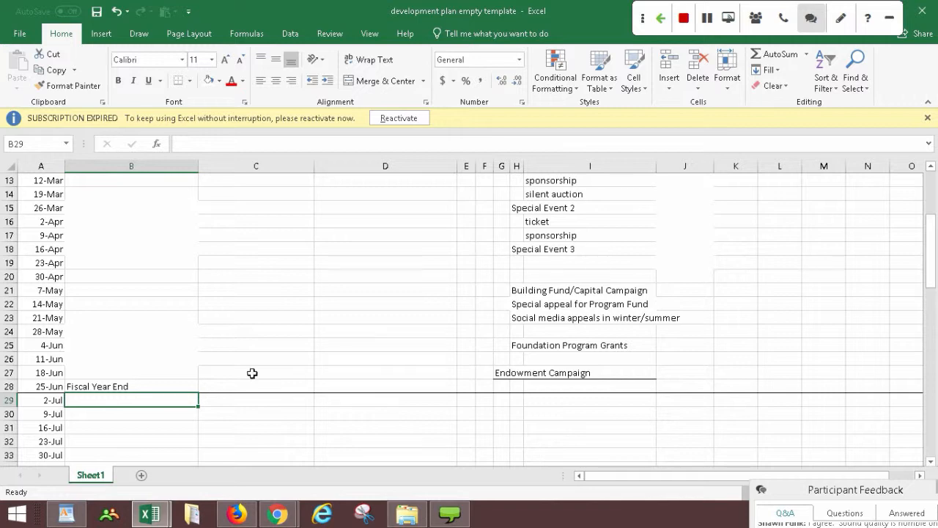
Enter "Annual Report" as the 30-Jul development task.
mouse_move(929, 273)
mouse_down()
mouse_move(931, 231)
mouse_move(928, 272)
mouse_up()
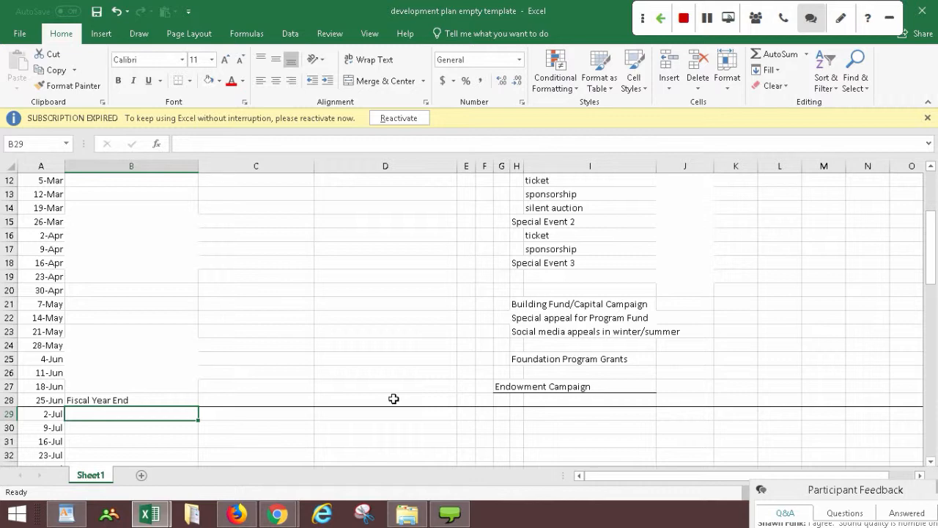
drag(931, 249, 931, 288)
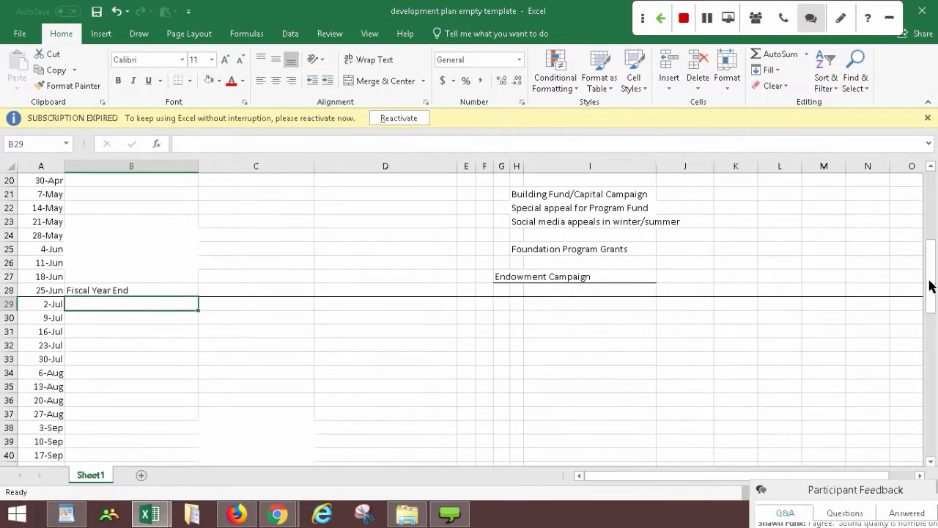
click(354, 356)
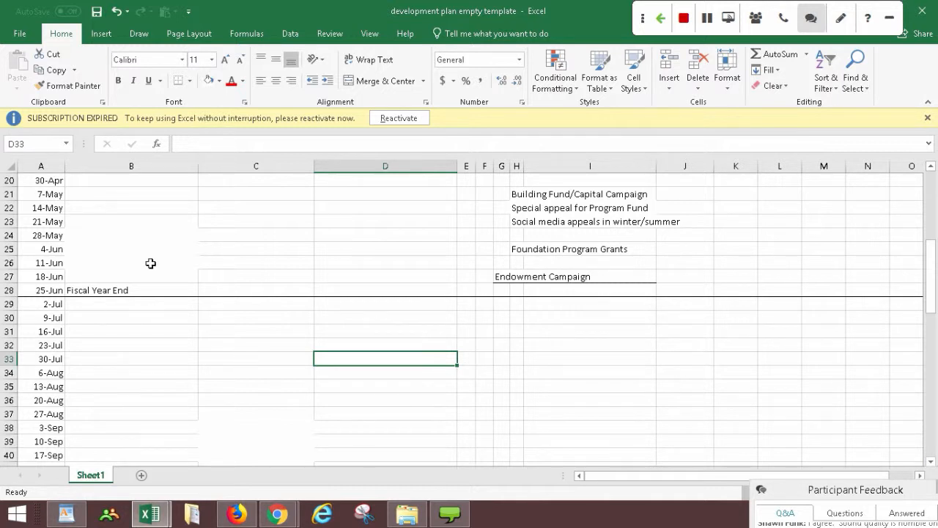
text(Annual repo)
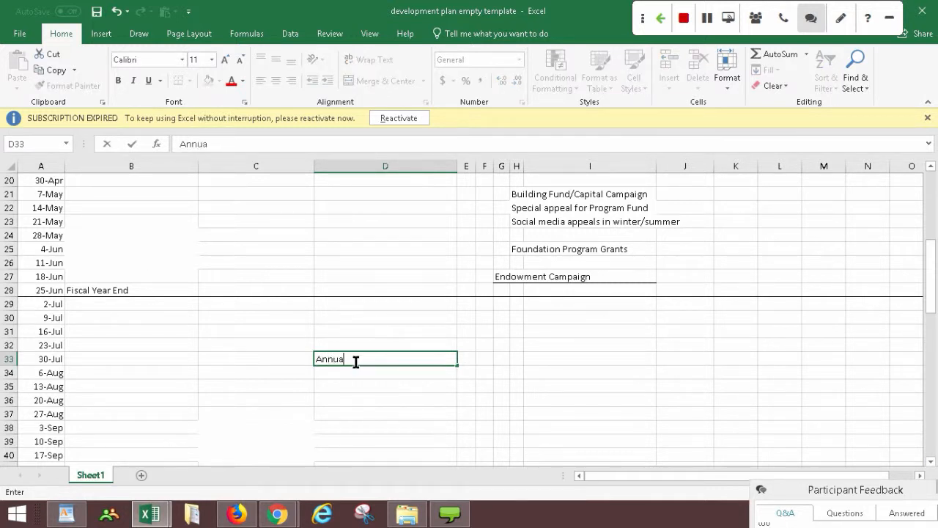
key(BackSpace)
key(BackSpace)
key(BackSpace)
key(BackSpace)
text(Repot)
key(BackSpace)
text(rt)
Enter "Annual report" as the 30-Jul communication task, beside the matching development task.
click(237, 361)
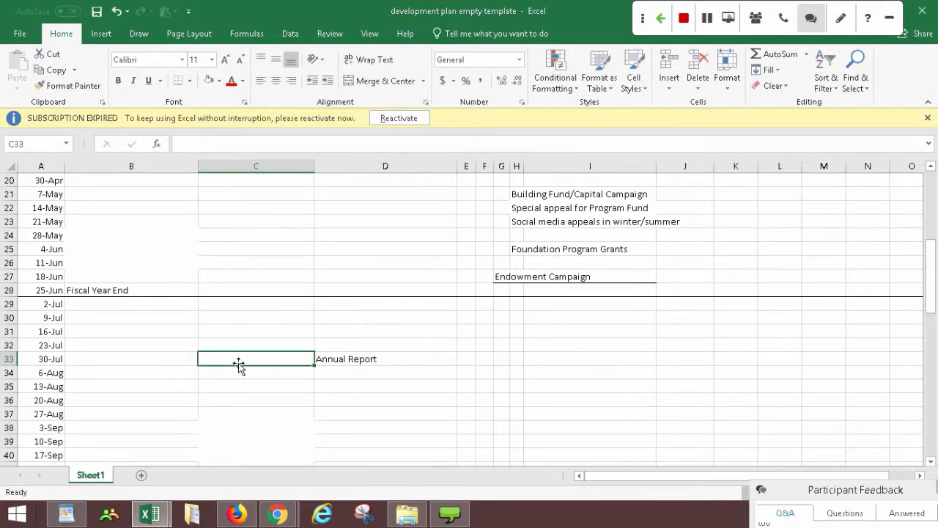
text(Annual re)
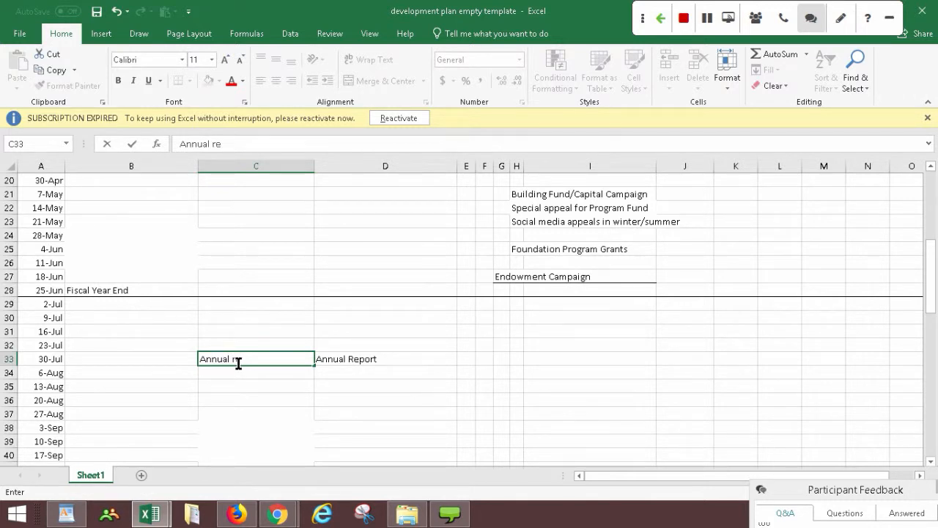
text(port)
click(266, 371)
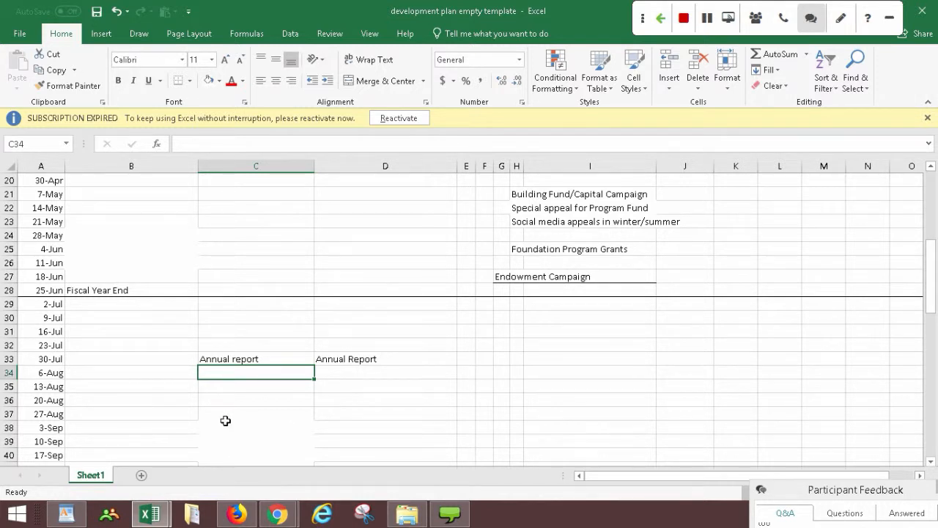
Enter "New Board Members start" as the 2-Jul governance task, directly beneath Fiscal Year End.
drag(933, 286, 933, 278)
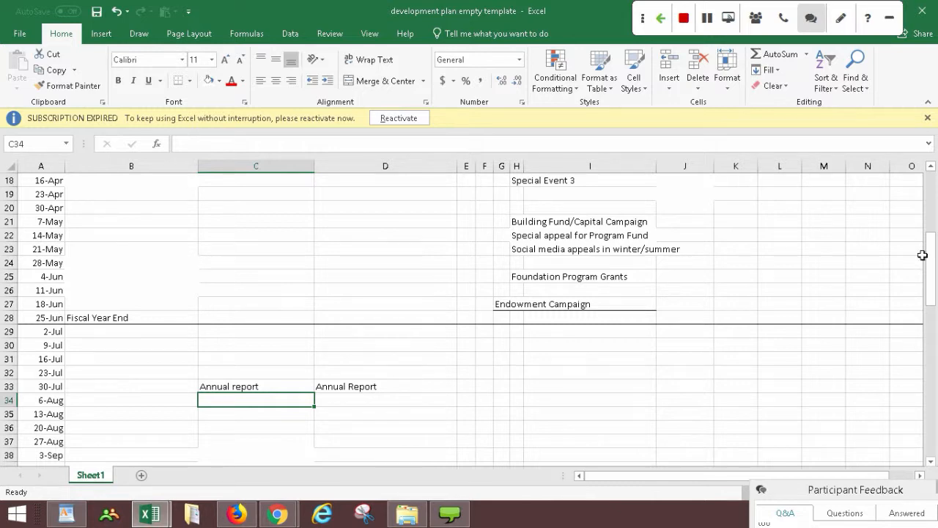
drag(923, 255, 930, 228)
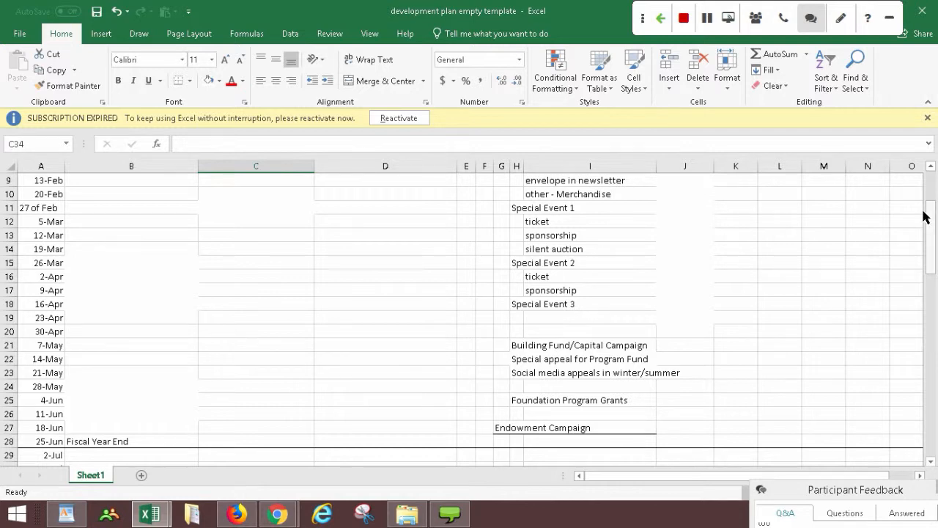
drag(925, 216, 929, 239)
click(138, 377)
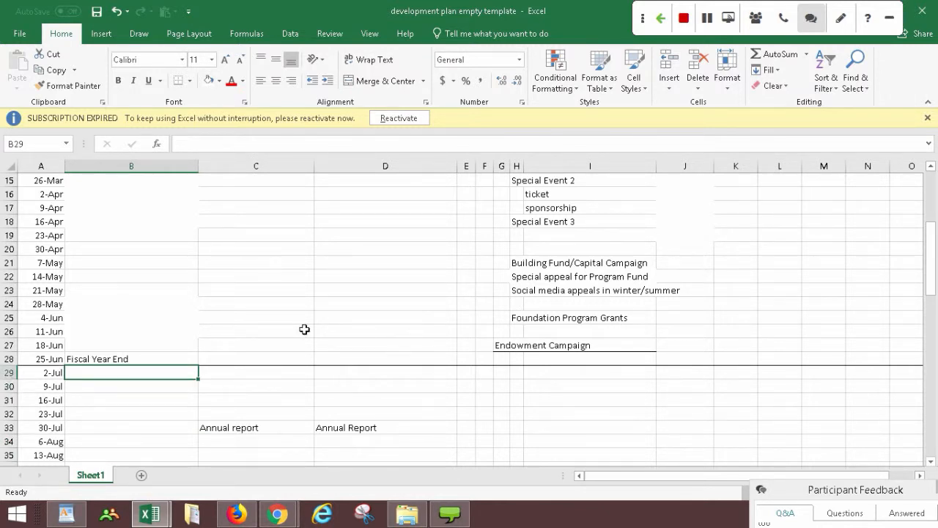
text(B)
key(BackSpace)
text(Ne)
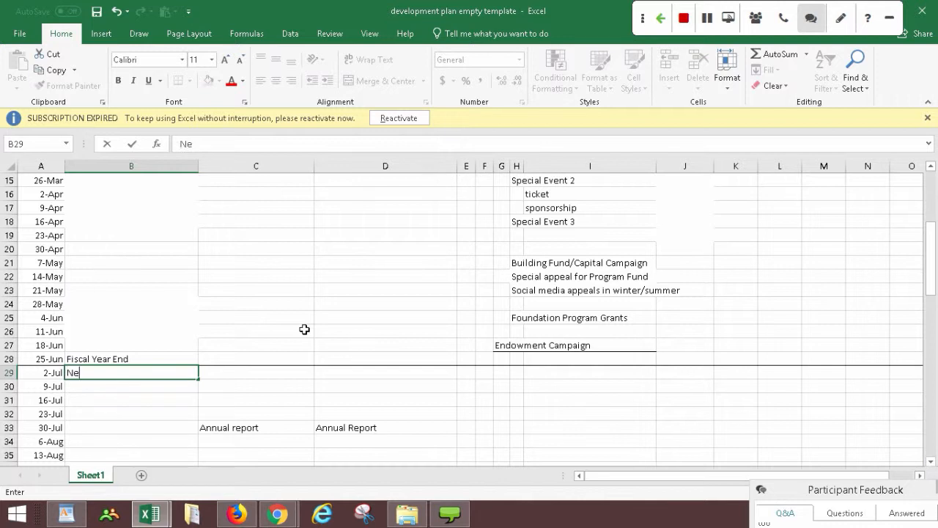
text(w Board M)
text(ea)
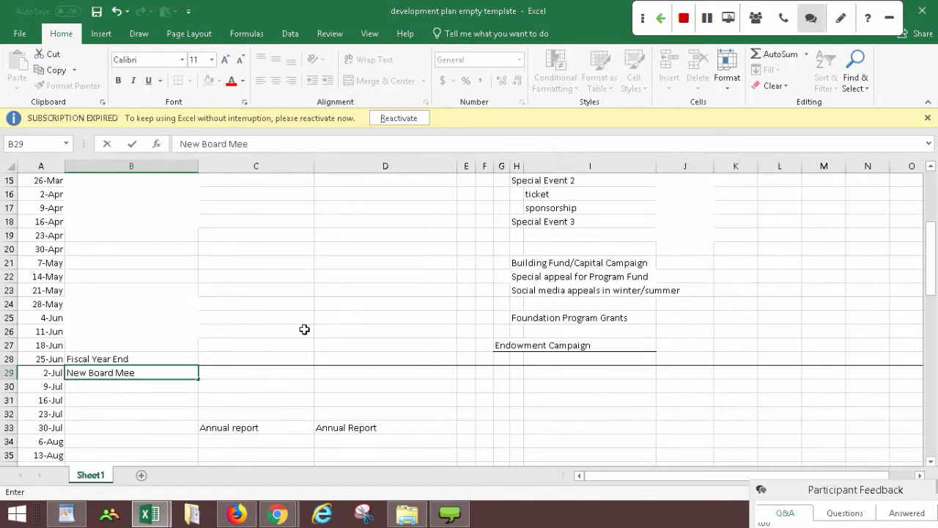
key(BackSpace)
text(meb)
key(BackSpace)
key(BackSpace)
text(bes)
key(BackSpace)
key(BackSpace)
text(rs start)
Enter "New Slate was finalized" as the 30-Apr governance task.
drag(928, 269, 930, 261)
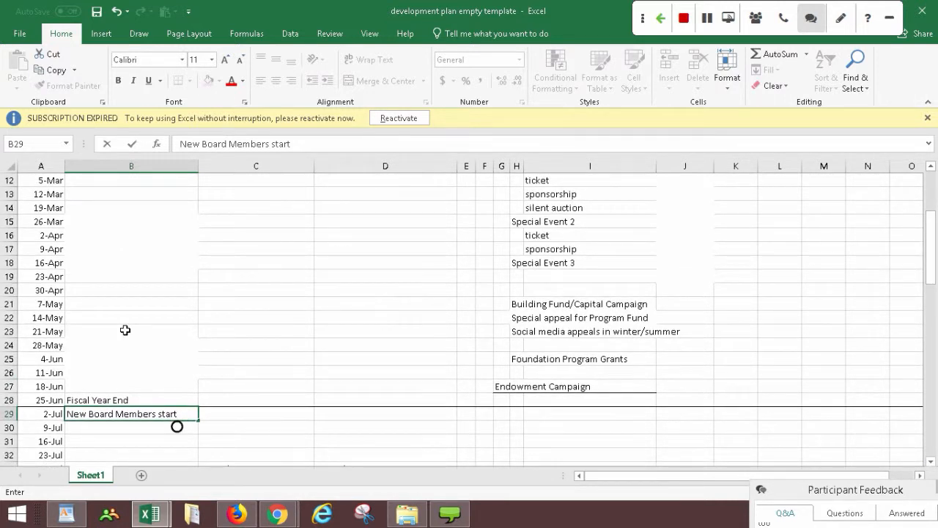
click(105, 294)
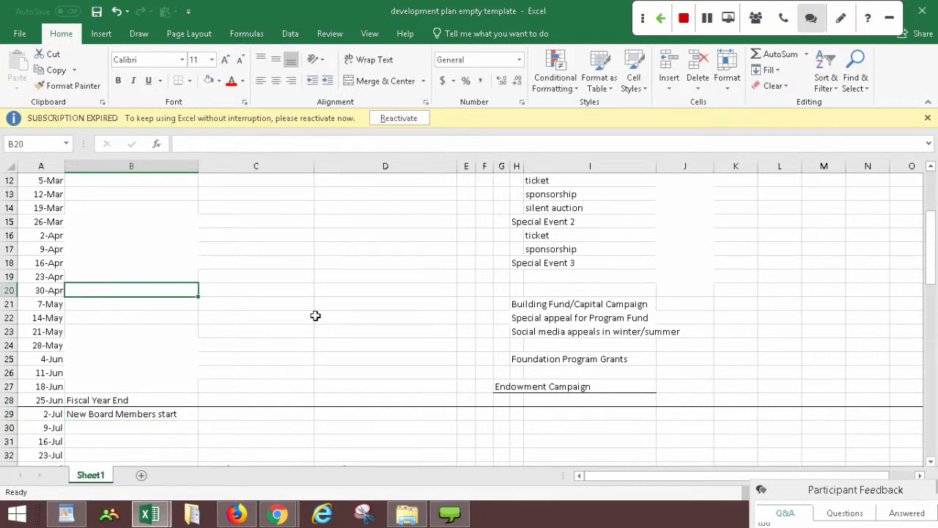
text(New )
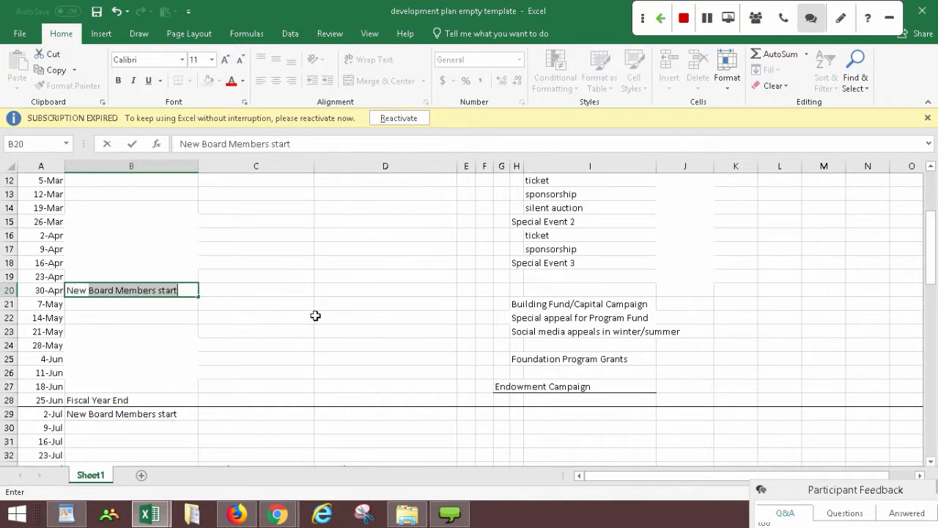
text(Slate/)
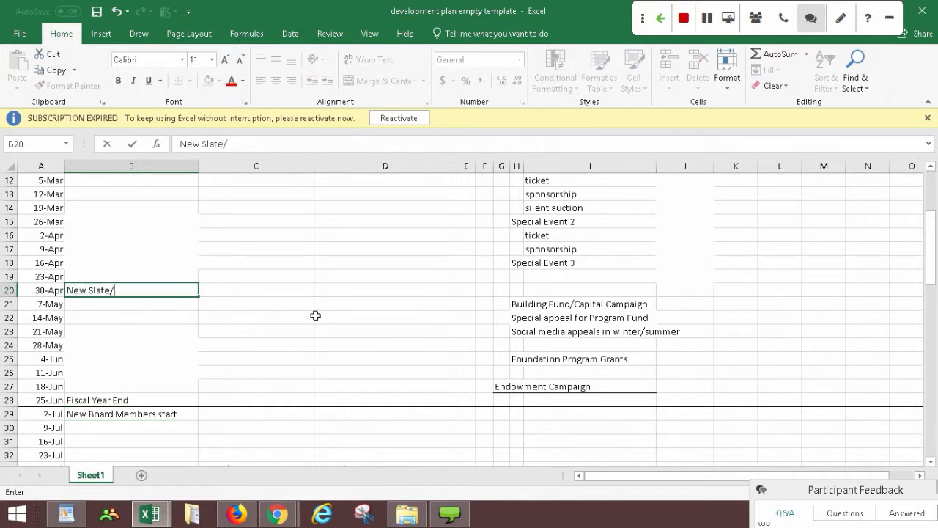
key(BackSpace)
text(was finalized)
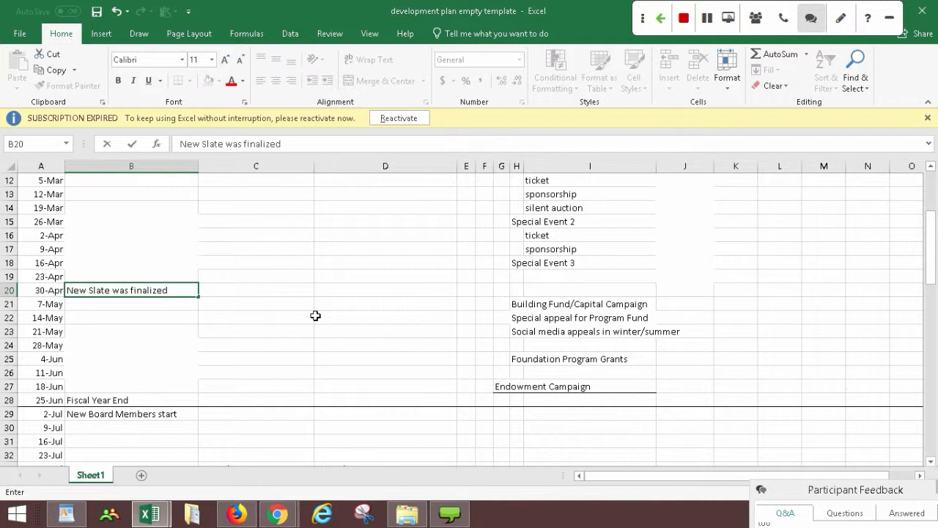
click(205, 288)
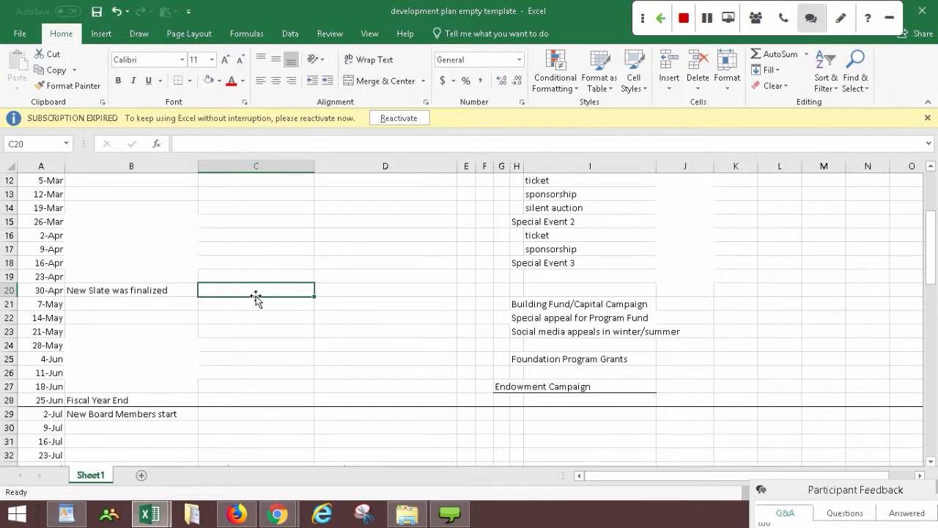
Narrow column I, which holds the giving category names, and the blank column J beside it.
scroll(931, 261, down, 1)
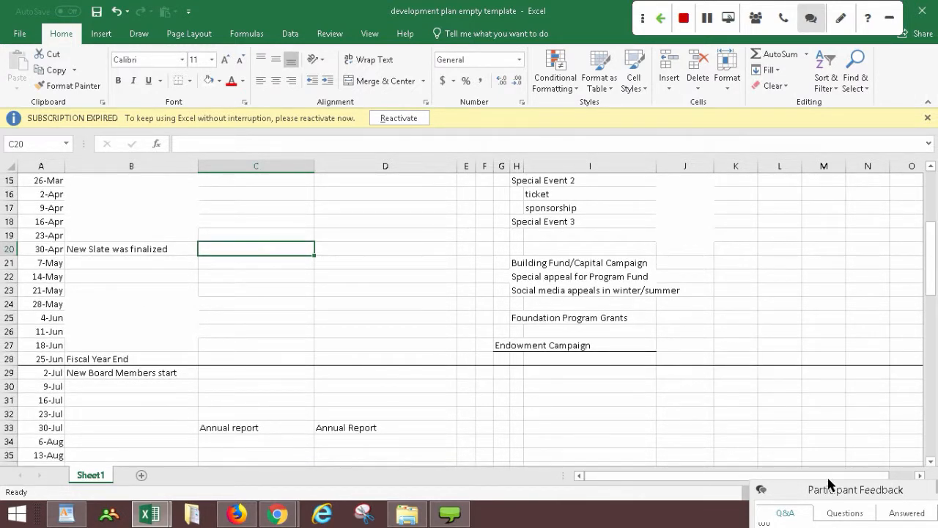
drag(933, 290, 933, 268)
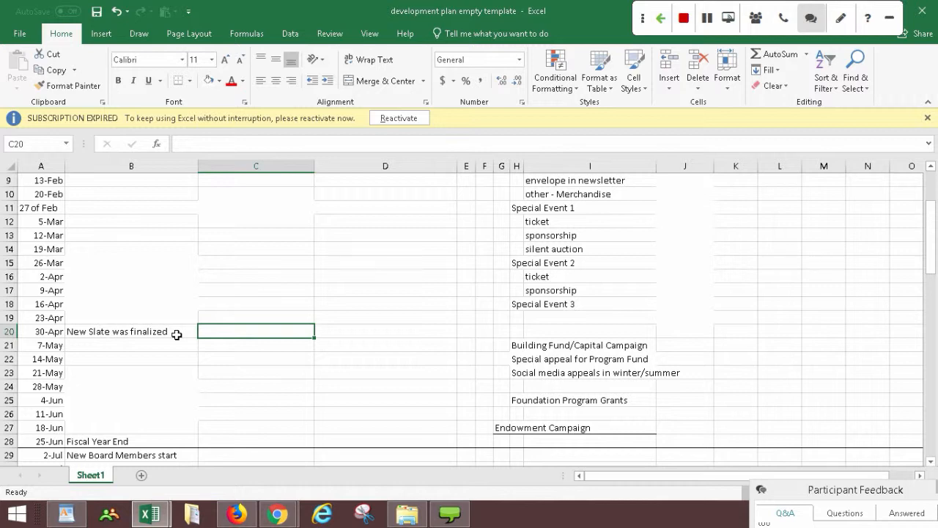
drag(929, 229, 928, 223)
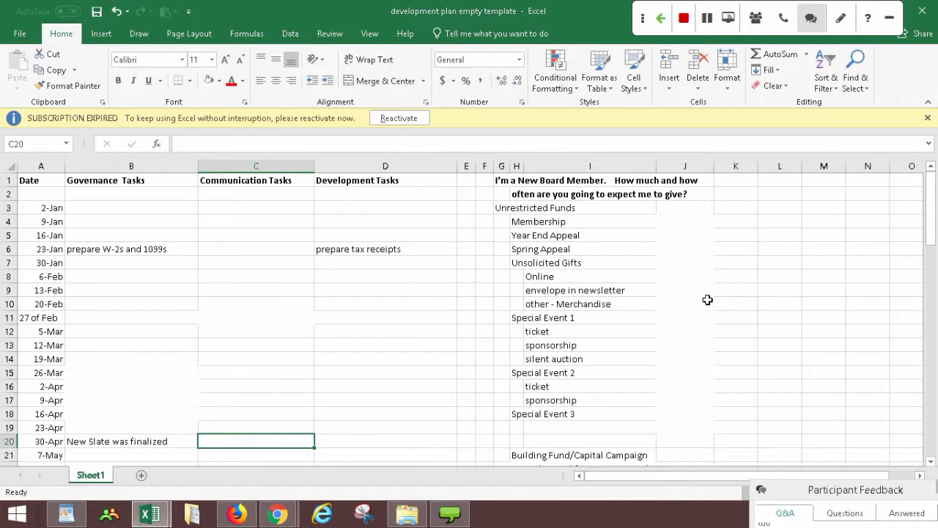
double_click(657, 167)
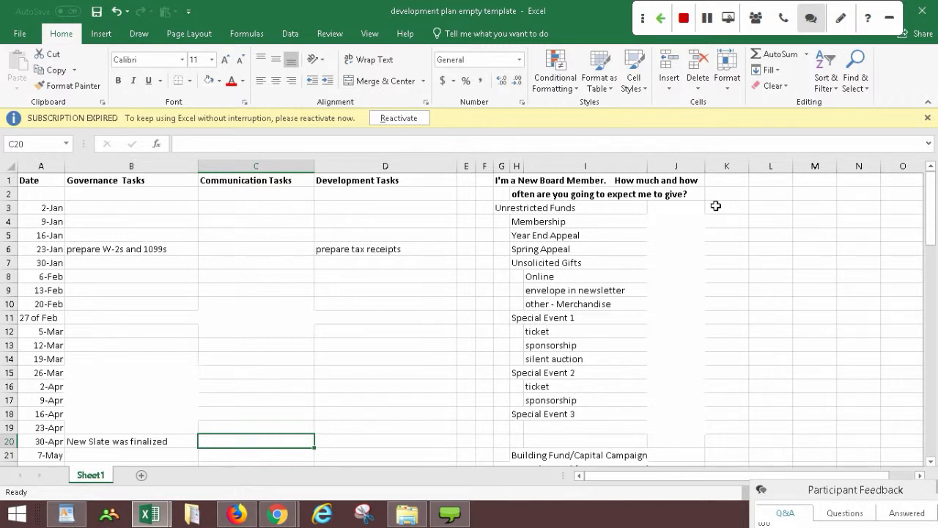
drag(705, 167, 694, 166)
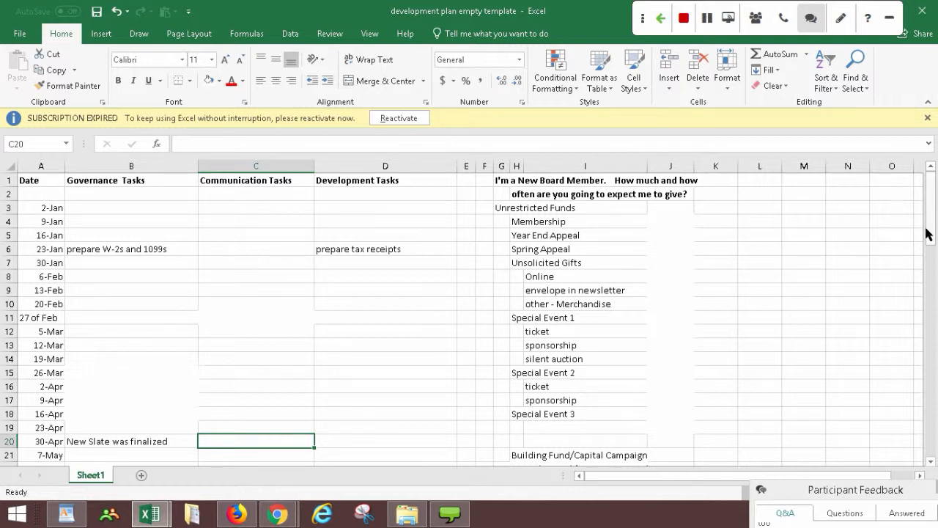
drag(927, 229, 928, 223)
Add "Major Gift Clubs" in cell H19 of the board giving list, directly beneath Special Event 3.
click(615, 220)
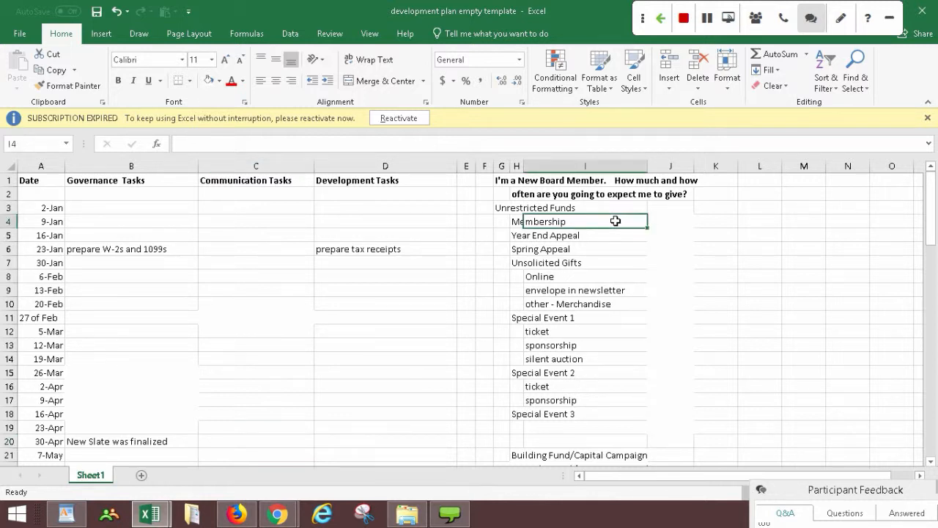
click(667, 237)
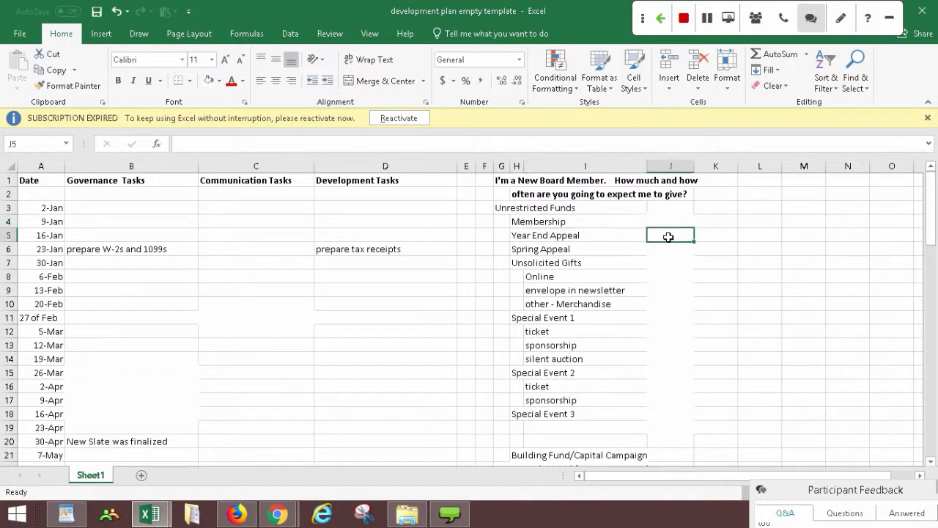
click(595, 252)
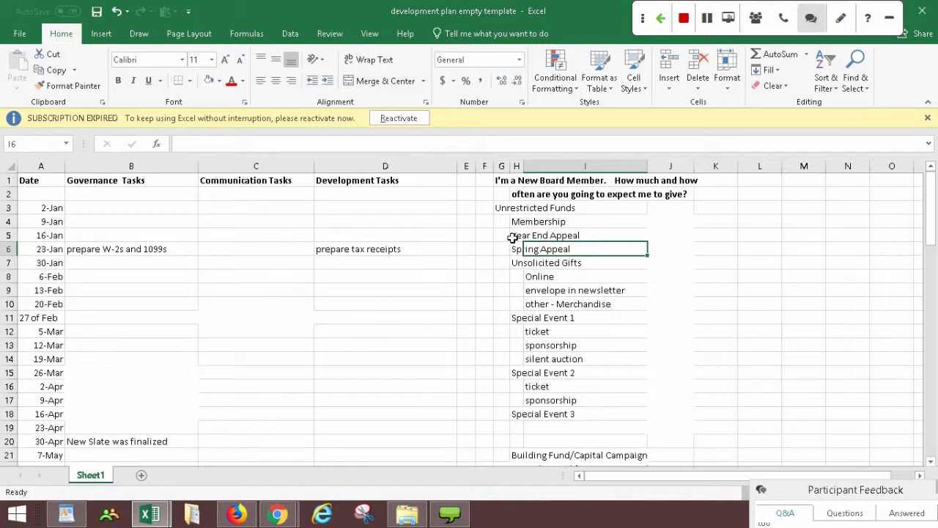
click(514, 427)
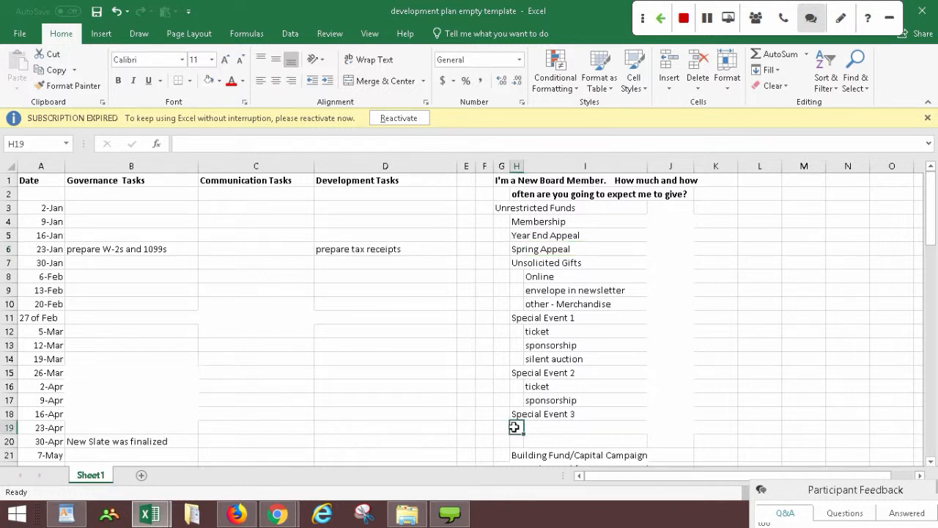
text(Maj)
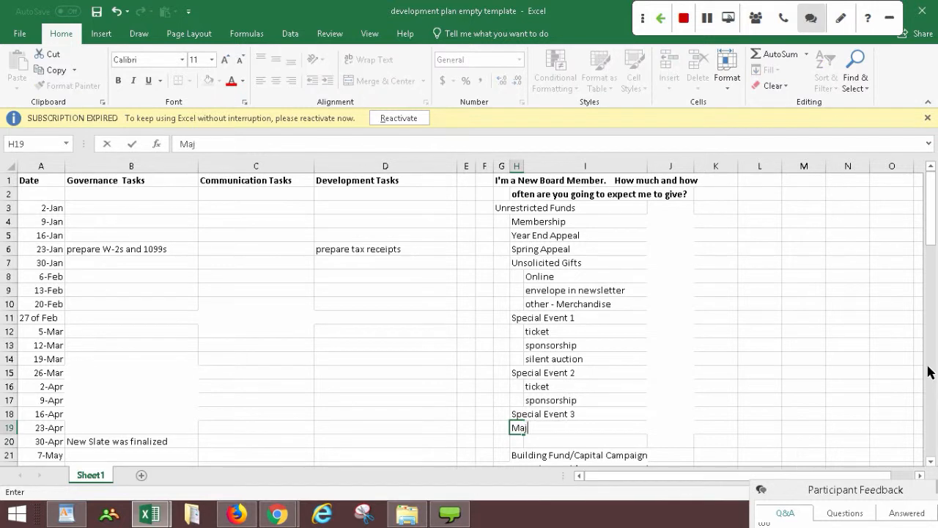
text(or Gift Clubs)
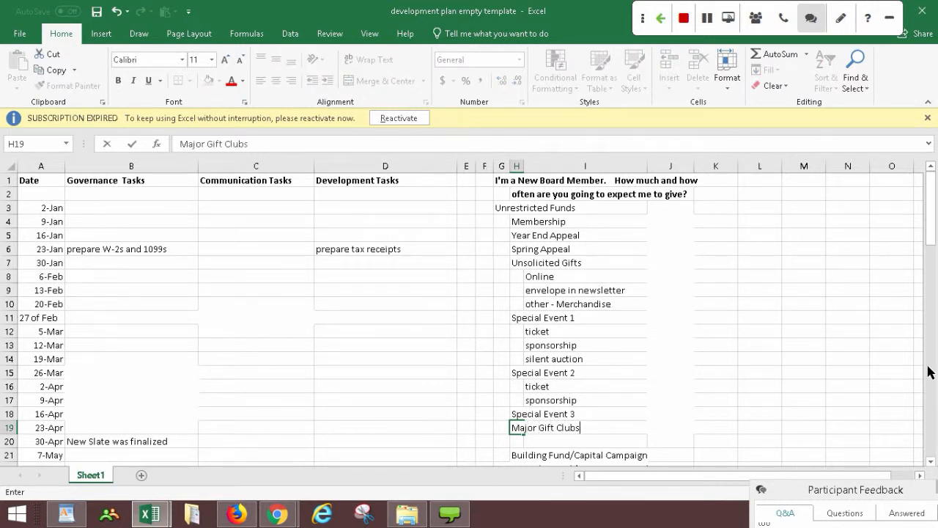
key(Return)
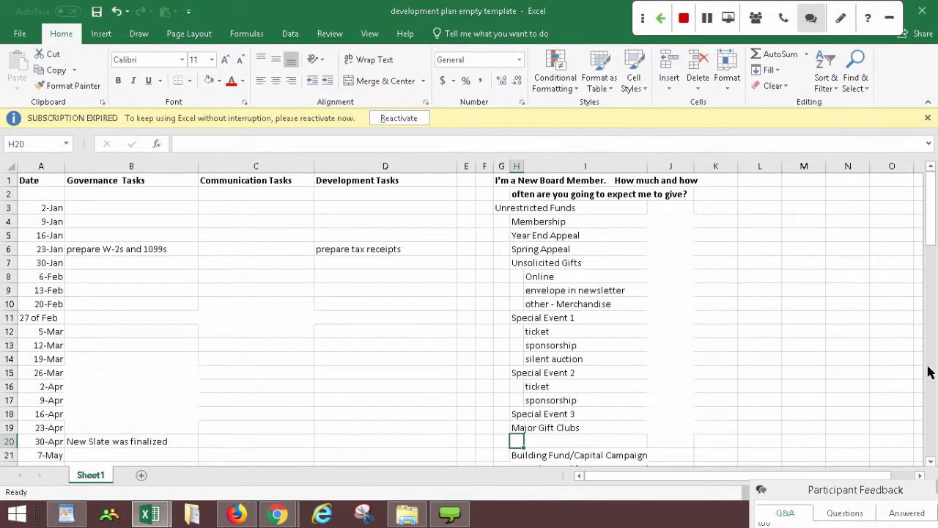
Go through the Unsolicited Gifts sources (online, newsletter envelope, merchandise) and the Major Gift Clubs line in the giving list.
click(537, 263)
click(517, 262)
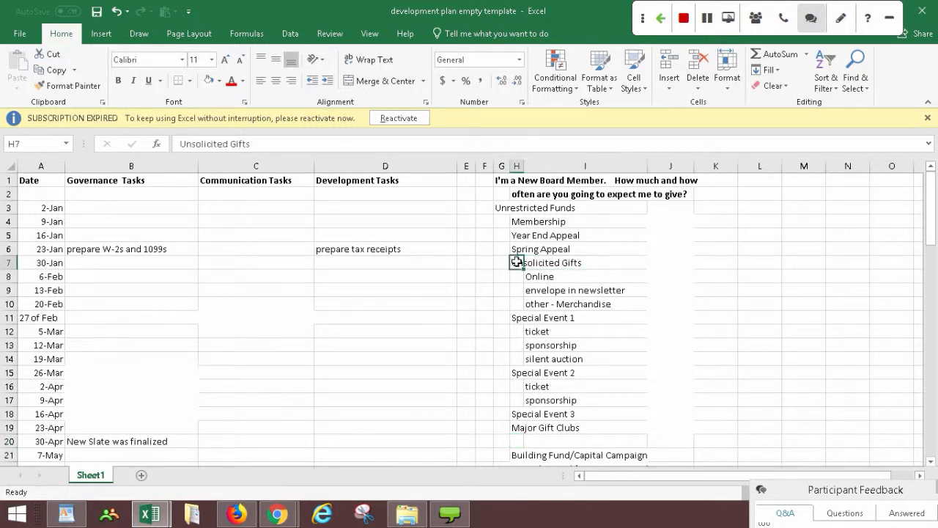
click(555, 277)
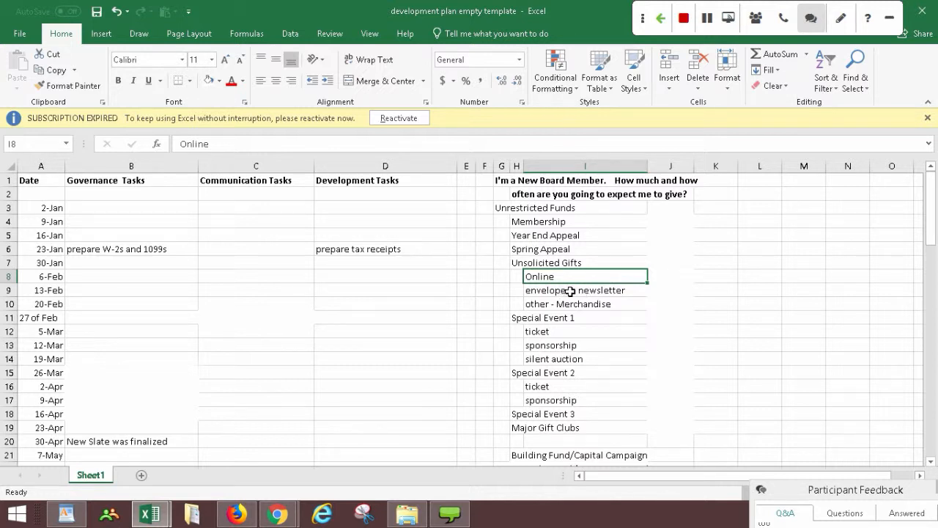
click(570, 291)
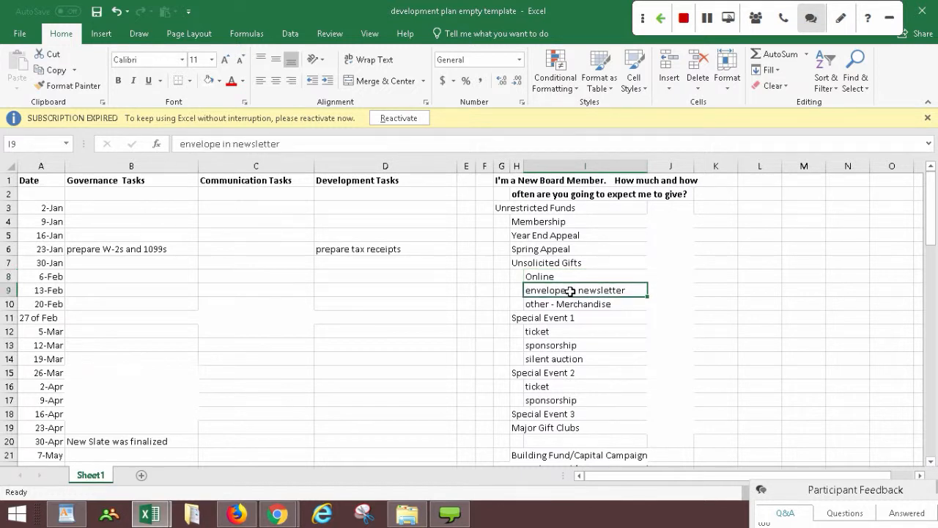
click(561, 307)
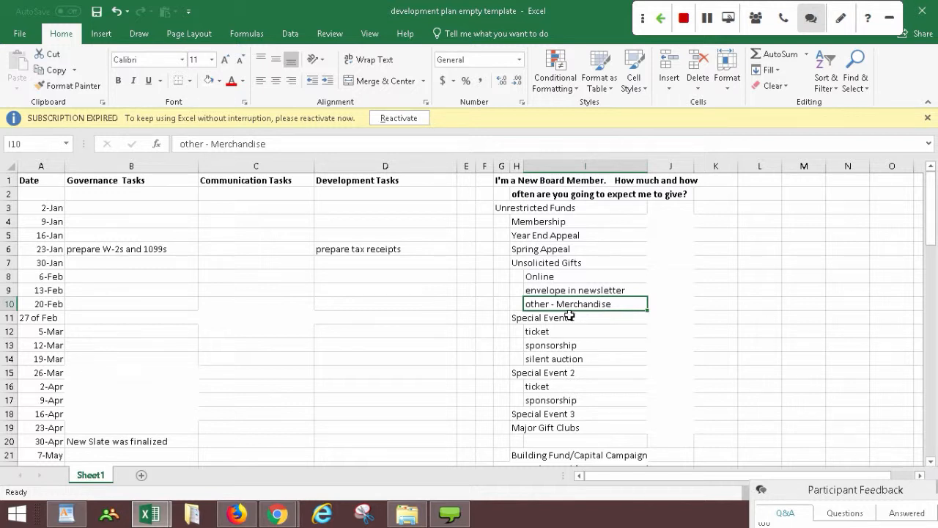
click(544, 427)
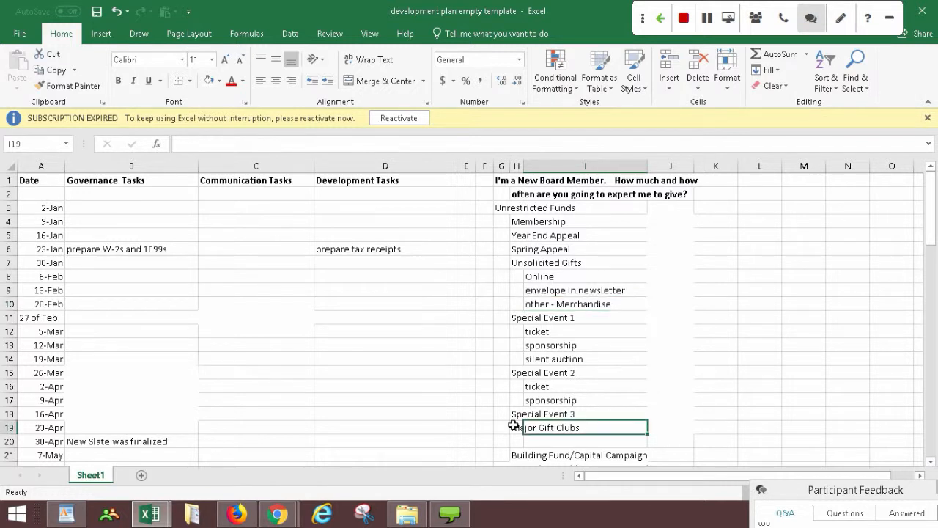
click(516, 427)
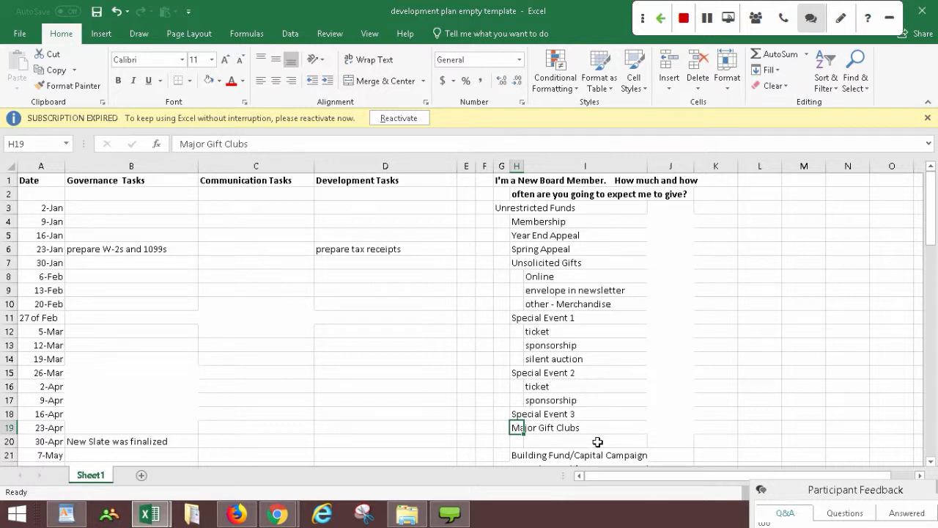
Enter the club giving levels "1000 - 500 - 250" in cell I20, indented beneath Major Gift Clubs.
click(598, 442)
text(1000)
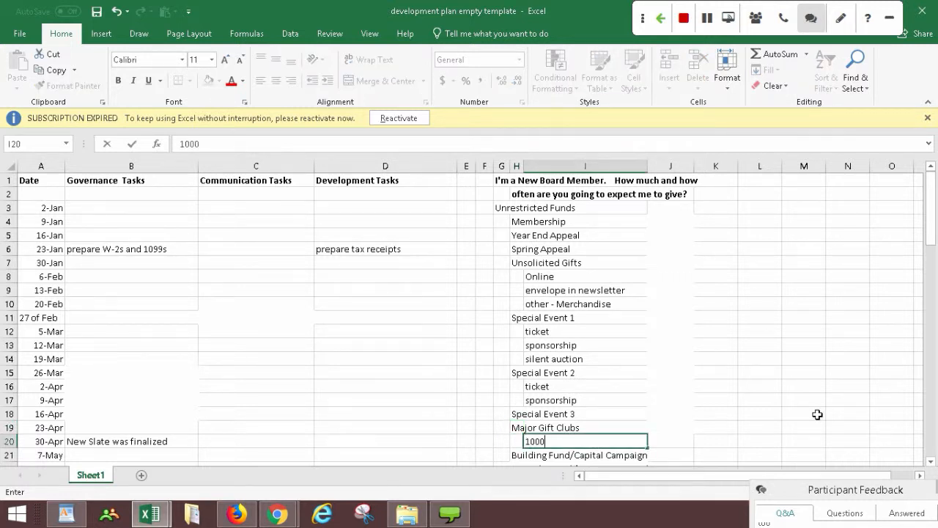
text( - 5000)
key(BackSpace)
text(- 250)
Mark the gift club levels row with an X in cells J20 and K20.
click(684, 440)
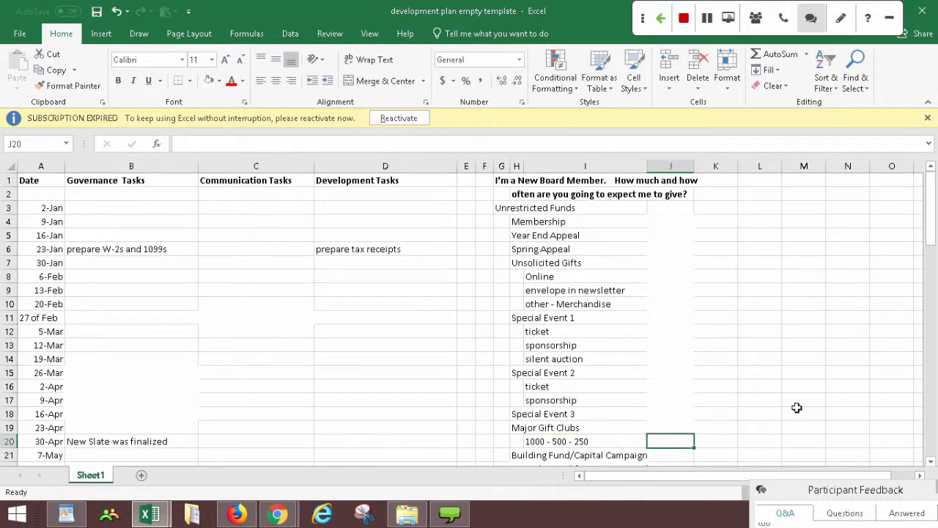
text(X)
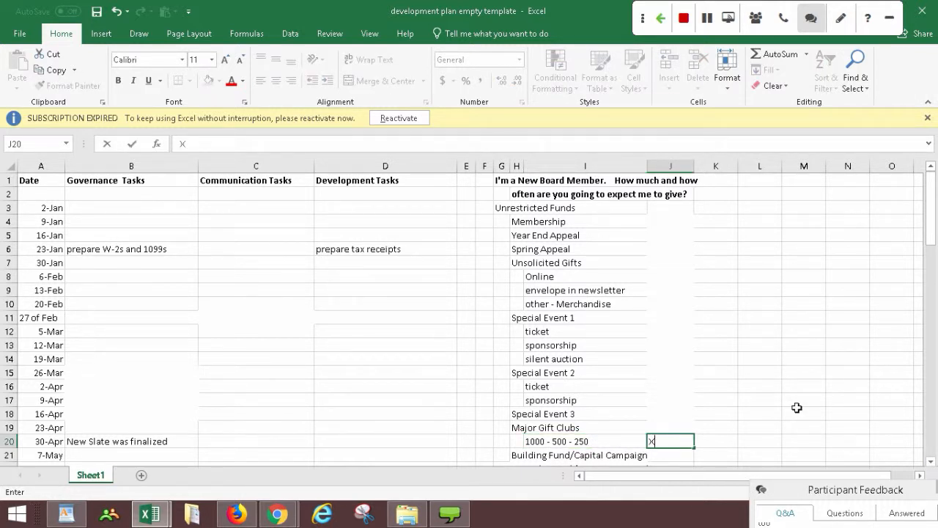
key(Tab)
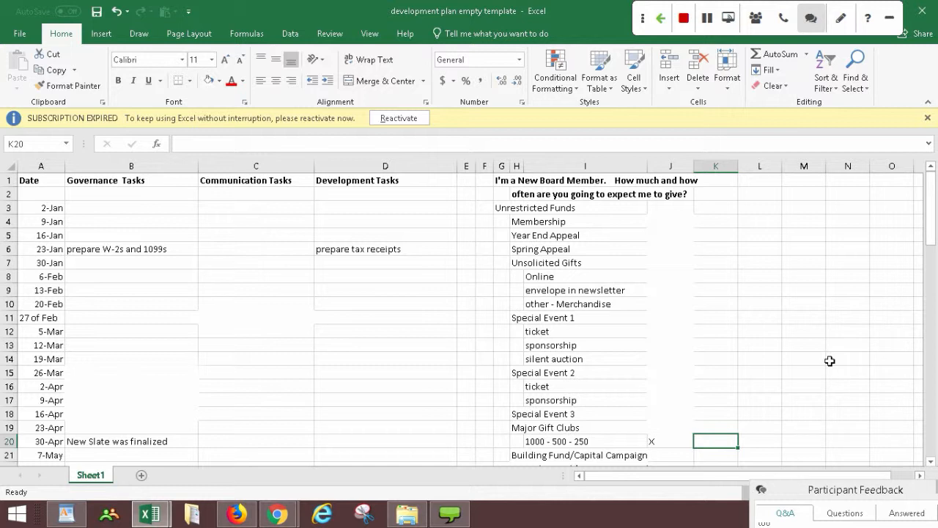
right_click(811, 416)
key(Escape)
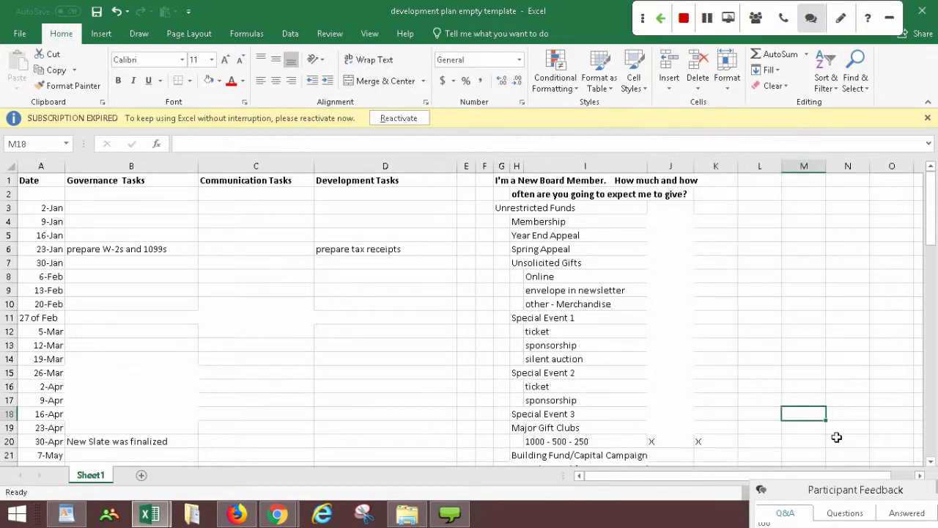
Replace the X in cell J20, beside the gift club levels, with 500.
click(684, 445)
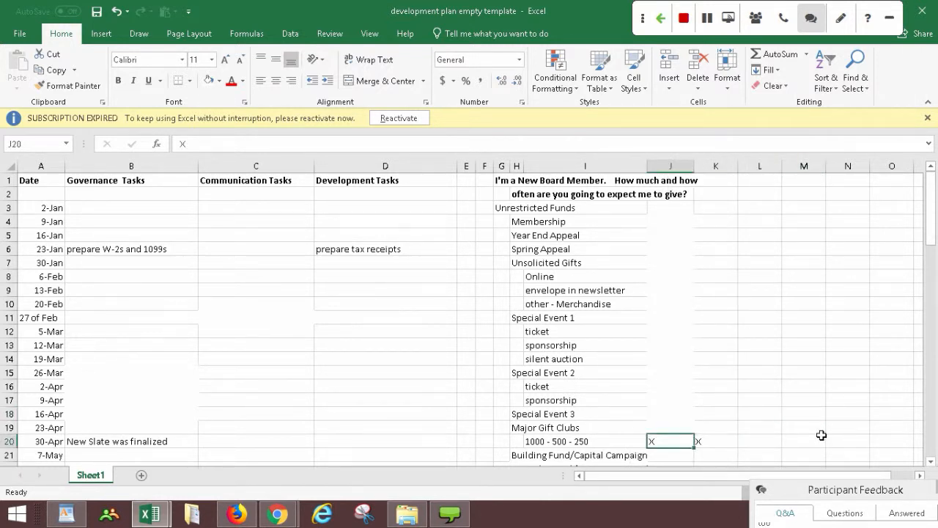
text(500)
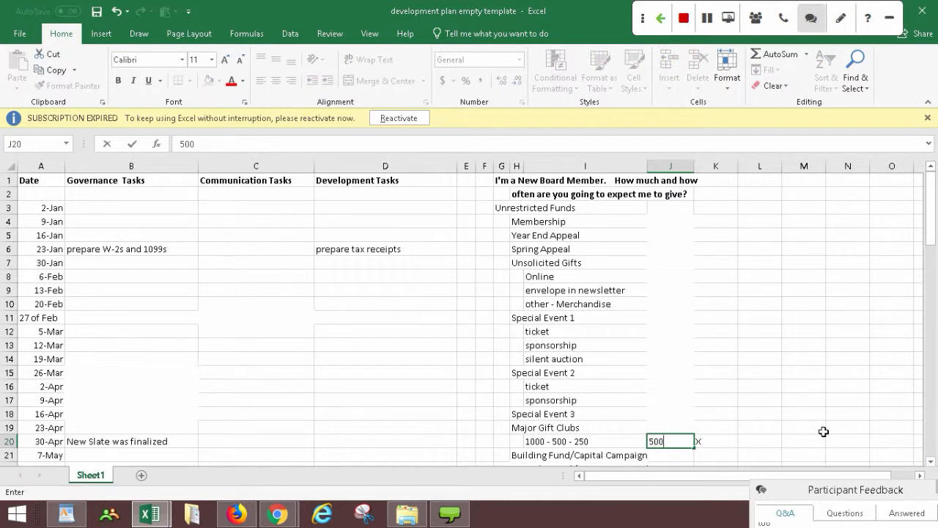
click(719, 442)
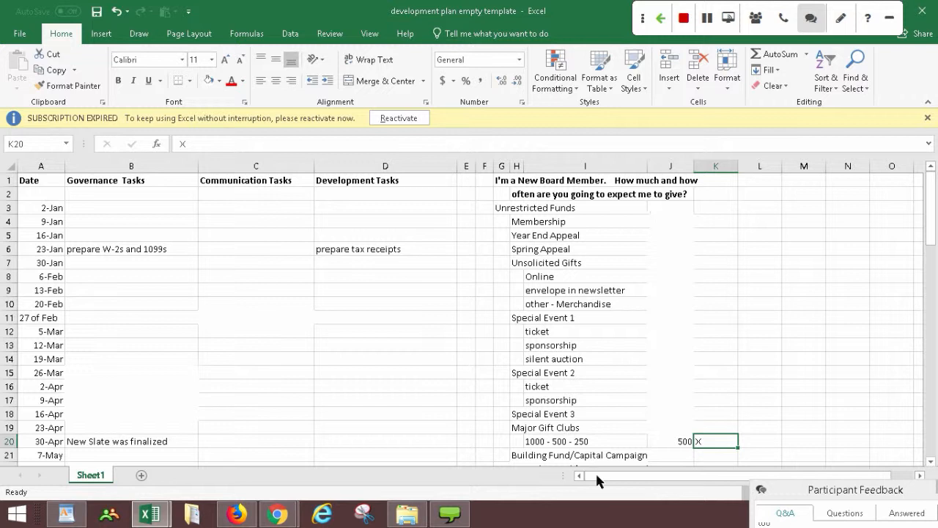
Mark the Membership row with a lowercase x in cell N4 and a capital X in cell K4.
click(721, 219)
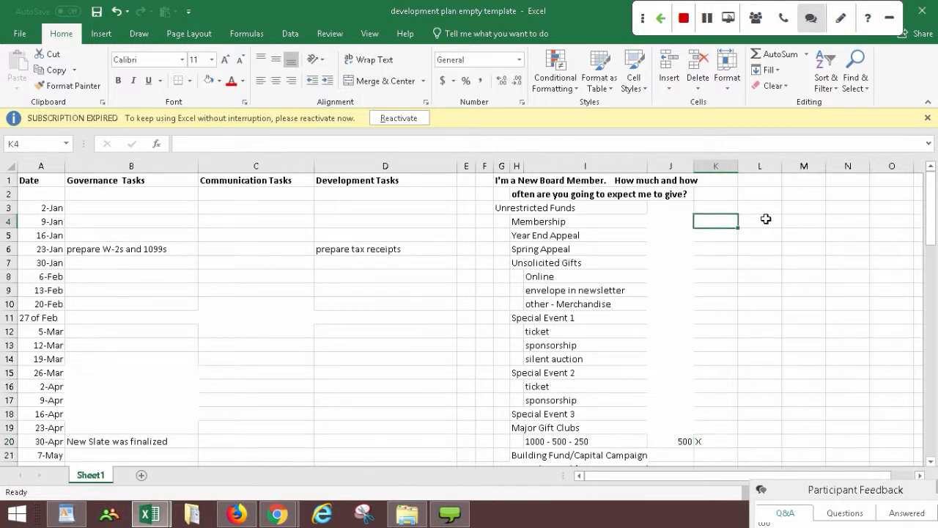
text(x)
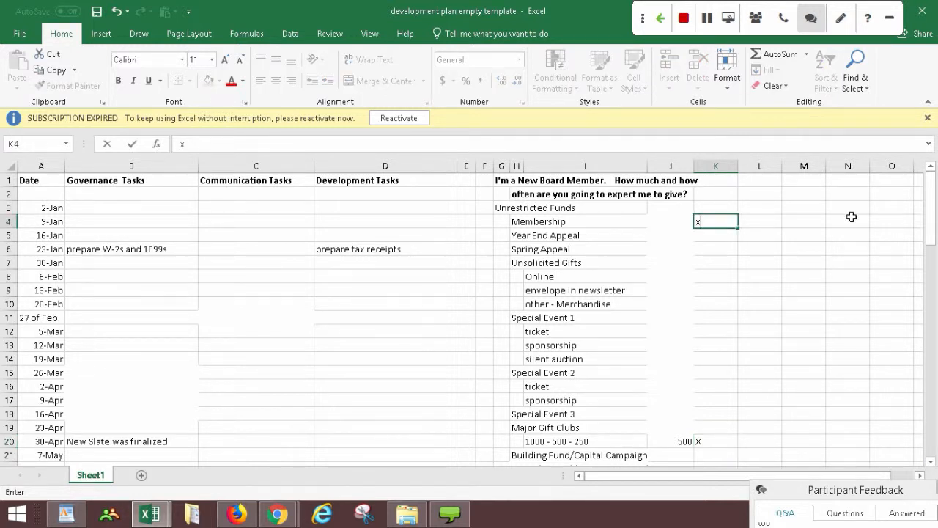
key(BackSpace)
click(851, 217)
text(x)
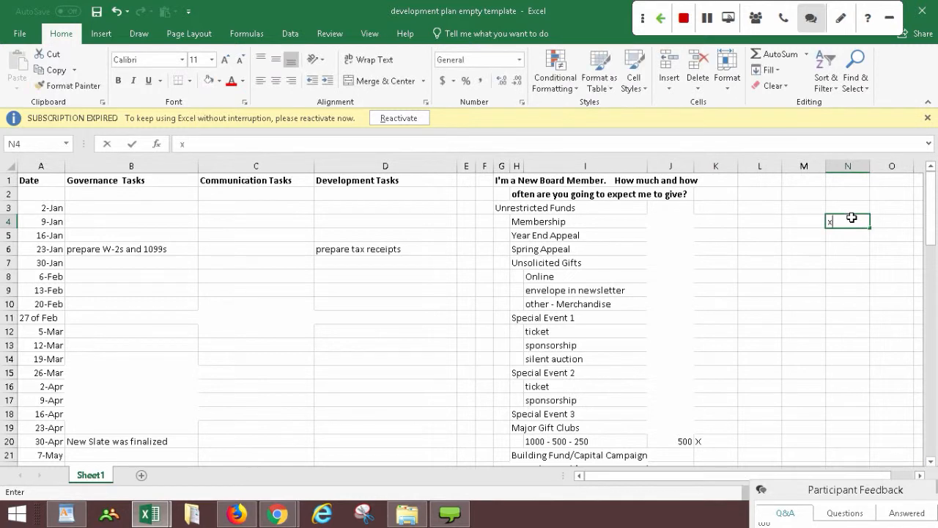
click(705, 218)
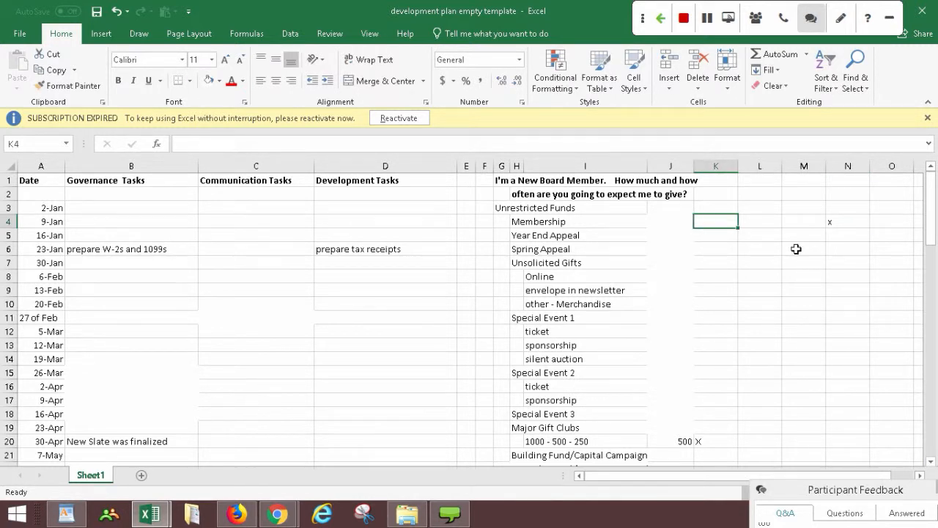
text(X)
click(707, 235)
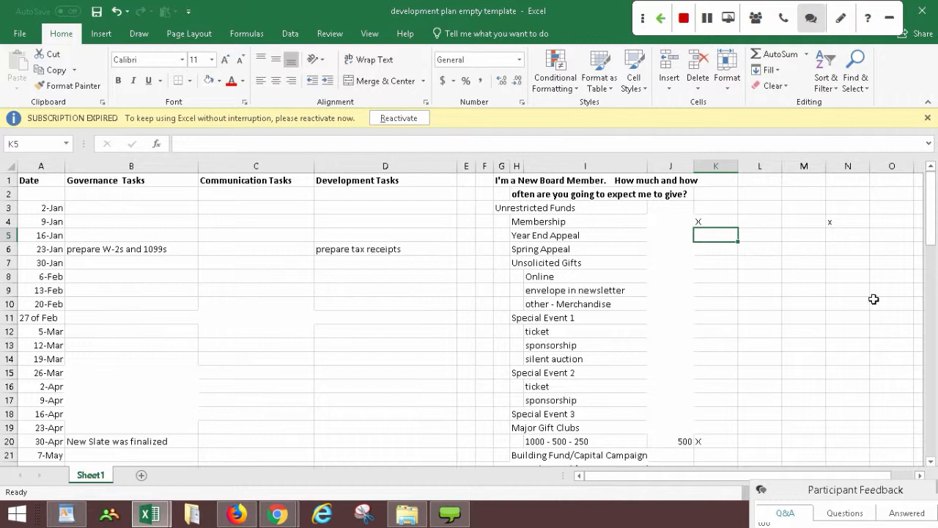
Replace the Special Event 1 heading in cell H11 with "Annual Induction".
drag(931, 231, 930, 239)
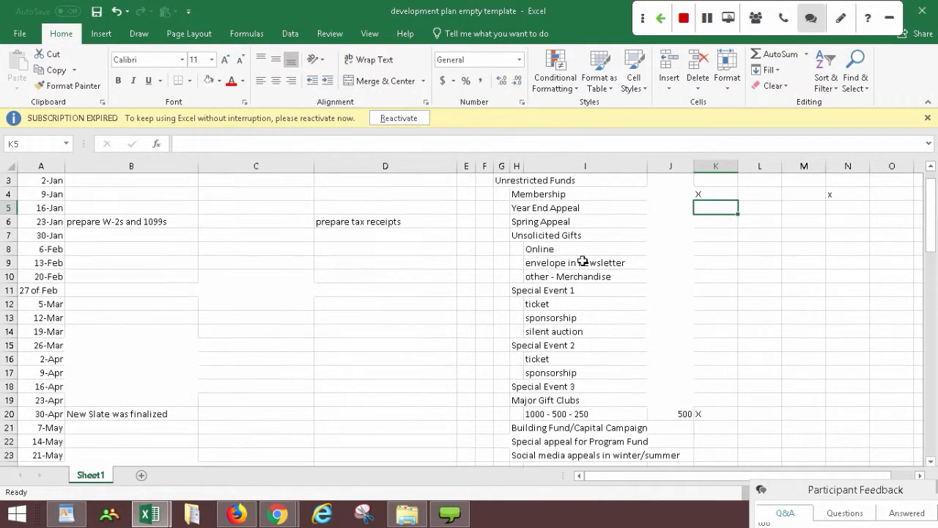
click(561, 293)
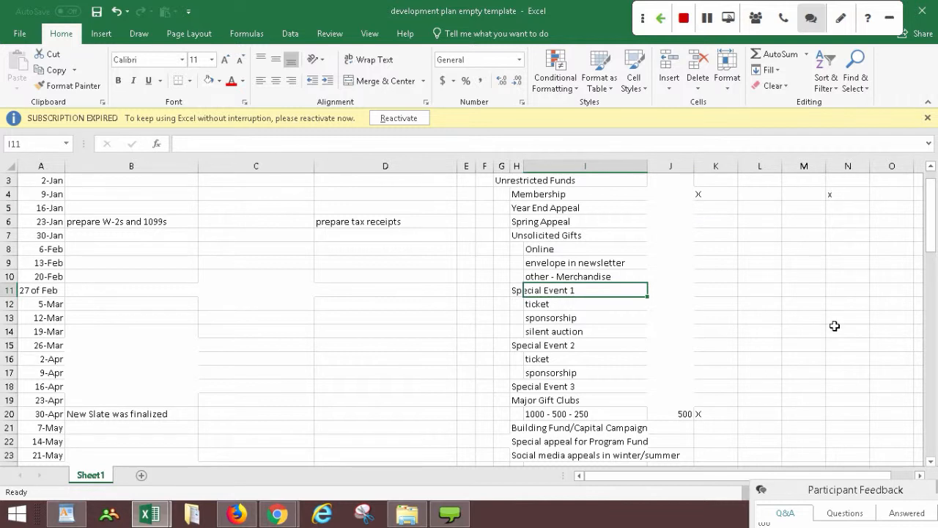
key(BackSpace)
key(Escape)
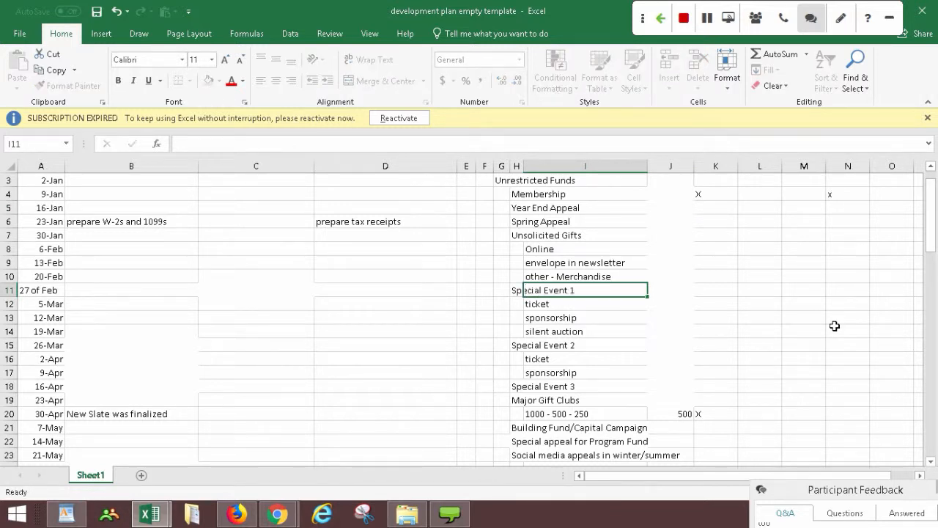
key(Left)
text(Annual)
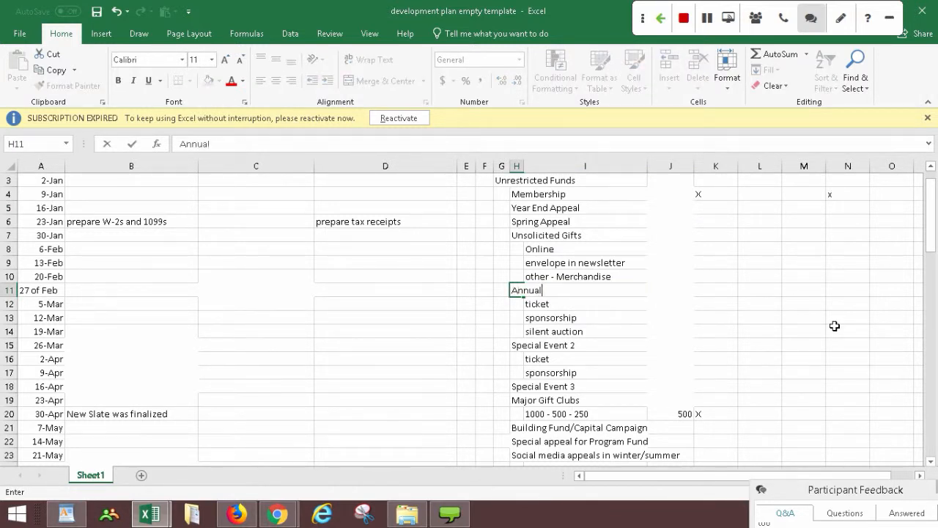
text( Induction)
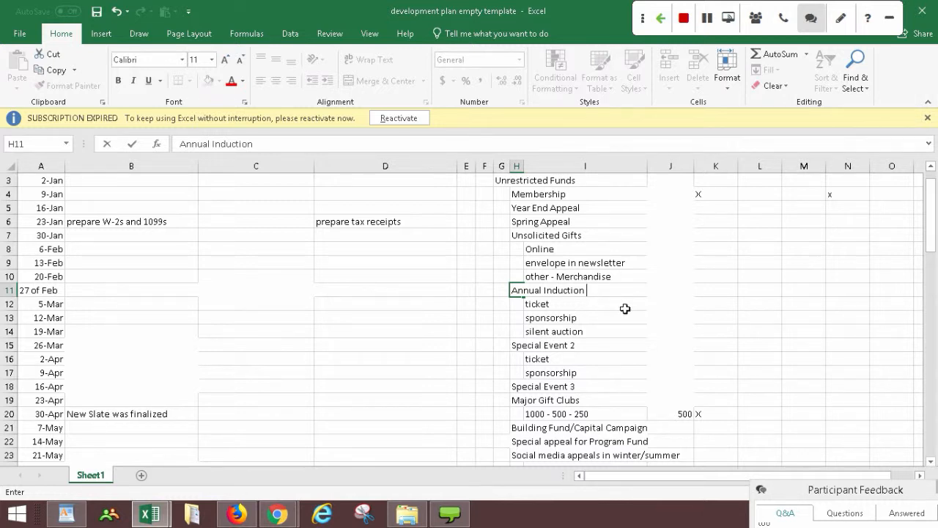
click(602, 303)
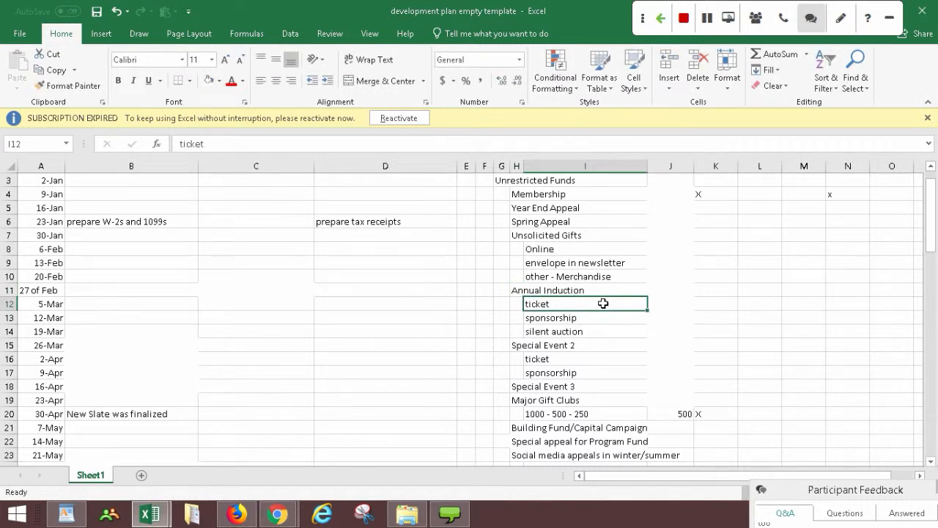
Enter "70 -350" for the Annual Induction ticket in cell J12 and 150 for its sponsorship in cell J13.
click(670, 307)
scroll(920, 254, up, 1)
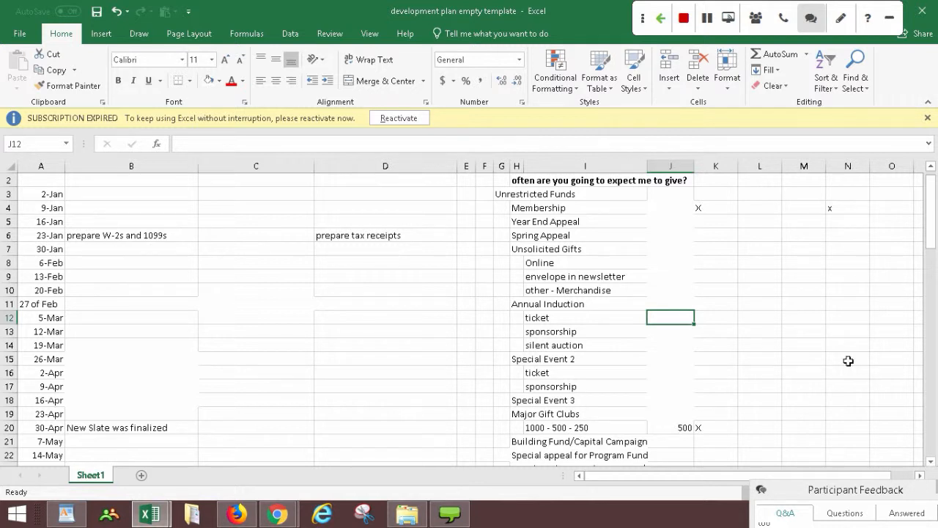
text(70 -)
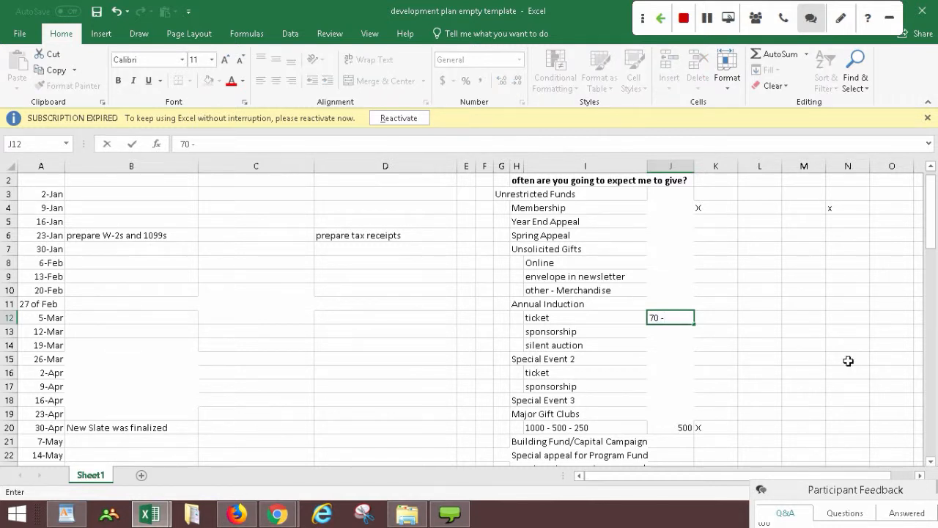
text(350)
click(675, 332)
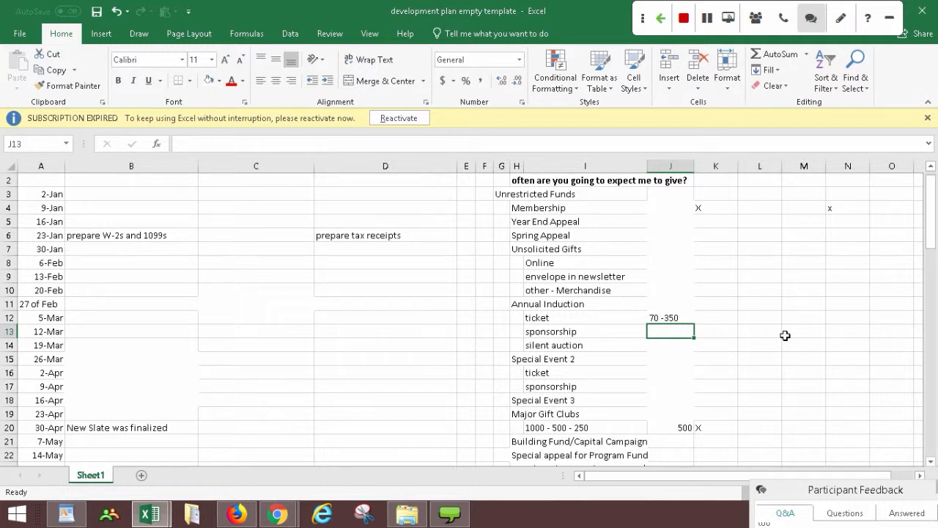
text(15)
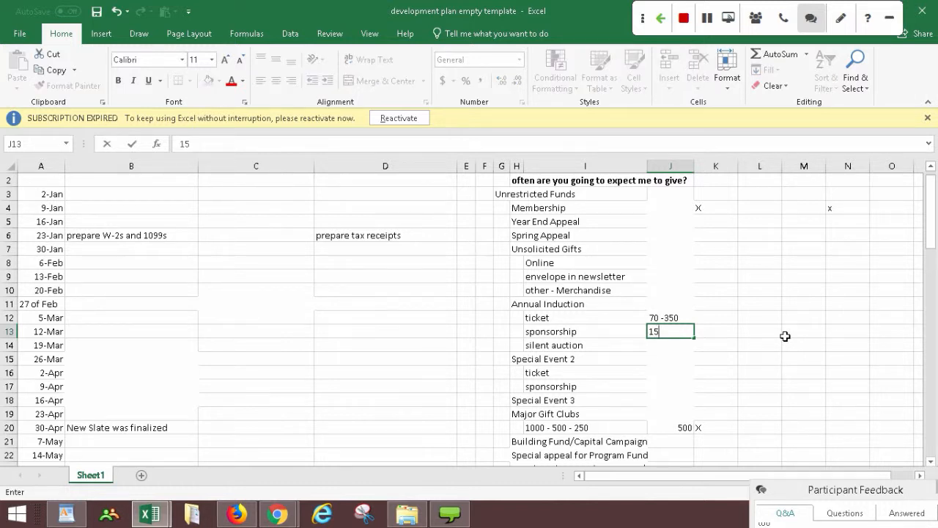
text(0)
key(Return)
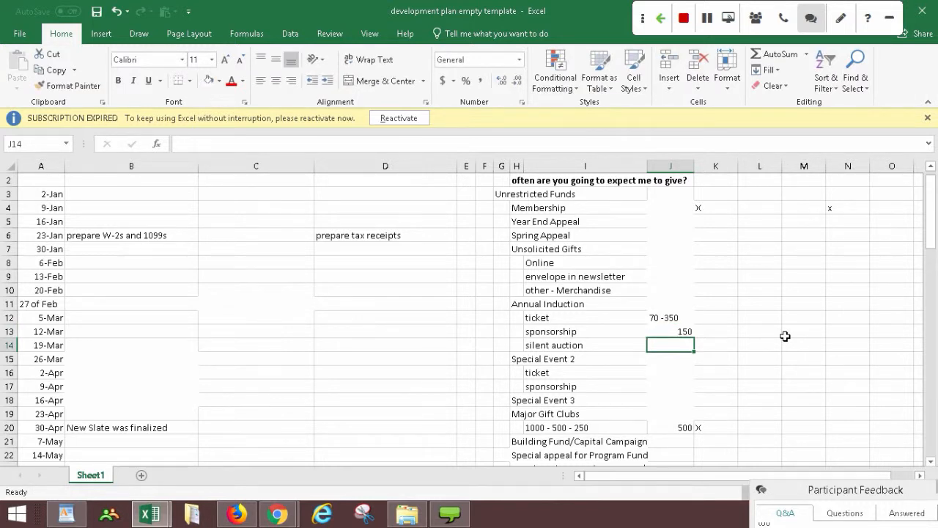
Replace the Special Event 2 heading in cell H15 with "Golf Tournament".
click(579, 355)
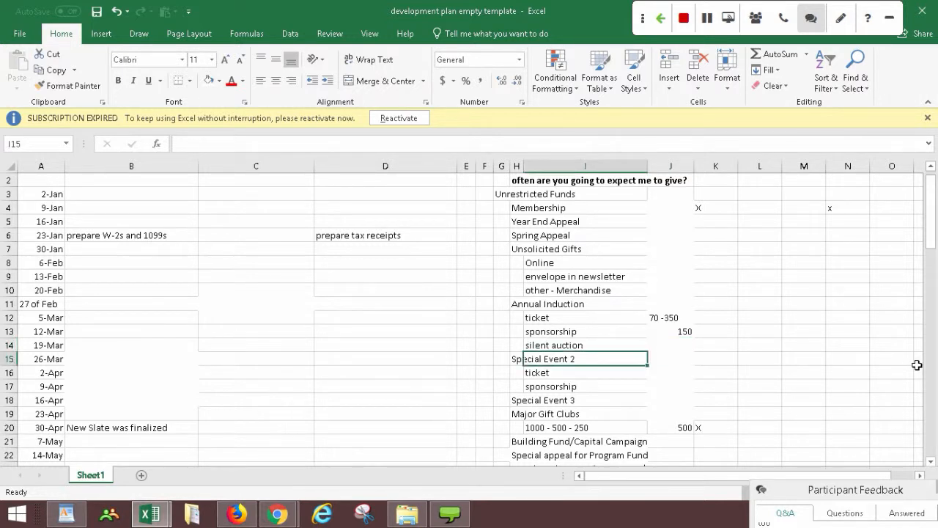
key(Left)
text(Golf)
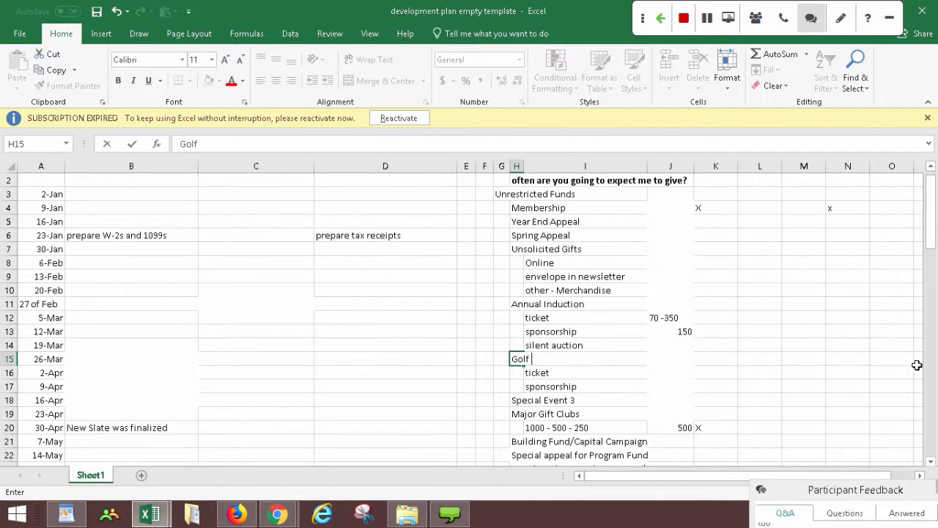
text( Tournament)
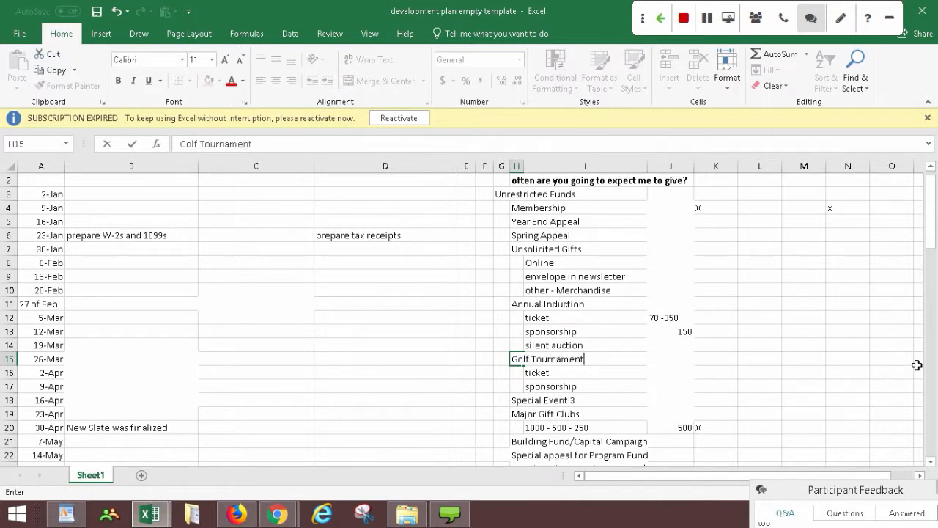
Enter the Golf Tournament ticket price range "75-300" in cell J16.
click(665, 373)
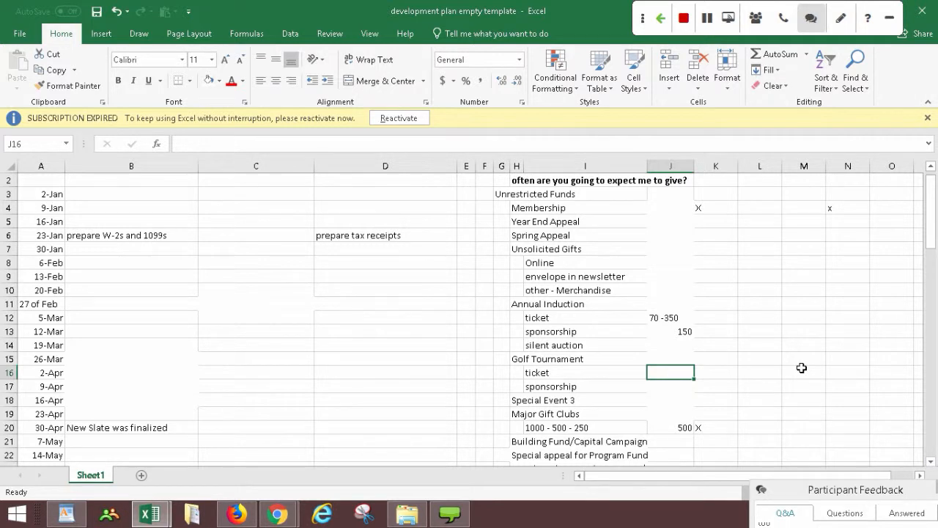
text(7)
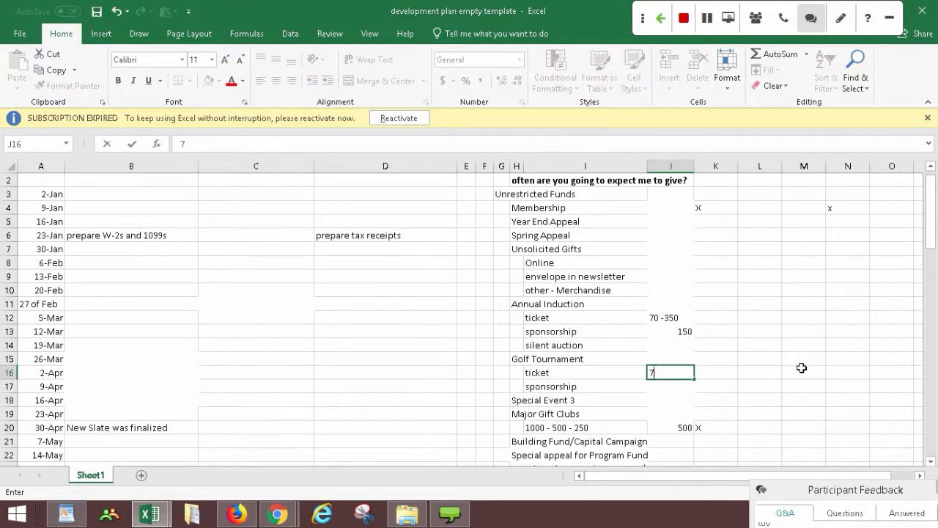
text(5-300)
key(Return)
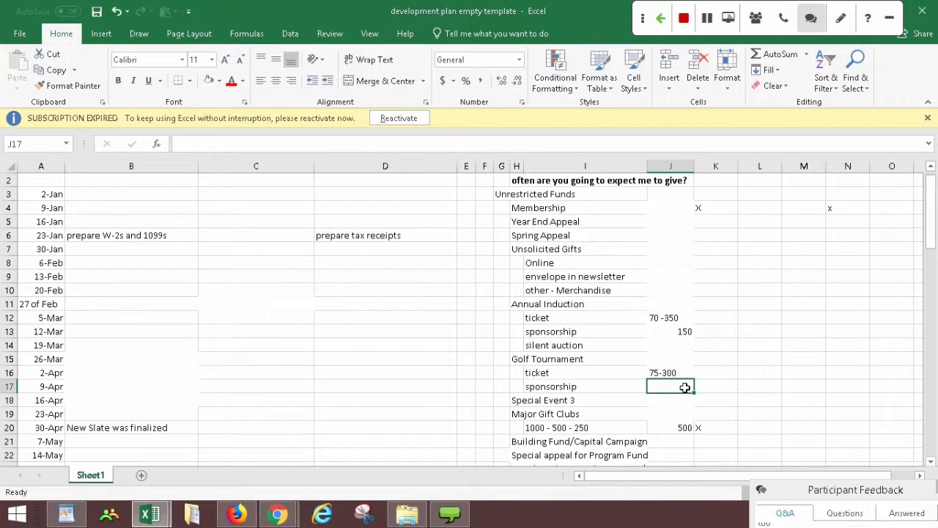
Replace the Special Event 3 heading in cell H18 with "Basketball tournament -earned".
click(604, 401)
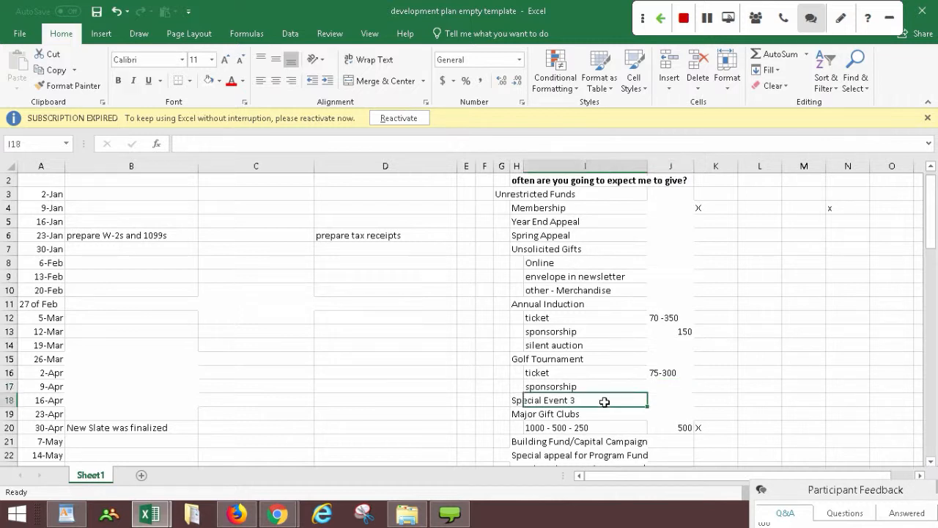
key(Left)
text(Ba)
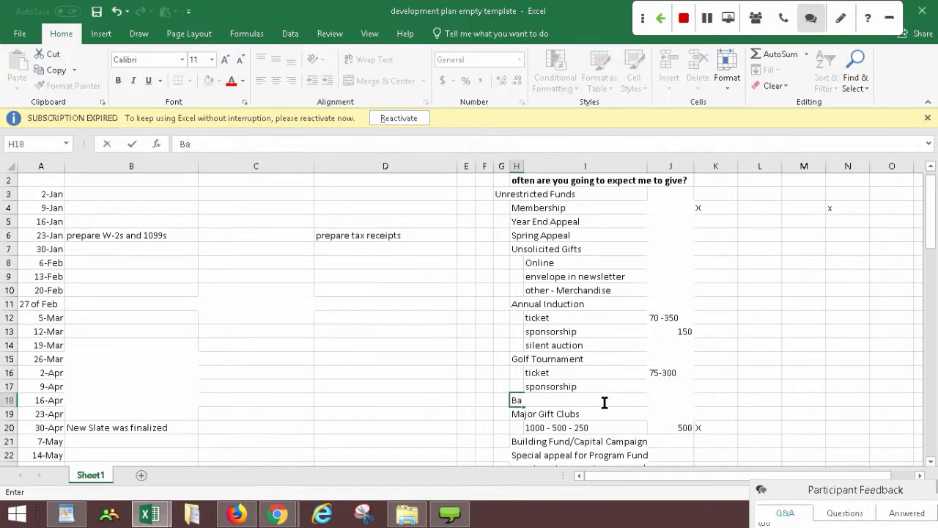
text(sketball tournament)
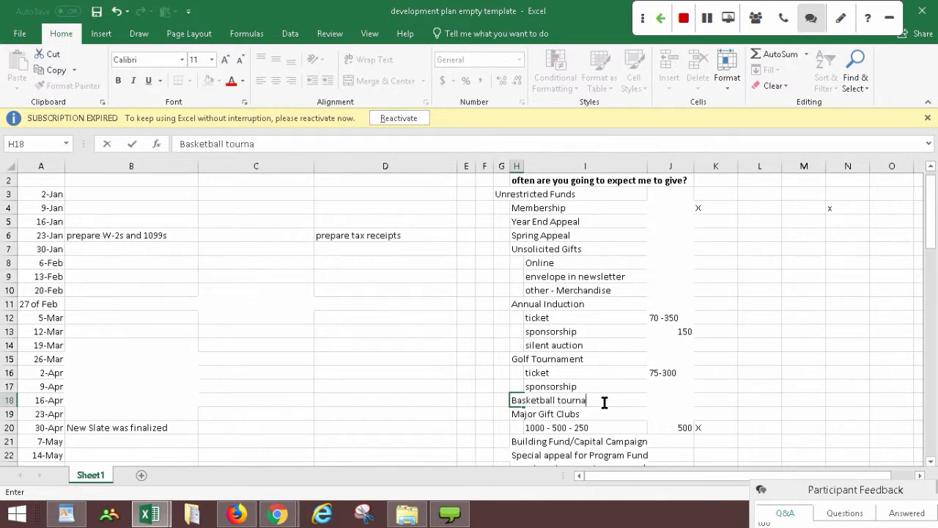
click(664, 402)
text(-earno)
key(BackSpace)
key(BackSpace)
text(ned)
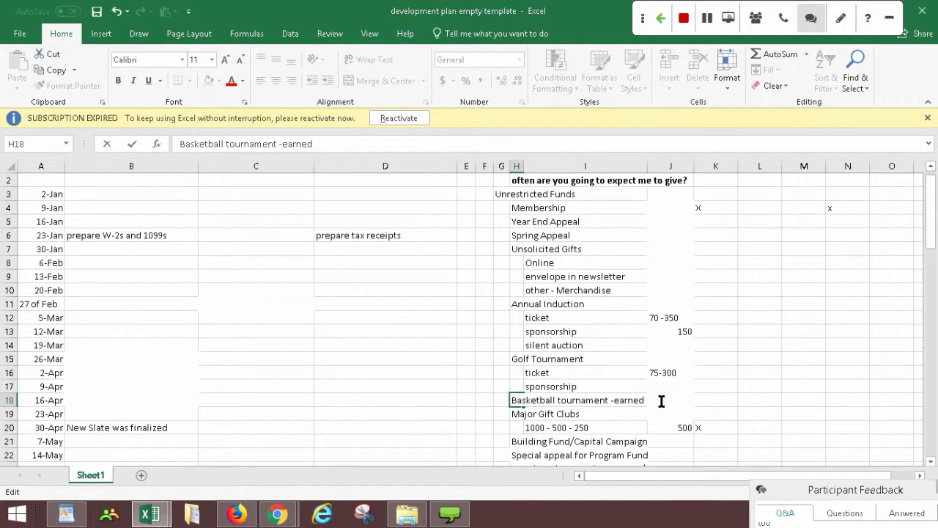
click(697, 400)
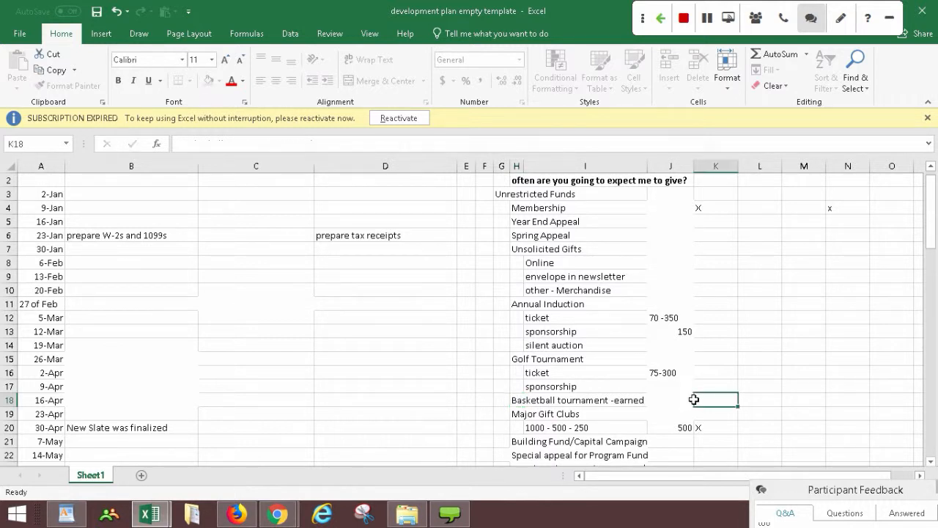
Enter 20 for the basketball tournament in cell J18 and mark its row with an x in cell K18.
click(681, 400)
text(20)
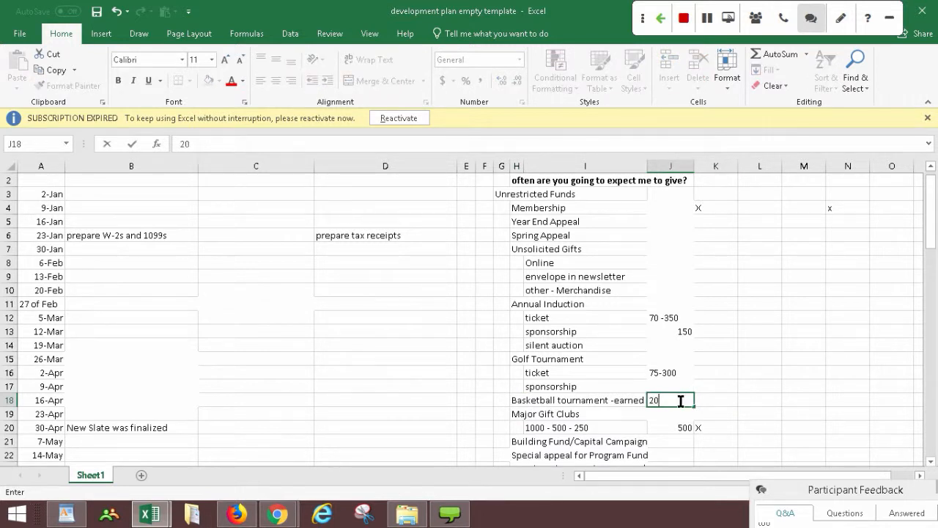
click(706, 401)
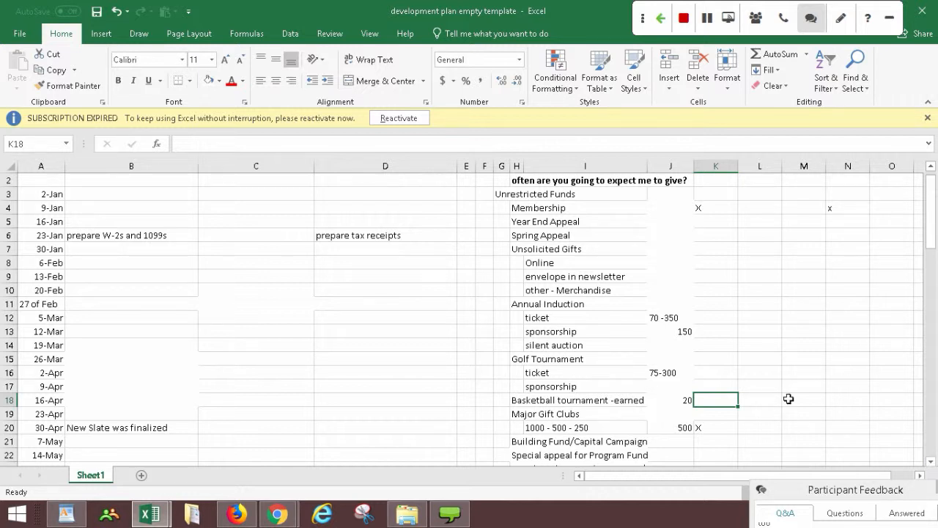
text(x)
Mark the Golf Tournament ticket, Annual Induction ticket and Annual Induction sponsorship rows with an x in cells K16, K12 and K13.
key(Up)
key(Up)
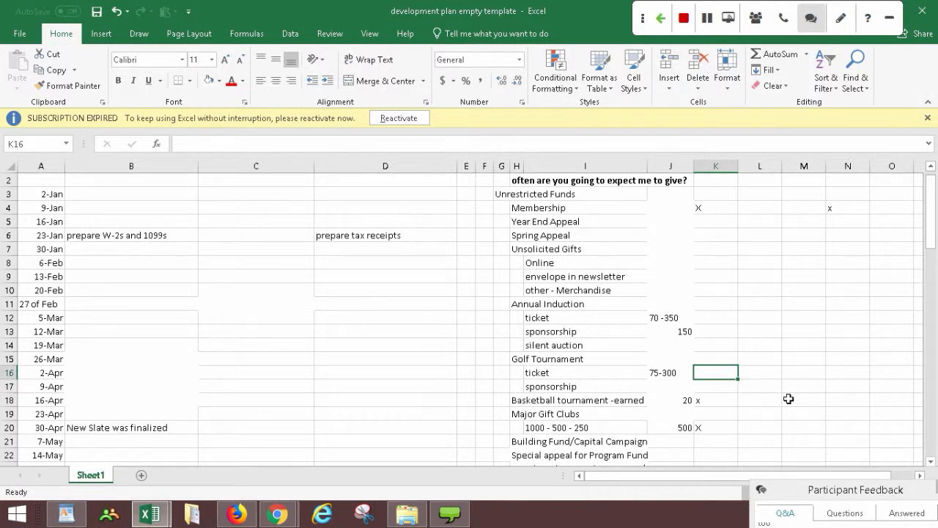
text(x)
key(Up)
key(Up)
key(Up)
key(Up)
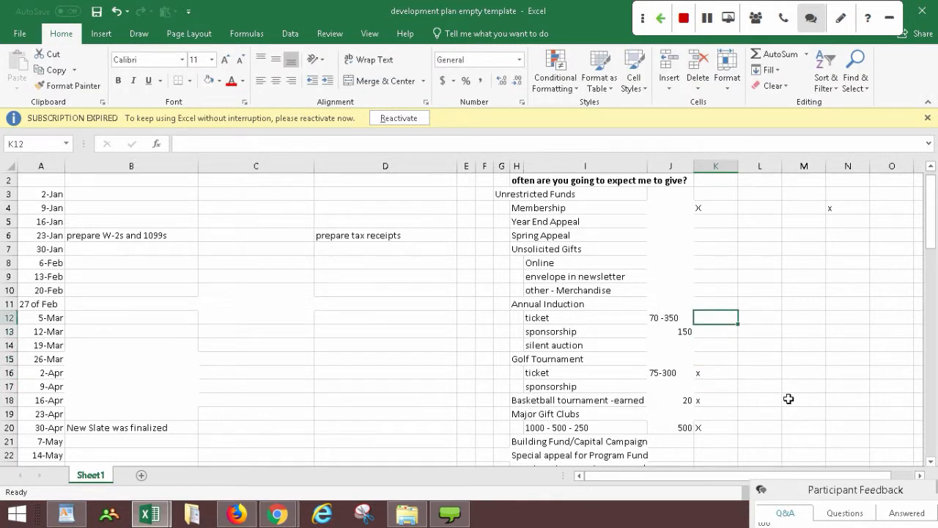
text(x)
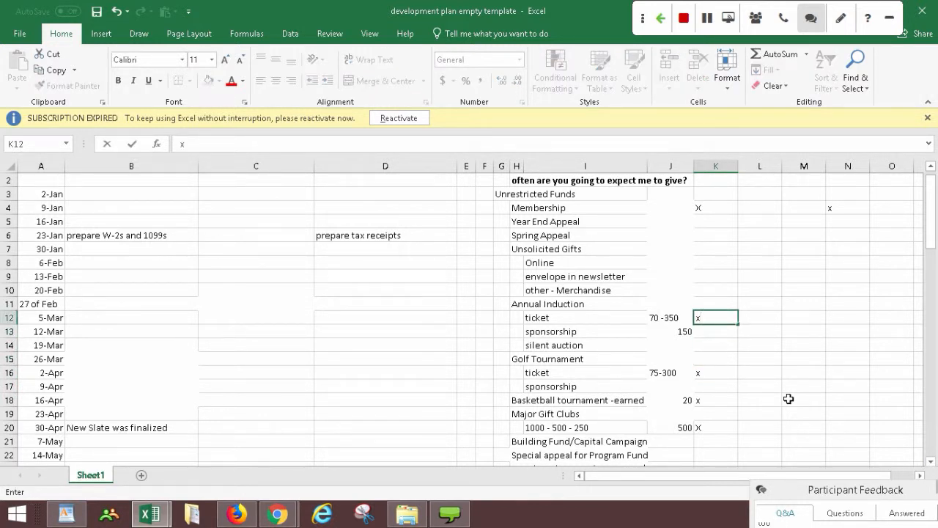
key(Return)
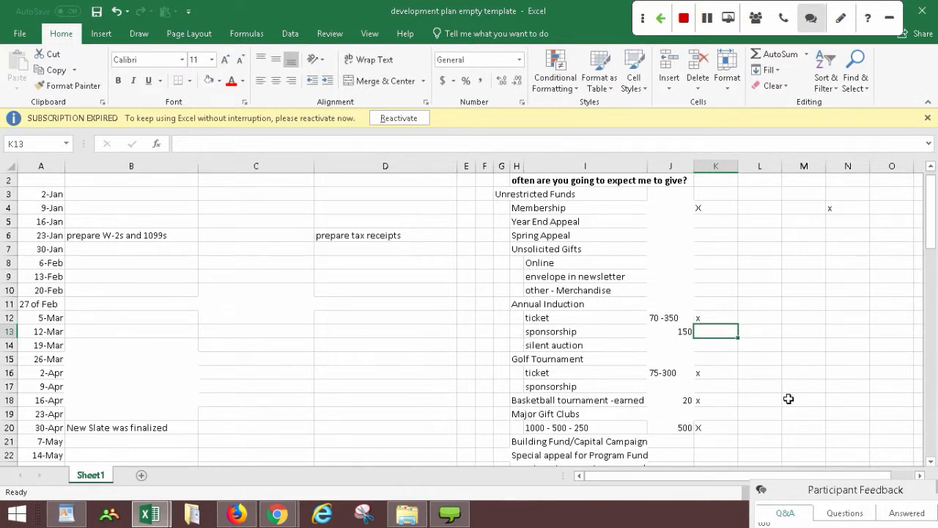
text(x)
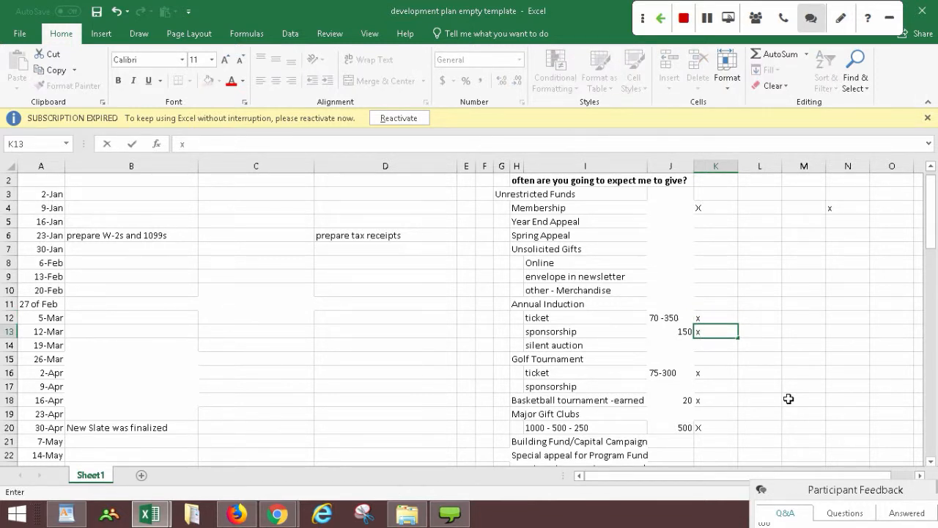
key(Return)
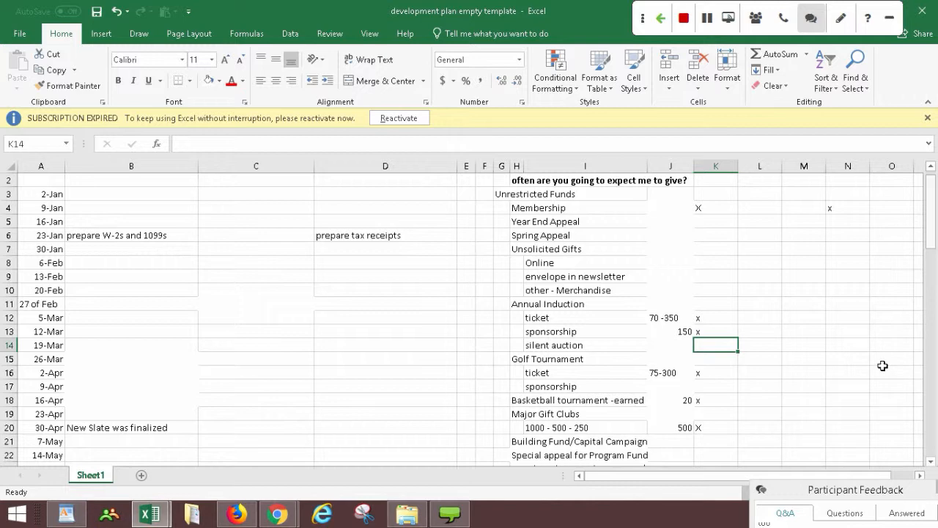
Examine the board member giving amounts in column J and the x marks in column K across the Unrestricted Funds rows.
mouse_move(931, 230)
mouse_down()
mouse_move(928, 259)
mouse_move(928, 246)
mouse_up()
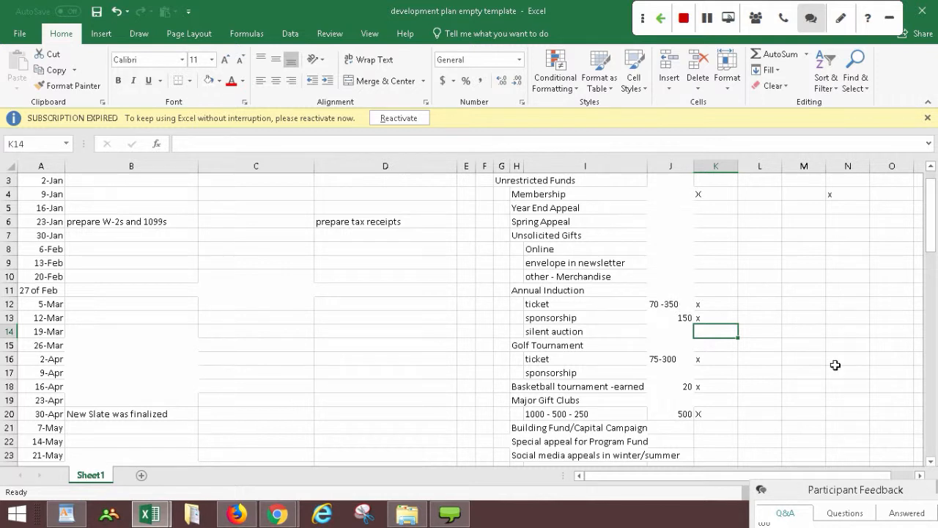
drag(671, 318, 675, 405)
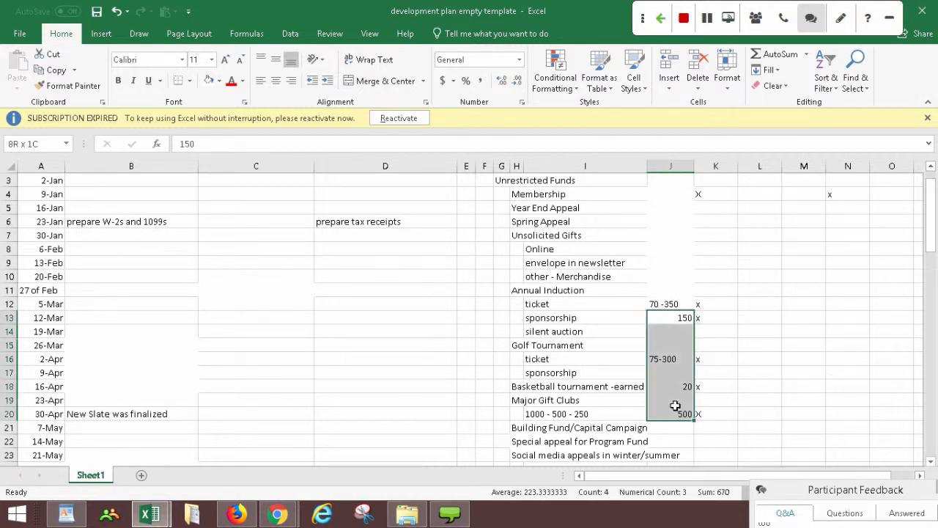
click(824, 376)
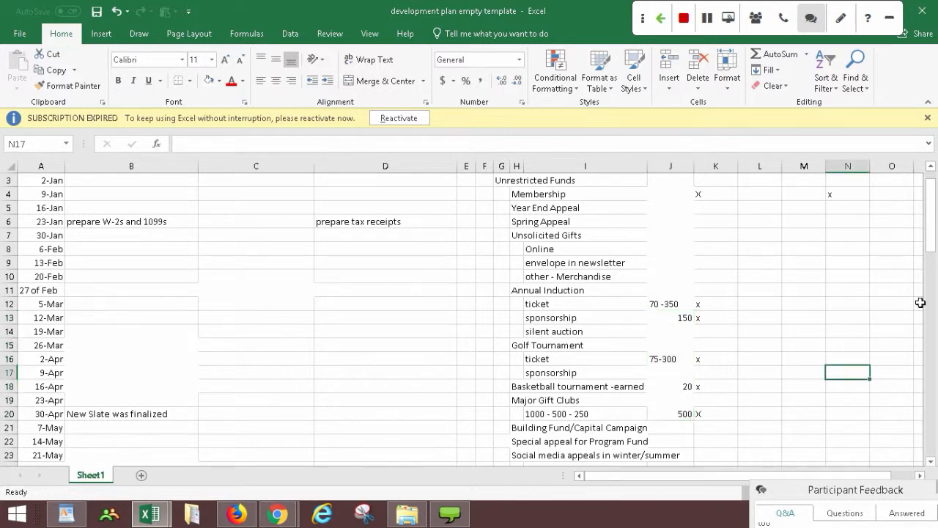
drag(930, 250, 931, 248)
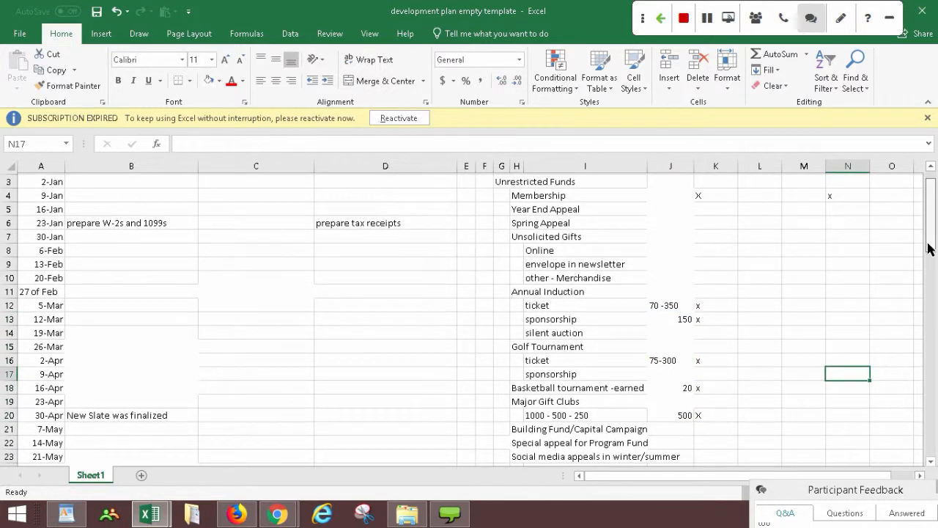
drag(729, 191, 720, 415)
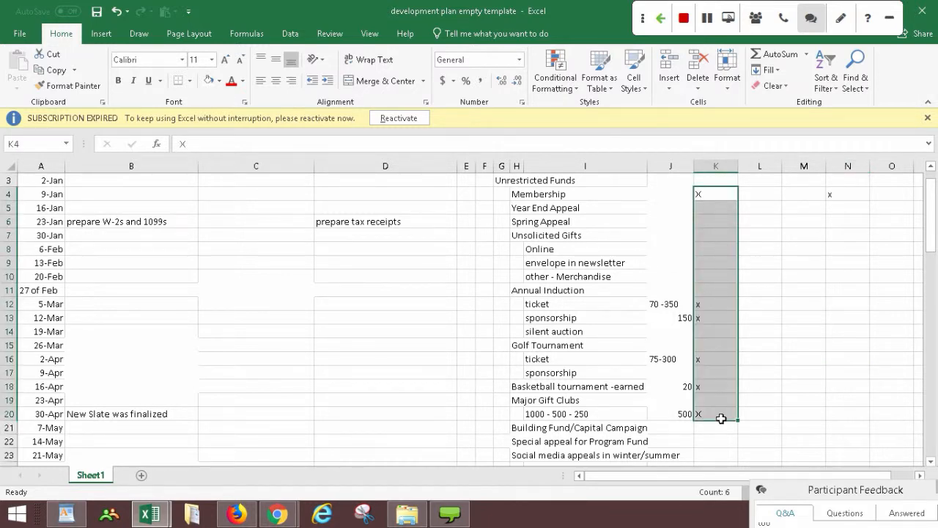
drag(935, 251, 933, 266)
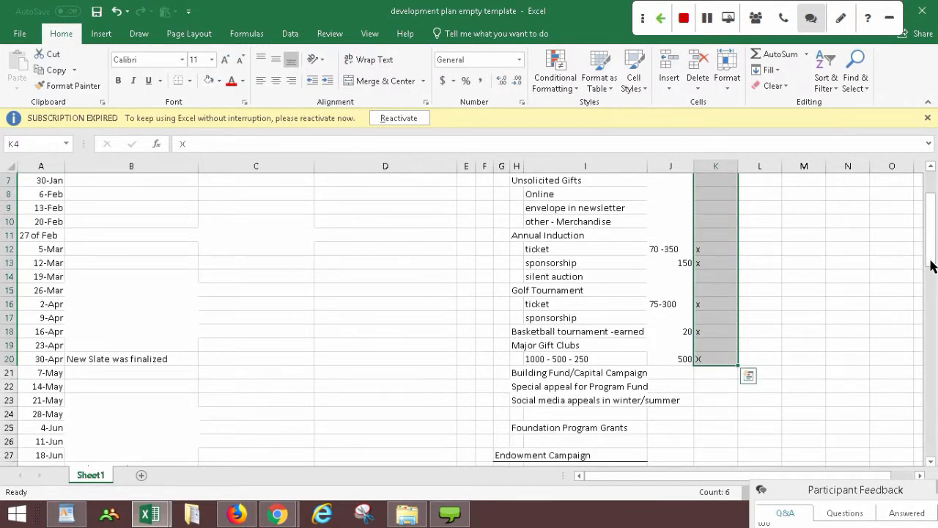
click(835, 369)
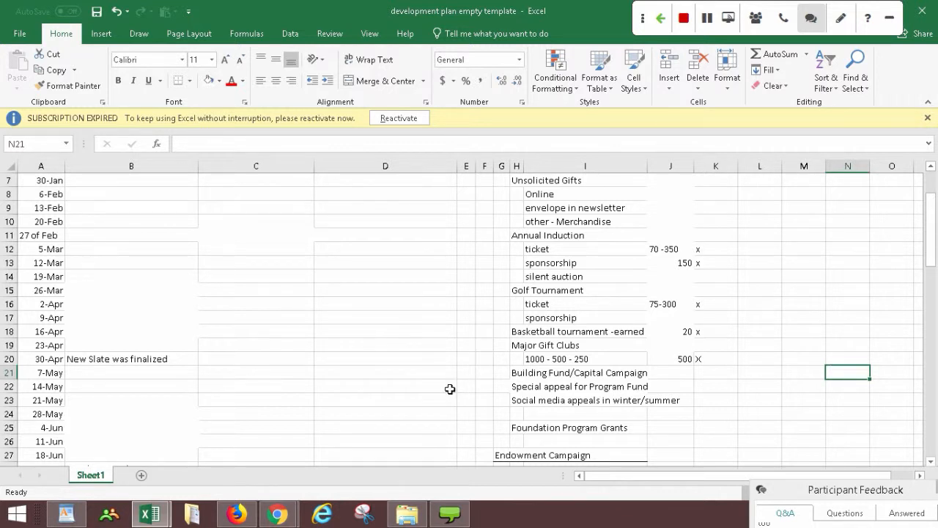
drag(928, 247, 929, 233)
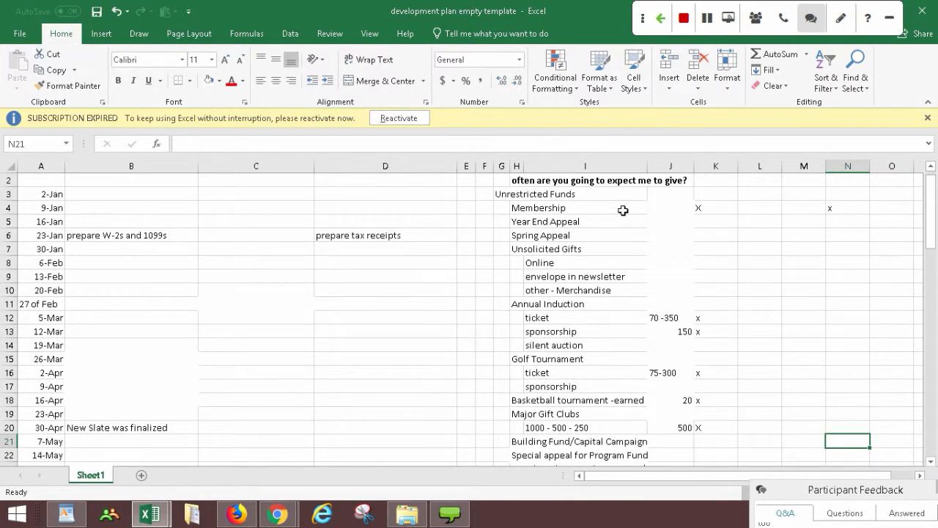
drag(662, 215, 630, 299)
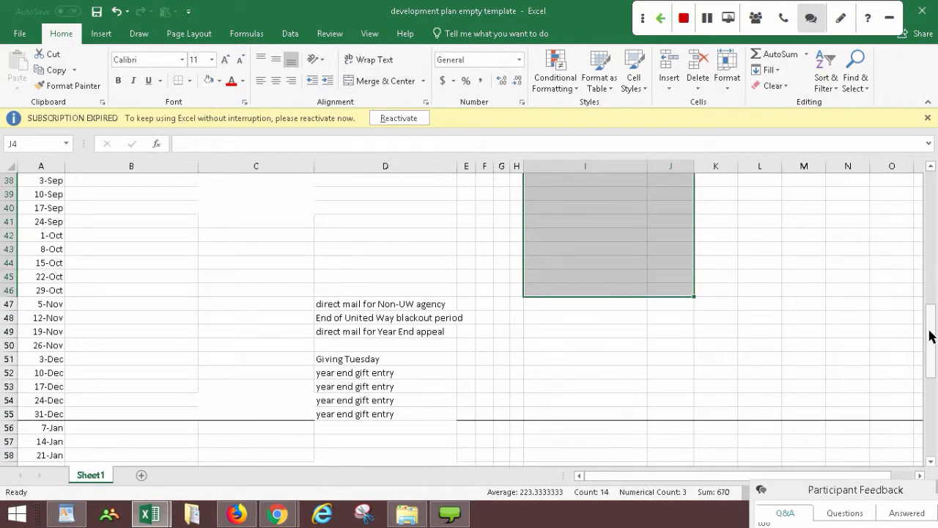
drag(931, 336, 930, 233)
click(760, 317)
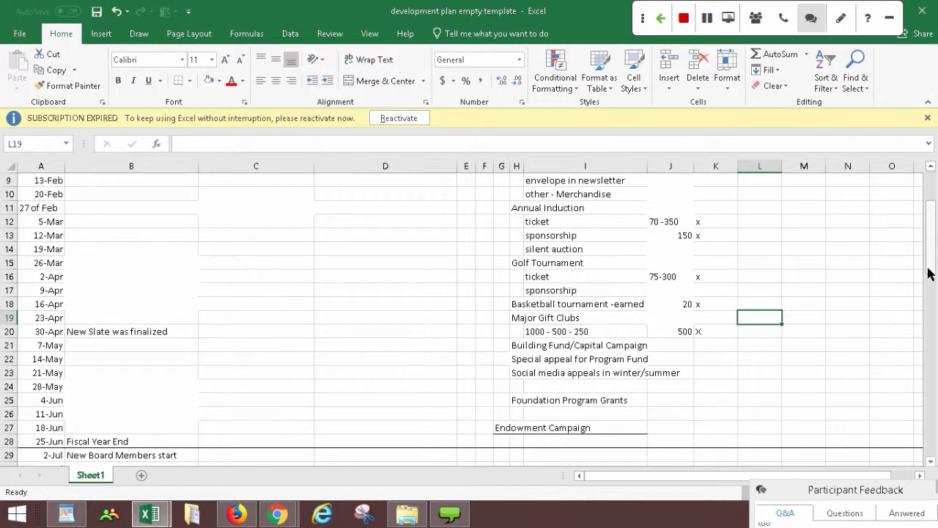
drag(929, 273, 928, 265)
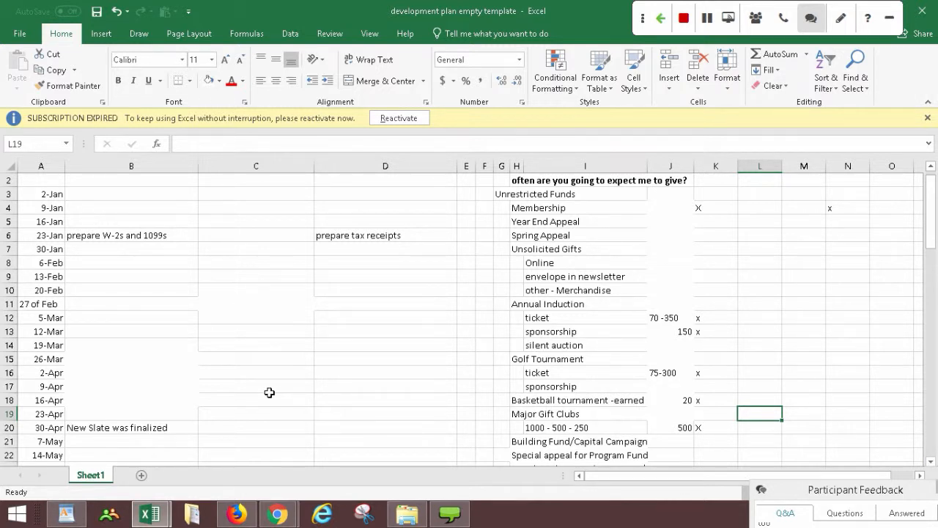
drag(930, 230, 930, 247)
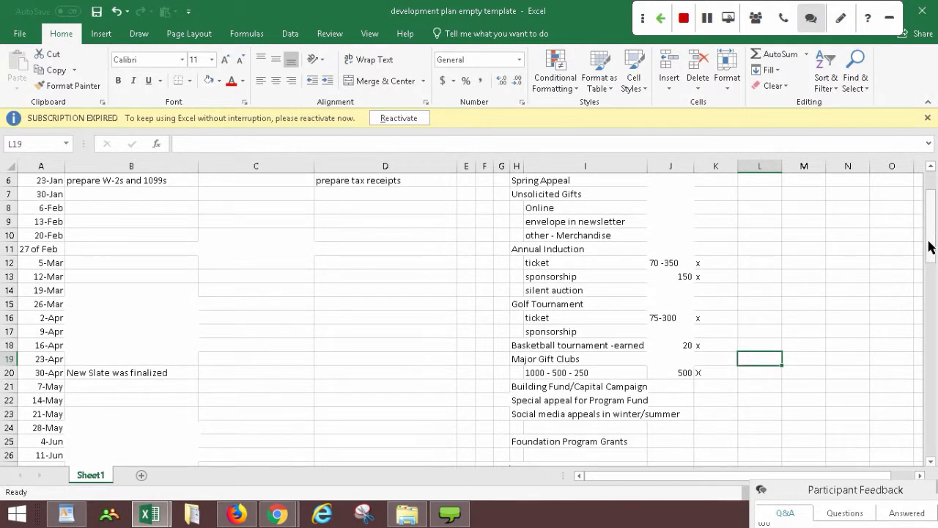
Bring the Participant Feedback window into view to read the Q&A messages, and move it back low on the screen.
click(862, 491)
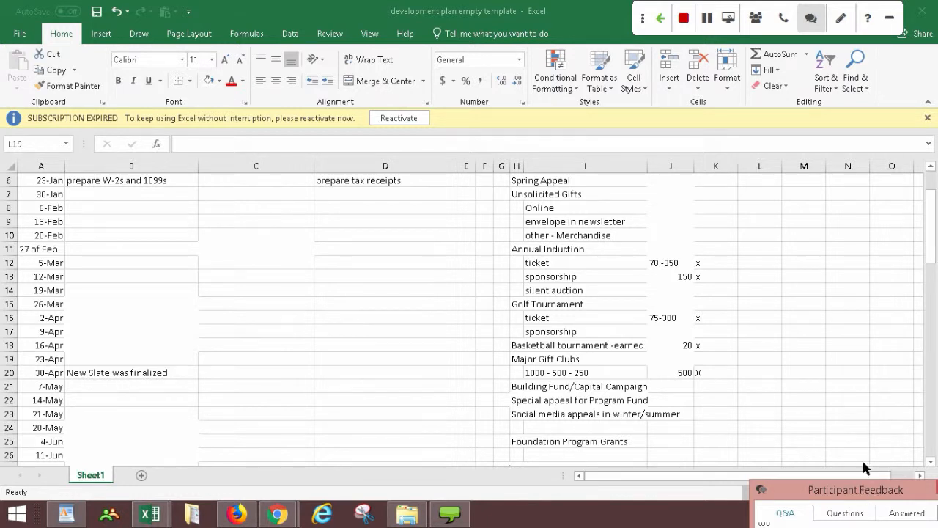
drag(862, 489, 885, 267)
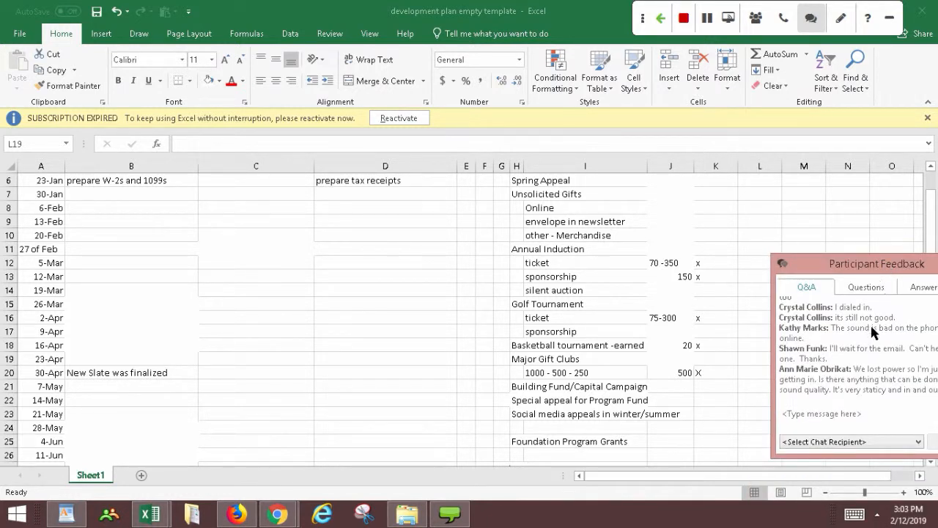
drag(872, 268, 832, 270)
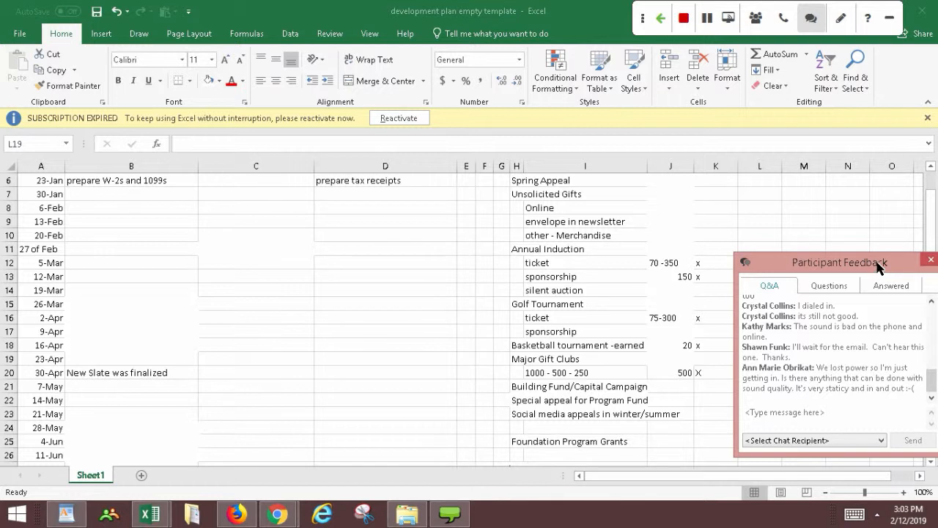
drag(877, 263, 873, 426)
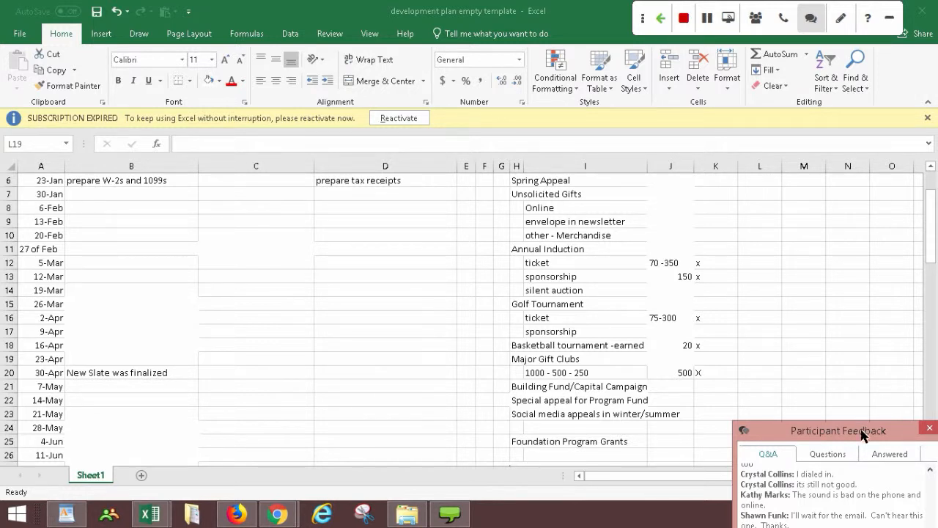
drag(865, 430, 881, 443)
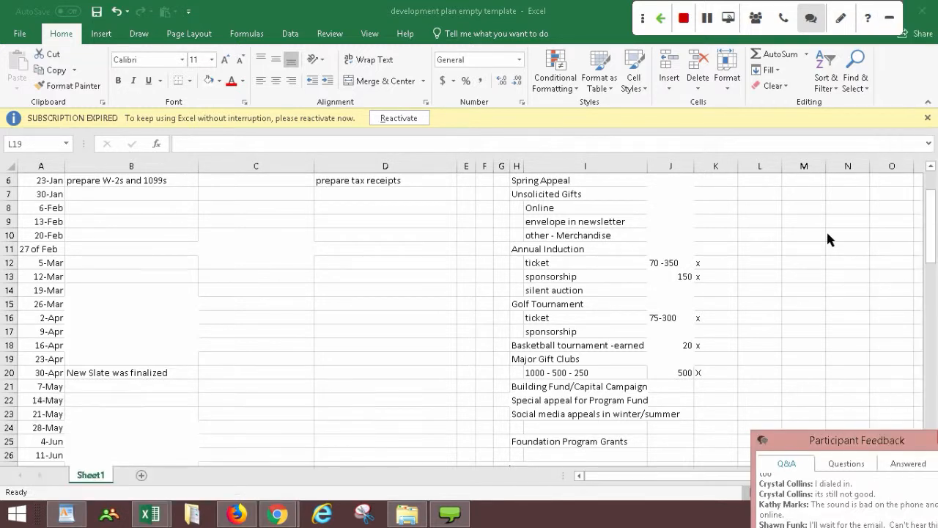
Enter "Annual Meeting" as the 18-Jun governance task in cell B27.
click(931, 266)
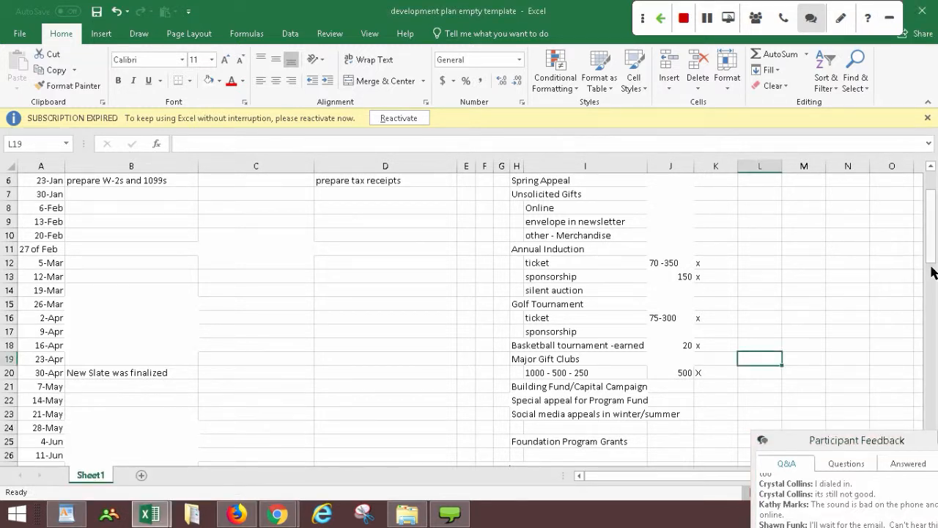
scroll(931, 241, down, 3)
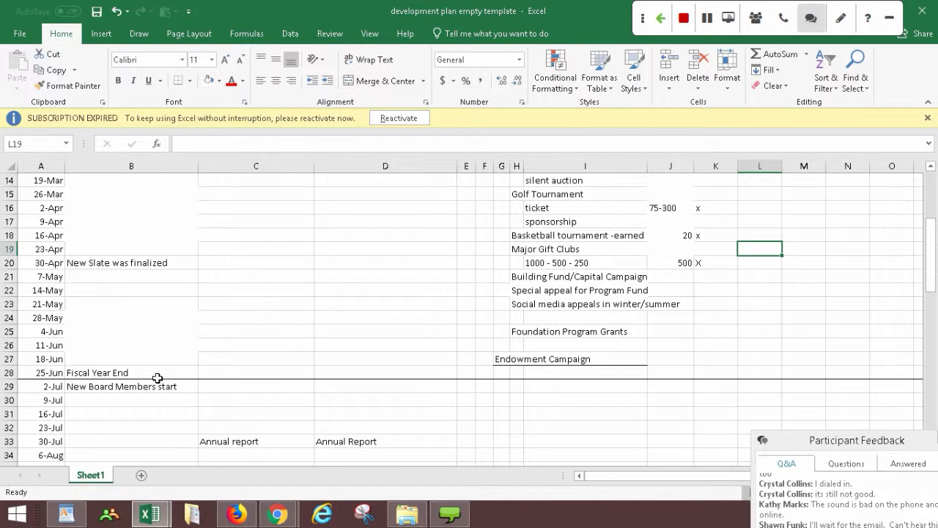
click(107, 356)
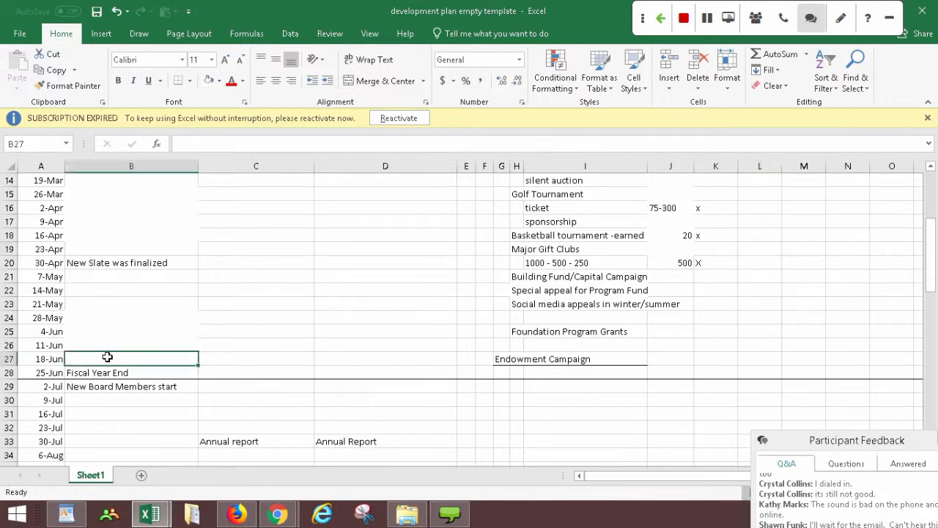
text(Annual )
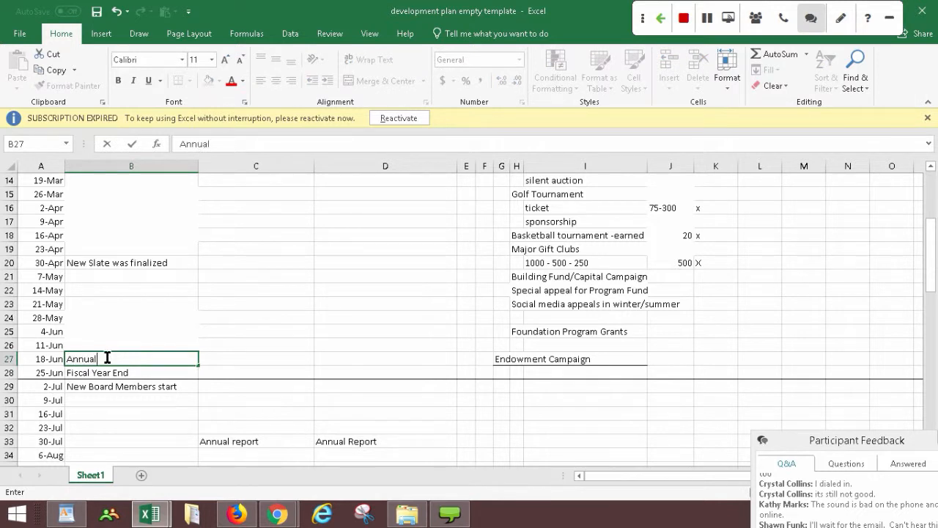
text(Meeting)
click(252, 359)
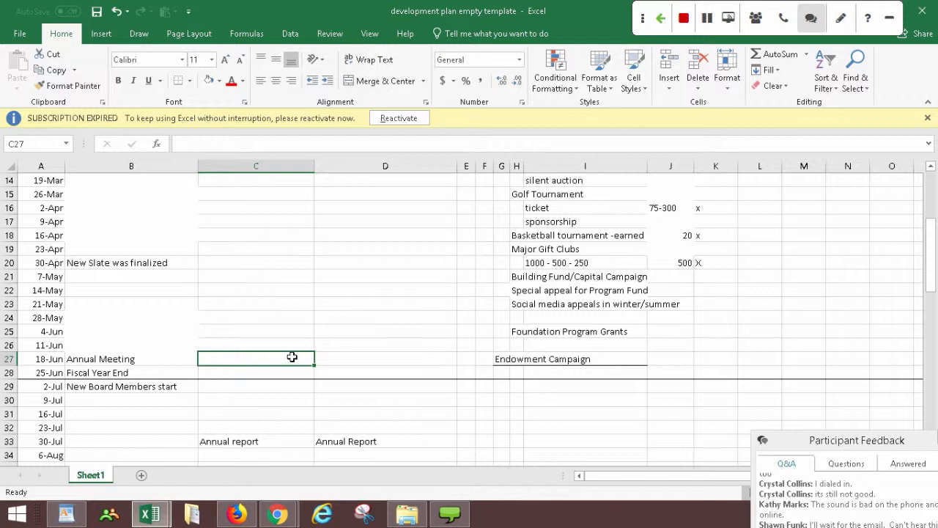
click(147, 361)
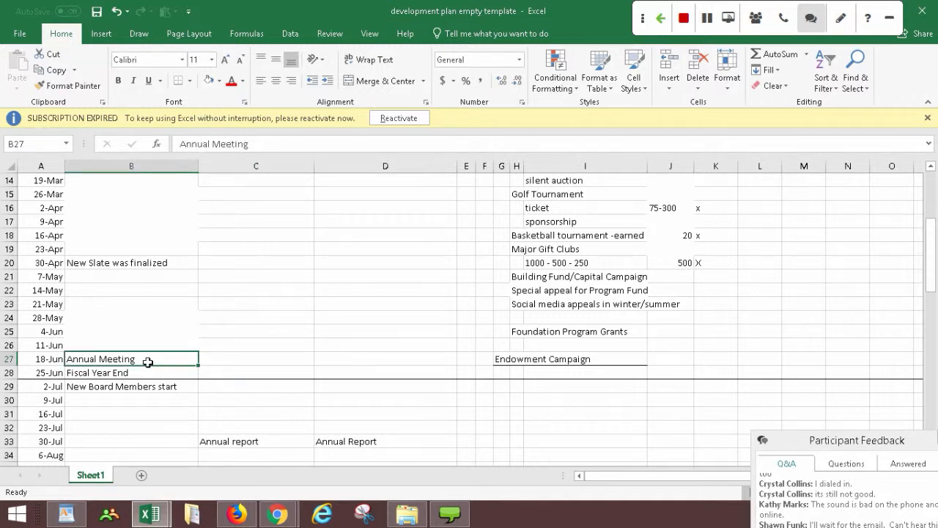
Enter "Annual Meeting Invitation" as the 21-May communication task in cell C23.
mouse_move(933, 267)
mouse_down()
mouse_move(933, 190)
mouse_move(932, 259)
mouse_up()
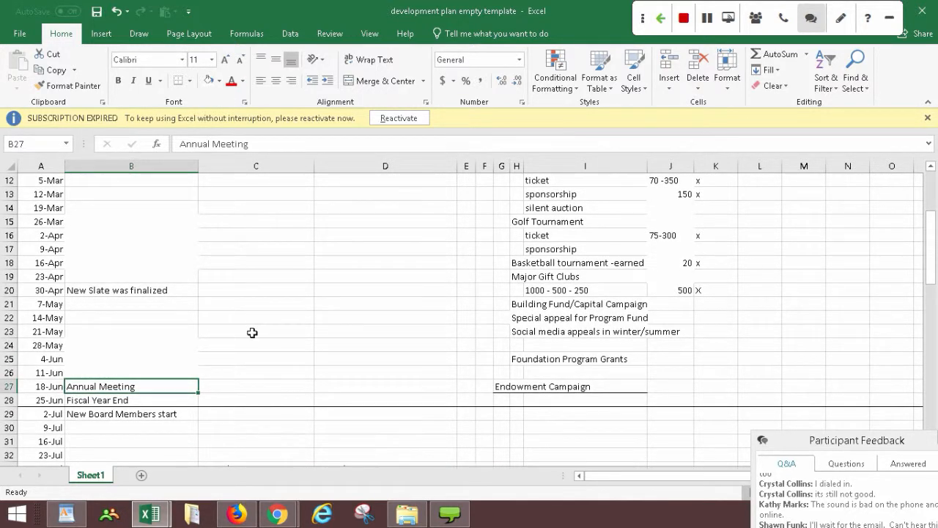
click(252, 332)
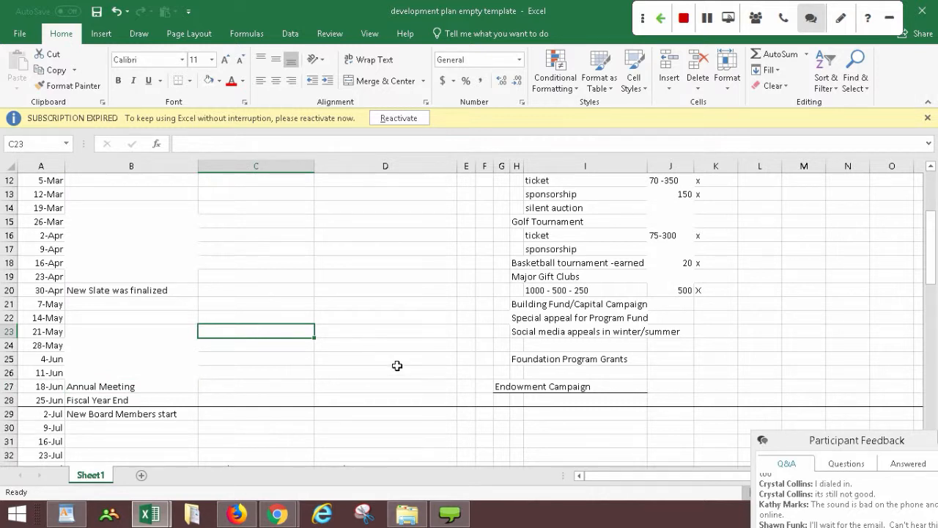
text(Annual)
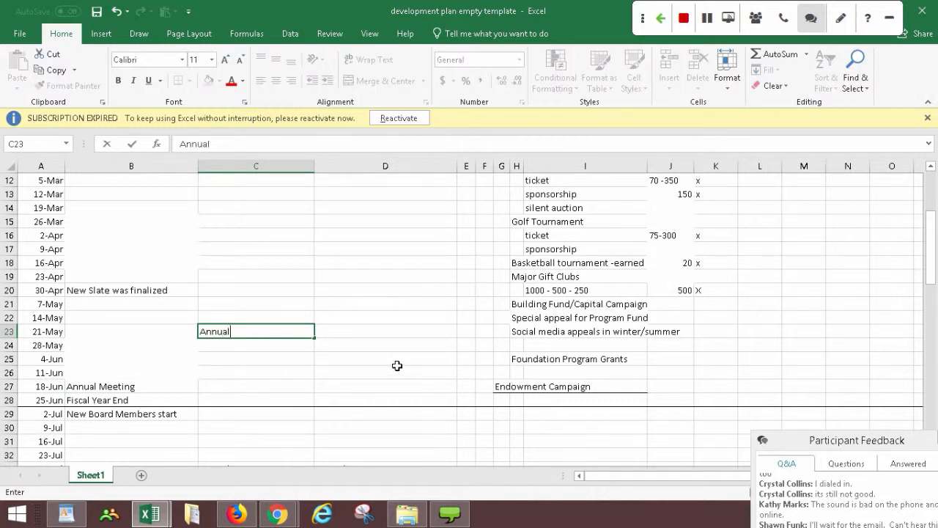
text( Meeting Invi)
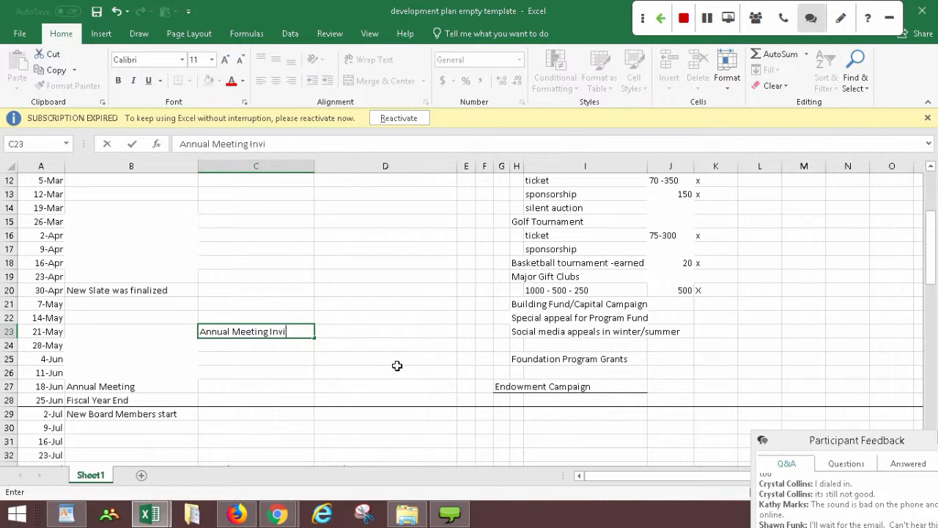
text(tation)
key(Return)
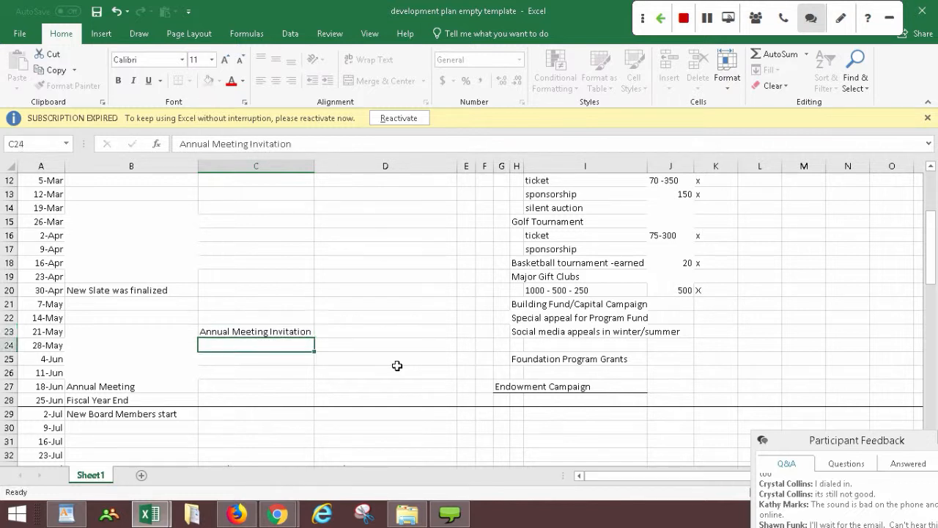
click(252, 359)
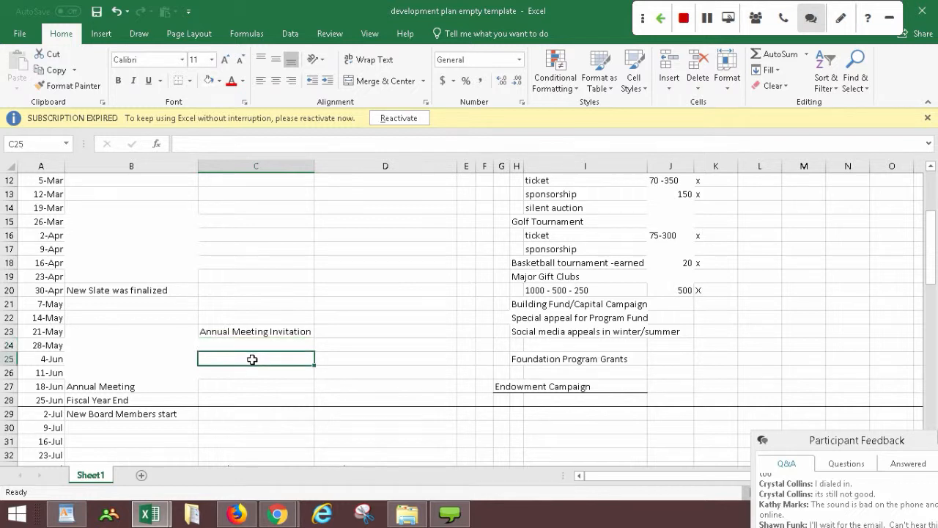
click(287, 375)
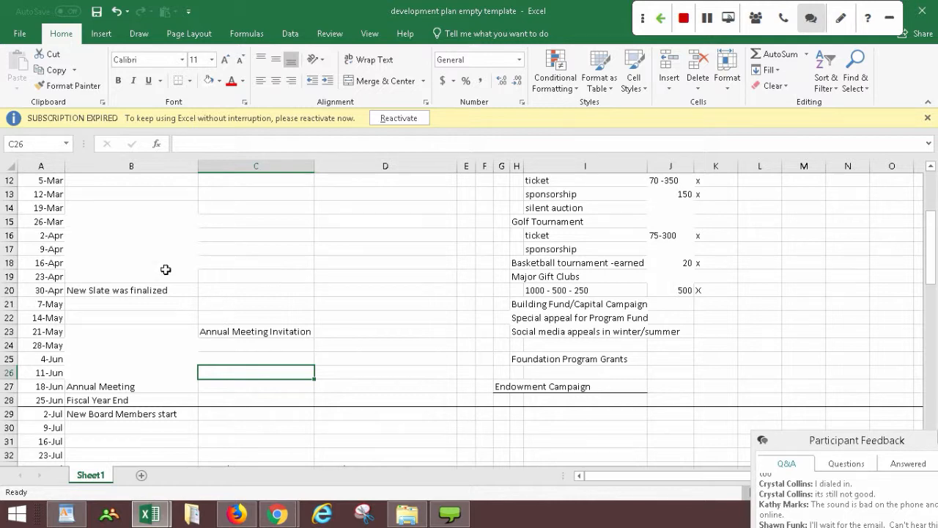
Move the Participant Feedback window clear of the zoom control, set the worksheet zoom to 89%, and select cell C18.
scroll(911, 329, down, 3)
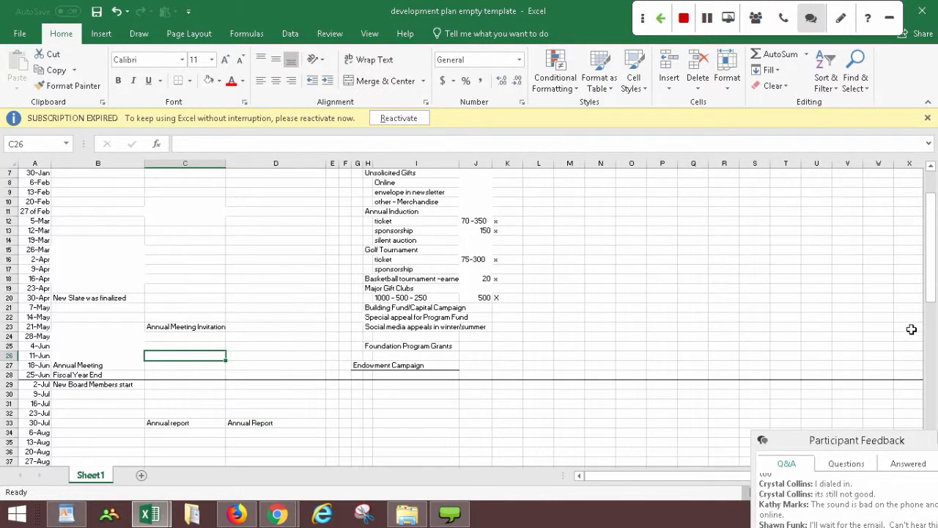
drag(936, 311, 934, 290)
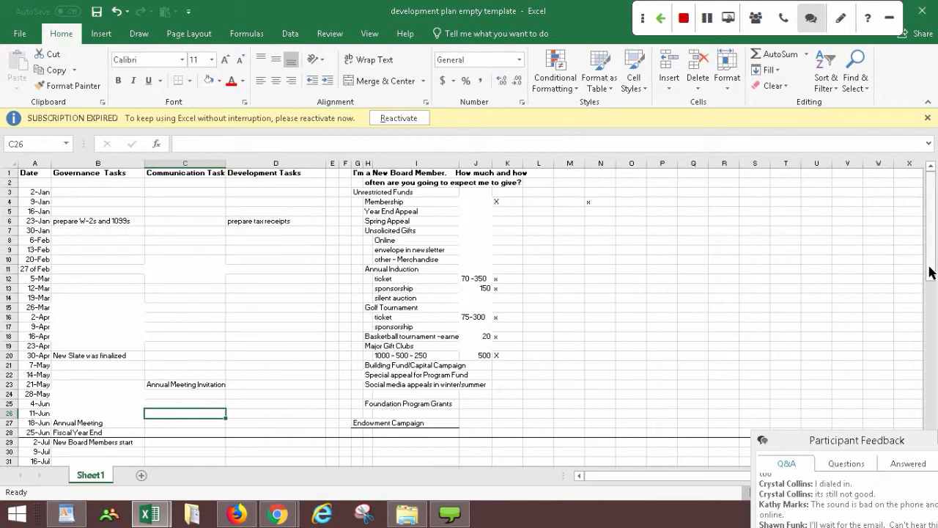
drag(807, 443, 836, 191)
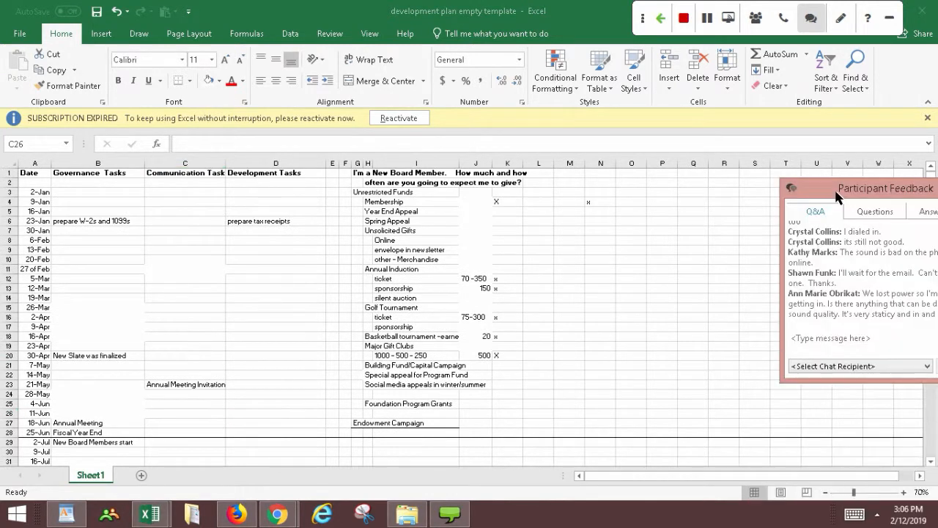
click(880, 501)
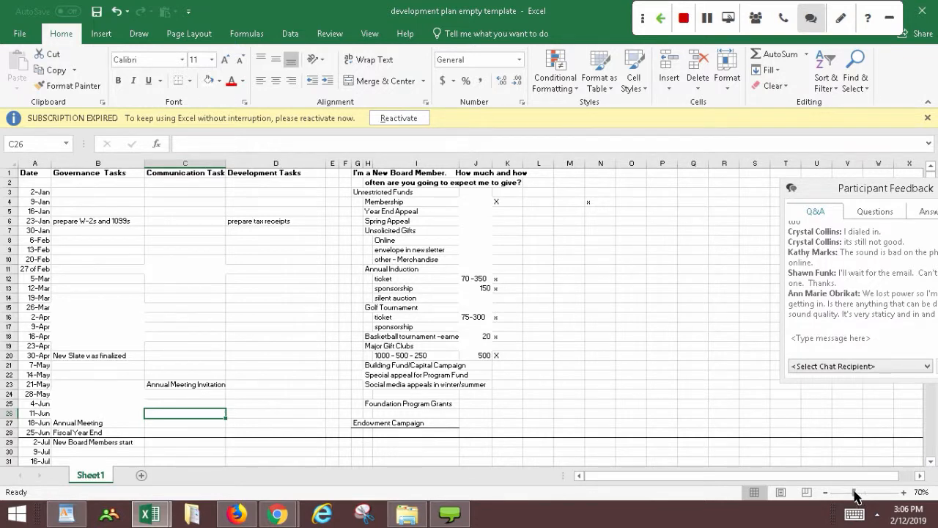
drag(855, 496, 861, 497)
click(225, 337)
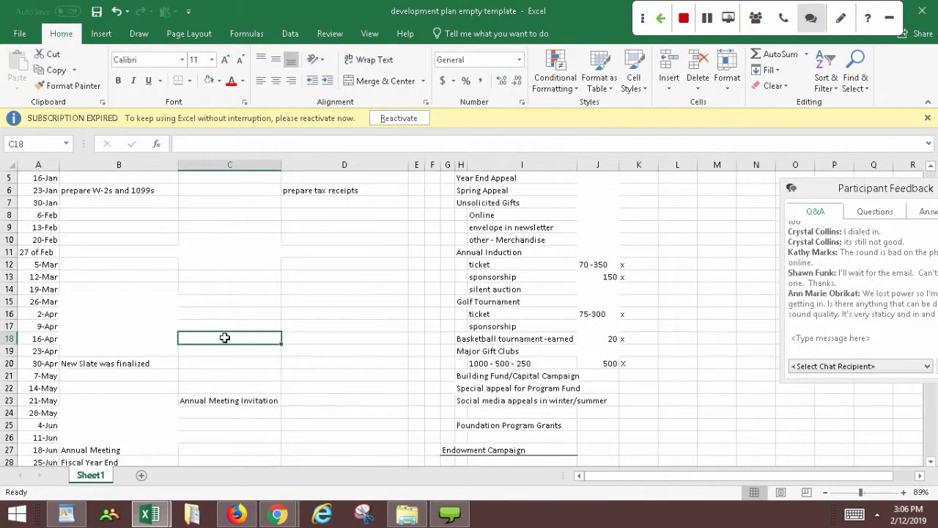
Enter "New Chair is identified -" as the 23-Apr governance task in cell B19.
click(91, 352)
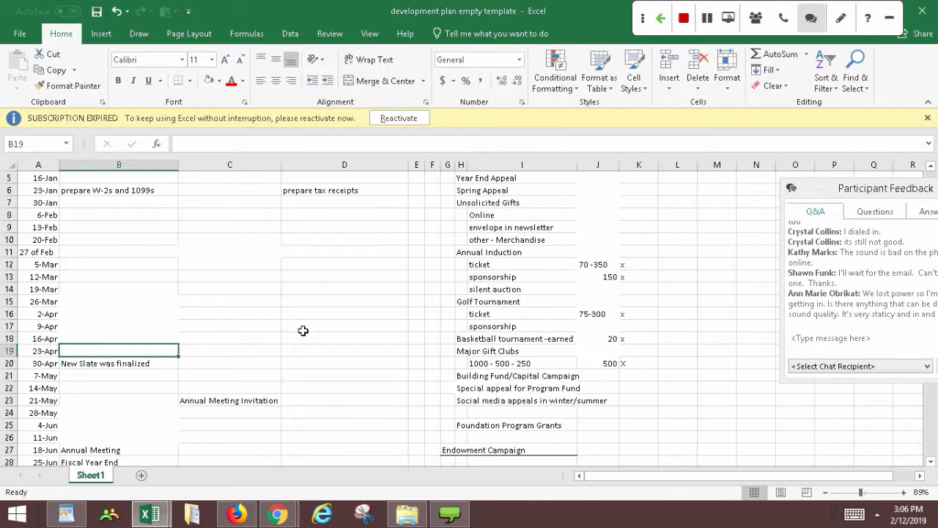
text(New Pre)
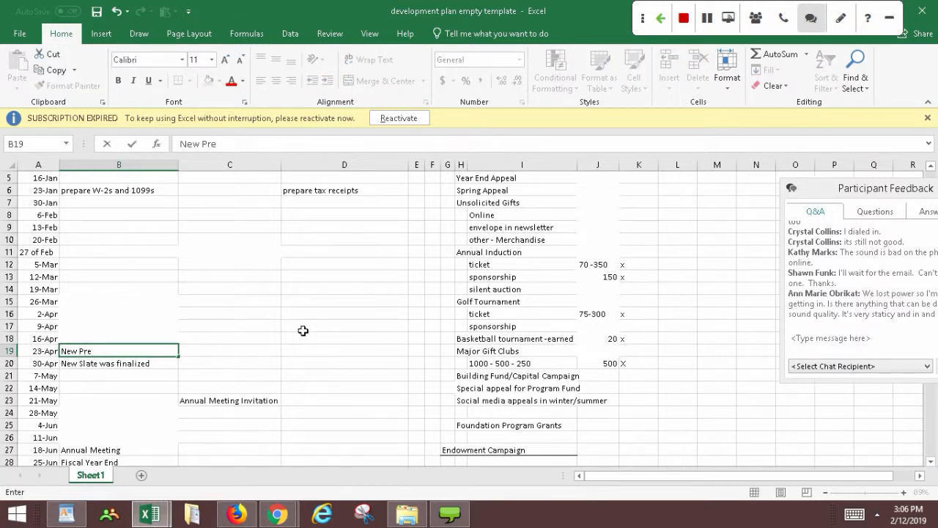
text(sident)
key(BackSpace)
key(BackSpace)
key(BackSpace)
key(BackSpace)
key(BackSpace)
key(BackSpace)
key(BackSpace)
key(BackSpace)
key(BackSpace)
text(Chair is identif)
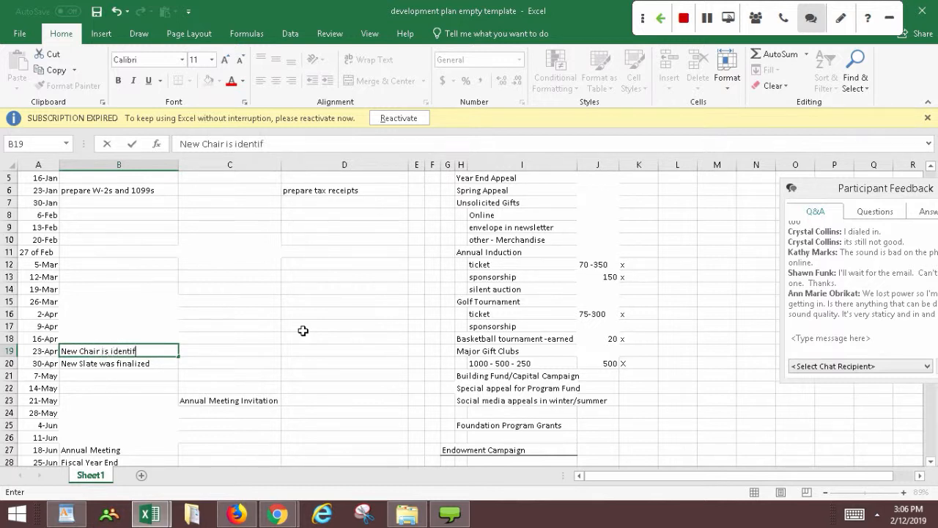
text(ied -)
key(Return)
Enter "Committee chairs" as the 7-May governance task in cell B21, and return to the 23-Apr entry in B19.
key(Return)
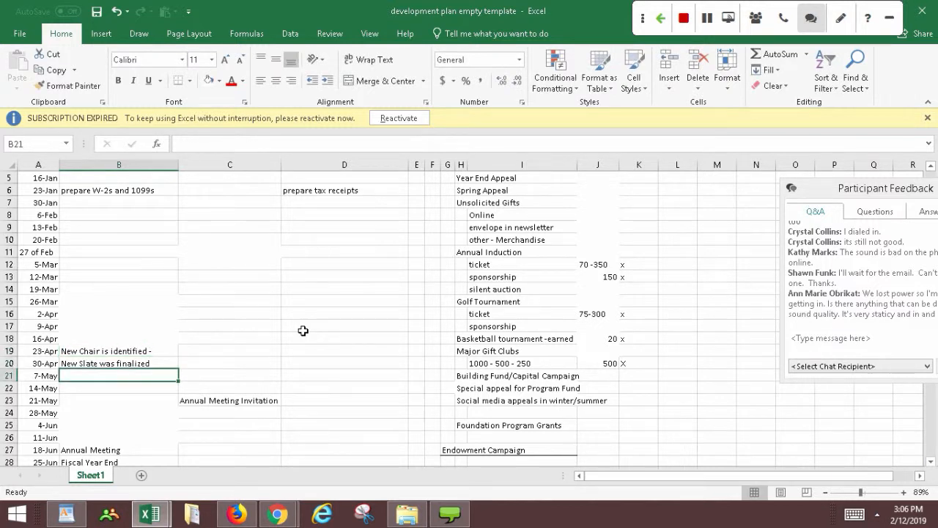
text(c)
key(BackSpace)
text(C)
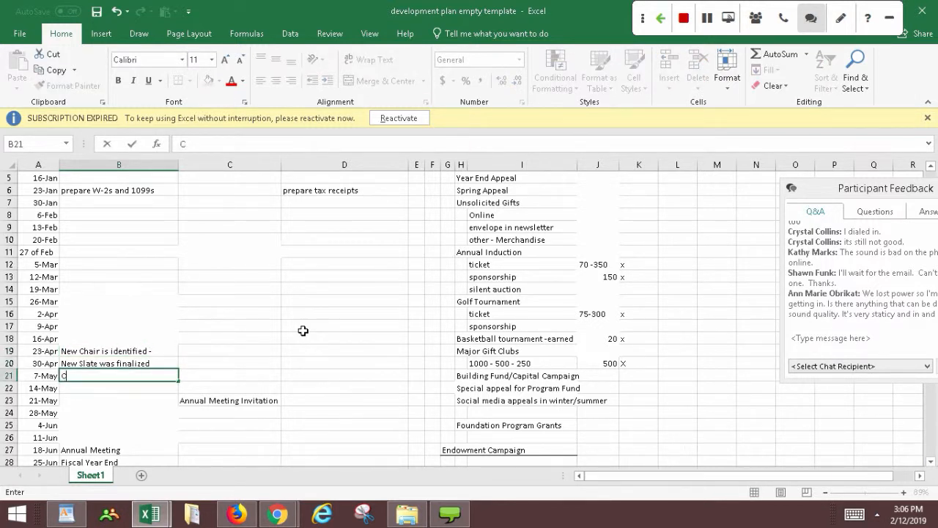
text(ommittee chairs)
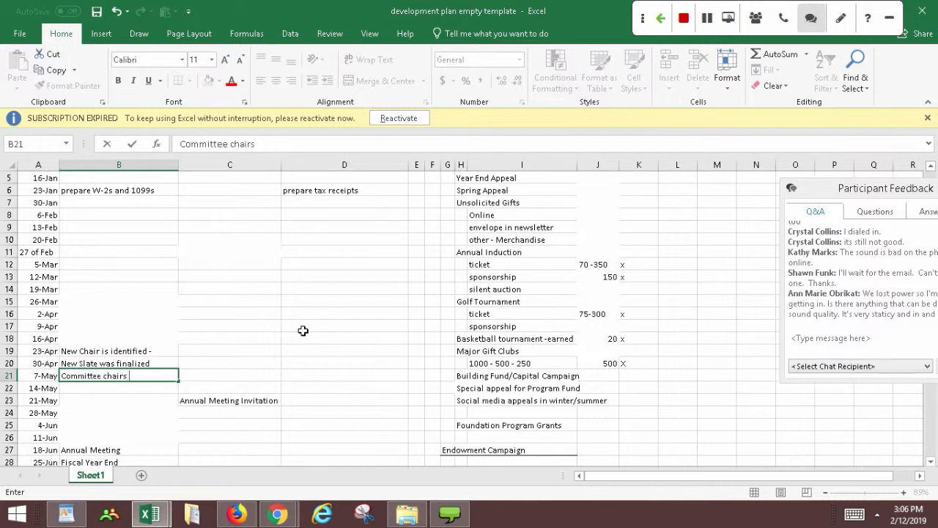
key(Up)
key(Down)
key(Down)
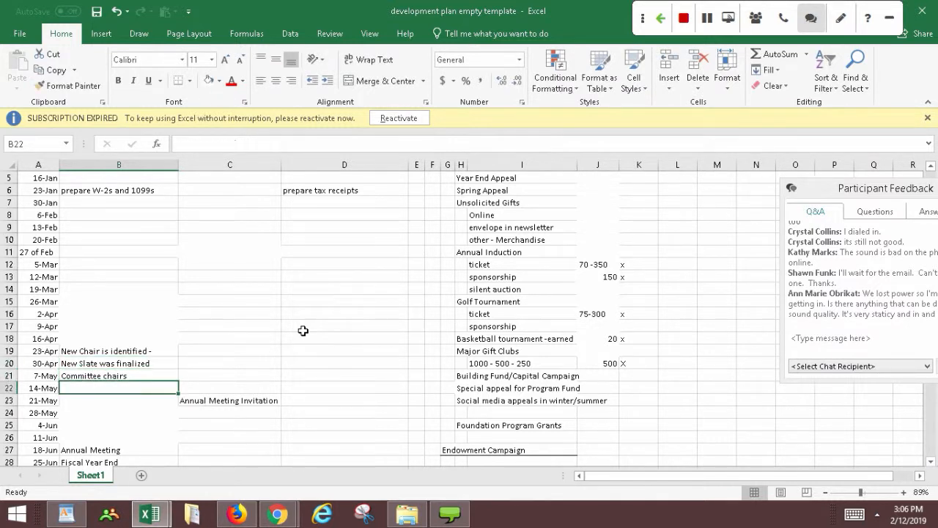
key(Up)
key(Up)
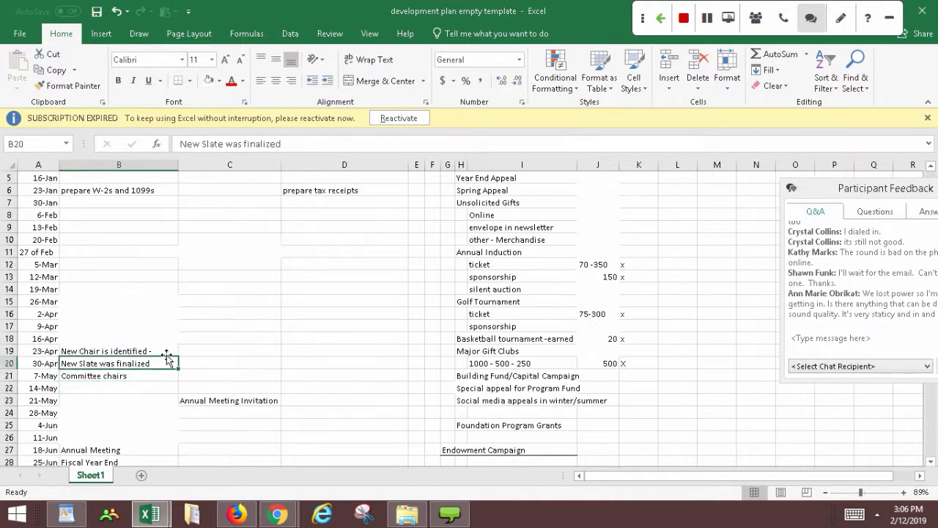
key(Down)
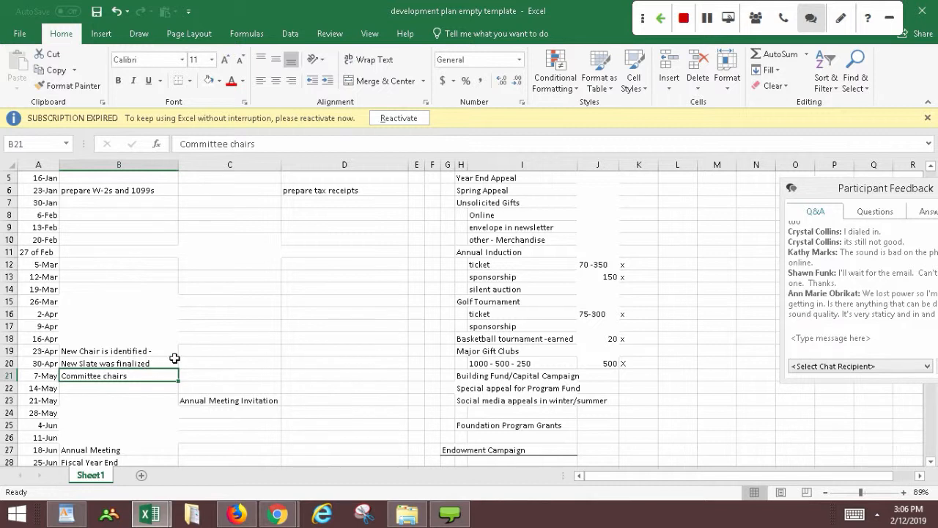
click(174, 352)
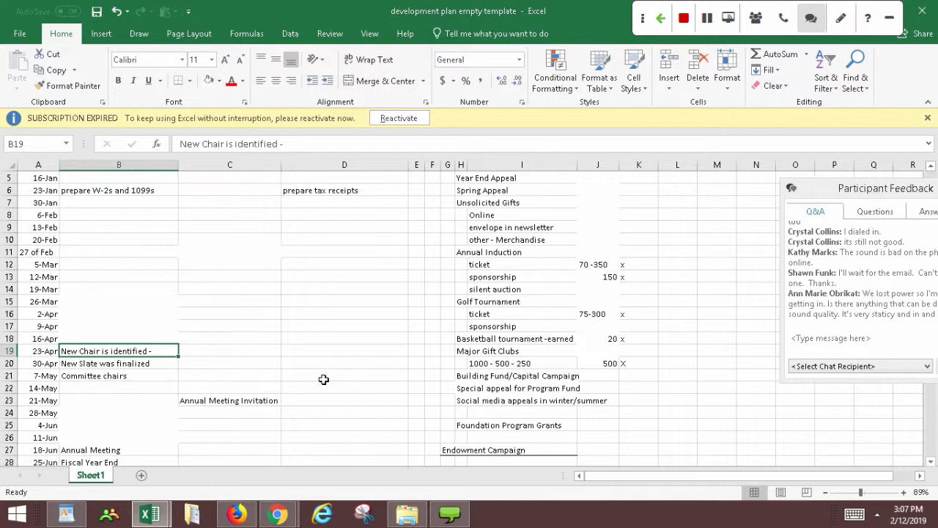
Enter "development chair" for 7-May in cell D21.
click(311, 376)
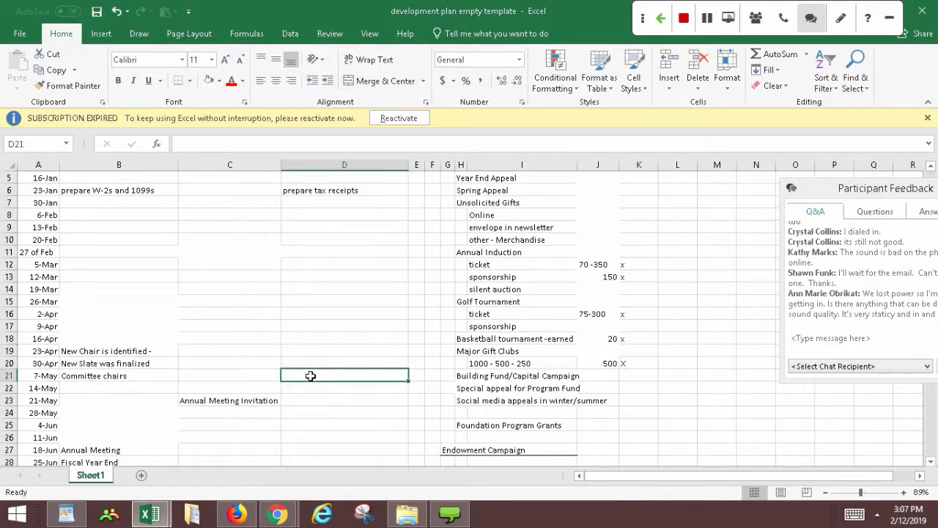
text(development)
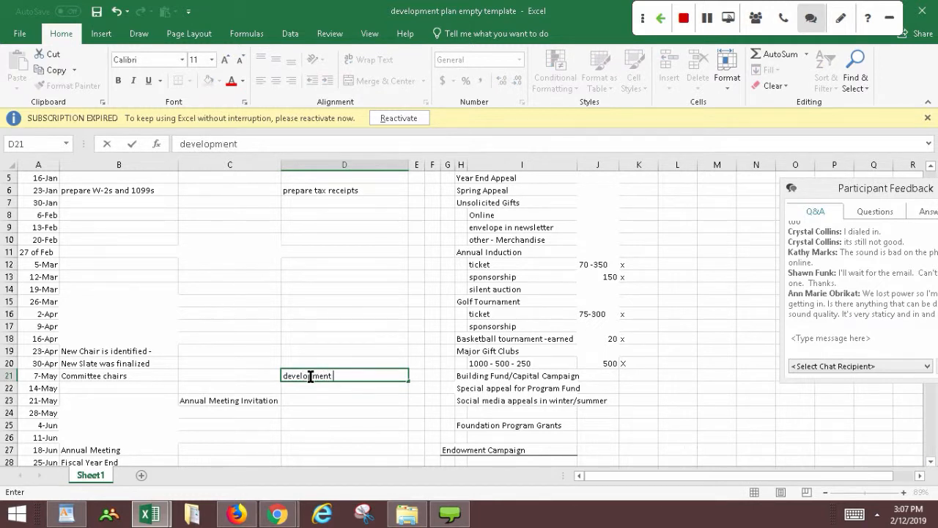
text( chair)
key(BackSpace)
key(BackSpace)
key(BackSpace)
key(BackSpace)
text(air)
click(386, 376)
Examine the plan from the 23-Apr new chair task through the fiscal year end and the summer rows.
click(107, 351)
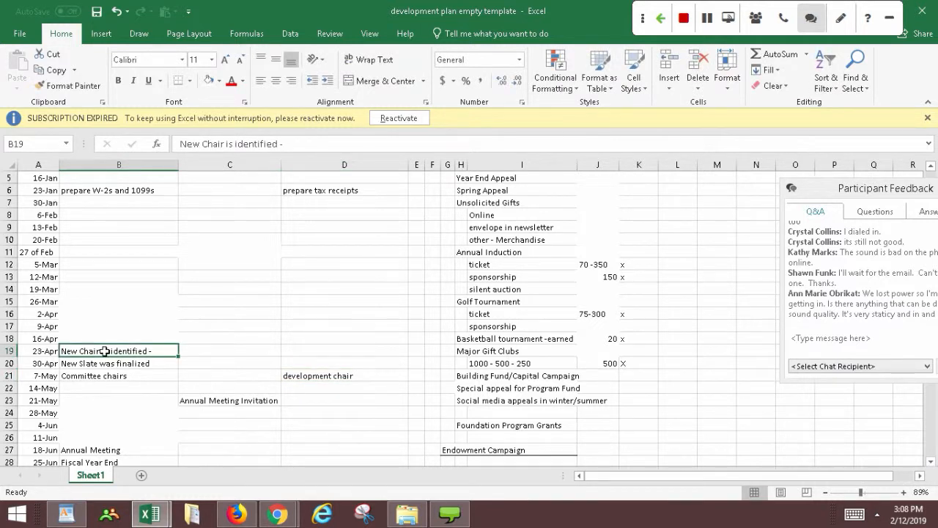
drag(931, 461, 932, 467)
click(932, 464)
click(932, 466)
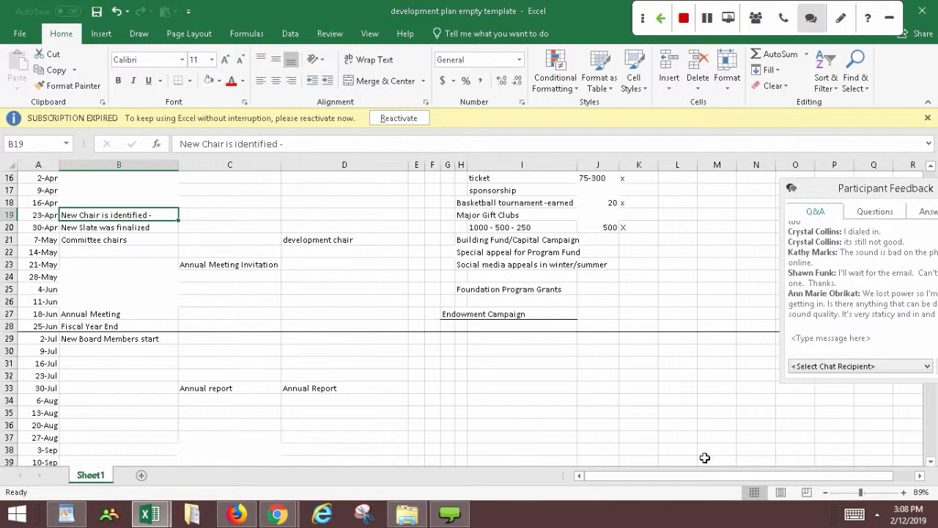
click(930, 462)
click(930, 462)
click(930, 462)
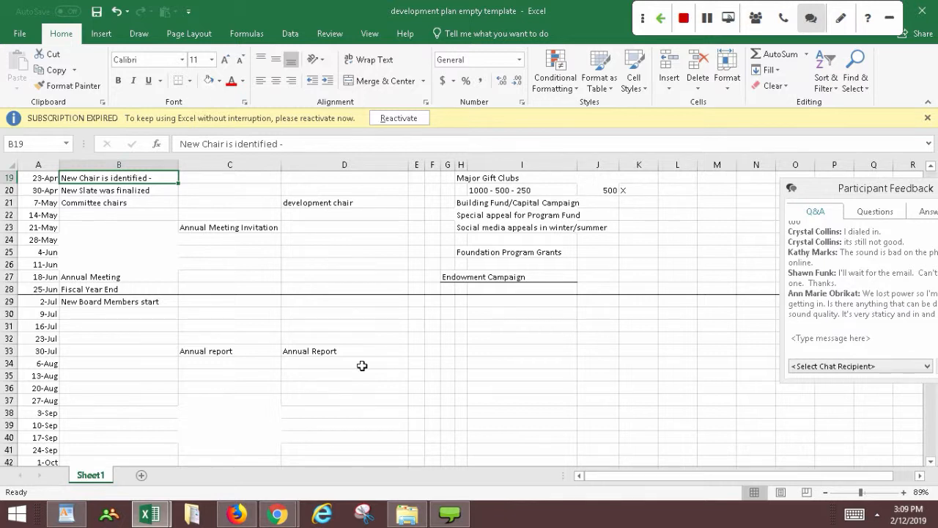
click(461, 375)
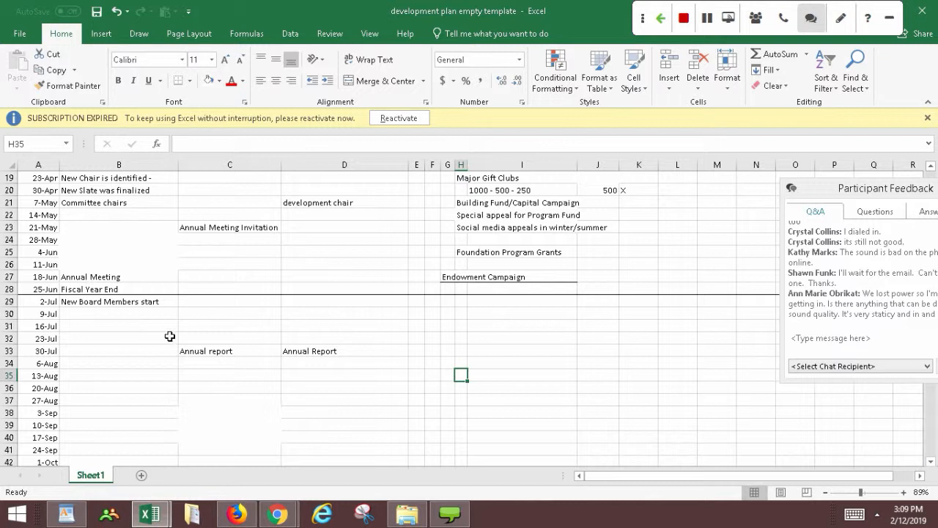
Enter "Golf Tournament" as the 16-Jul event in cell D31.
click(232, 327)
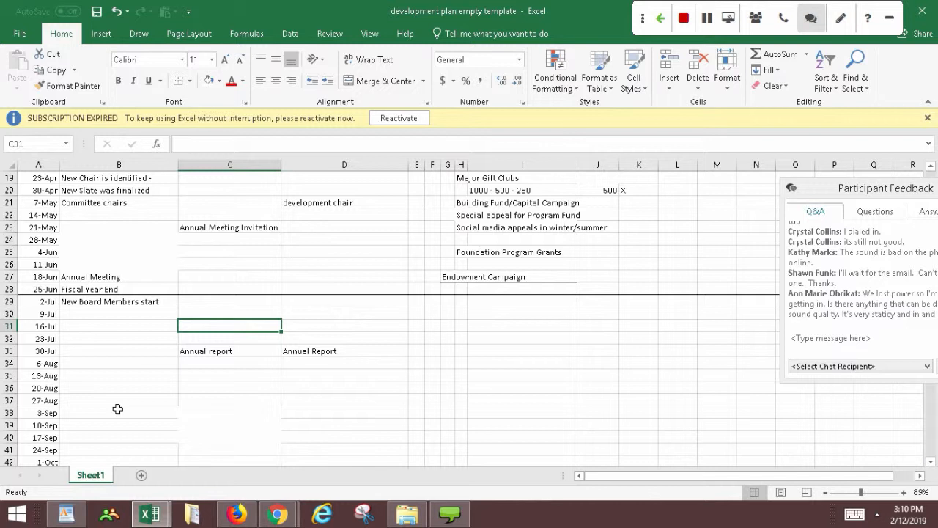
click(135, 278)
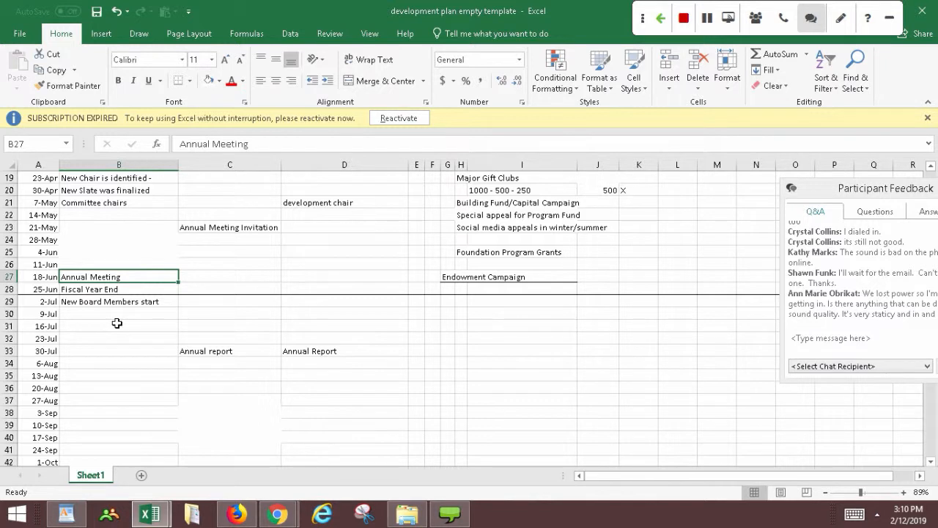
click(335, 326)
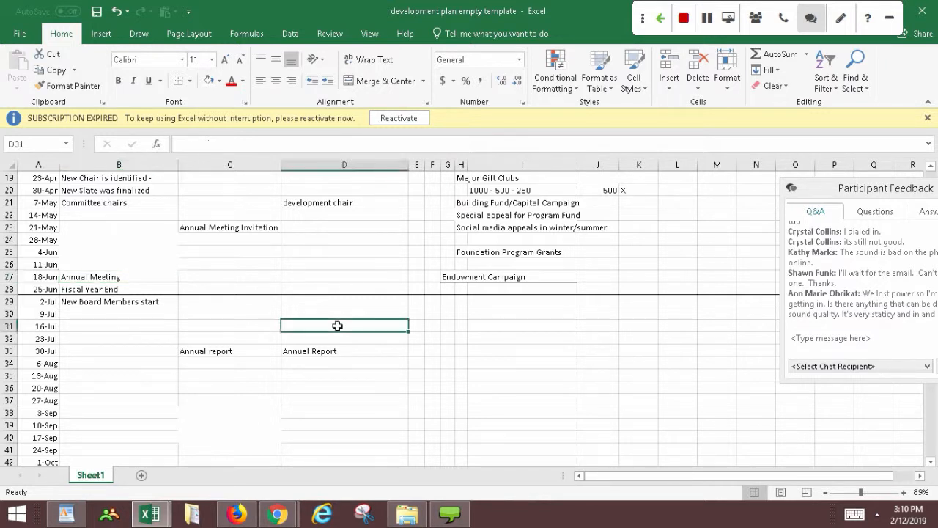
text(Golf Tournament)
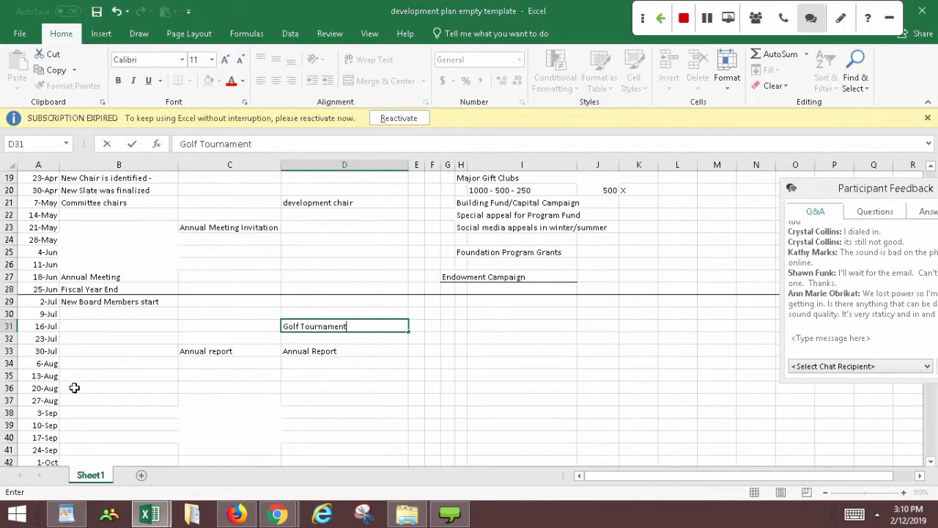
Enter "Picnic" as the 20-Aug event in cell D36.
click(291, 389)
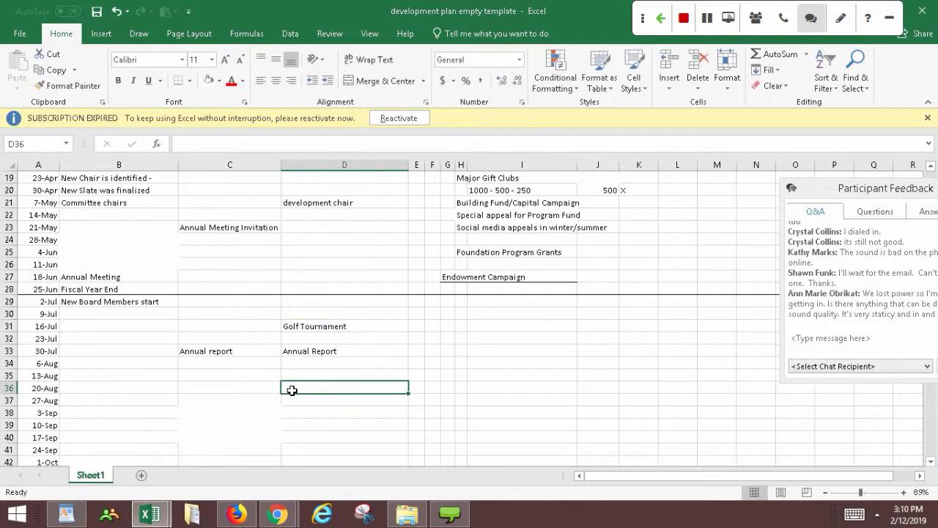
text(O)
key(BackSpace)
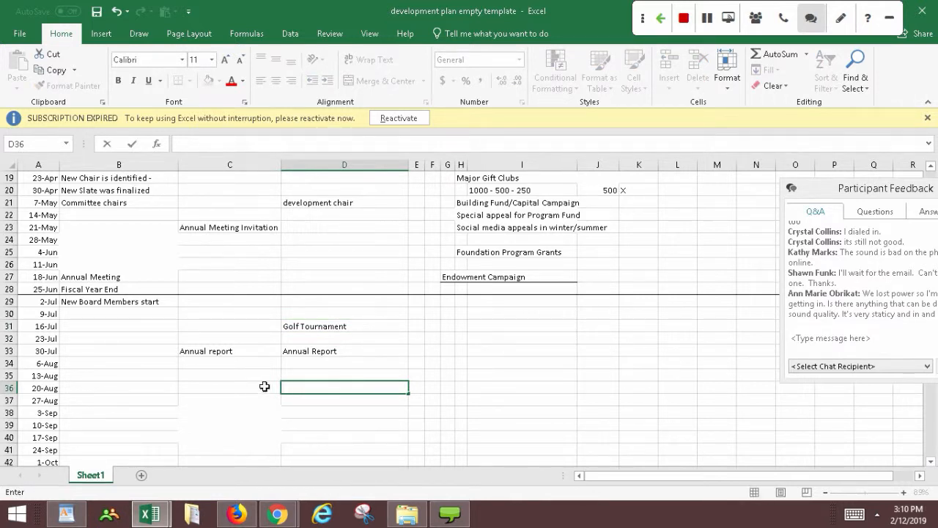
click(264, 386)
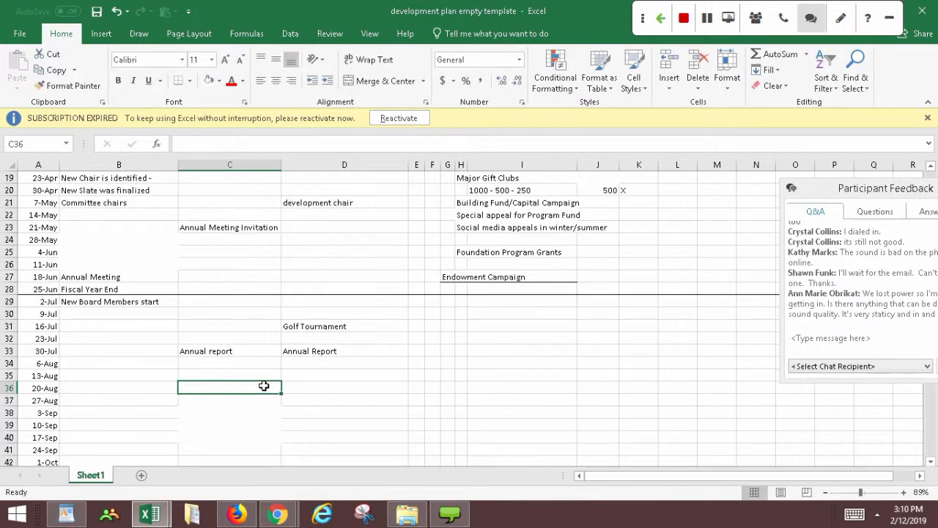
click(160, 386)
click(311, 391)
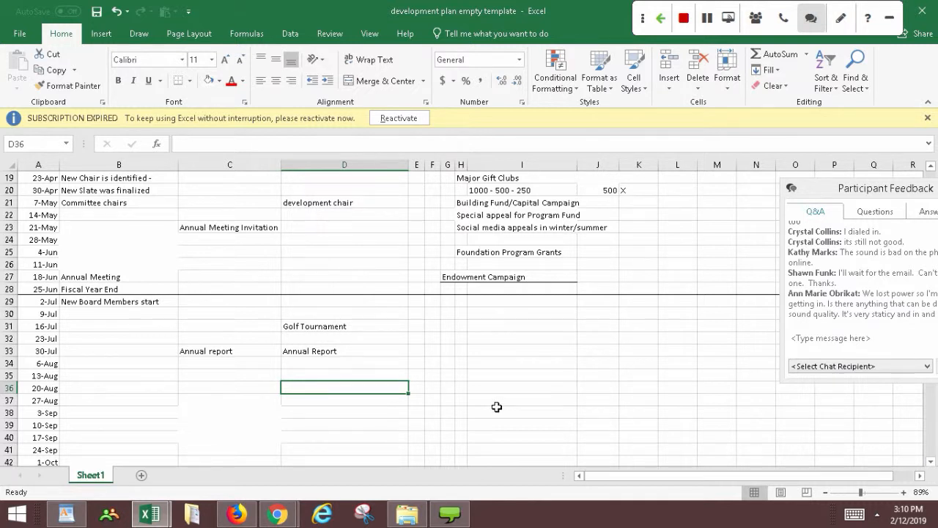
text(Pinc)
key(BackSpace)
key(BackSpace)
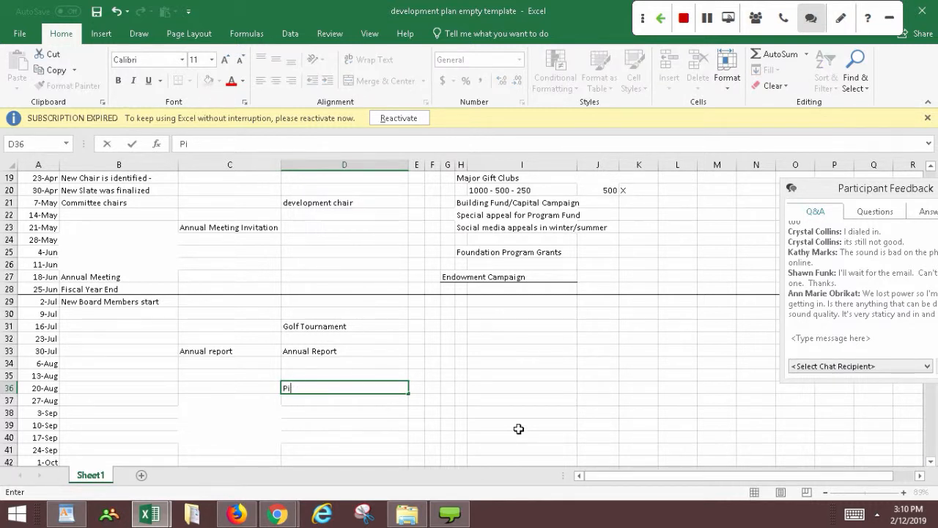
text(cnic)
click(346, 391)
Enter "Board Meeting" as the 17-Sep governance task in cell B40.
click(931, 462)
click(931, 461)
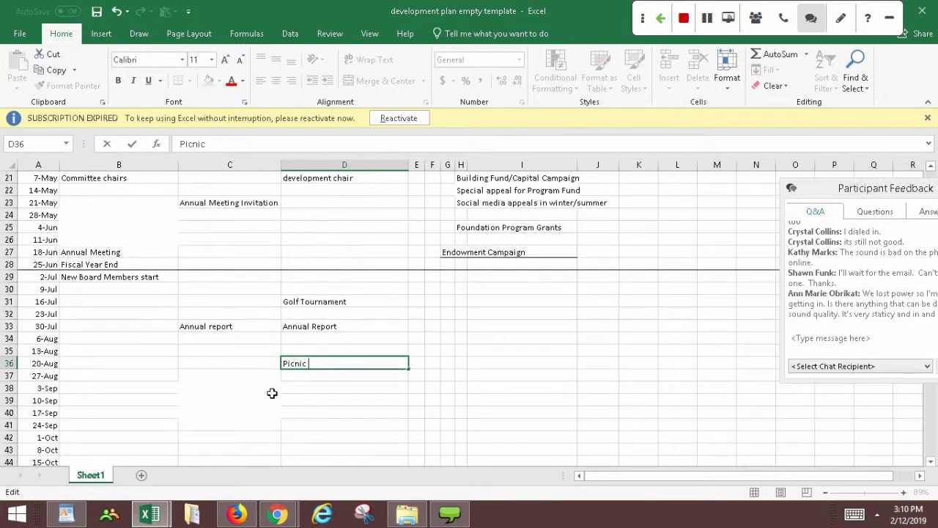
click(94, 414)
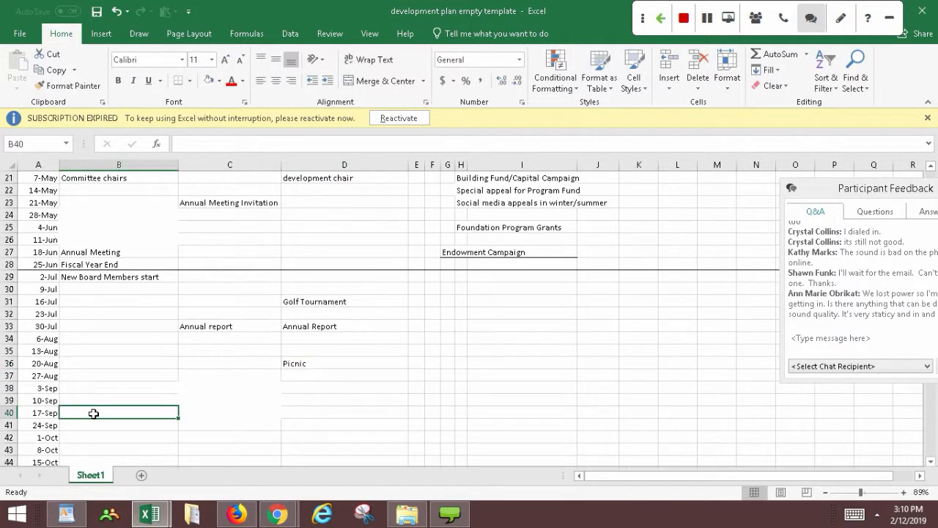
text(Board )
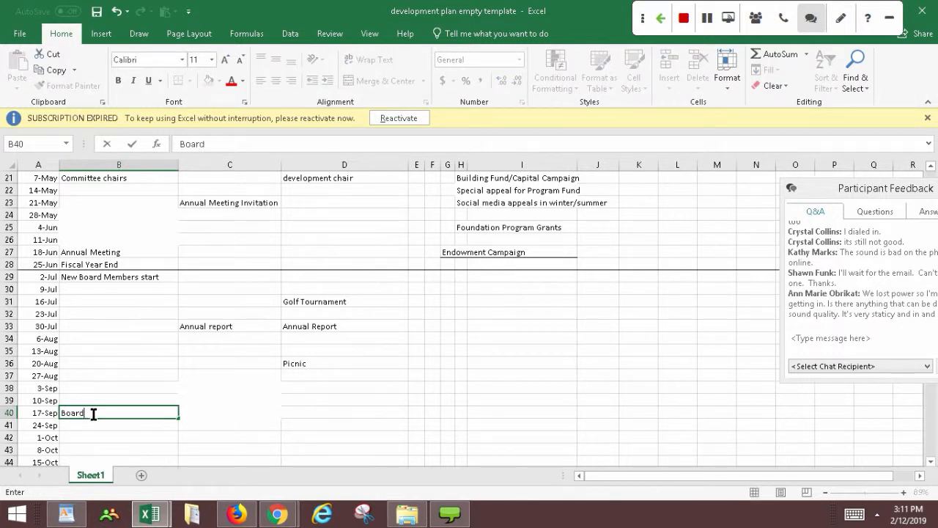
text(Meeting)
Enter "Induction Committee Meeting" as the 15-Oct governance task in cell B44.
click(931, 462)
click(931, 461)
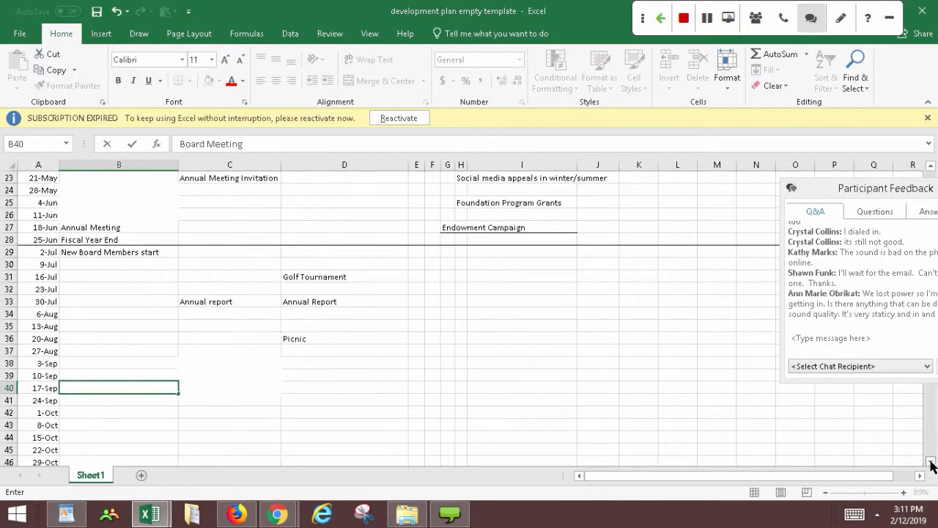
click(931, 461)
click(93, 424)
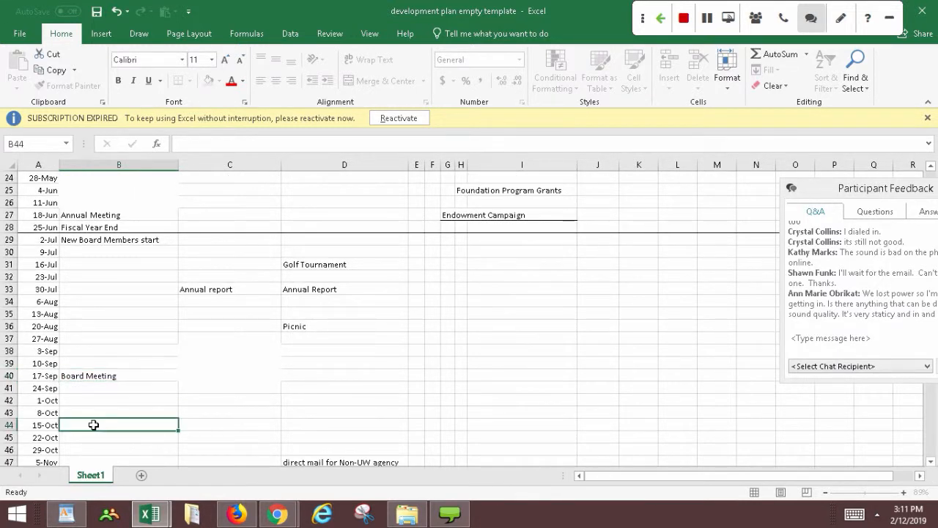
text(Induc)
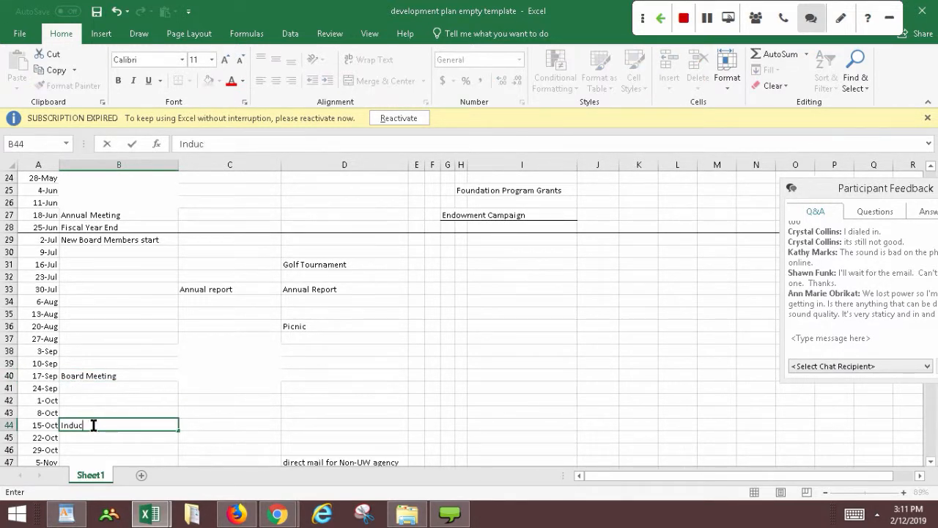
text(tion Commtte)
key(BackSpace)
key(BackSpace)
key(BackSpace)
text(itt)
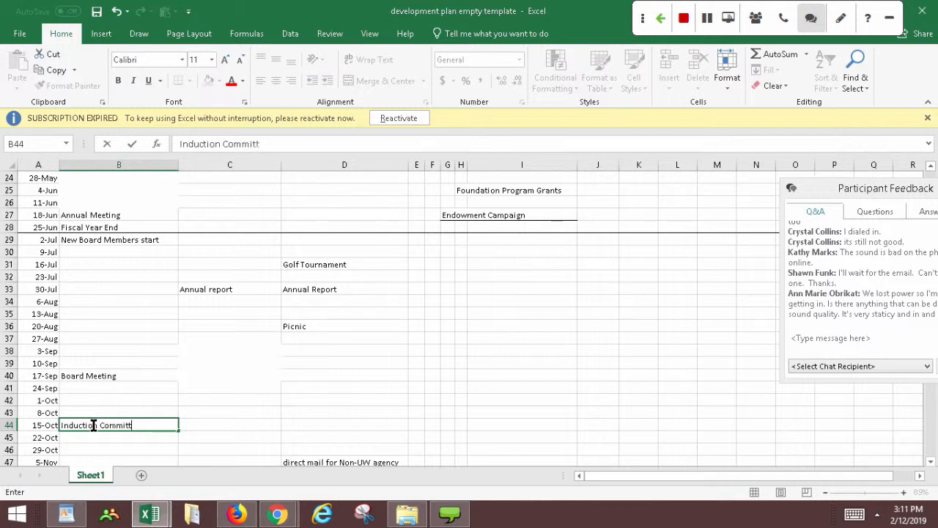
text(ee Meeting)
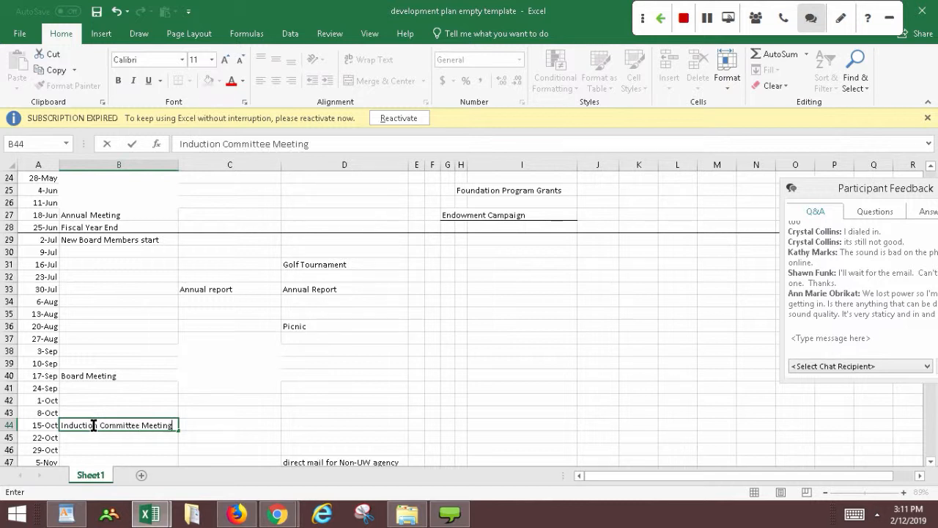
key(Return)
Enter "Board Meeting" as the 19-Nov governance task in cell B49.
key(Return)
key(Return)
key(Return)
key(Return)
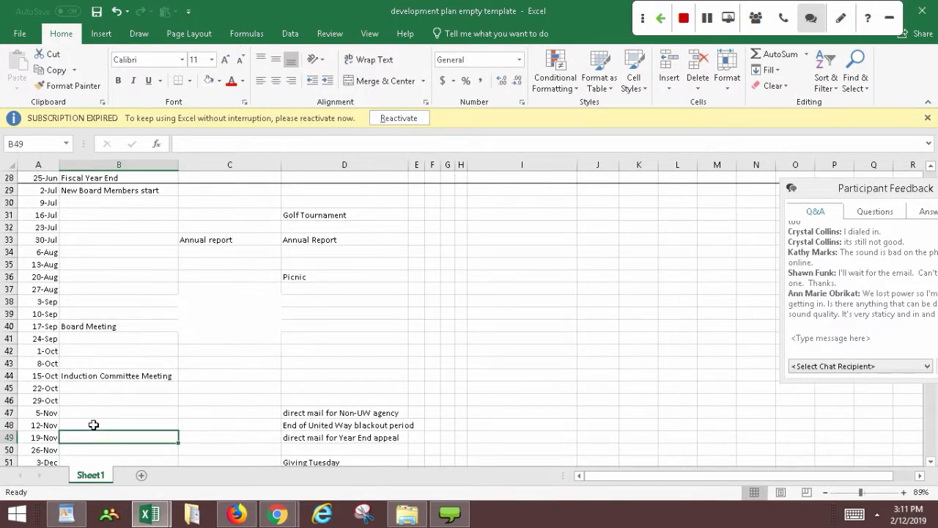
text(Board Meeting)
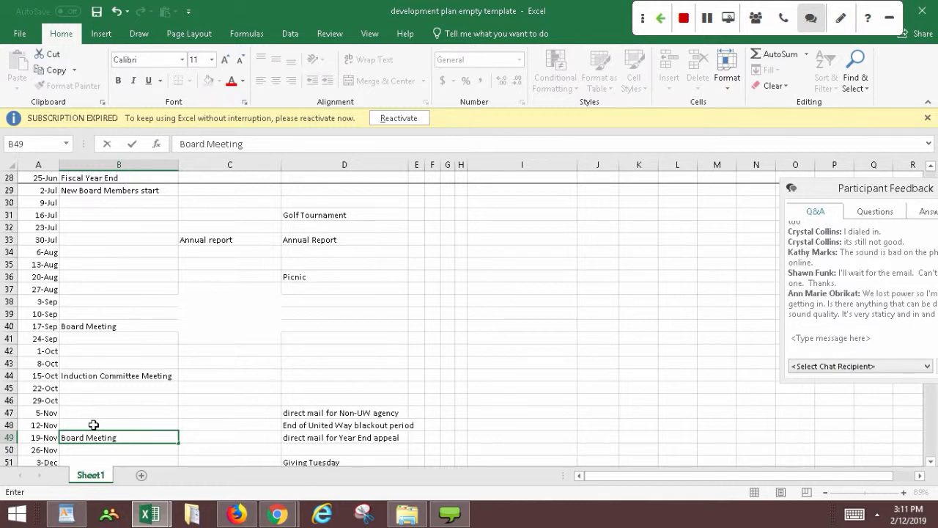
Extend the 19-Nov governance task in cell B49 to read "Board Meeting - sign off on new inducteess".
text( - sign off on new incu)
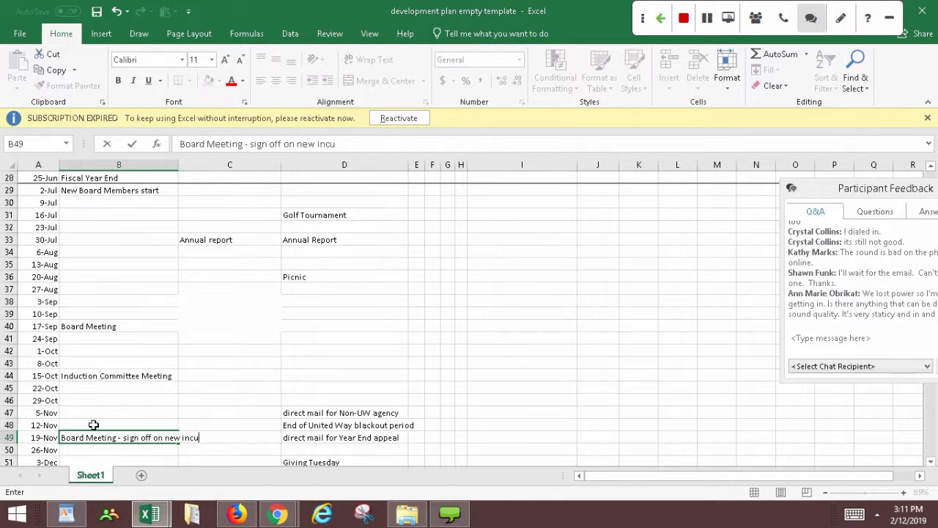
key(BackSpace)
key(BackSpace)
text(ducteess)
key(Return)
key(Up)
key(Up)
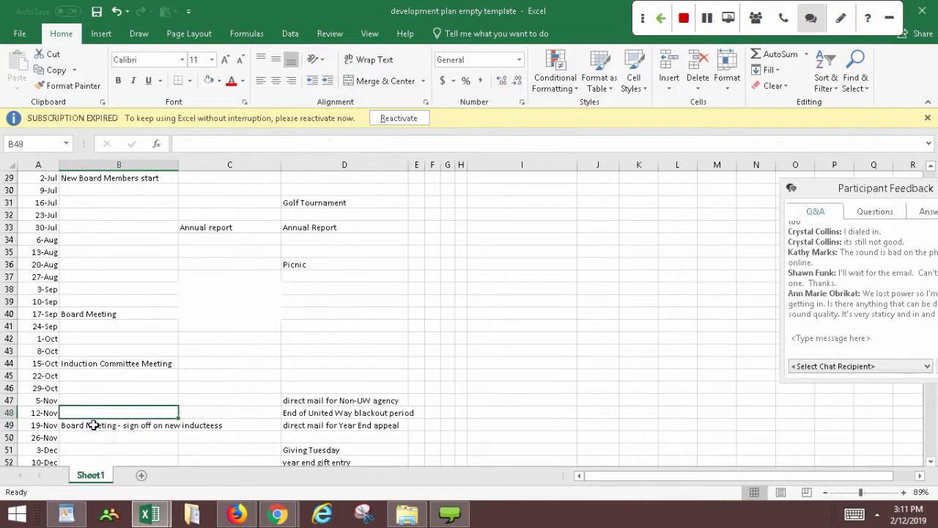
Replace the 31-Dec entry in cell D55 with "Holiday Basketball Tournament".
key(Down)
key(Down)
key(Down)
key(Down)
key(Down)
key(Down)
key(Down)
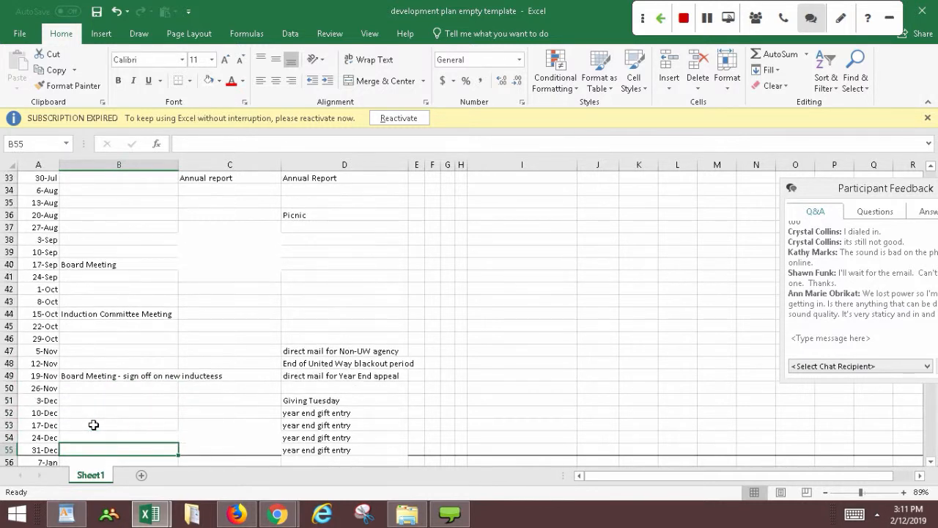
key(Right)
key(Right)
key(Right)
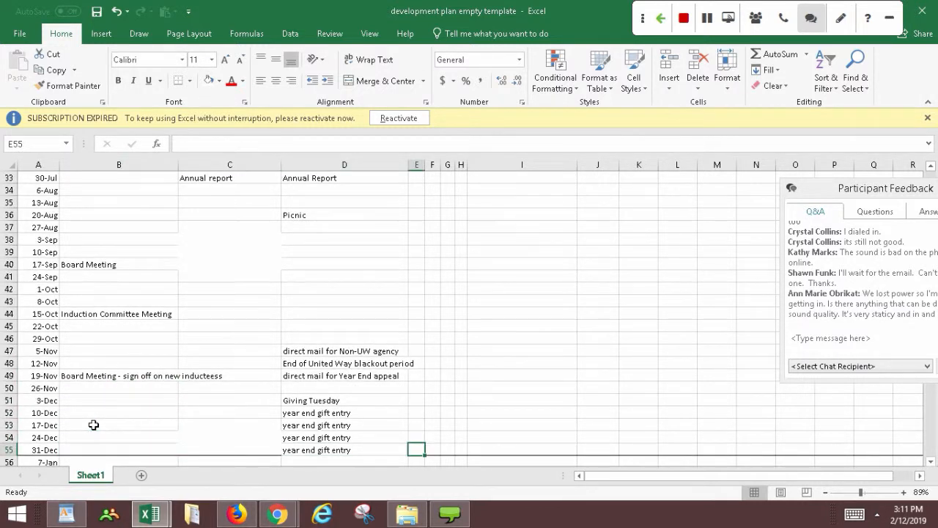
key(Down)
key(Up)
key(Left)
key(Left)
key(Right)
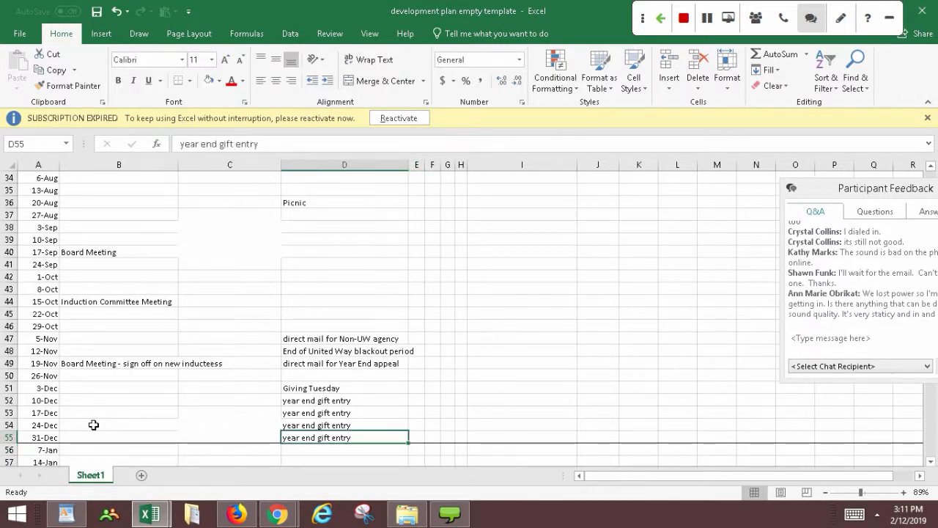
text(B)
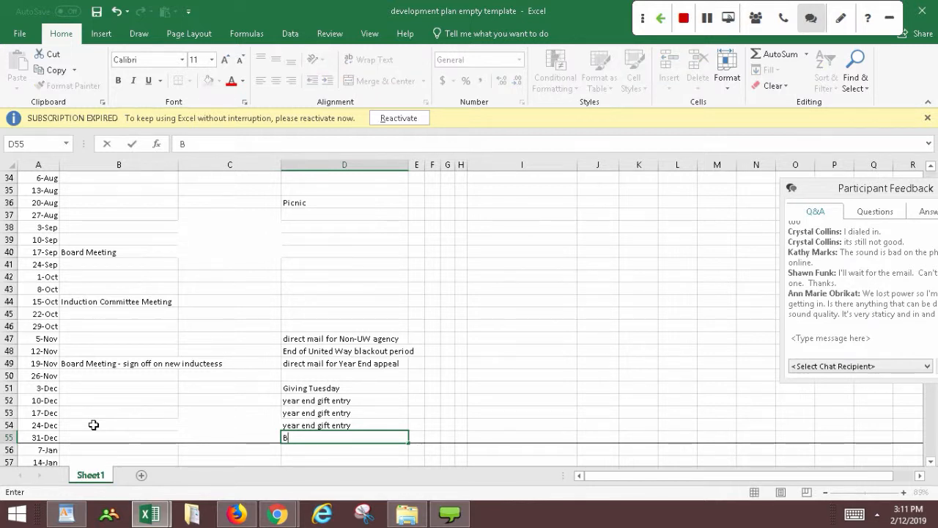
key(BackSpace)
text(Hio)
key(BackSpace)
key(BackSpace)
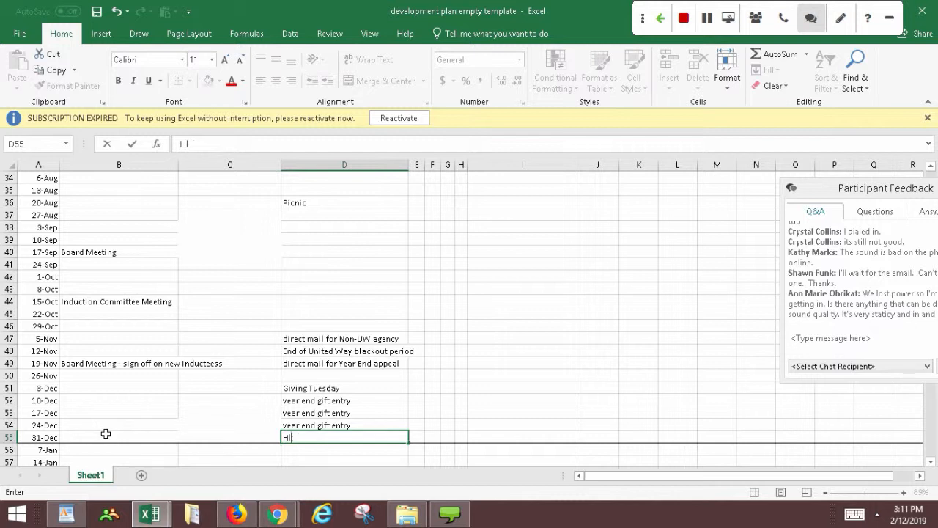
text(olidy)
key(BackSpace)
text(ay ba)
key(BackSpace)
key(BackSpace)
text(Basketbal)
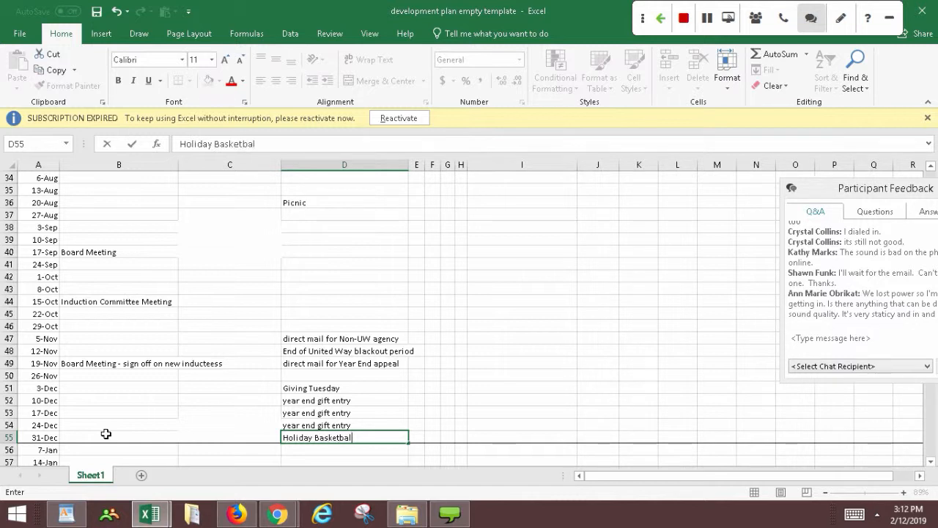
text(l Tournament)
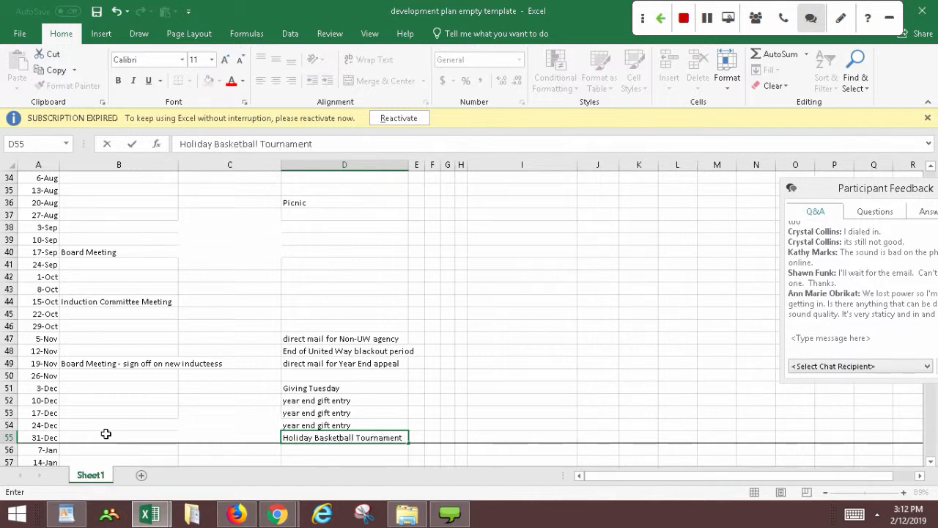
click(214, 437)
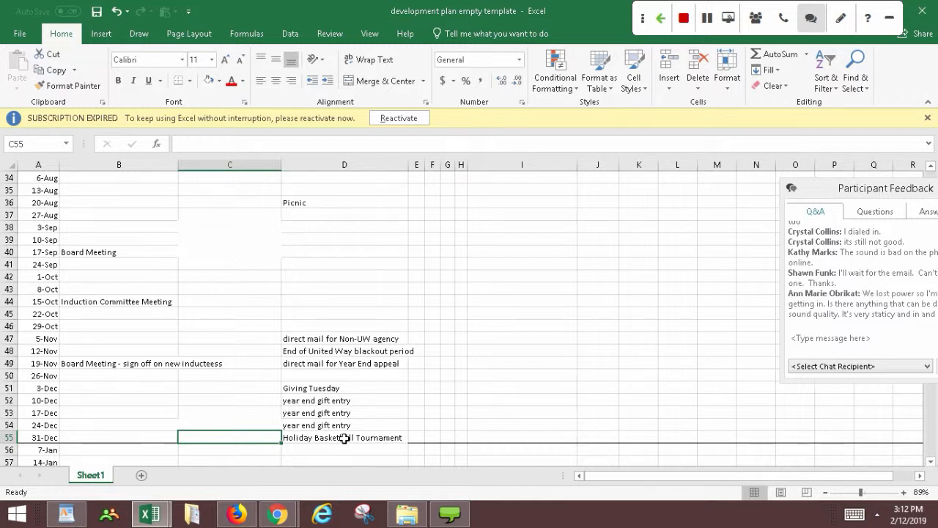
click(407, 437)
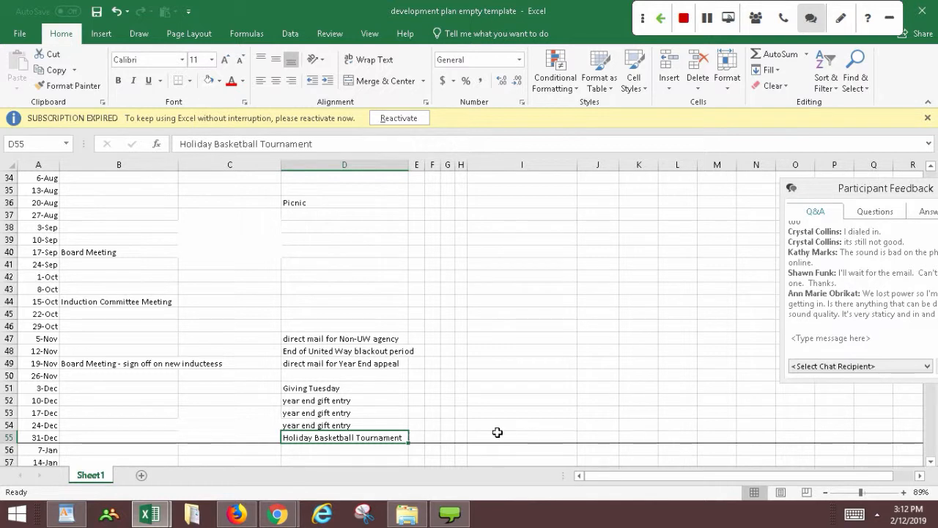
drag(500, 433, 389, 436)
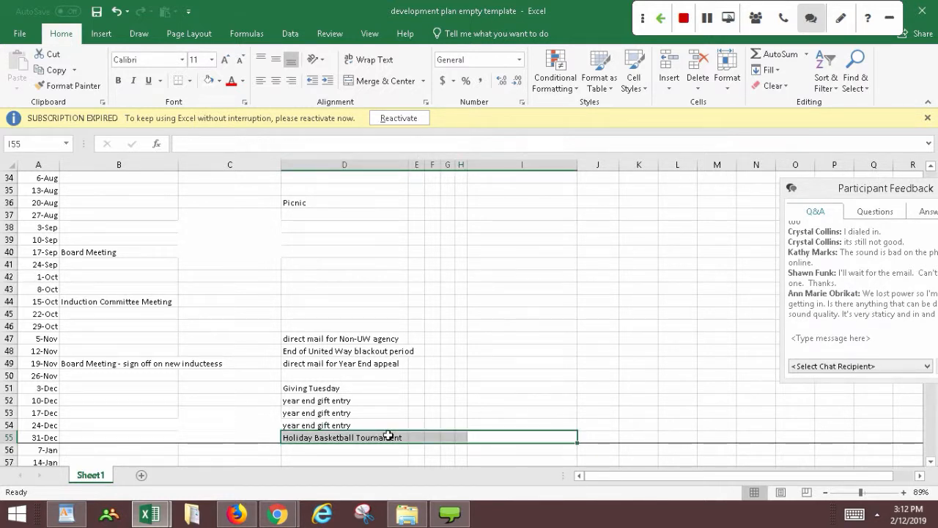
click(396, 448)
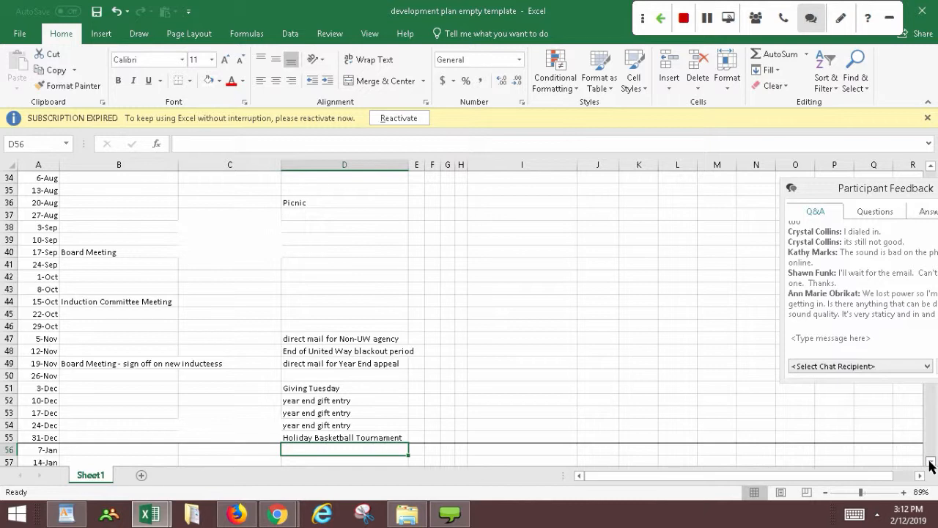
Enter "Board Meeting" as the 21-Jan governance task in cell B58.
drag(930, 464, 929, 464)
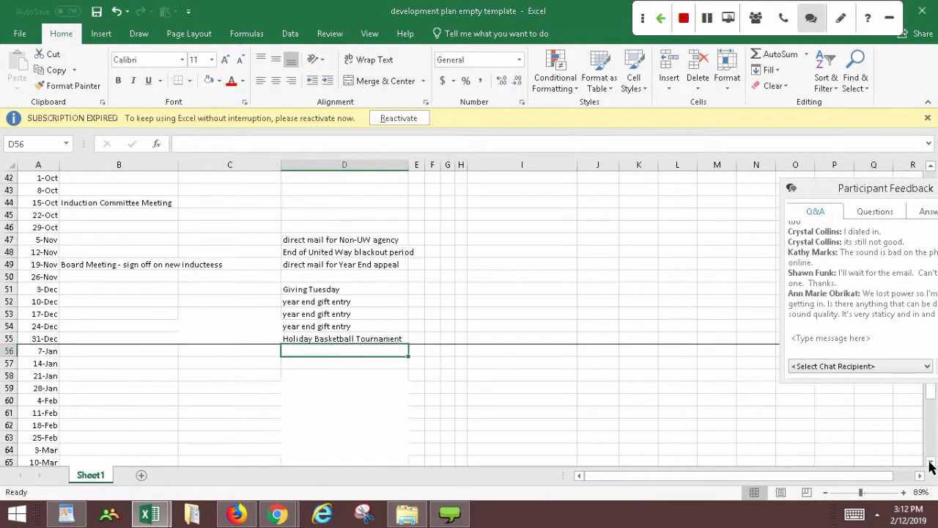
click(105, 376)
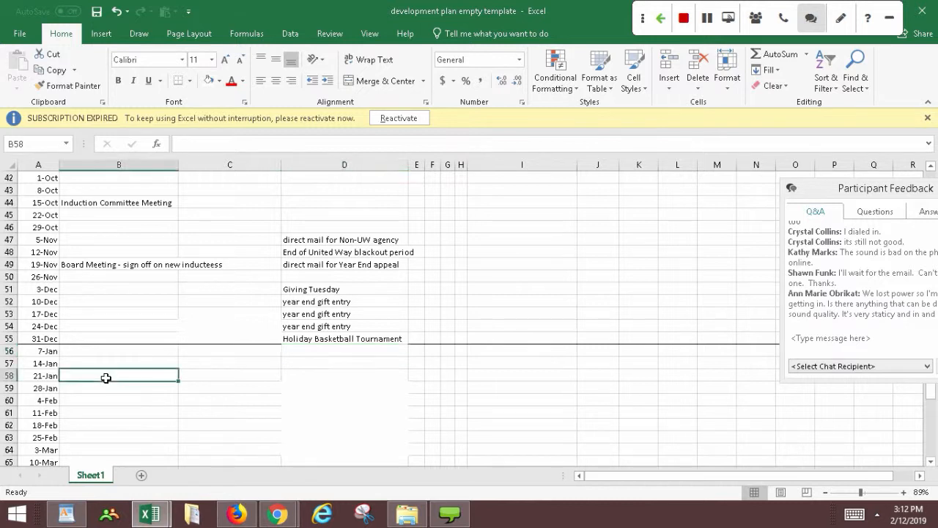
text(Board Meeting)
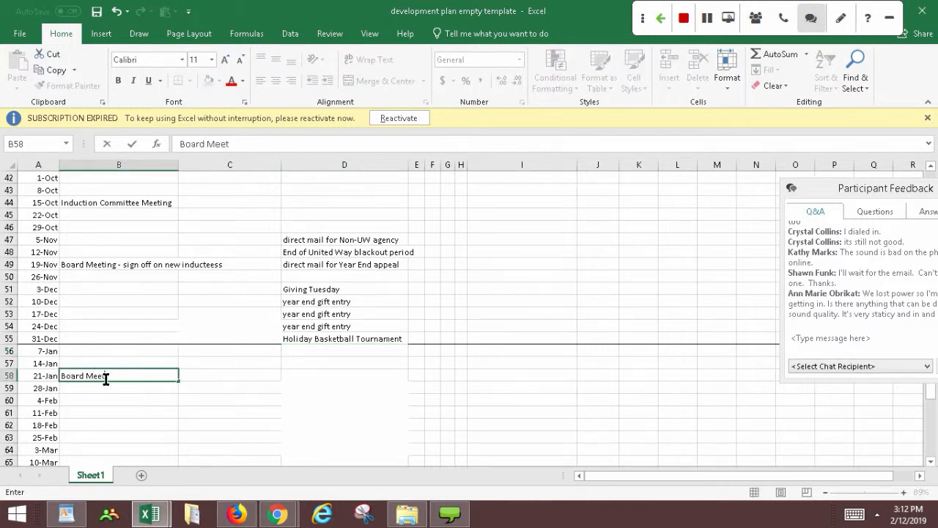
key(Down)
Enter "Board Meeting" as the 18-Feb governance task in cell B62.
key(Down)
key(Down)
key(Down)
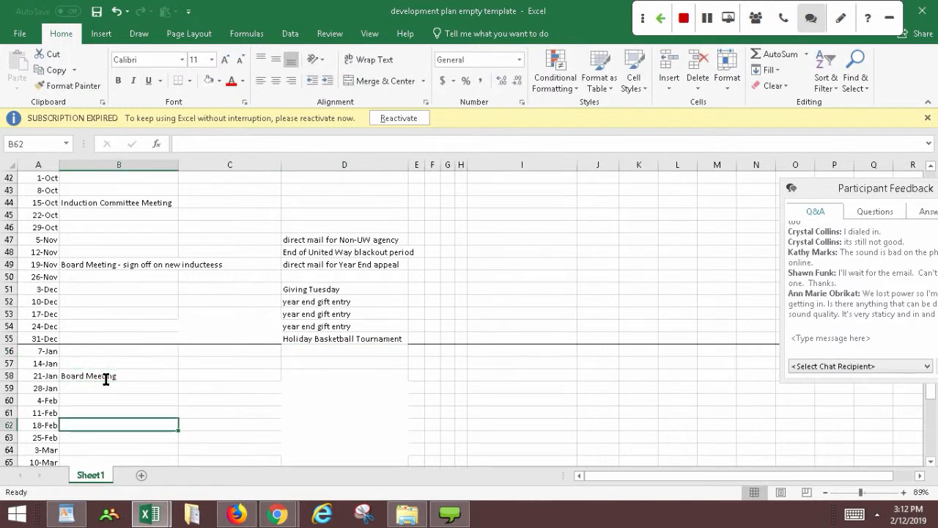
key(Down)
key(Up)
text(Boa)
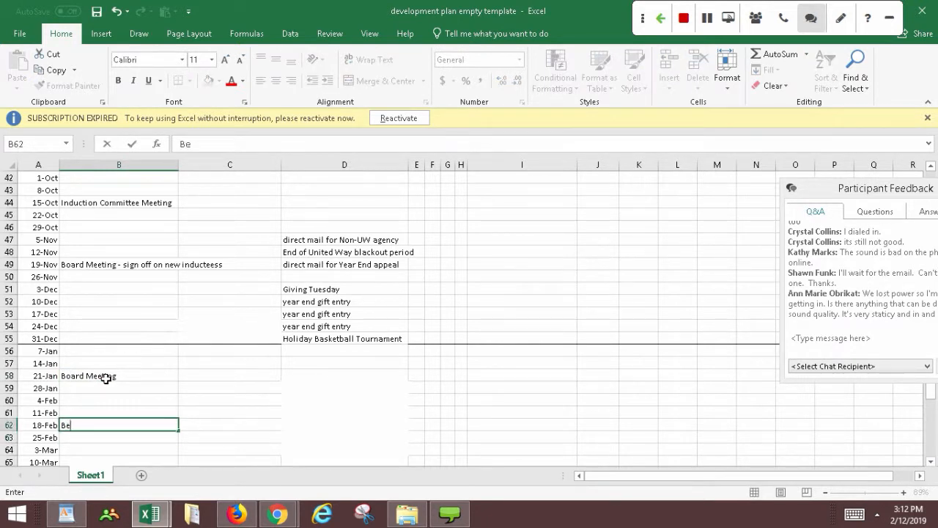
text(rd Meeting)
key(Down)
Select the empty cell D66 in the 17-Mar row for a new entry.
key(Down)
key(Down)
key(Down)
key(Down)
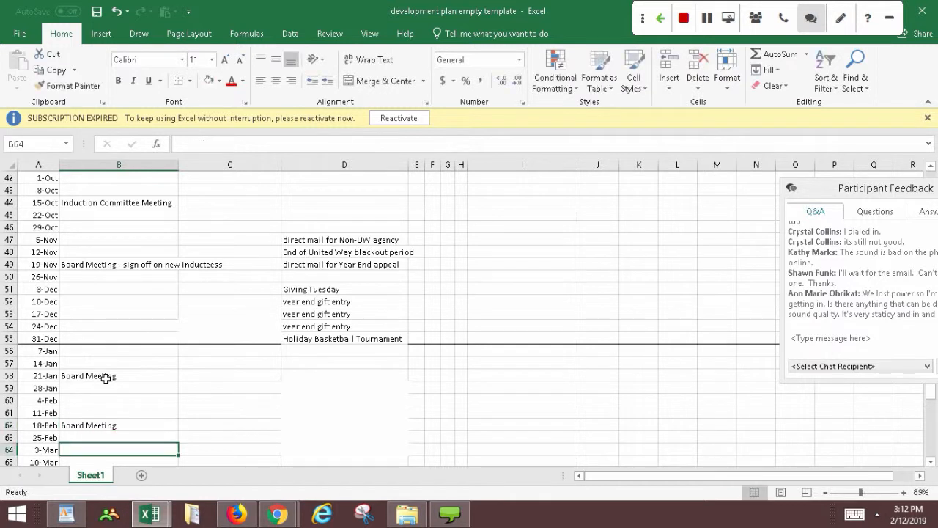
key(Up)
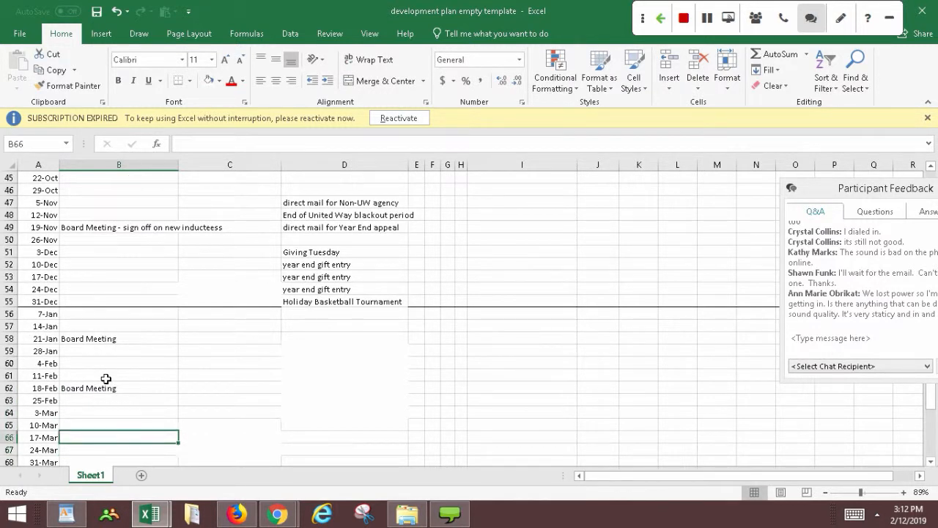
key(Right)
key(Right)
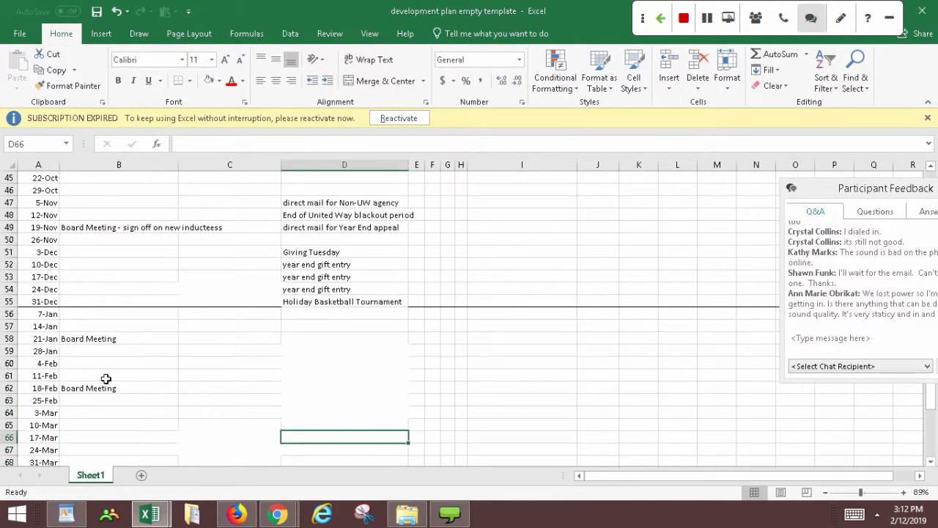
Enter "Annual Induction Banquet" in column D for the 17-Mar row.
text(Annual Ind)
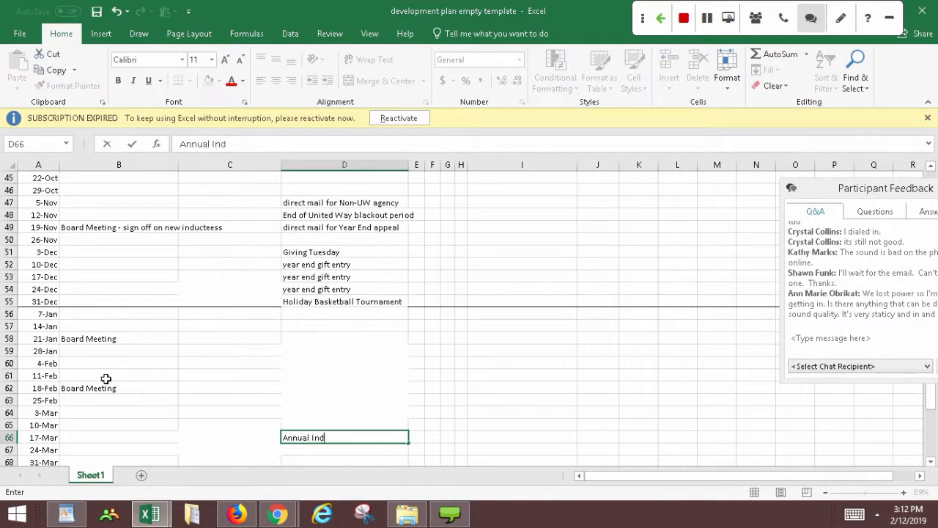
text(uction Banquet)
key(Return)
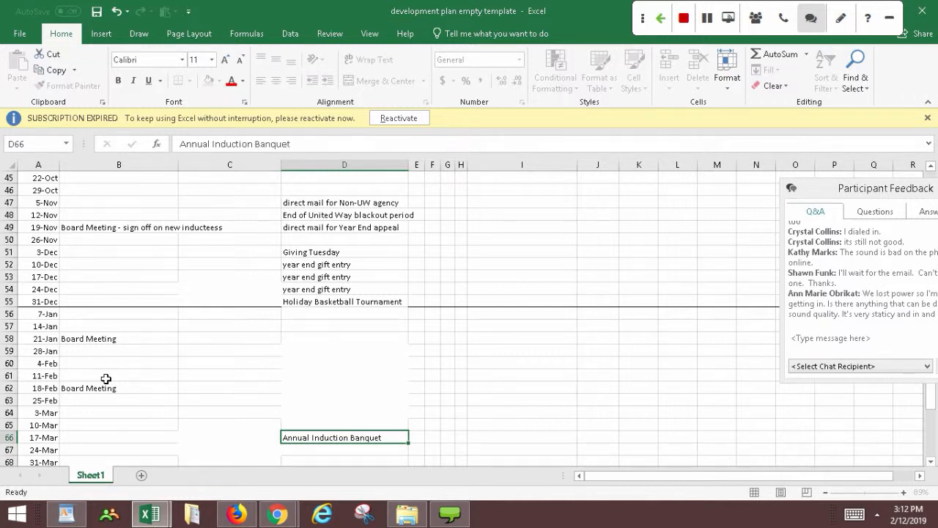
Enter "Board Meeting - new budget and board slate" in column B for the 21-Apr row.
key(Down)
key(Down)
key(Down)
key(Down)
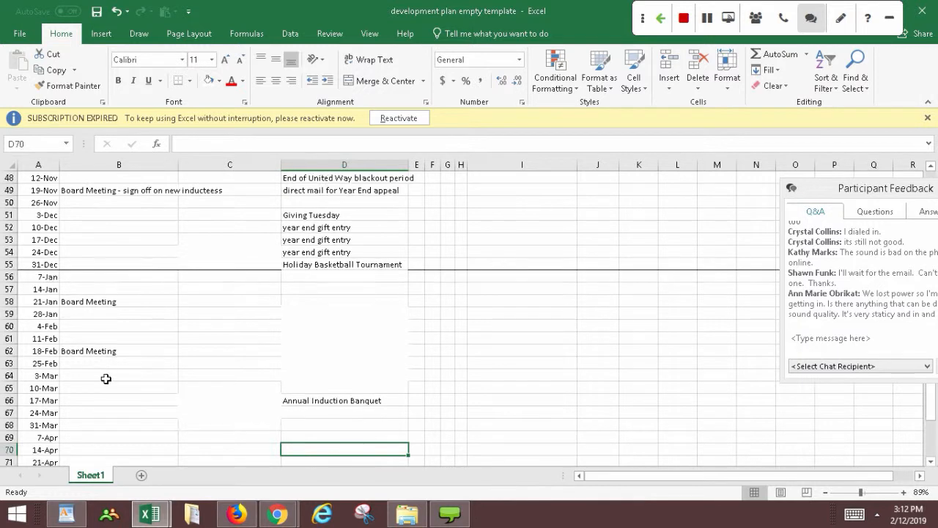
key(Left)
key(Left)
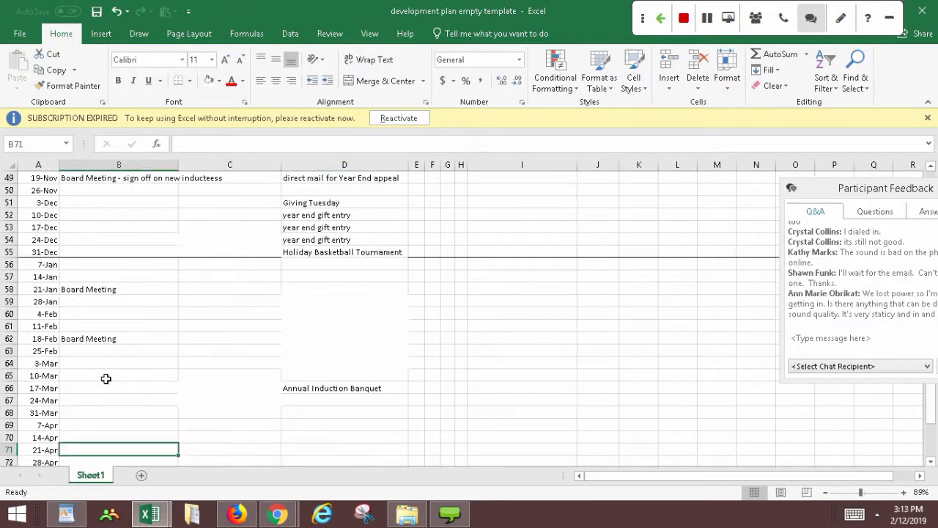
text(Board Meeting)
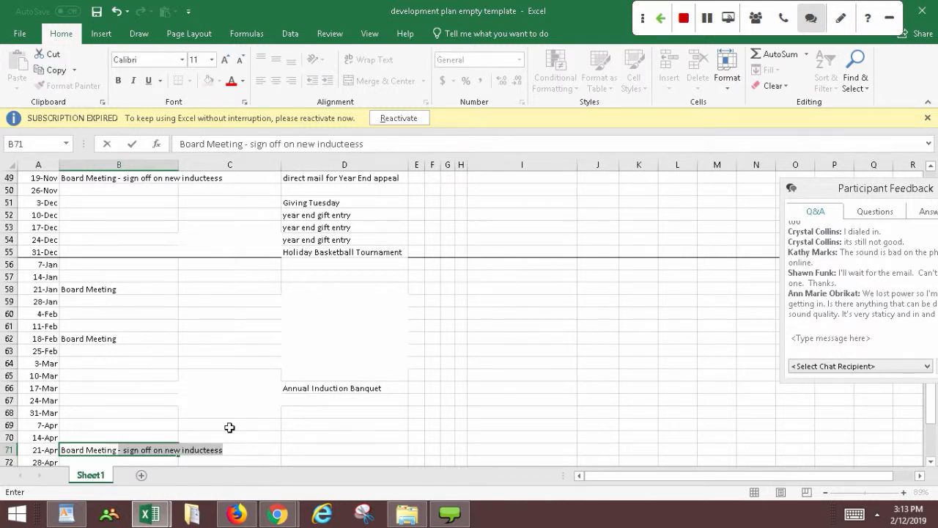
text( -)
key(Delete)
text(new bu)
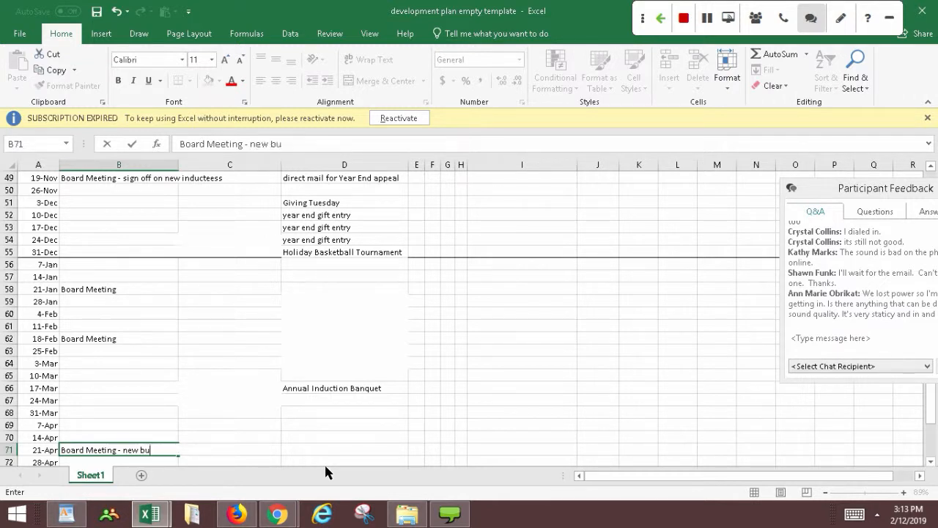
text(dget and board slate)
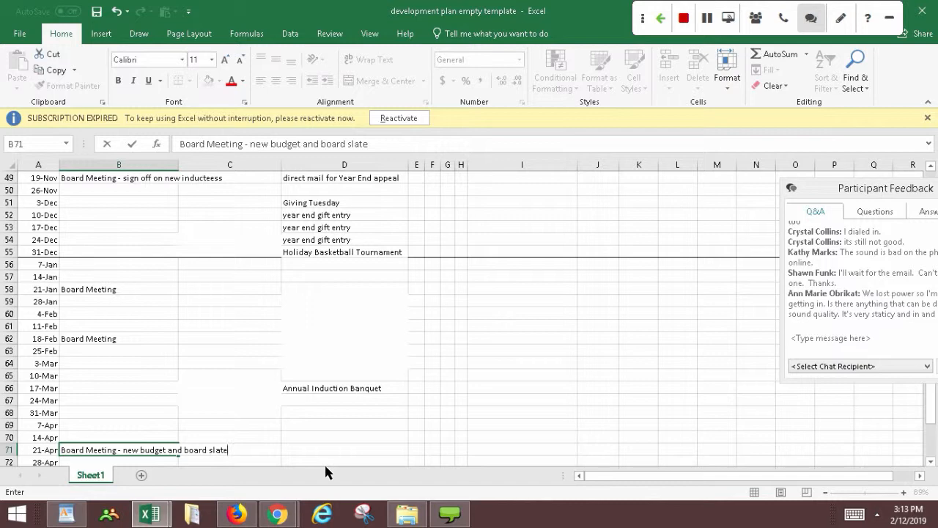
key(Up)
key(Up)
key(Up)
key(Up)
key(Up)
key(Up)
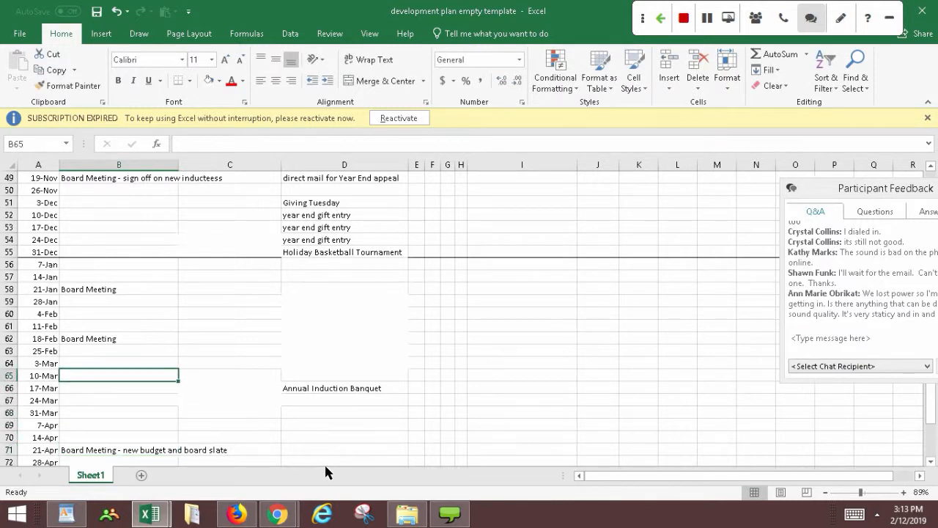
Enter "Annual Meeting" in column B for the 16-Jun row near the end of the calendar.
drag(928, 388, 929, 432)
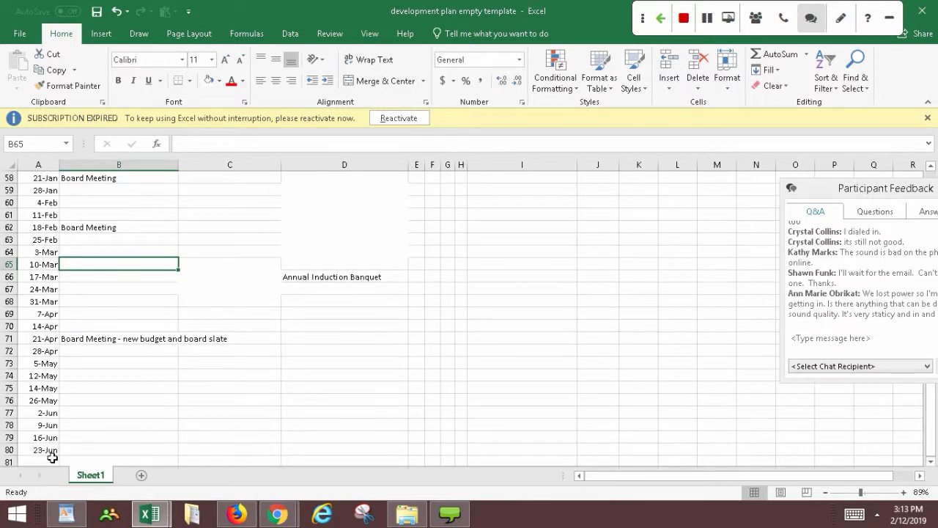
click(102, 438)
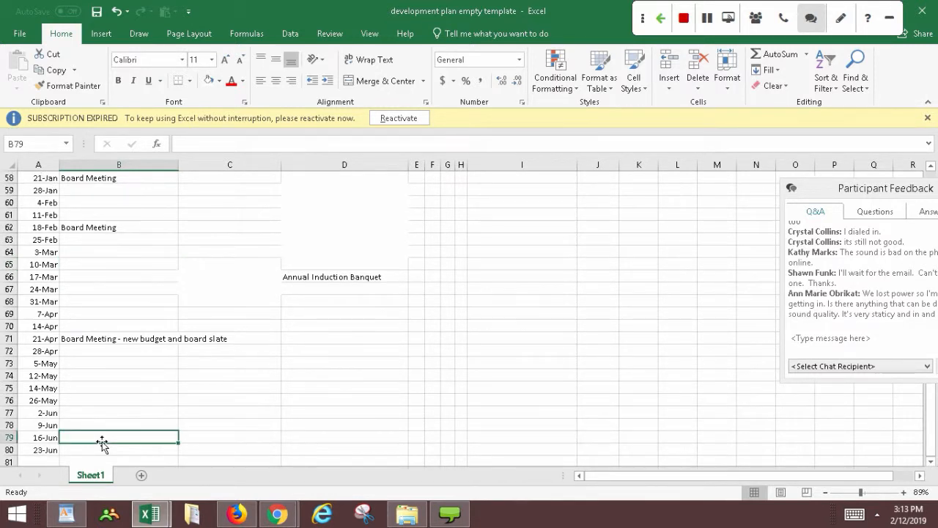
text(Annual Meeting)
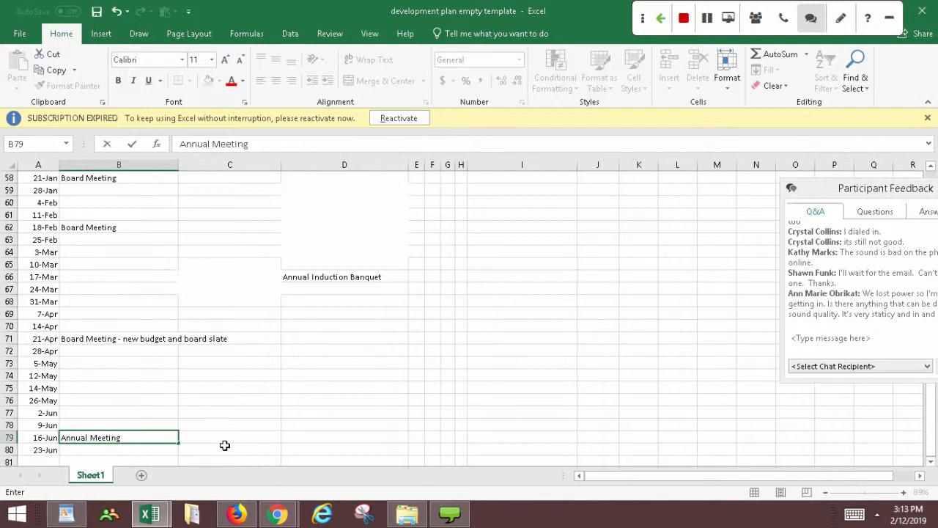
drag(928, 430, 930, 390)
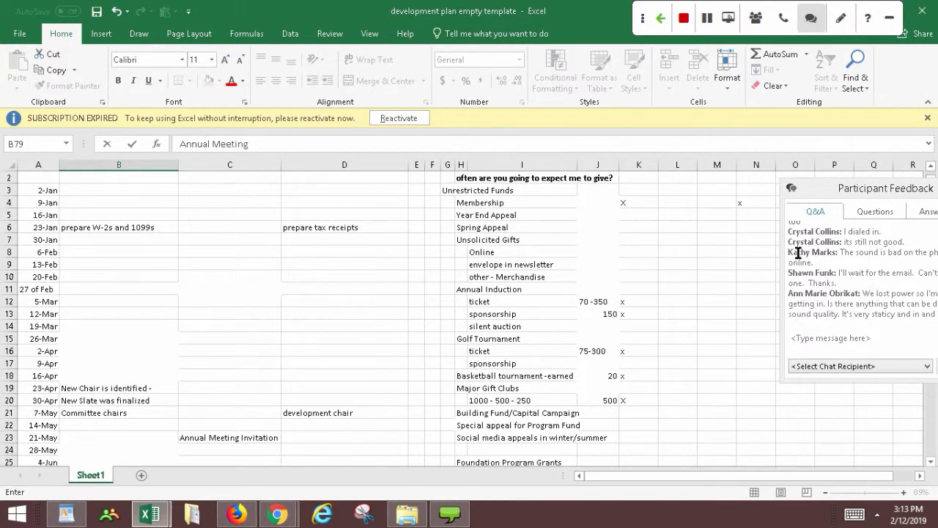
click(677, 301)
Move the Participant Feedback window slightly lower and further over the sheet, and return to the worksheet cells.
click(887, 178)
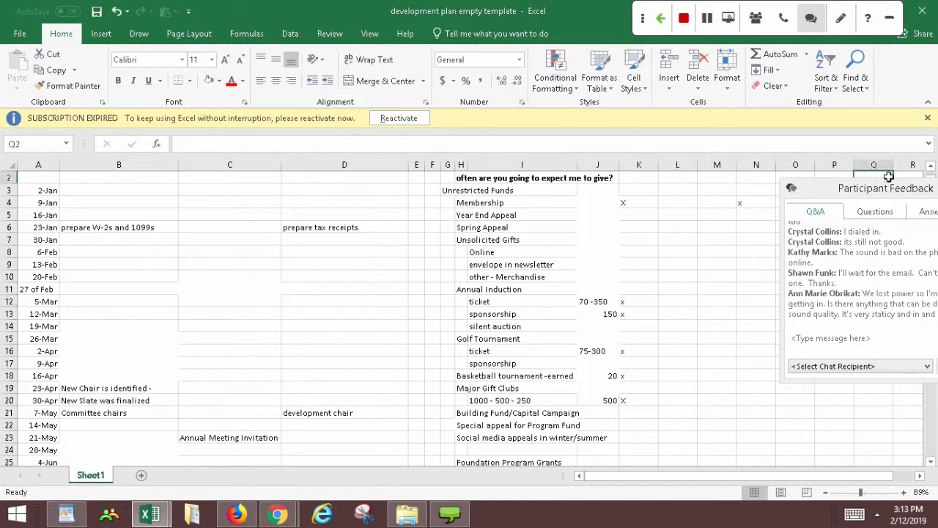
drag(880, 192, 841, 234)
click(676, 291)
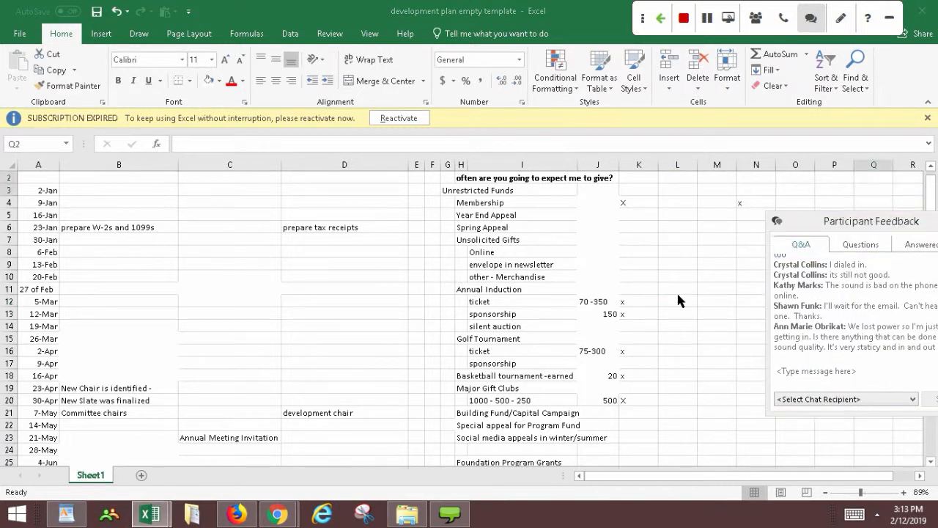
click(701, 262)
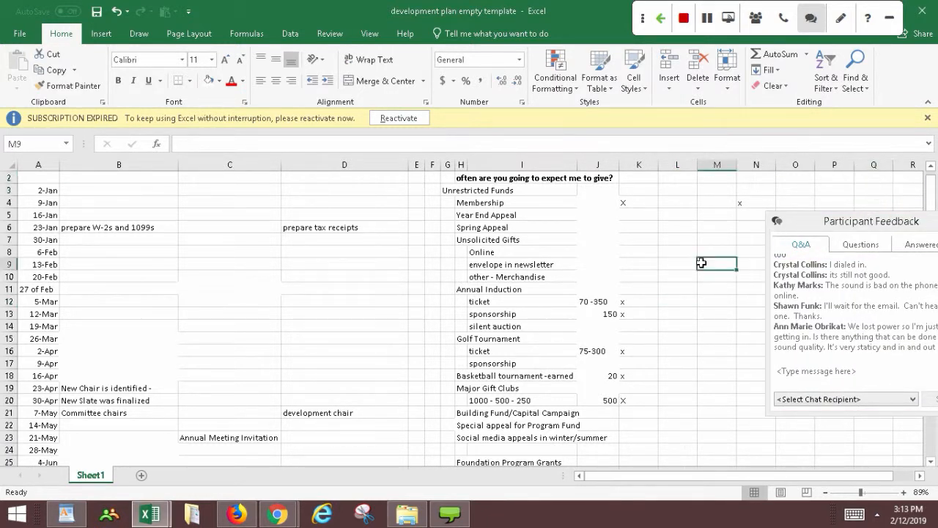
key(Up)
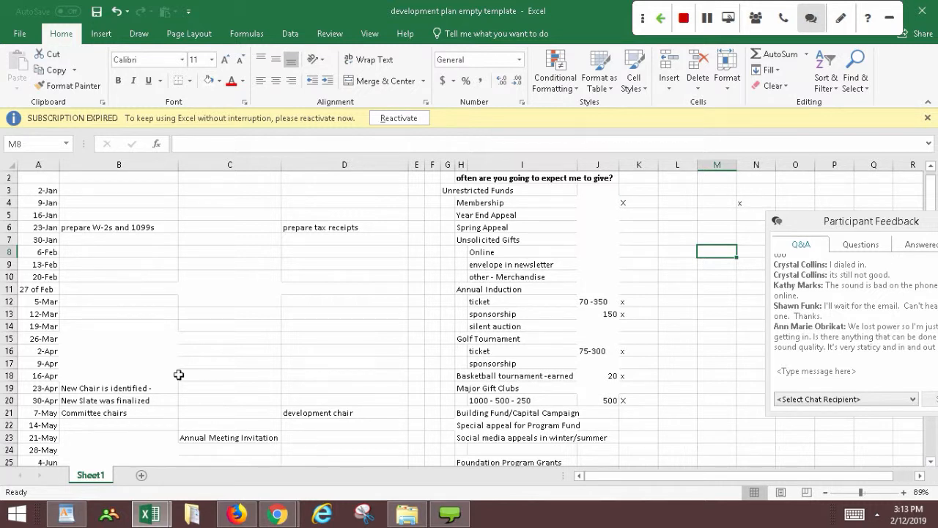
Enter "Board Meeting" in column B for the first year's 16-Apr and 20-Feb rows.
click(100, 378)
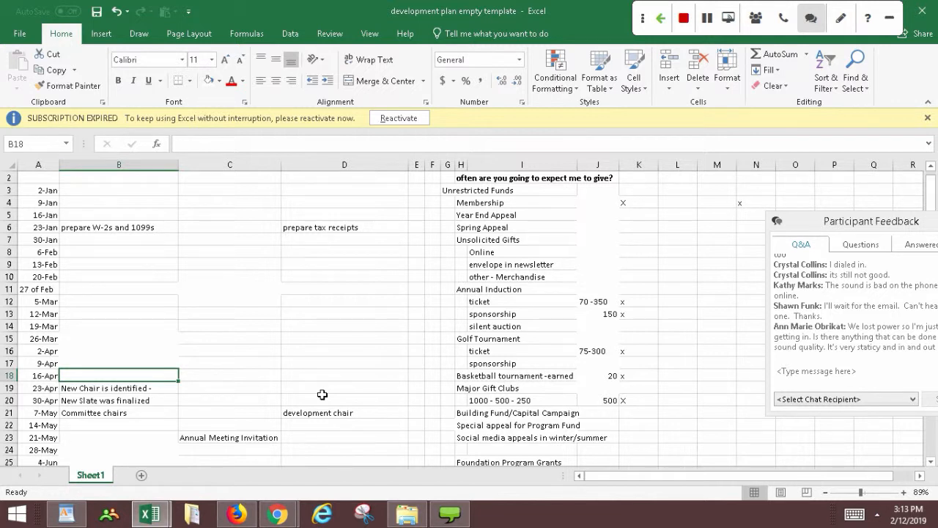
text(Board Meeting)
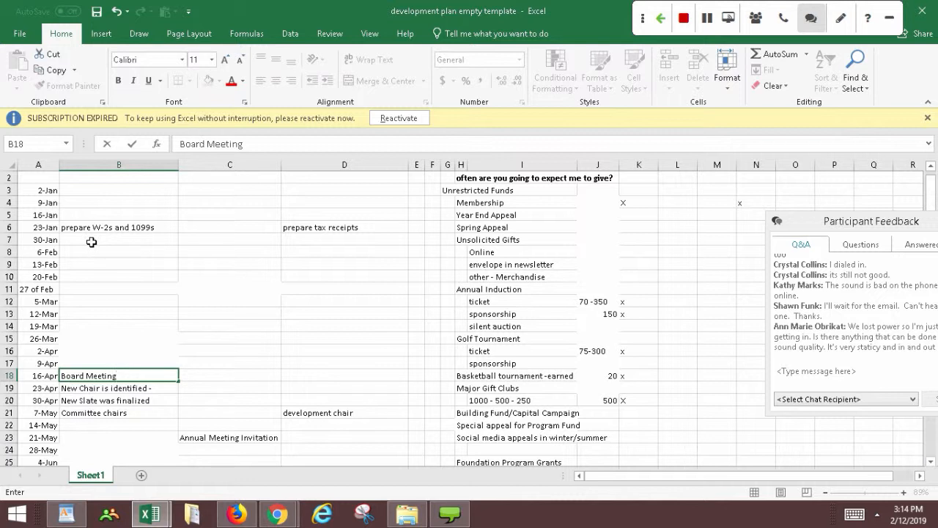
click(86, 277)
text(Boa)
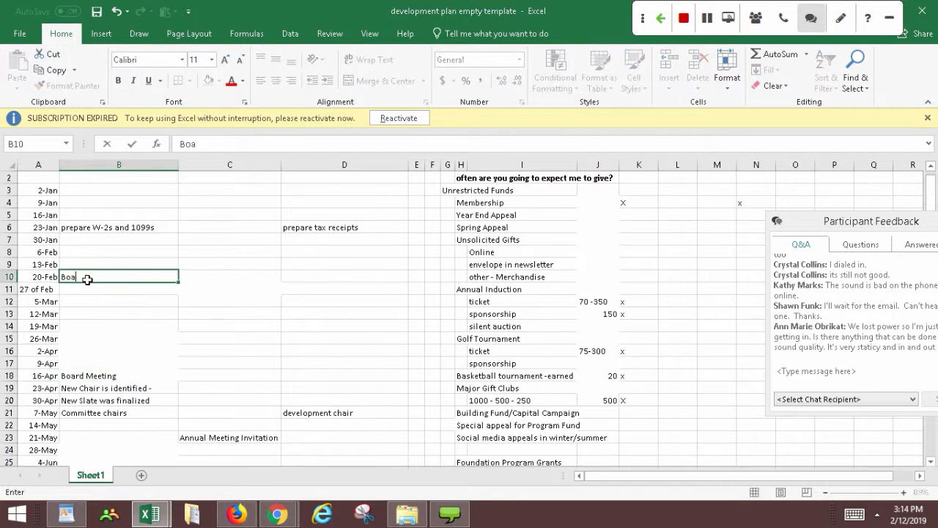
text(rd Meeting)
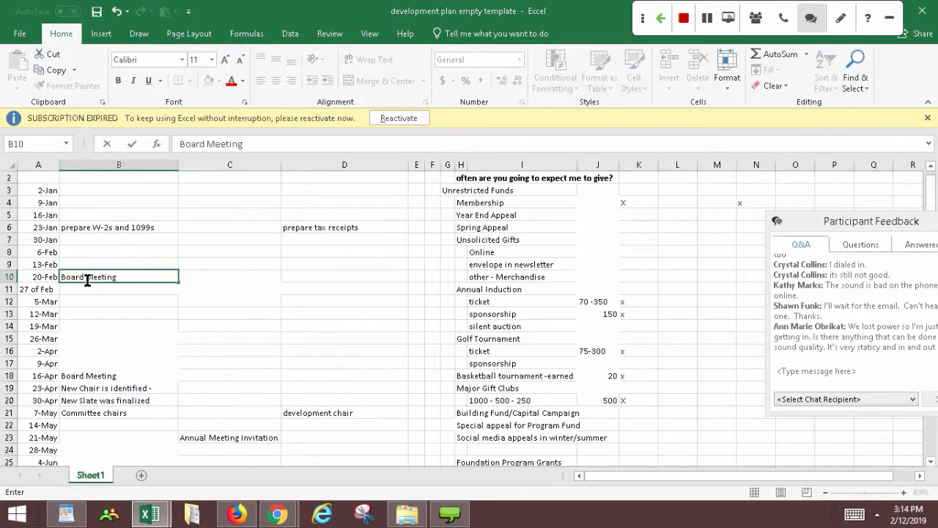
Extend the 16-Apr board meeting entry in B18 to read "Board Meeting - budget, slate".
click(98, 379)
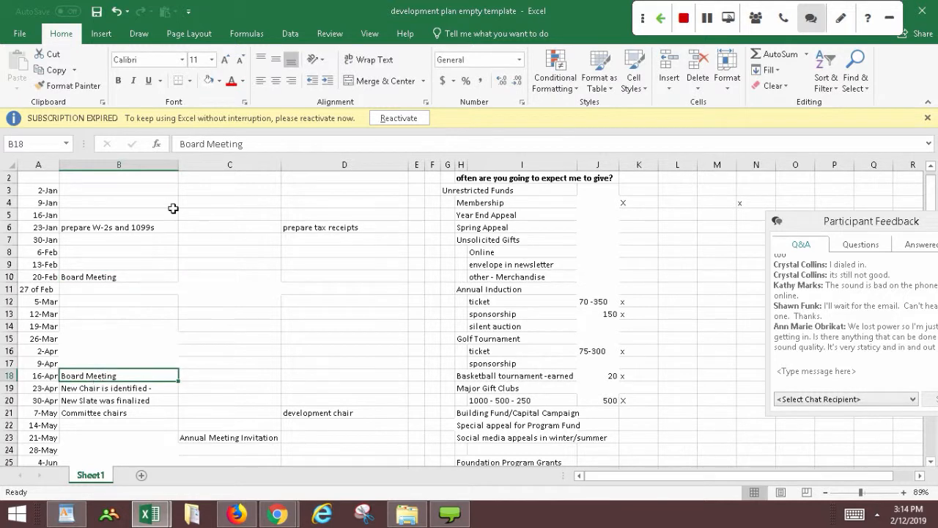
click(265, 150)
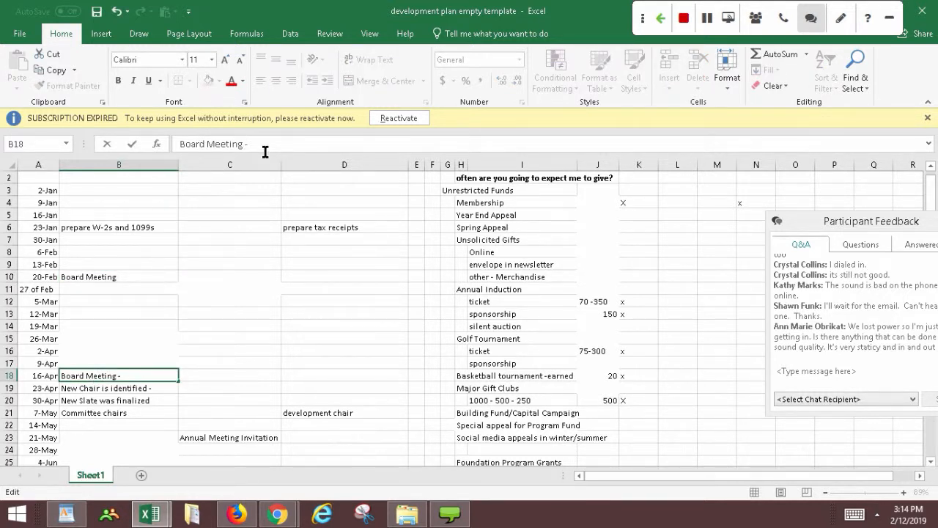
text(budget pe)
key(BackSpace)
text(repare)
key(BackSpace)
key(BackSpace)
key(BackSpace)
key(BackSpace)
key(BackSpace)
key(BackSpace)
key(BackSpace)
text(, slate)
click(99, 363)
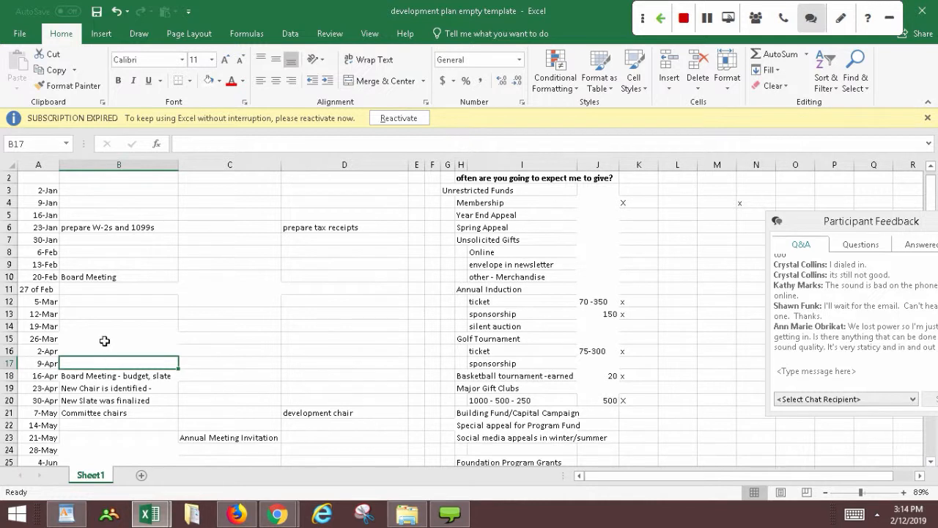
Enter "budget prep" in column B for the 26-Mar row, cell B15.
drag(105, 340, 105, 363)
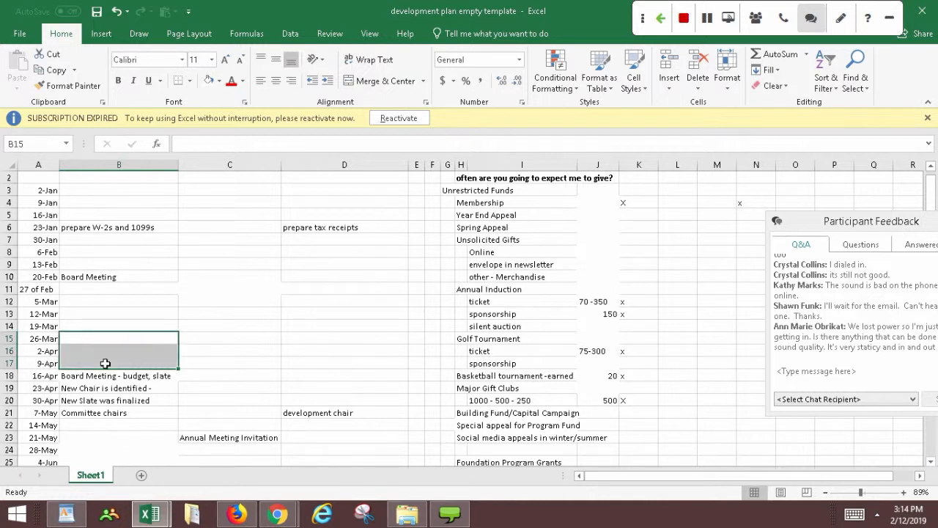
click(302, 148)
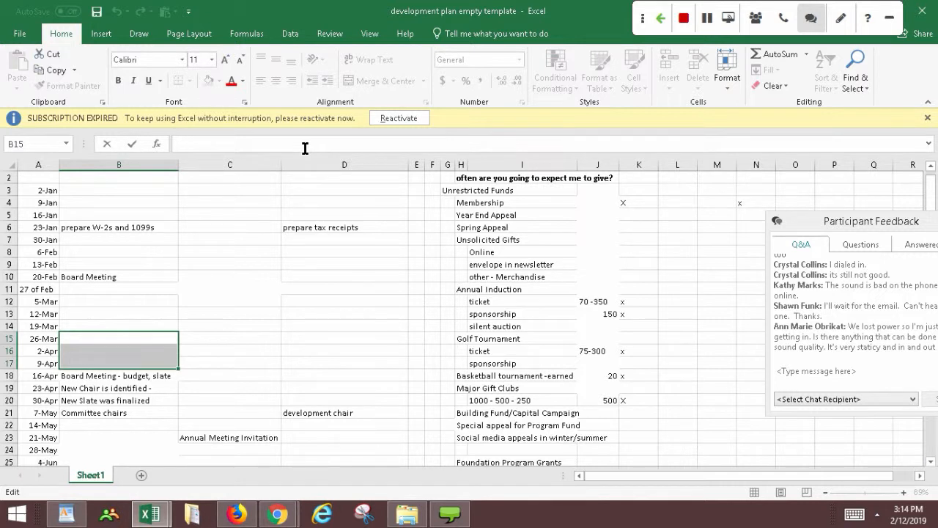
text(budget prep)
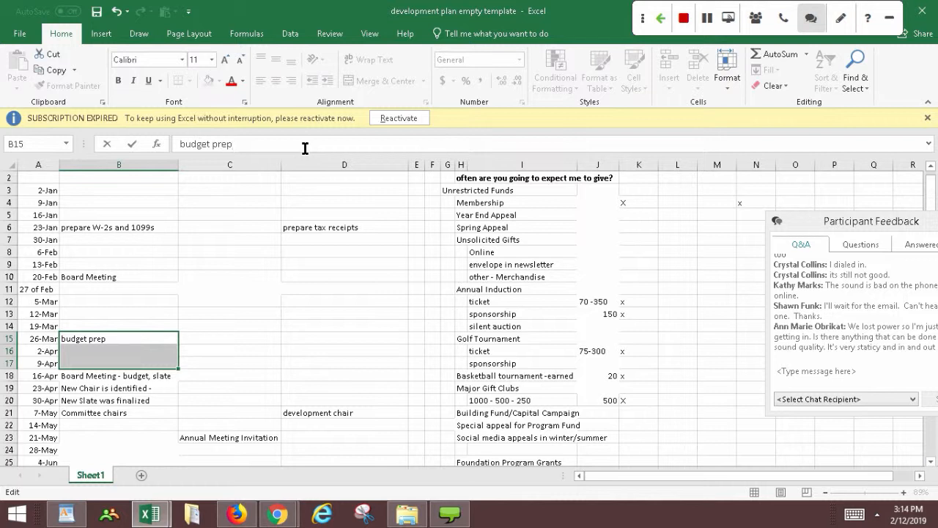
click(222, 342)
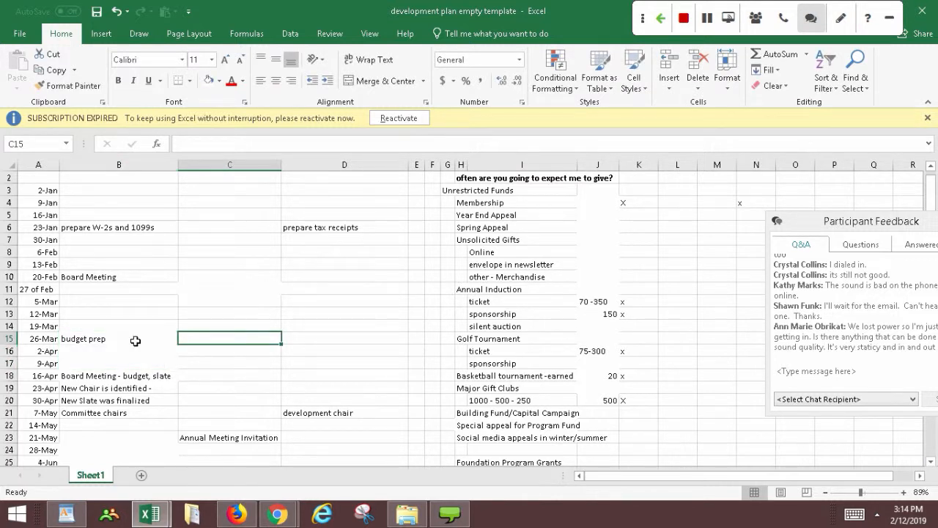
Fill cells B15 to B17, covering 26-Mar to 9-Apr, with the standard orange colour.
drag(135, 341, 132, 362)
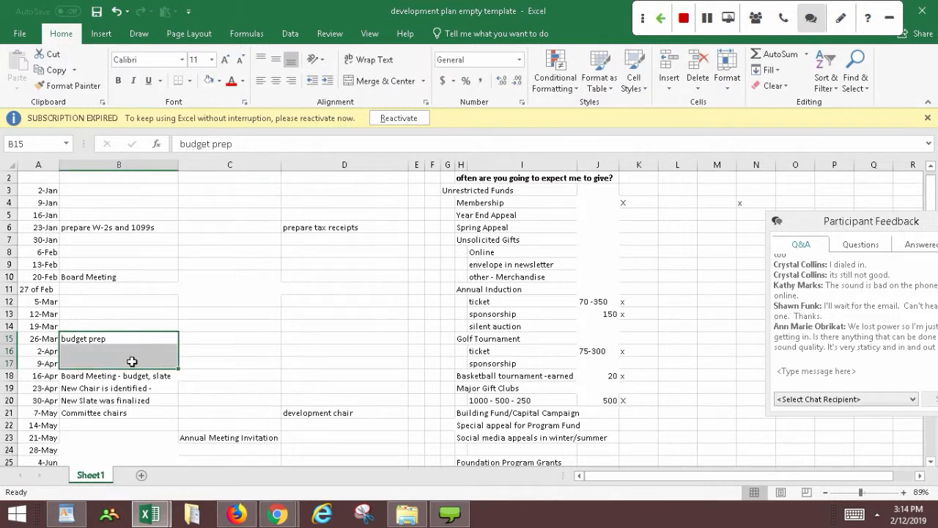
click(219, 81)
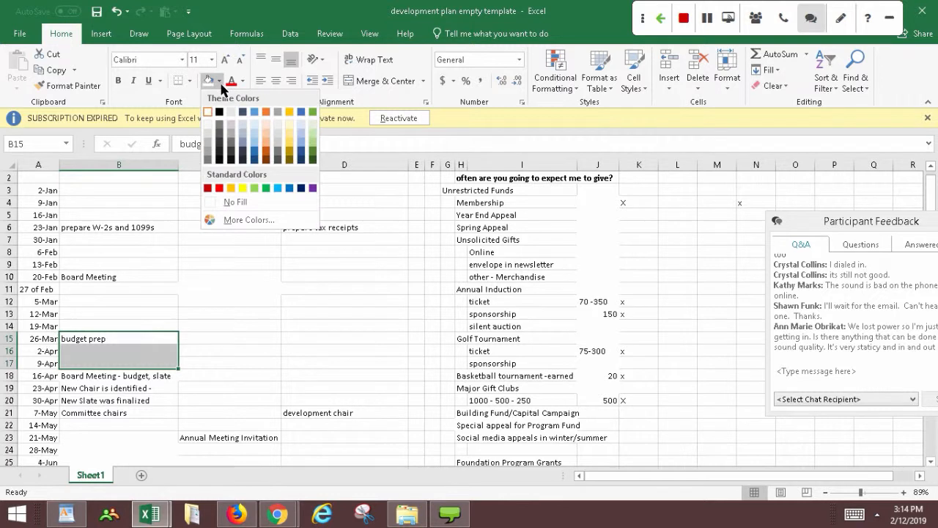
click(233, 188)
click(236, 269)
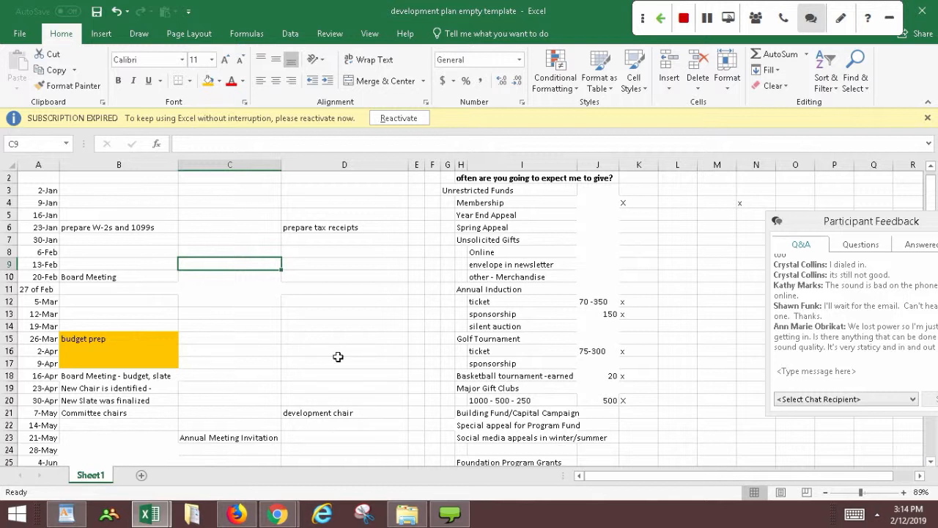
Enter "Annual Induction Banquet" in column D for the 19-Mar row, cell D14.
click(307, 326)
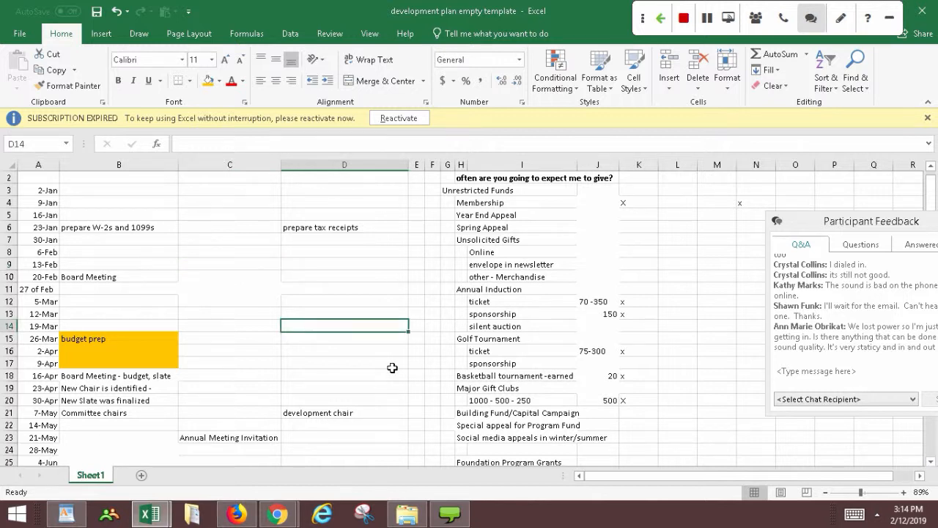
text(Annual Induc)
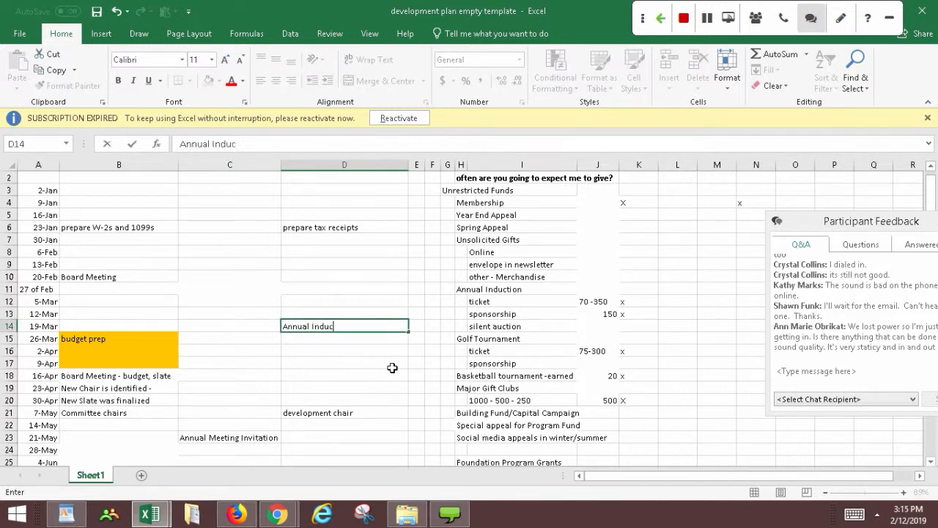
text(tion Banquet)
key(Return)
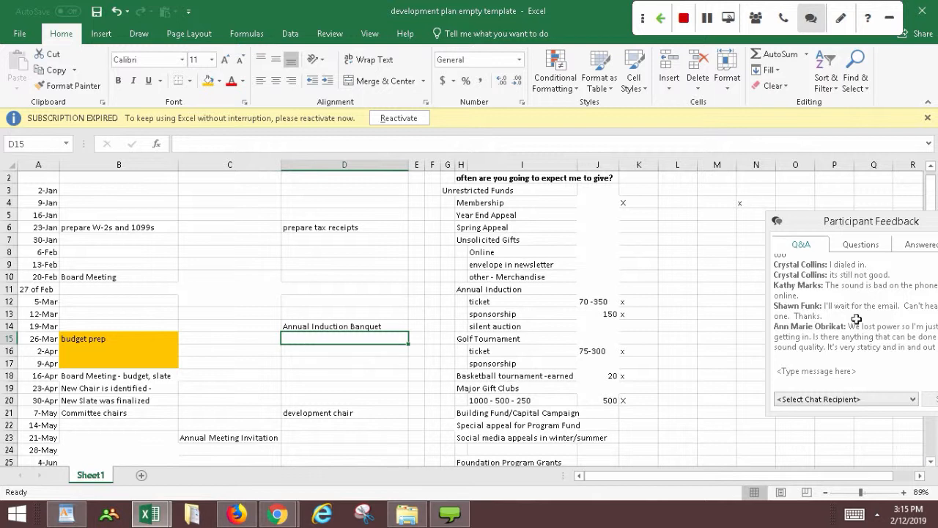
Shift the Participant Feedback window outward so it covers less of the worksheet.
click(881, 220)
drag(882, 220, 908, 221)
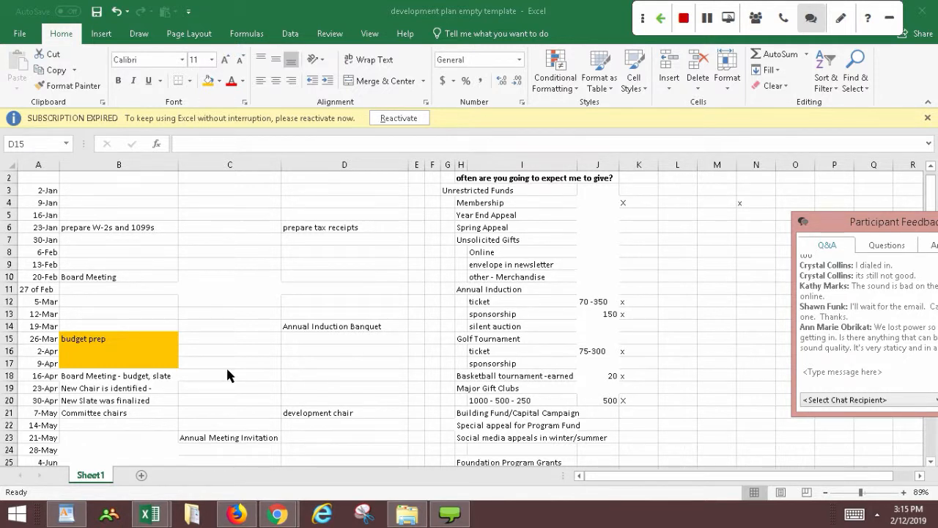
click(418, 428)
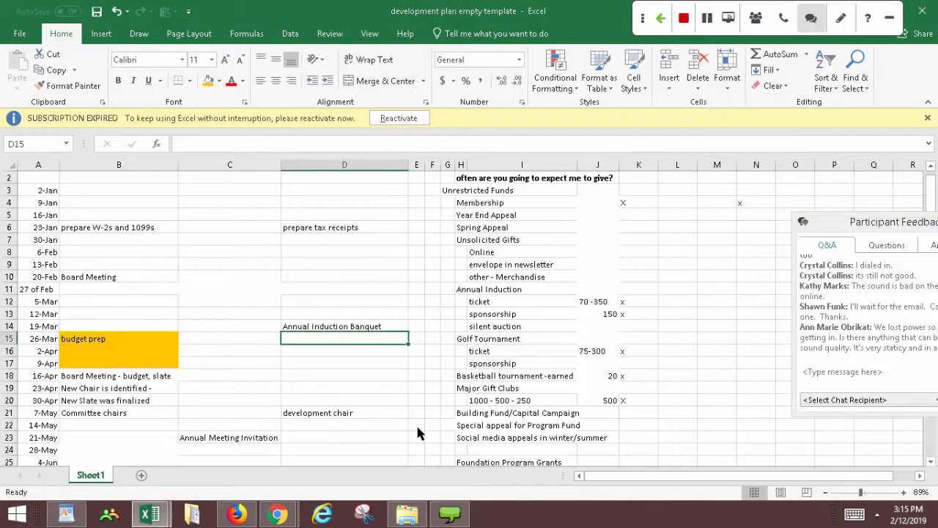
Examine the calendar's column D entries from the 26-Mar row through the December year-end gift entry rows.
key(Down)
key(Down)
key(Down)
key(Down)
key(Down)
key(Down)
key(Down)
key(Down)
key(Down)
key(Down)
key(Down)
key(Down)
key(Down)
key(Down)
key(Down)
key(Down)
key(Down)
key(Down)
key(Down)
key(Down)
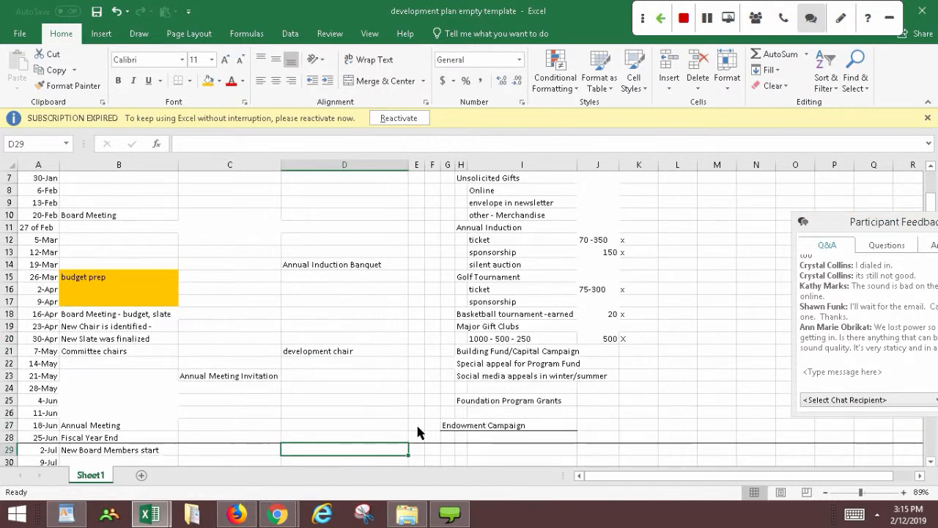
key(Down)
key(Down)
key(Down)
key(Down)
key(Down)
key(Down)
key(Up)
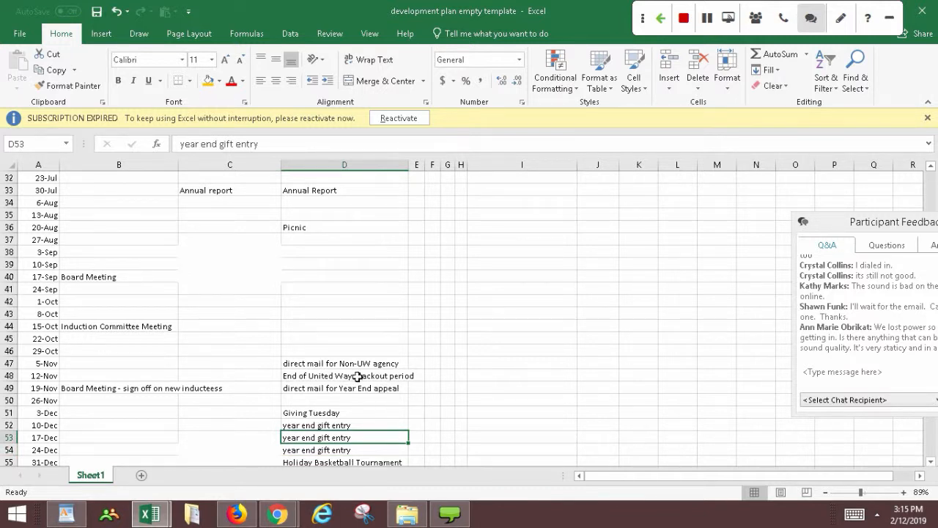
Enter "Year End Appeal List Segmentation" in column D for the 15-Oct row, cell D44.
click(288, 363)
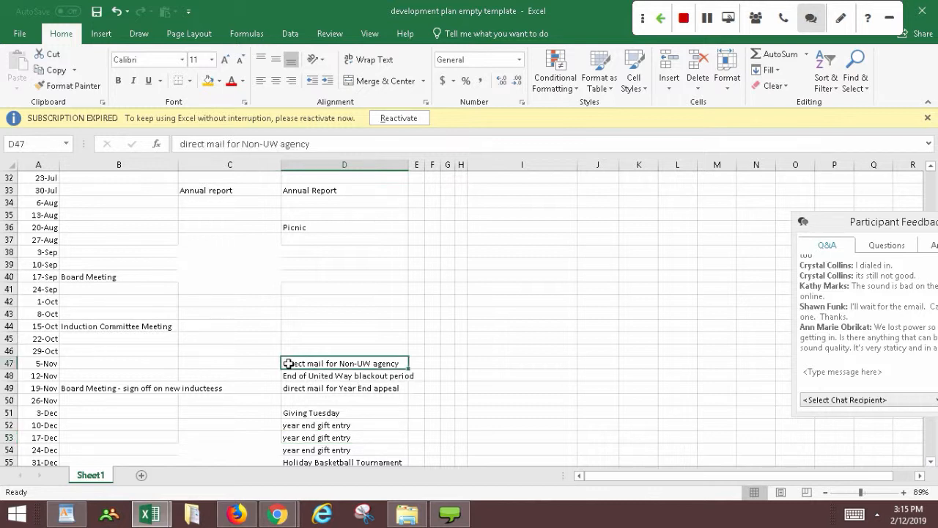
click(320, 328)
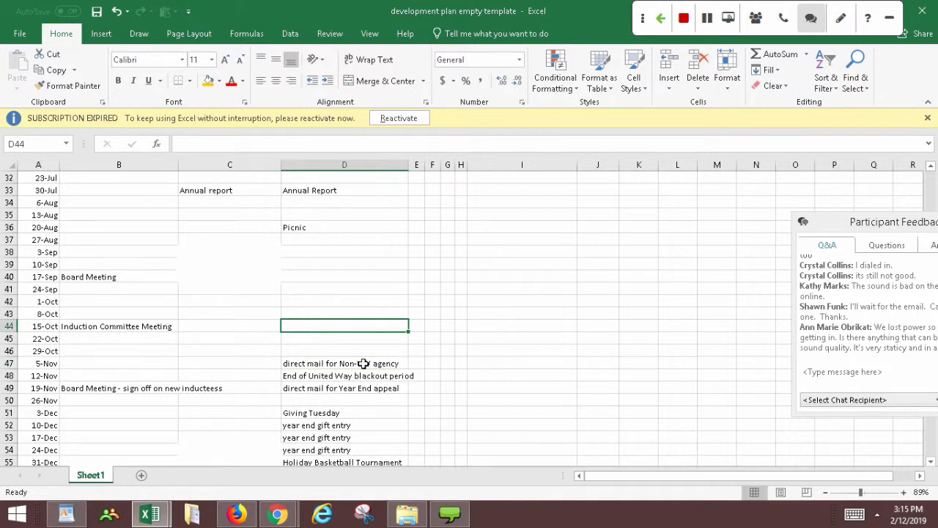
drag(477, 355, 388, 363)
click(572, 344)
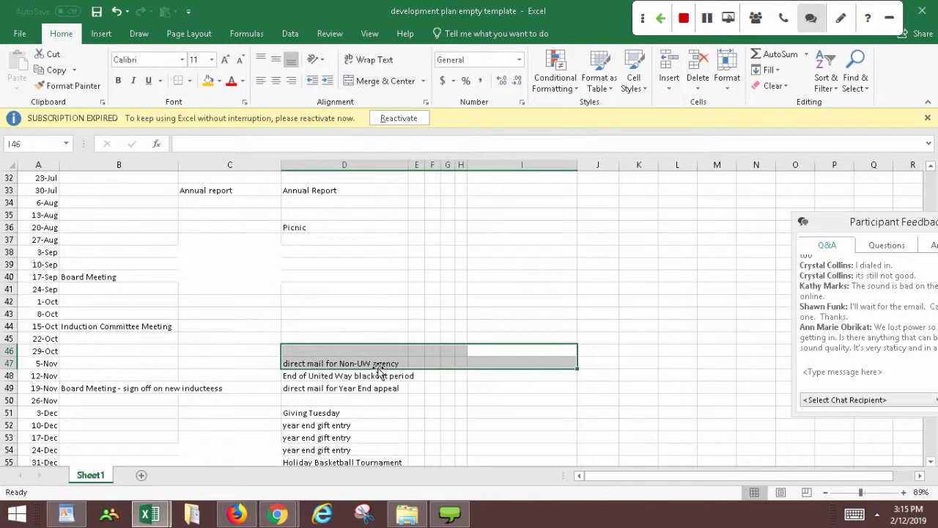
click(333, 338)
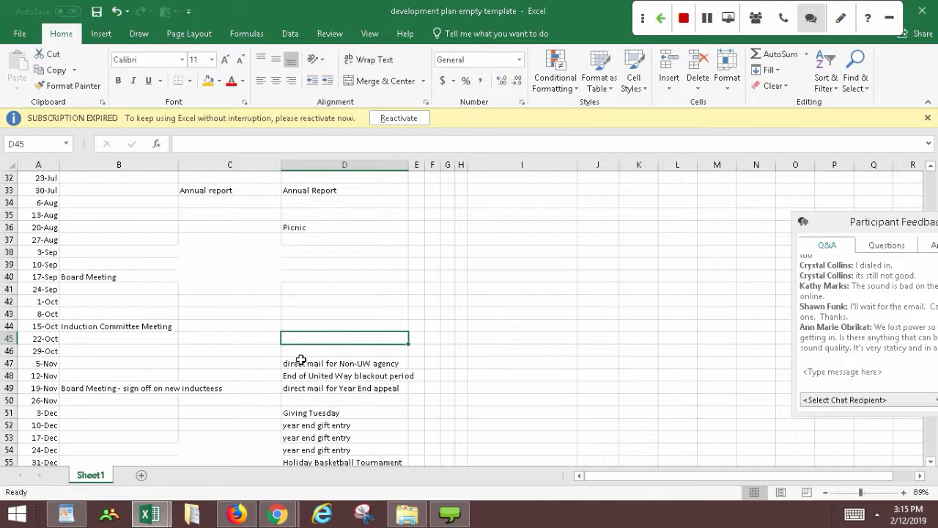
click(315, 325)
text(Year End)
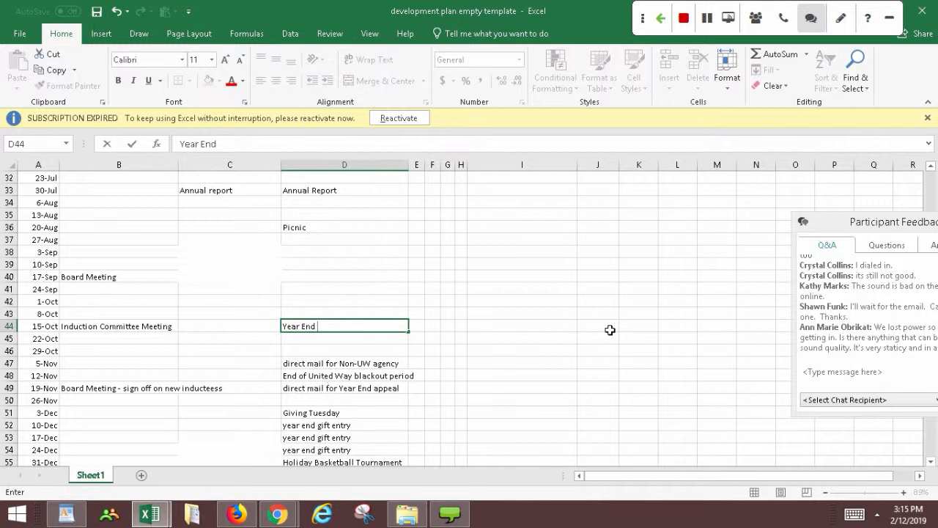
text( Appeal List Segmentation)
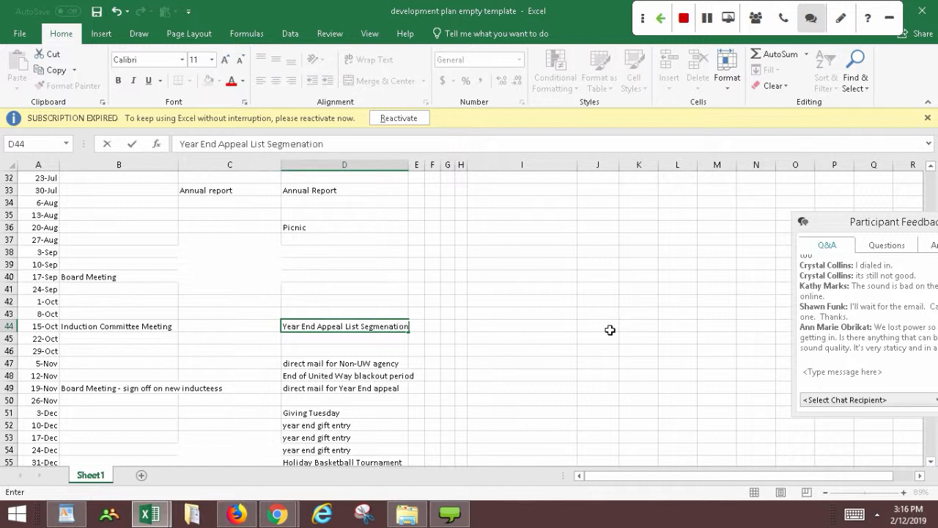
key(BackSpace)
key(BackSpace)
key(BackSpace)
key(BackSpace)
key(BackSpace)
text(tation)
key(Return)
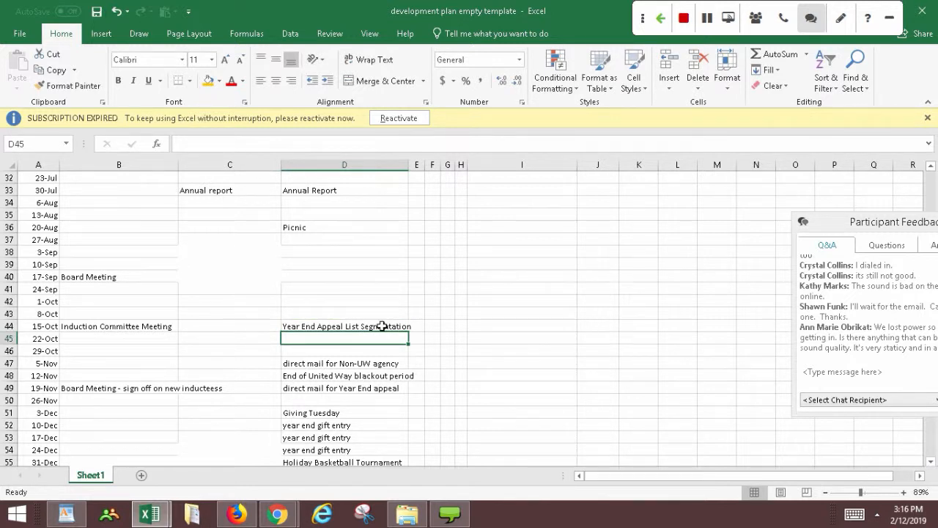
Fill cells D44 to D46, covering 15-Oct to 29-Oct, with the same orange used for budget prep.
drag(382, 326, 380, 347)
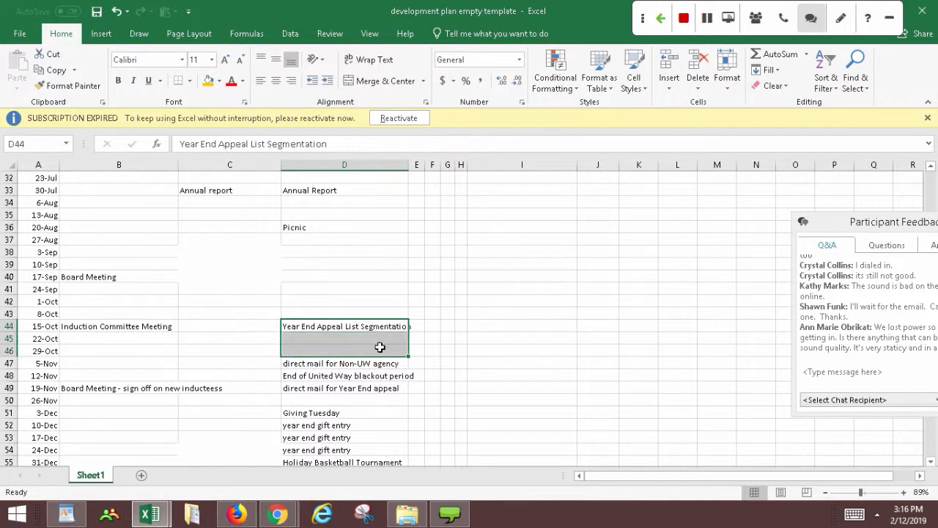
click(476, 346)
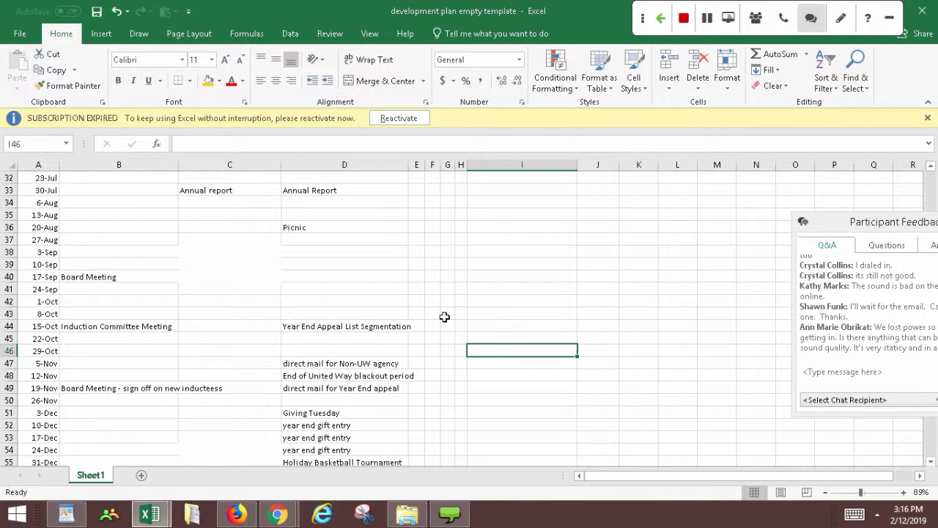
drag(375, 332, 365, 356)
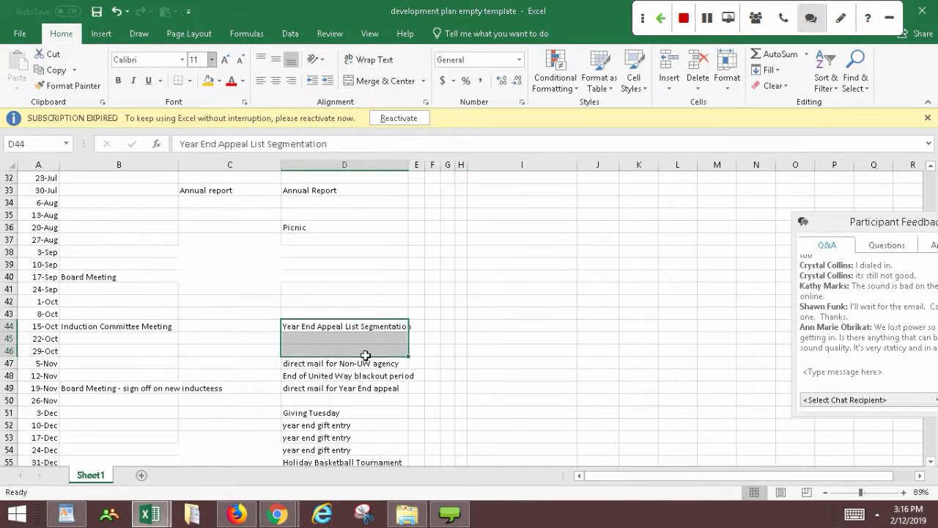
click(208, 80)
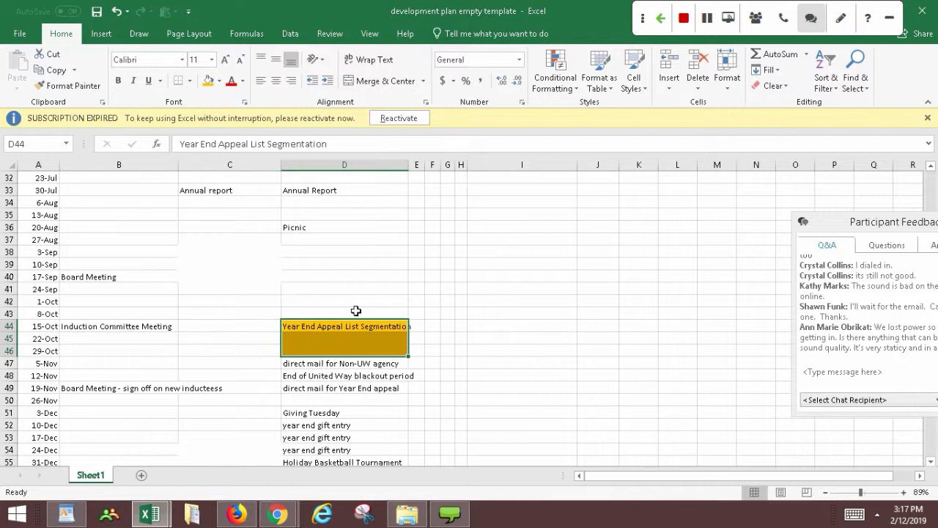
click(496, 351)
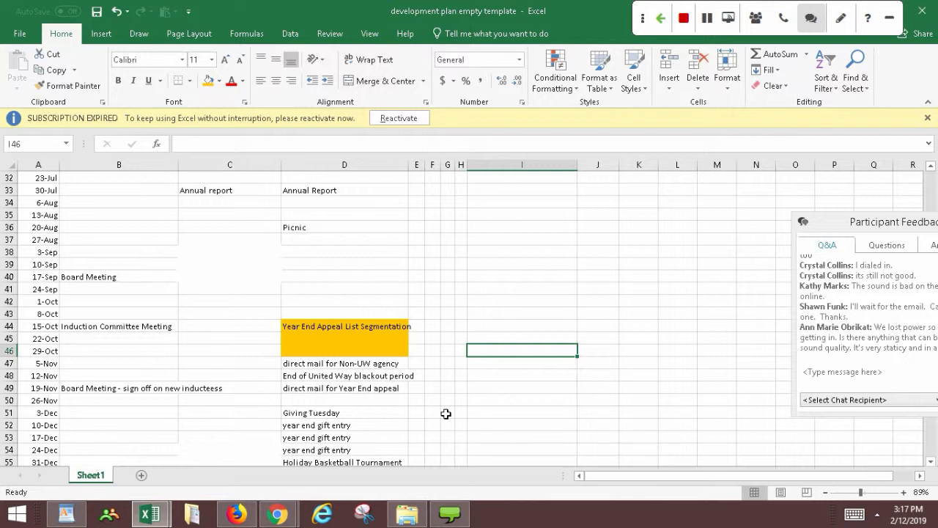
Enter "Press releases for new inductees" in column C for the 26-Nov row, cell C50.
click(931, 462)
click(931, 462)
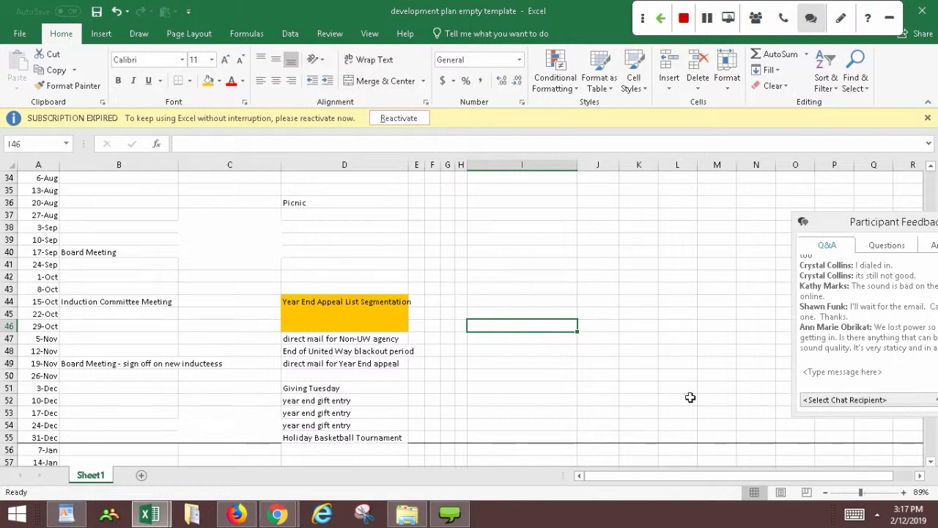
click(637, 374)
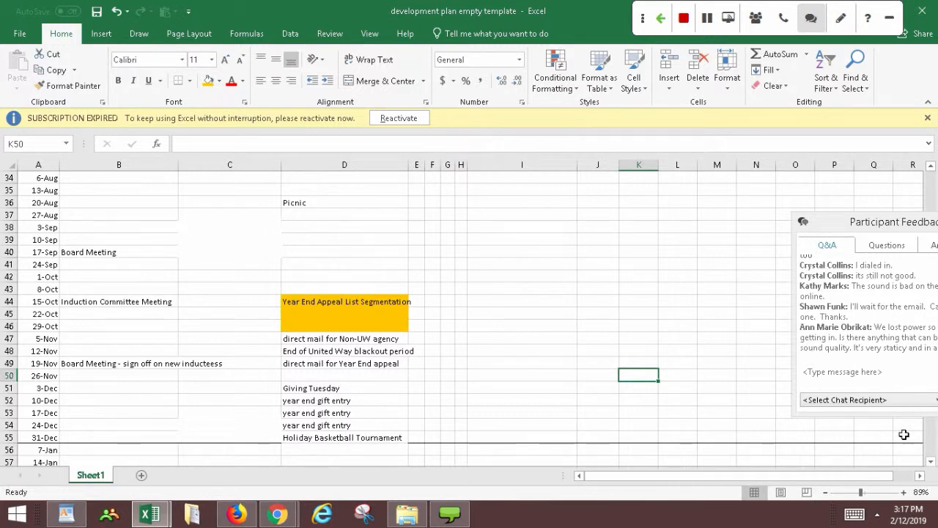
click(598, 288)
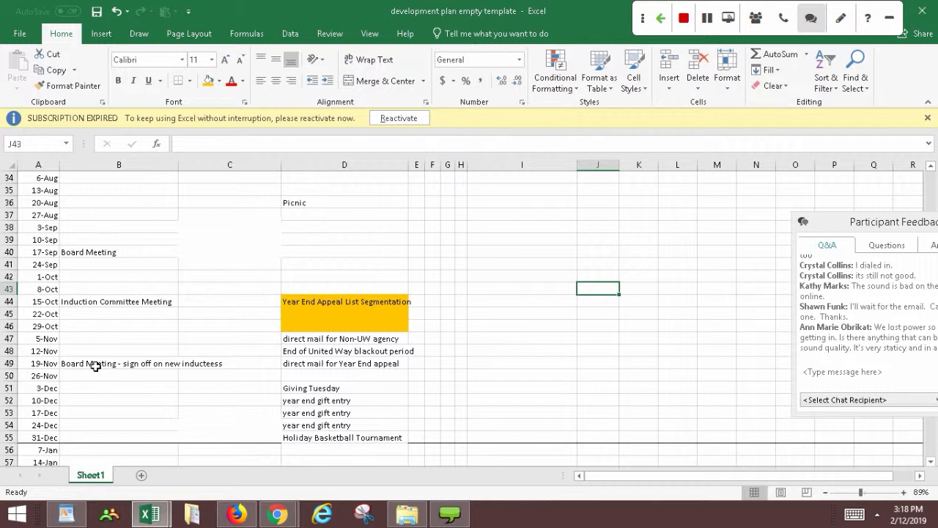
click(199, 376)
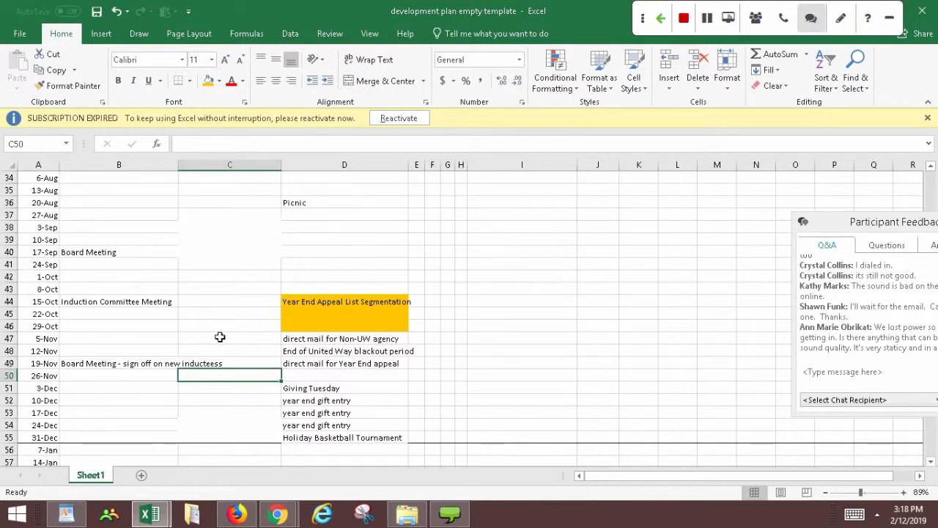
text(Press )
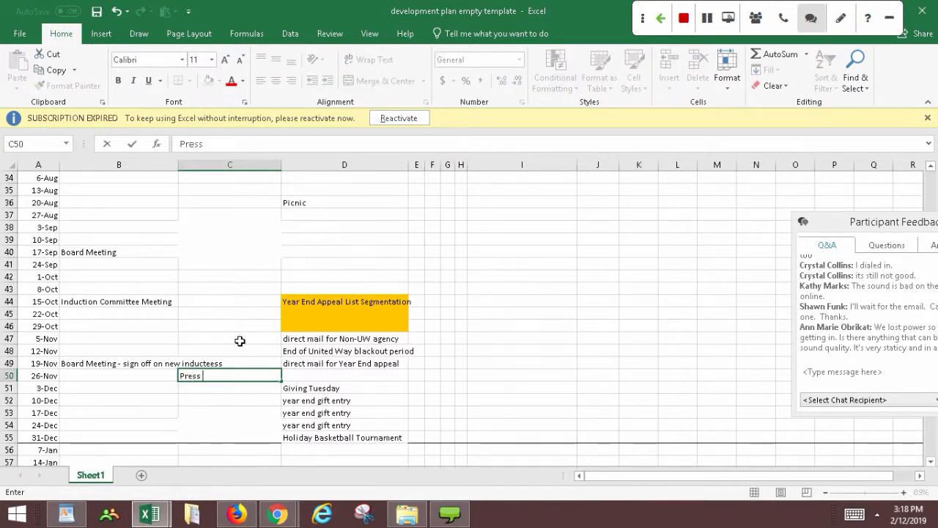
text(releases for)
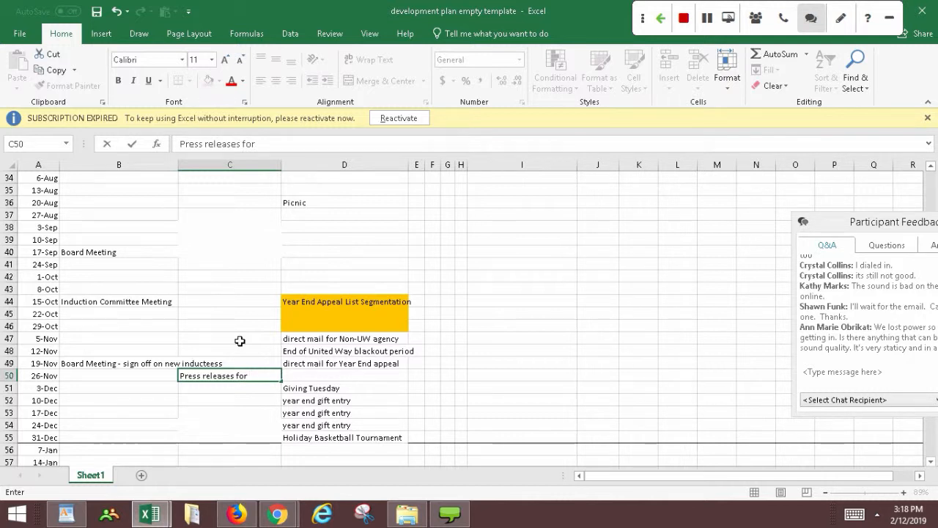
text( new induc)
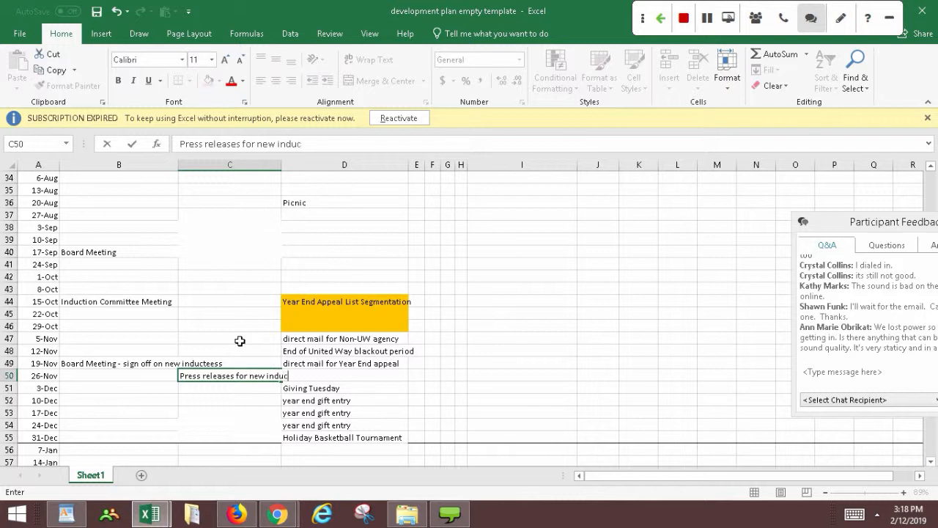
text(tees)
key(ctrl+Return)
Enter "create collateral for banquet" in column C for the 14-Jan row, cell C57.
key(Down)
key(Down)
key(Down)
key(Down)
key(Down)
key(Down)
key(Down)
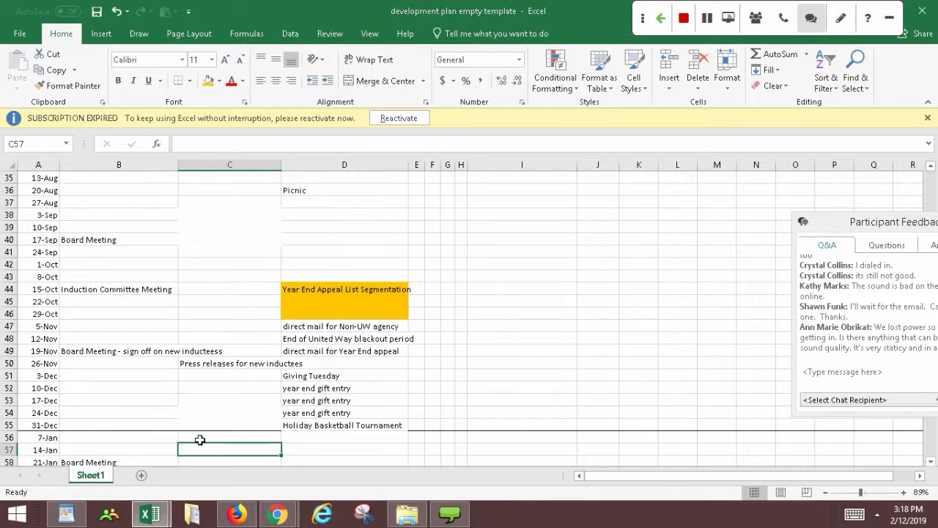
text(create )
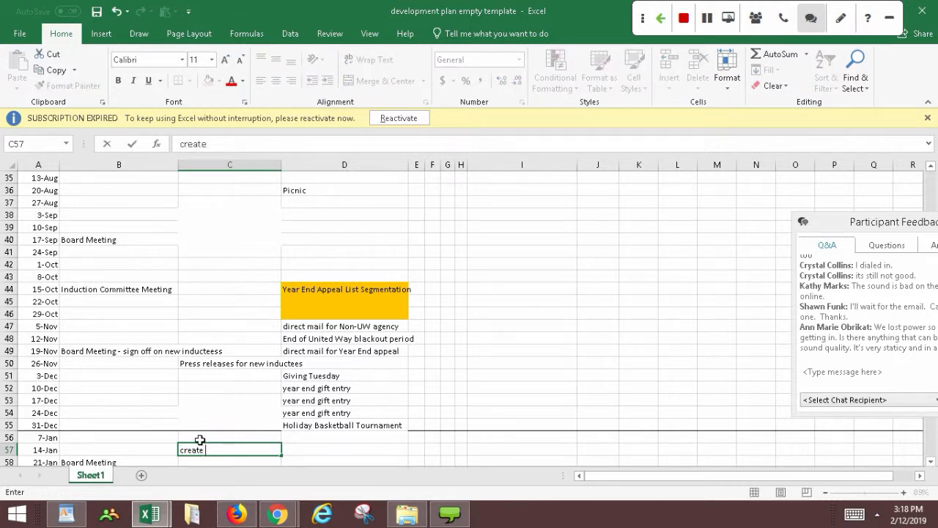
text(collateral for ban)
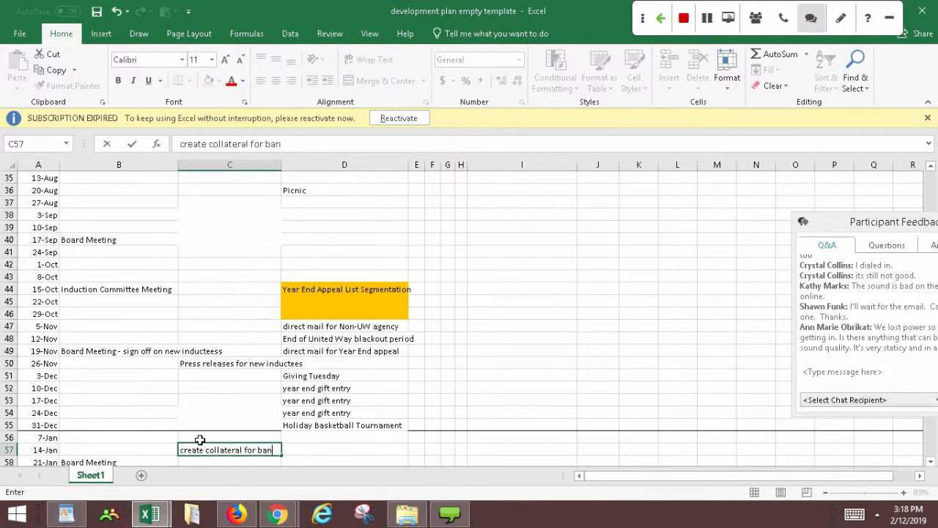
text(quet)
key(Return)
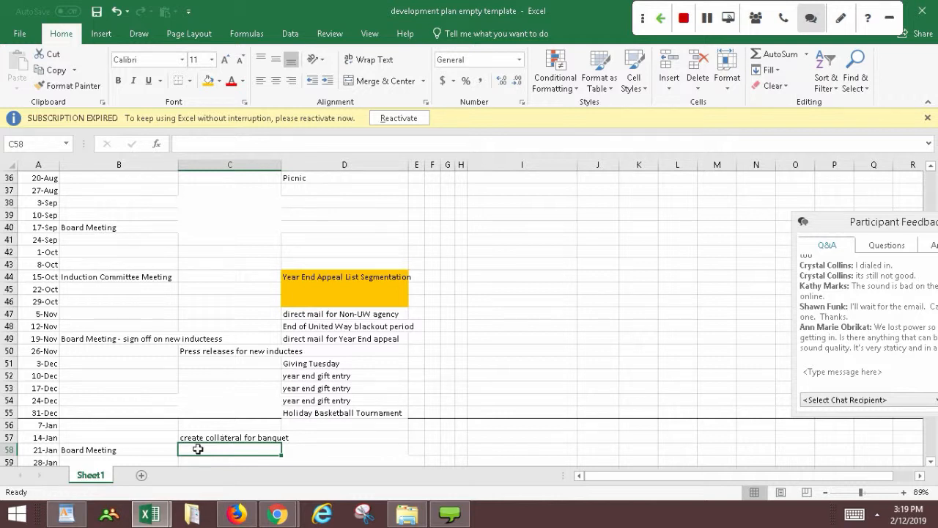
Examine the second-year rows from the 21-Jan board meeting through 31-Mar, including the weeks around the Annual Induction Banquet.
click(122, 450)
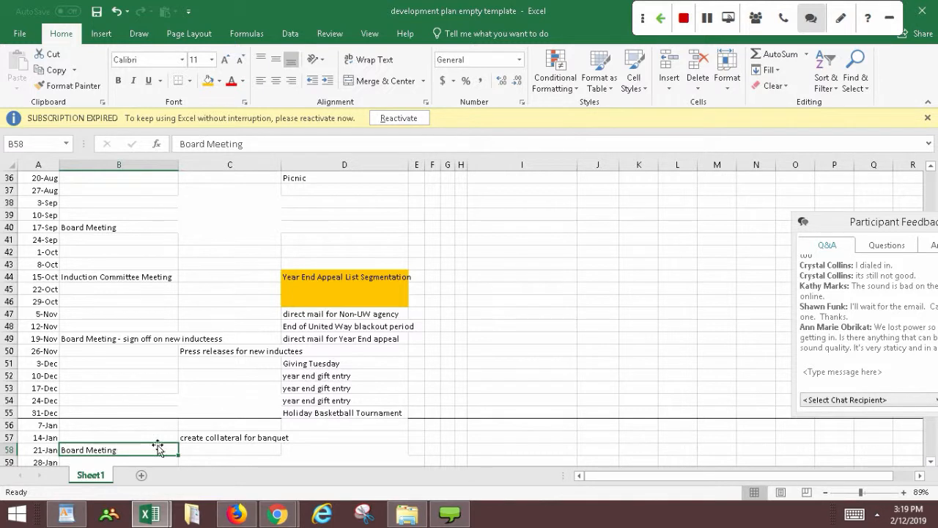
click(224, 447)
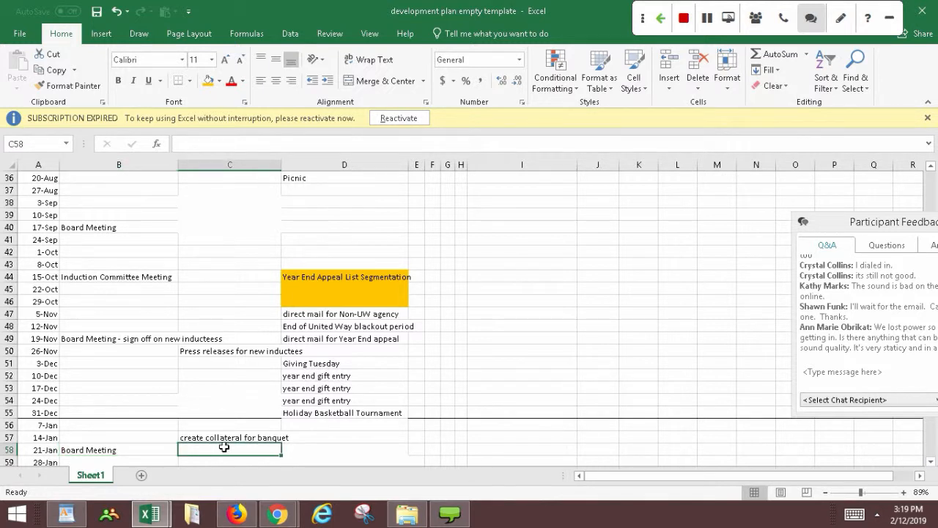
click(475, 448)
key(Left)
key(Down)
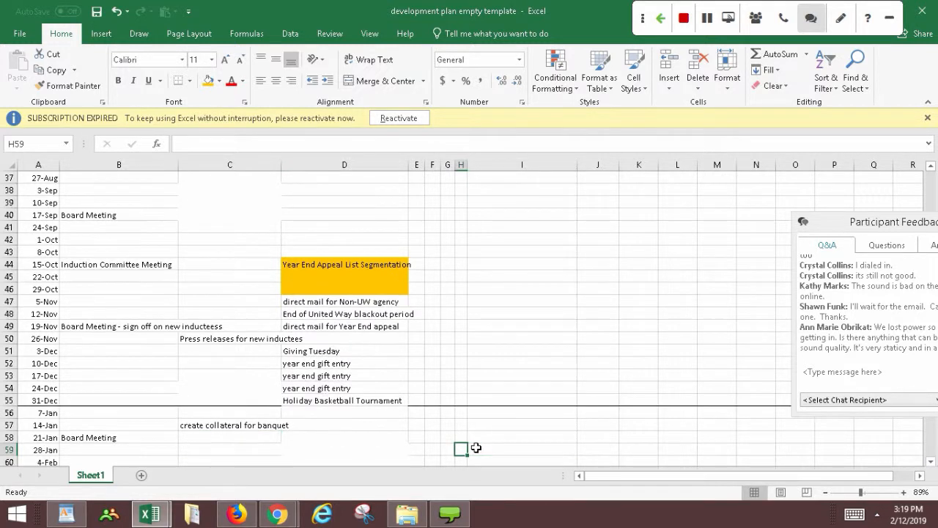
click(235, 445)
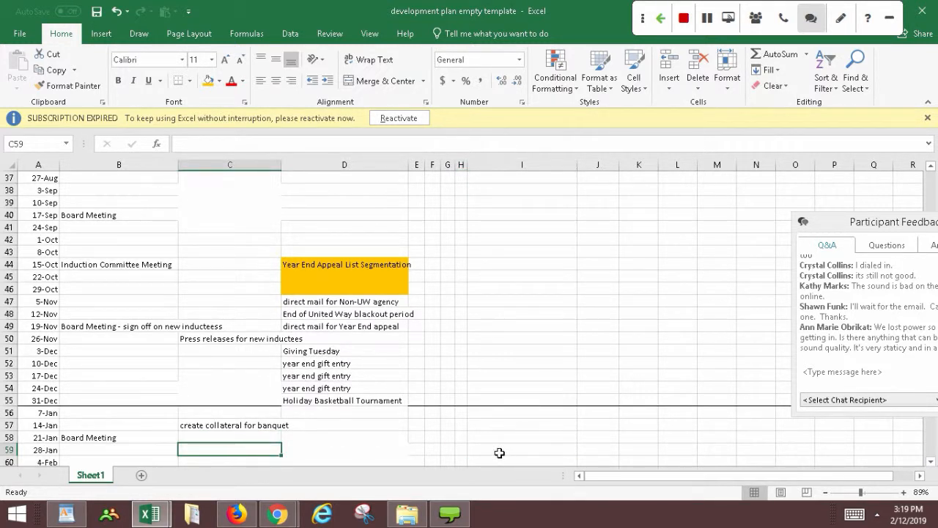
key(Down)
key(Down)
key(Down)
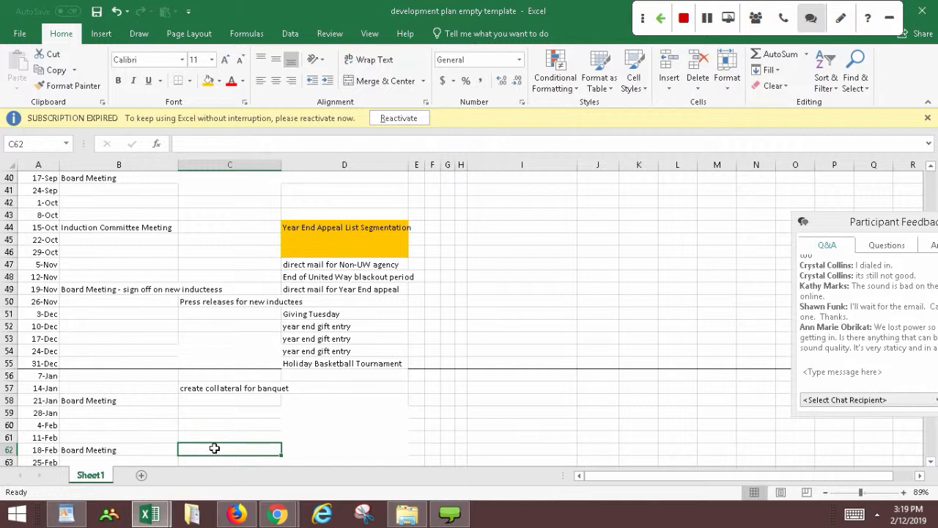
click(521, 451)
key(Left)
key(Left)
key(Left)
key(Left)
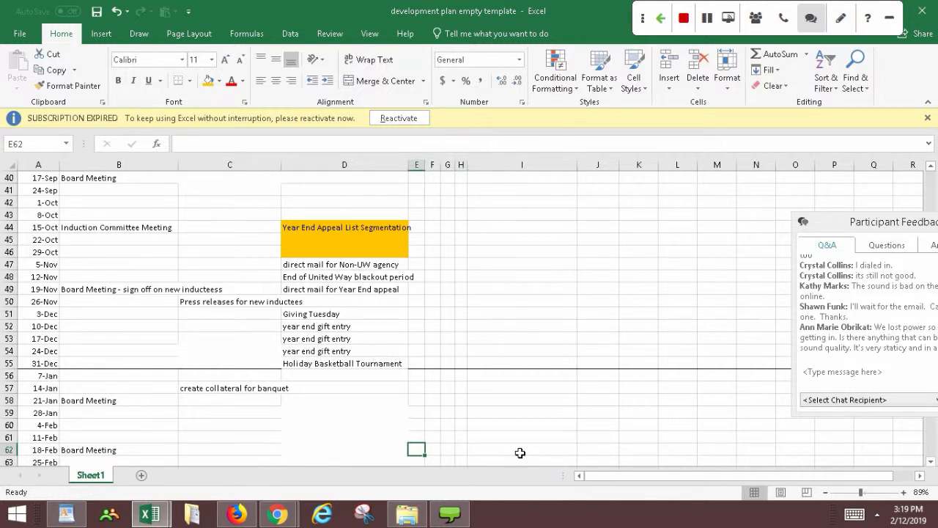
click(542, 449)
key(Down)
key(Down)
key(Down)
key(Down)
key(Down)
key(Down)
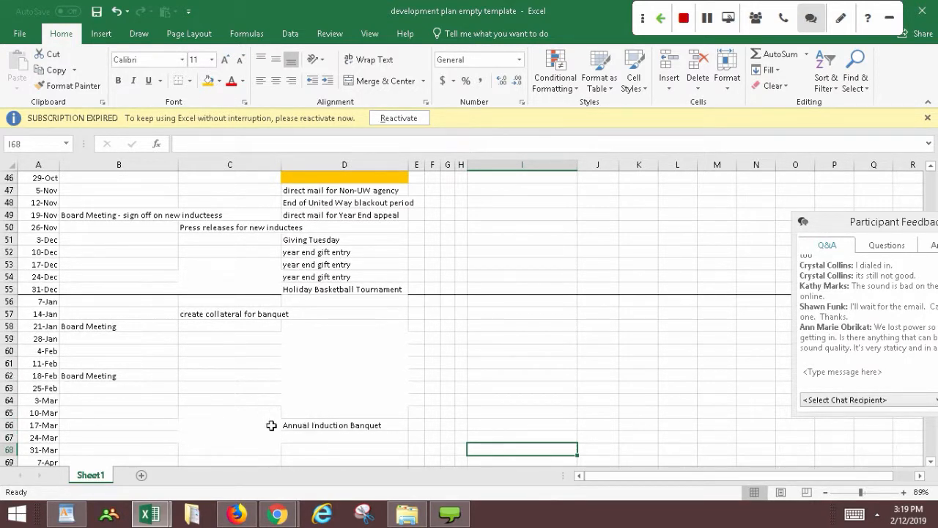
Enter "Deadline for all sponsorships" in column D for the 10-Mar row, cell D65.
click(310, 415)
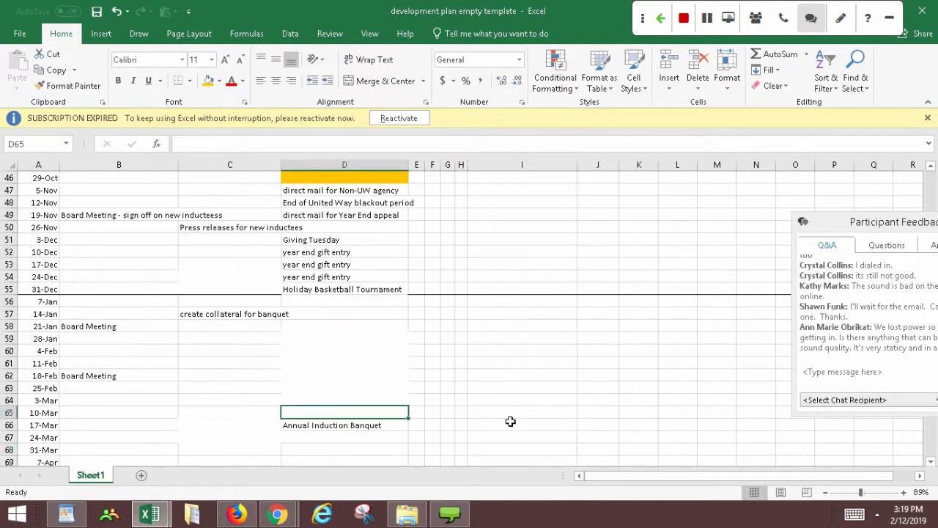
text(Deadli)
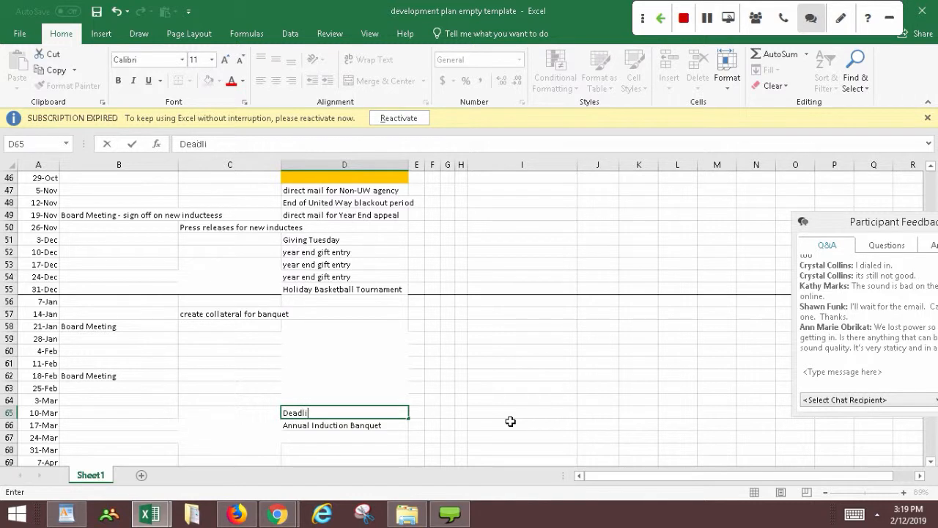
text(ne for all spon)
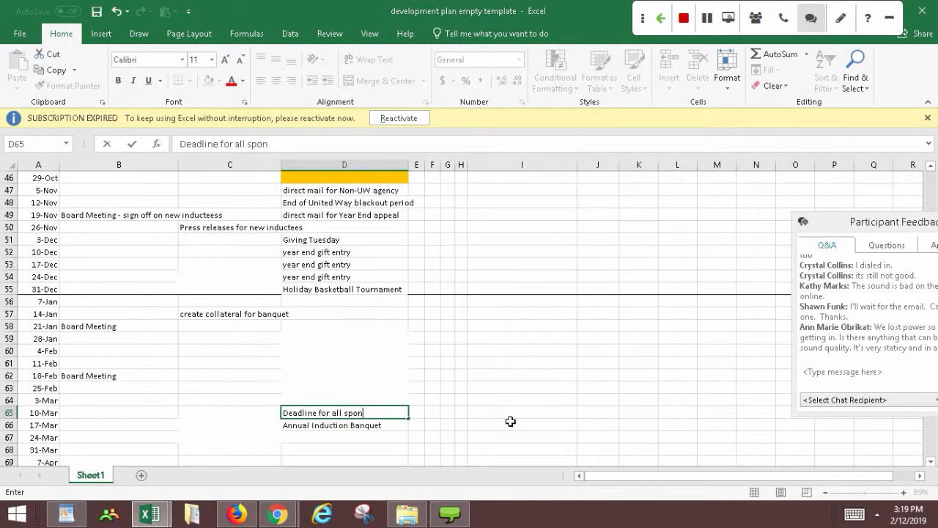
text(sorship)
key(BackSpace)
key(BackSpace)
key(BackSpace)
key(BackSpace)
text(ships)
key(ctrl+Return)
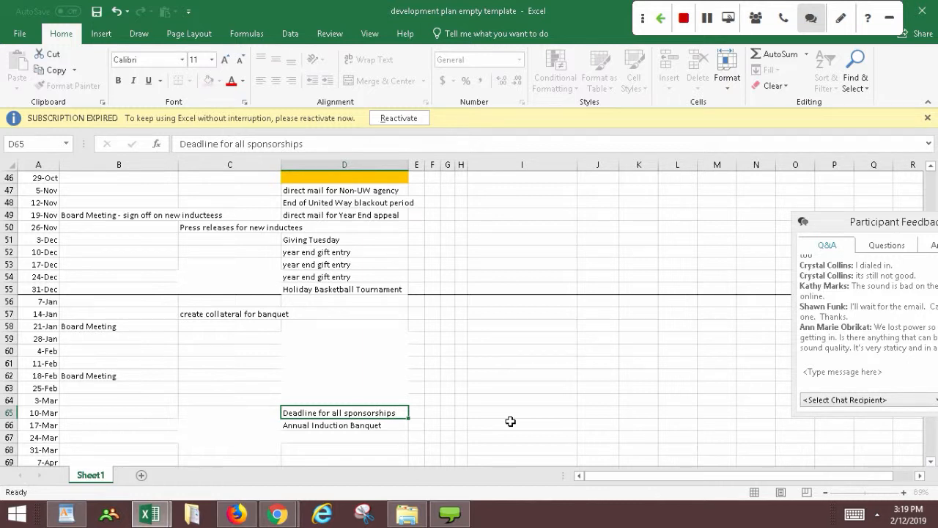
Enter "Program to printer" in column C for the 10-Mar row, cell C65.
key(Left)
key(Left)
key(Right)
text(Pr)
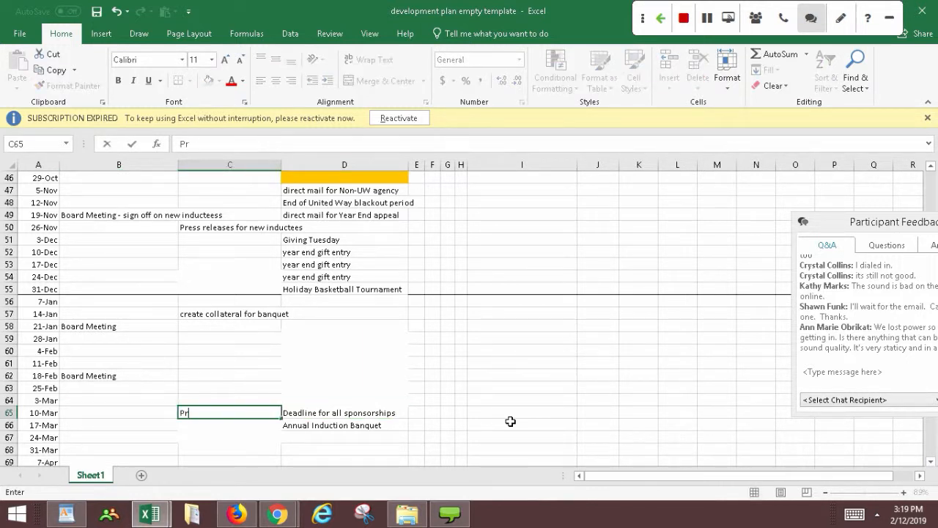
text(ogram to printer)
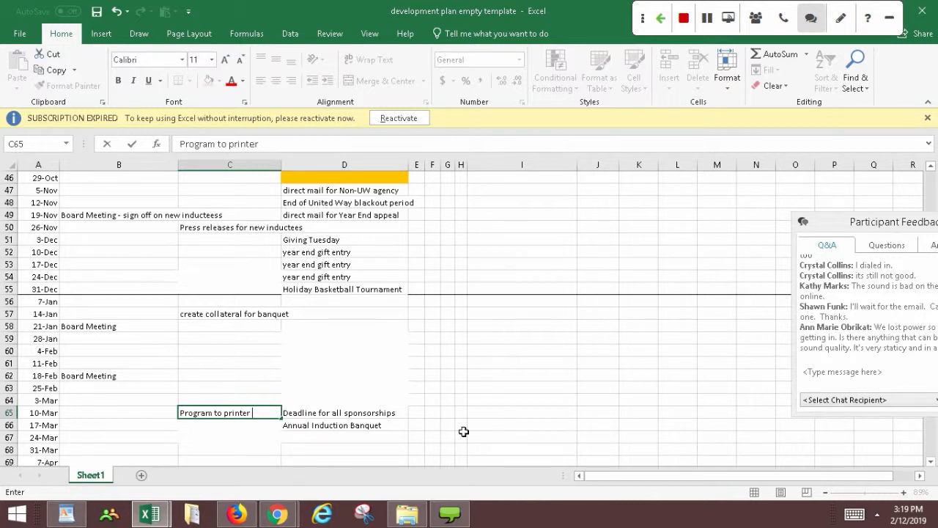
click(254, 412)
key(Return)
Examine the remaining second-year rows from 24-Mar to the end of the calendar at 23-Jun.
key(Down)
key(Down)
key(Down)
key(Down)
key(Down)
key(Down)
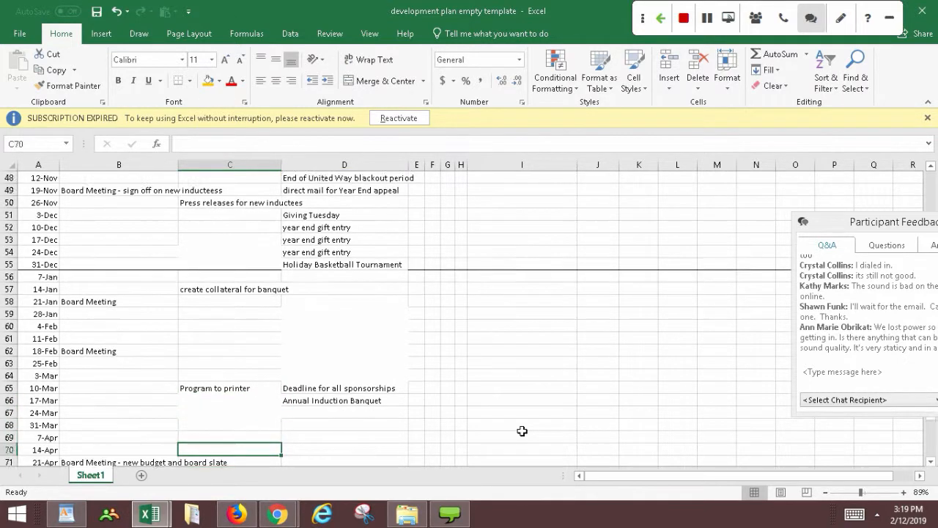
key(Down)
key(Down)
key(Down)
key(Down)
key(Down)
key(Down)
key(Down)
key(Down)
key(Down)
key(Down)
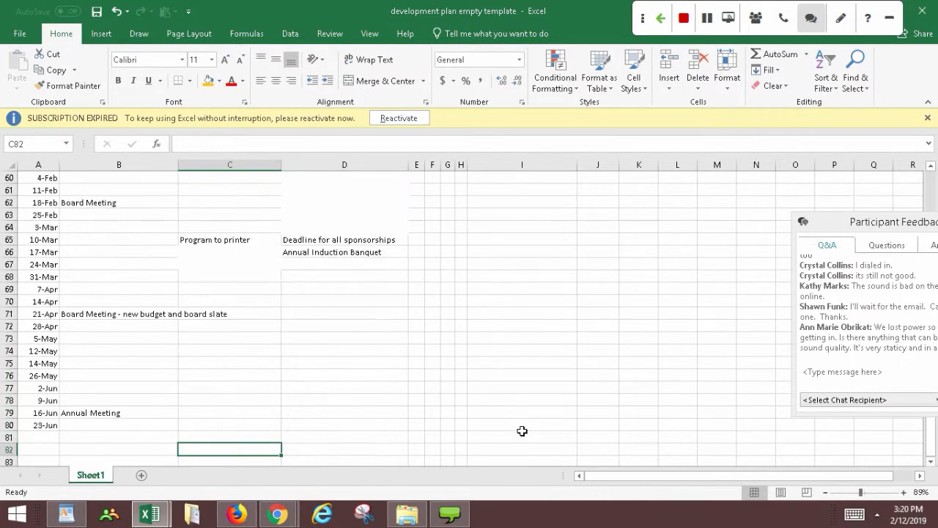
Enter "deadline for sponsorship signage" in column D for the 9-Jul row, cell D30, one week before the Golf Tournament.
key(Up)
key(Up)
key(Up)
key(Up)
key(Up)
key(Up)
key(Up)
key(Up)
key(Up)
key(Up)
key(Up)
key(Up)
key(Up)
key(Up)
key(Up)
key(Up)
key(Up)
key(Up)
key(Up)
key(Up)
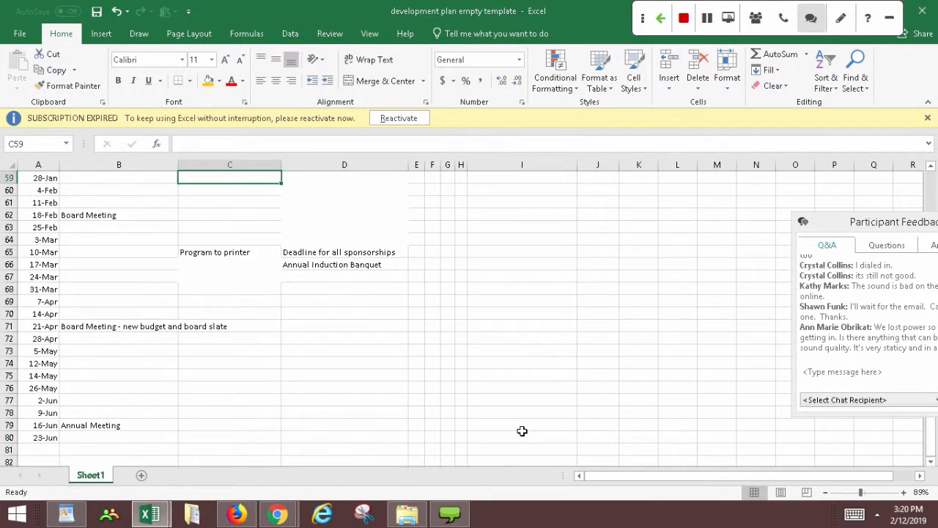
key(Up)
key(Up)
key(Up)
key(Up)
key(Up)
key(Up)
key(Up)
key(Up)
key(Up)
key(Up)
key(Up)
key(Up)
key(Up)
key(Up)
key(Up)
key(Up)
key(Up)
key(Up)
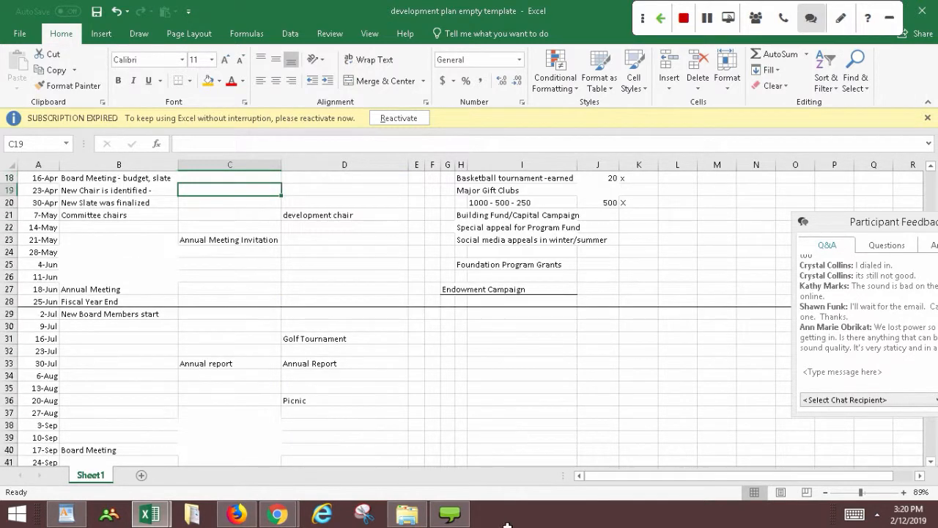
click(239, 339)
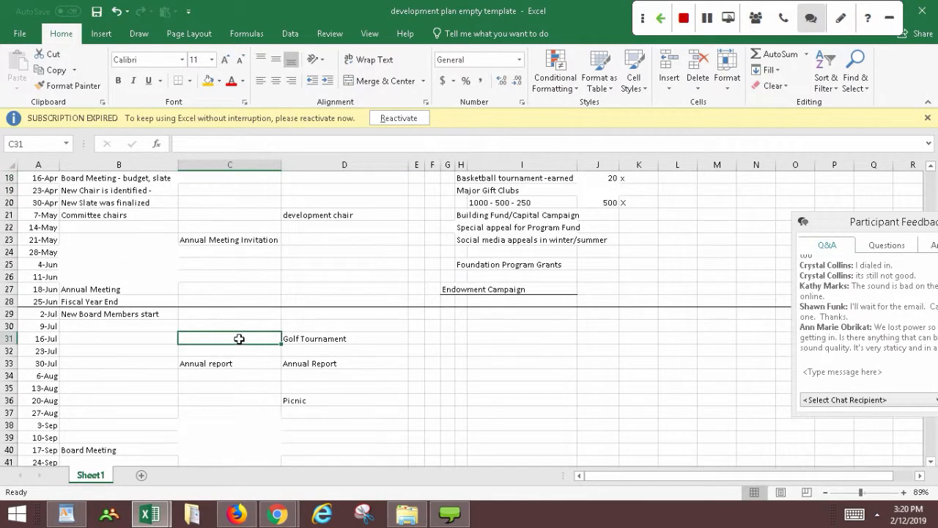
click(312, 326)
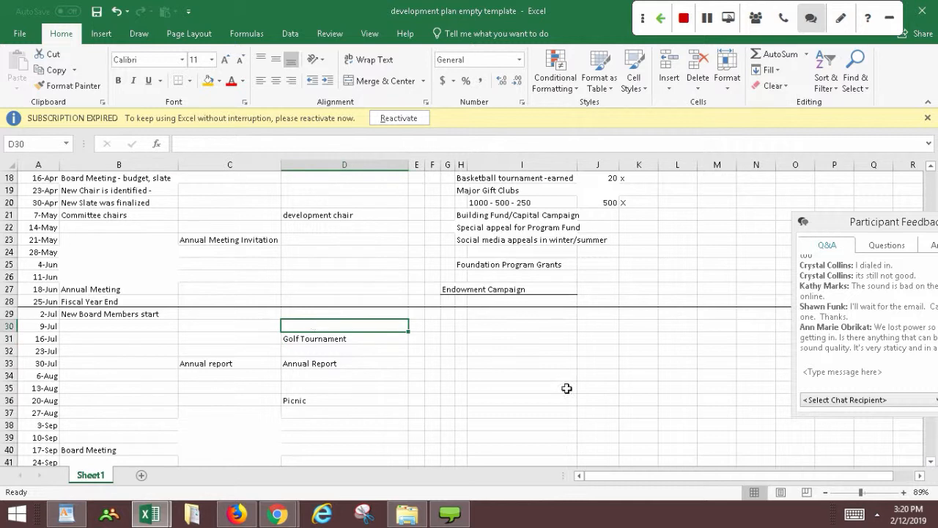
text(deadline)
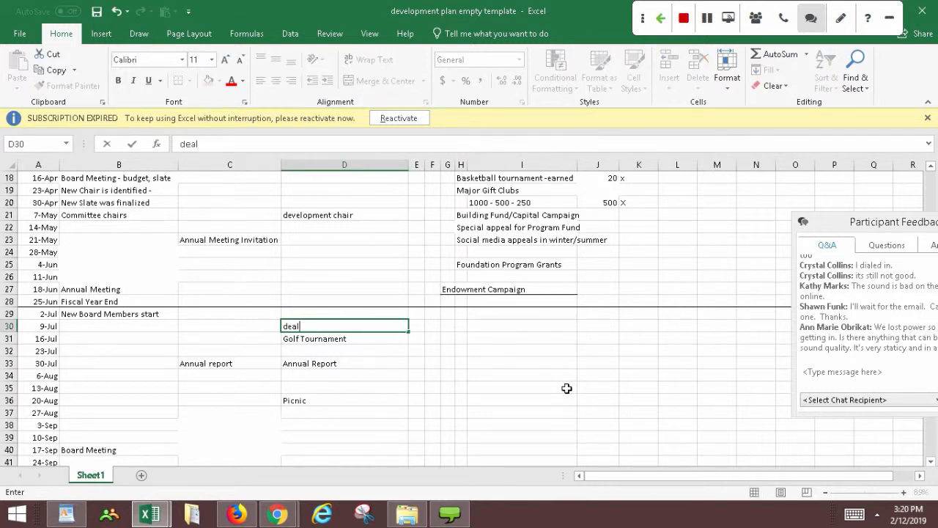
text( for sponsor)
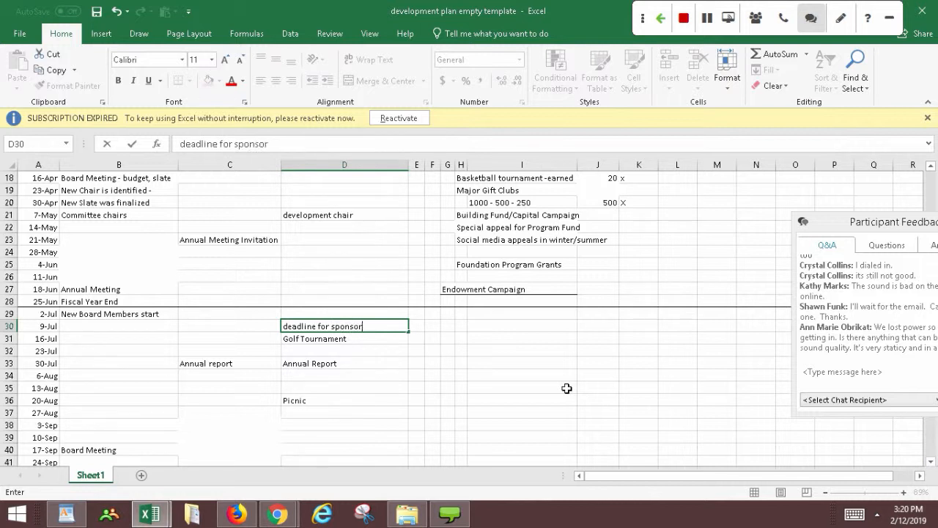
text(ship signage)
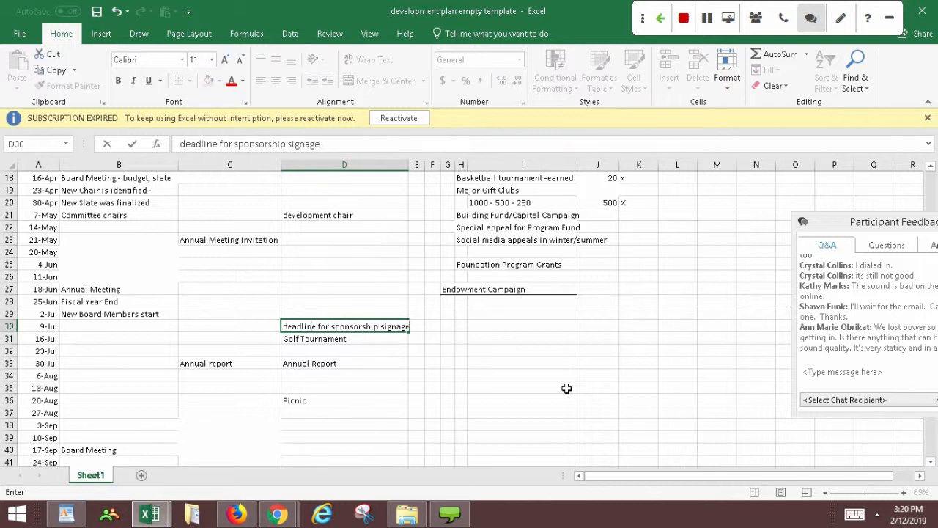
key(Left)
Enter "invitations to golf tournament" in column C for the 4-Jun row, cell C25.
key(Left)
key(Down)
key(Right)
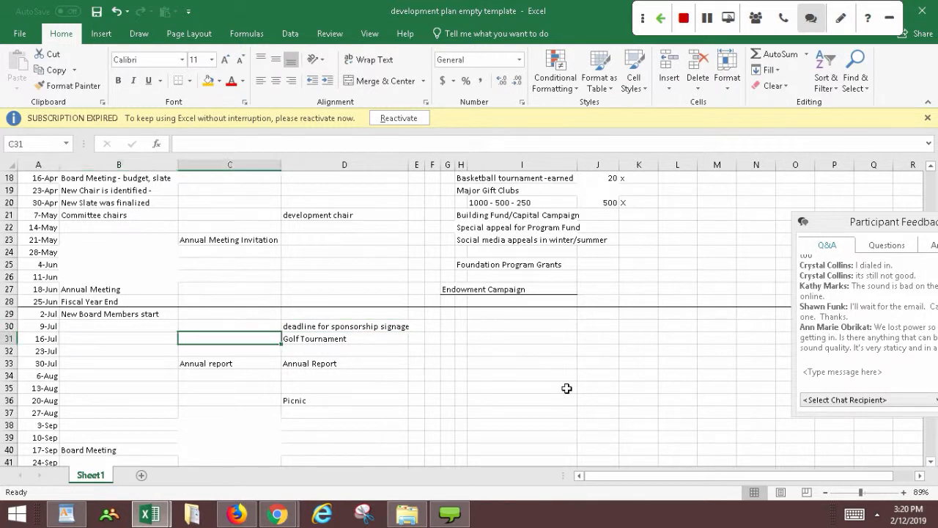
key(Right)
key(Left)
key(Up)
key(Up)
key(Up)
key(Up)
key(Up)
key(Up)
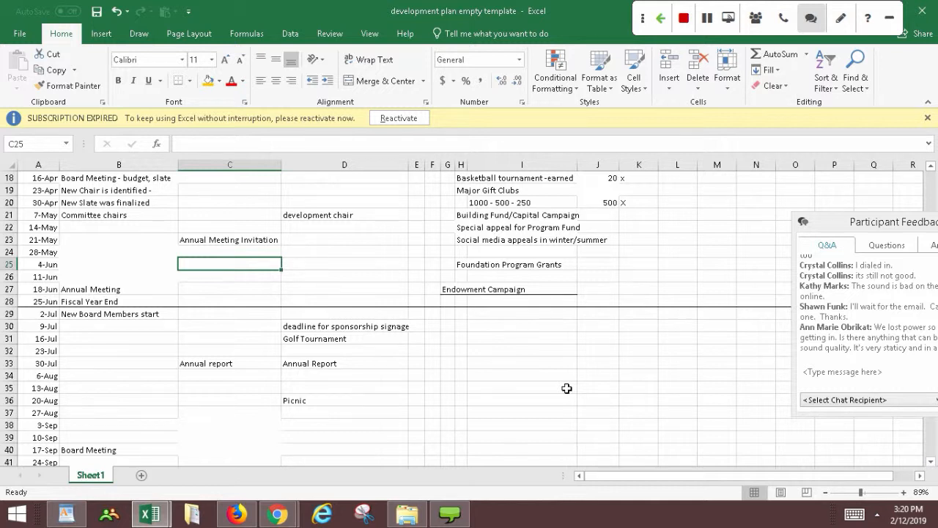
text(invita)
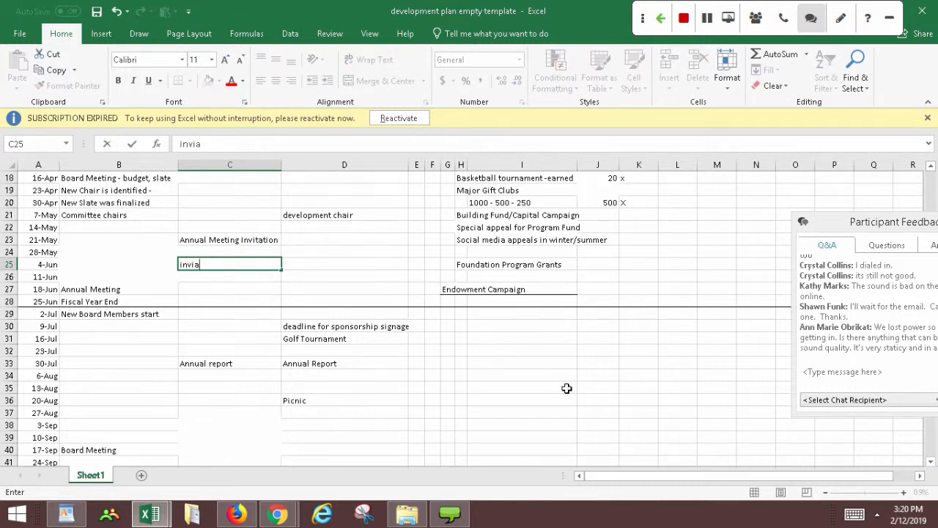
text(tions to gol)
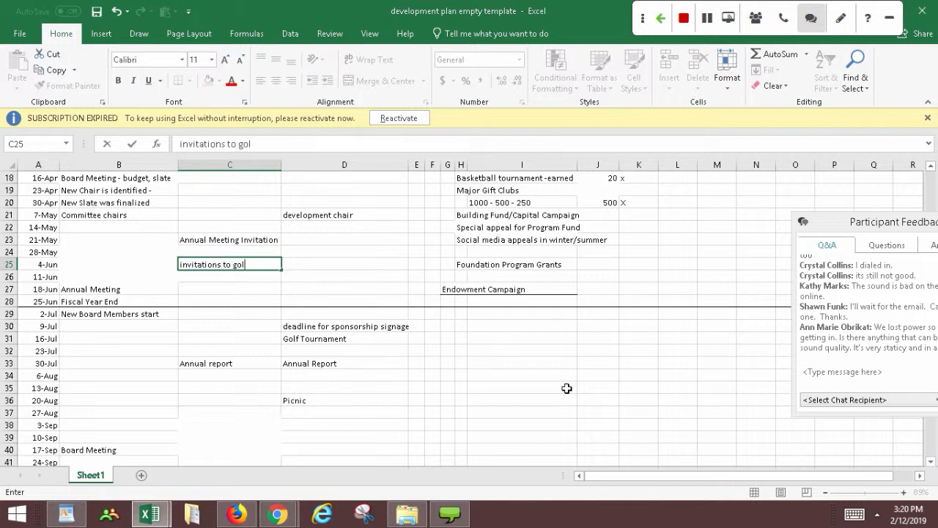
text(f tournament)
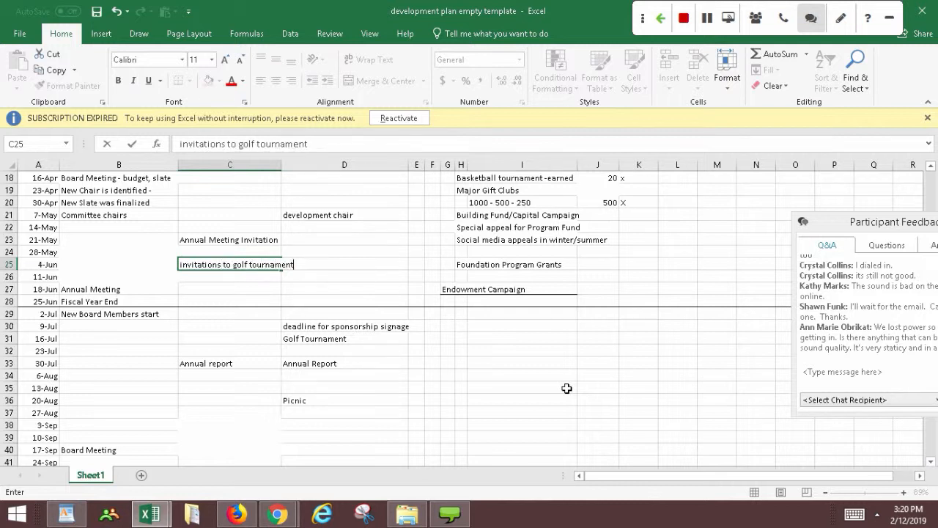
key(ctrl+Return)
Enter "banquet ad deadline" in column D for the first-year 12-Mar row, cell D13.
key(Up)
key(Up)
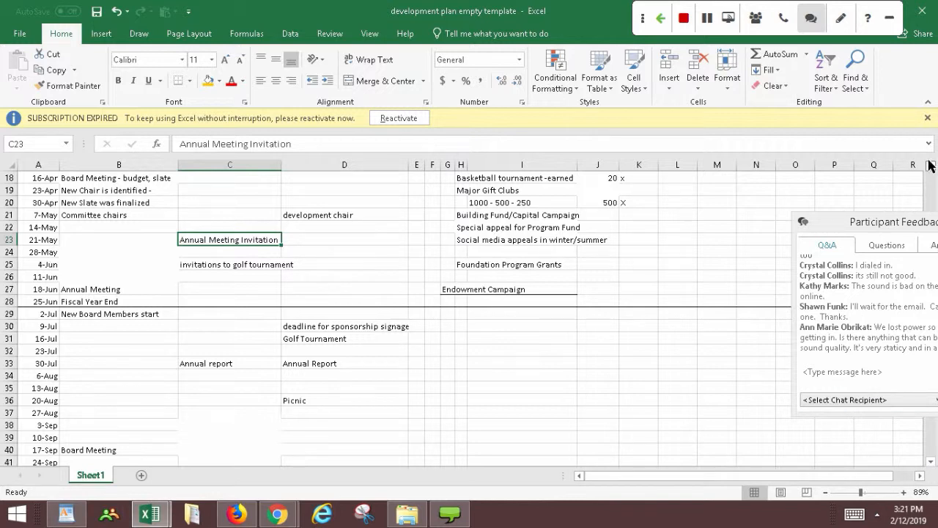
drag(929, 166, 929, 169)
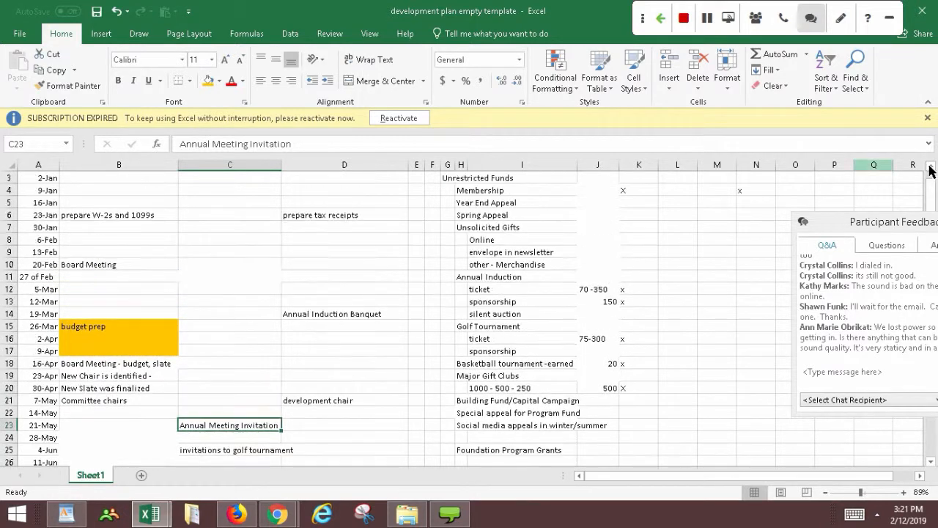
click(304, 302)
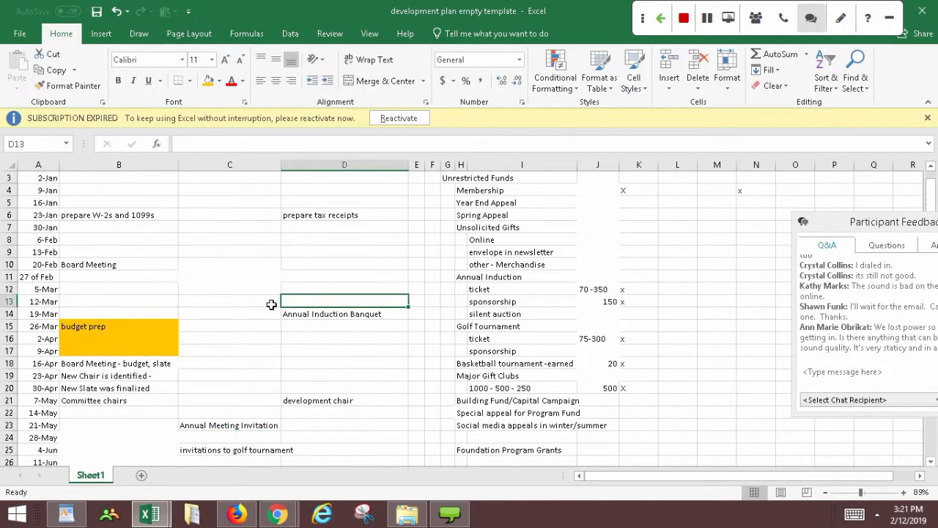
text(banqut)
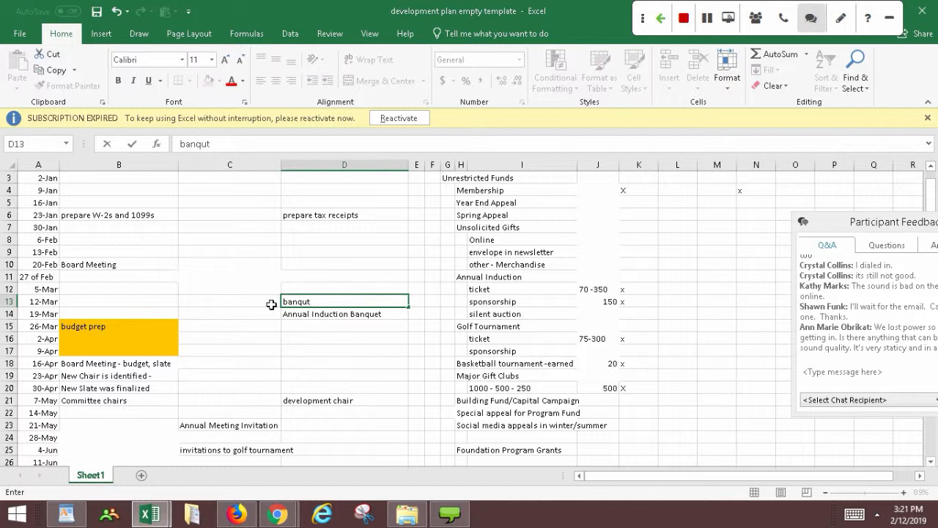
key(BackSpace)
text(et ad deadline)
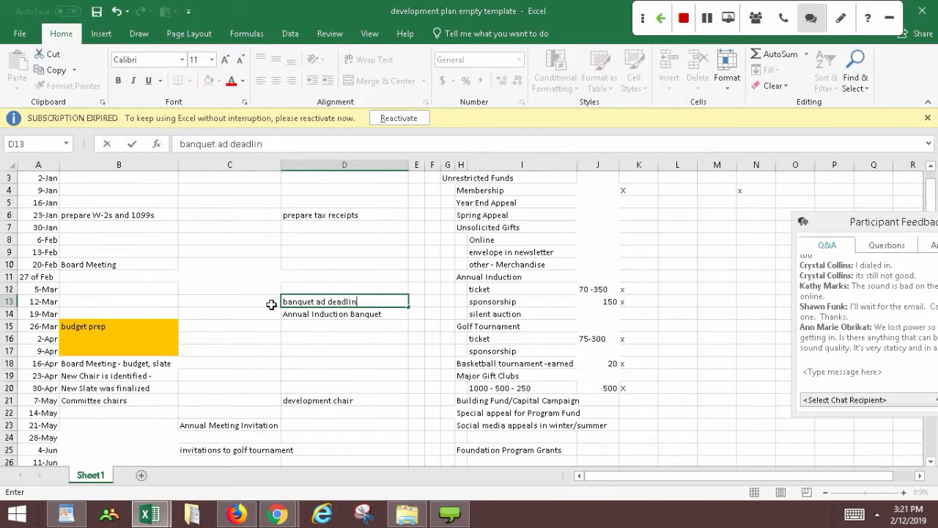
key(Left)
Enter "Program to printer" in column C for the first-year 12-Mar row, cell C13.
key(Left)
key(Right)
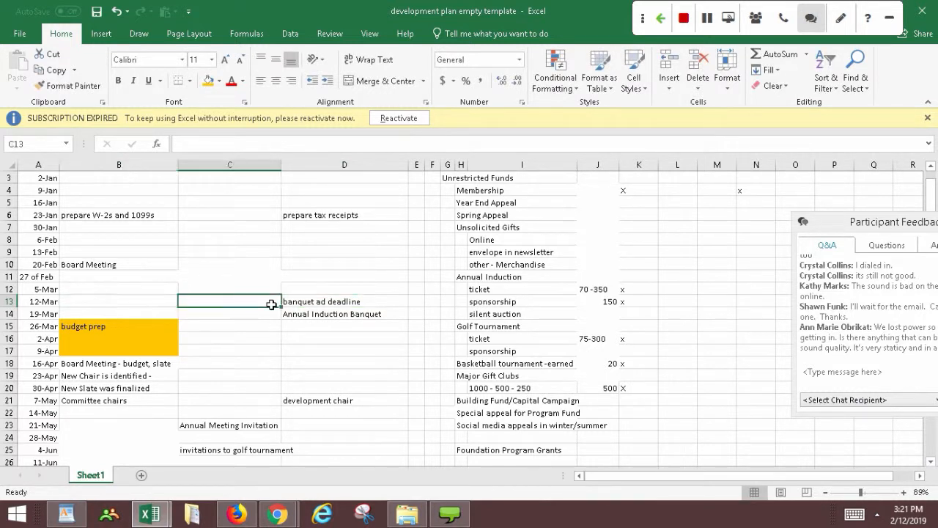
text(pr)
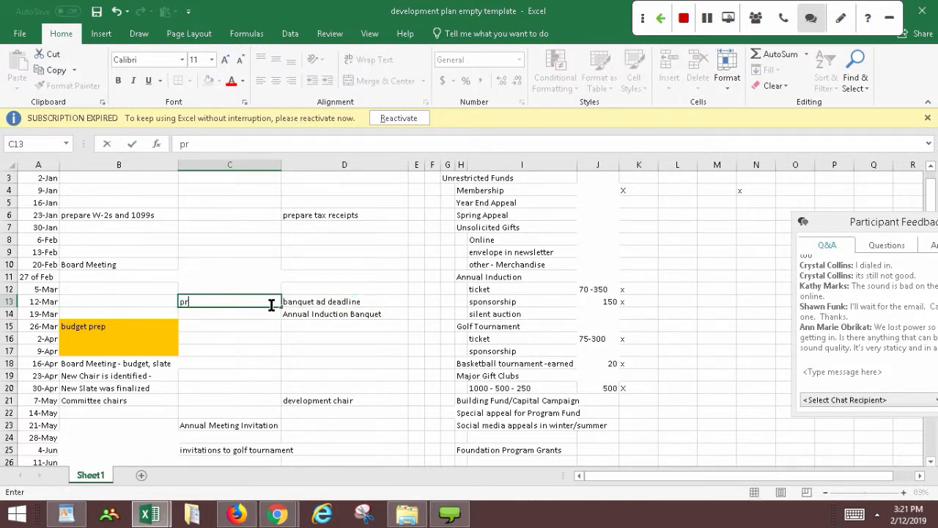
text(ogram to printer)
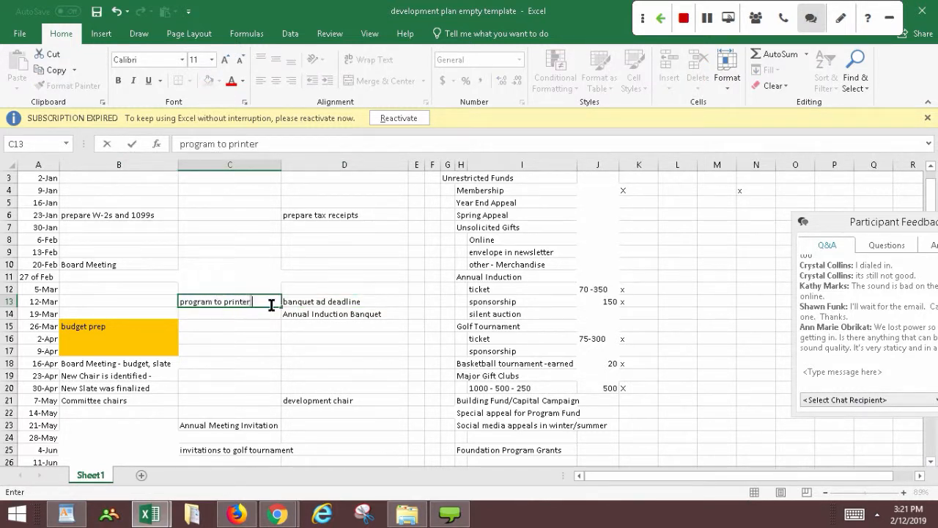
key(Return)
Enter "Press releases for tourney" in column C for the 10-Dec row, cell C52.
key(Down)
key(Down)
key(Down)
key(Down)
key(Down)
key(Down)
key(Down)
key(Down)
key(Down)
key(Down)
key(Down)
key(Down)
key(Down)
key(Down)
key(Down)
key(Down)
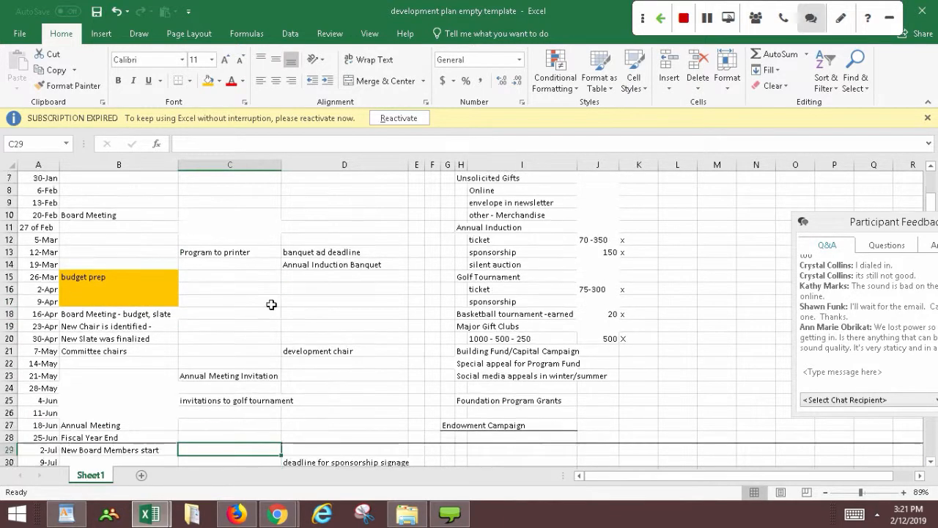
key(Down)
key(Down)
key(Down)
key(Down)
key(Down)
key(Down)
key(Down)
key(Down)
key(Down)
key(Down)
key(Down)
key(Down)
key(Down)
key(Down)
key(Down)
key(Down)
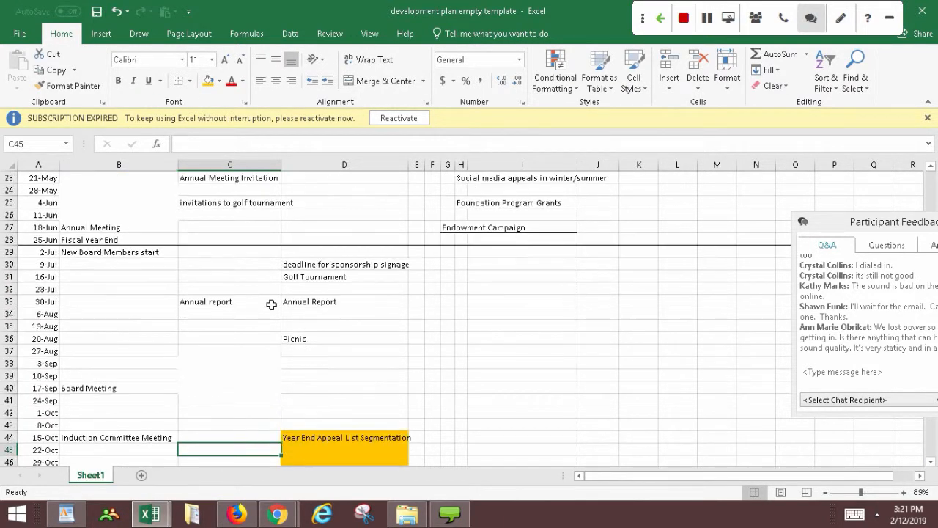
key(Down)
key(Down)
key(Down)
key(Down)
key(Down)
key(Down)
key(Down)
key(Down)
key(Down)
key(Down)
key(Down)
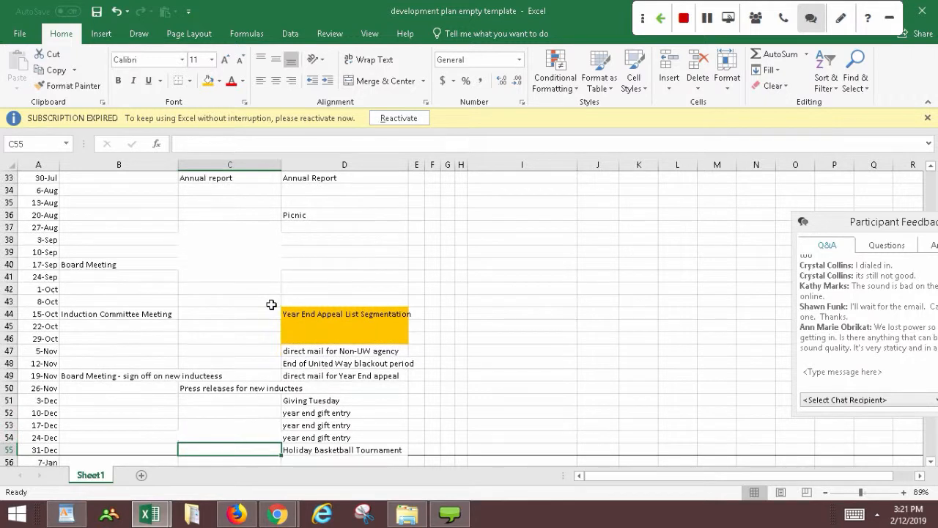
key(Up)
key(Up)
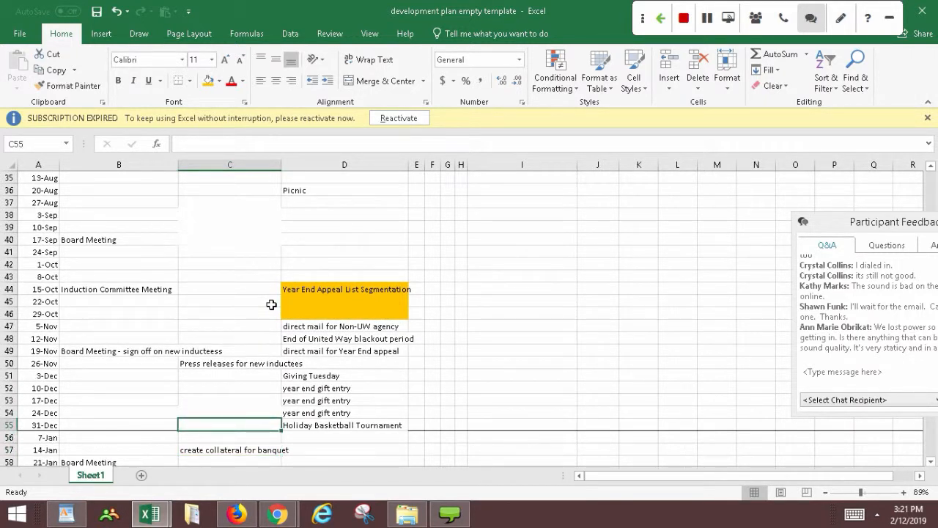
key(Up)
key(Up)
key(Up)
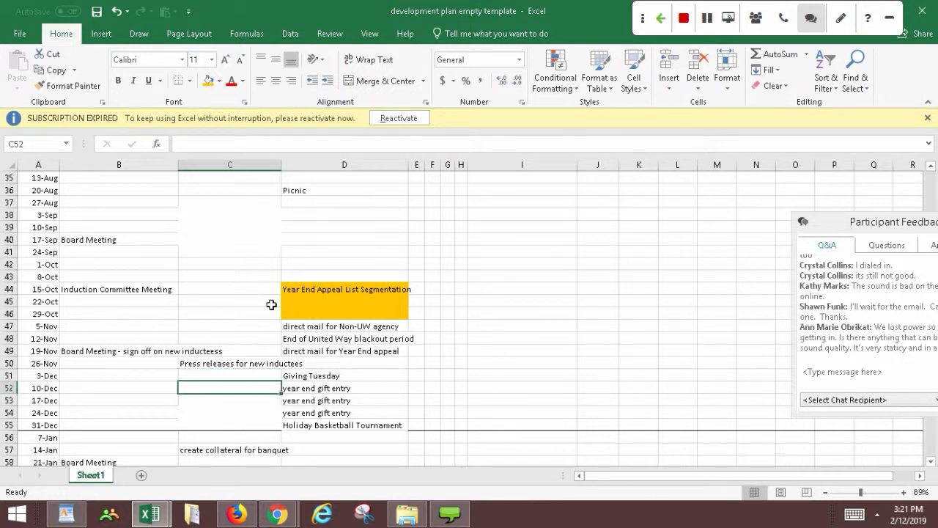
text(Press relas)
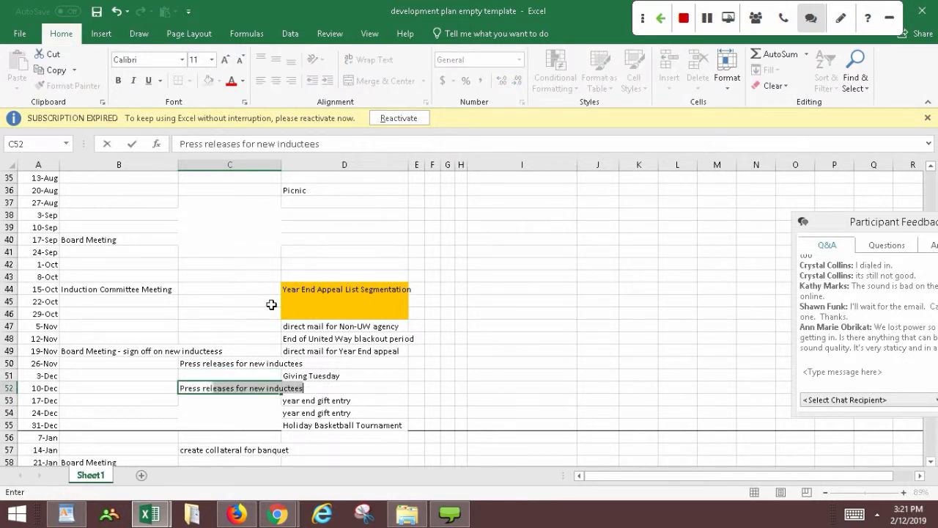
key(BackSpace)
key(BackSpace)
text(eases for tourney)
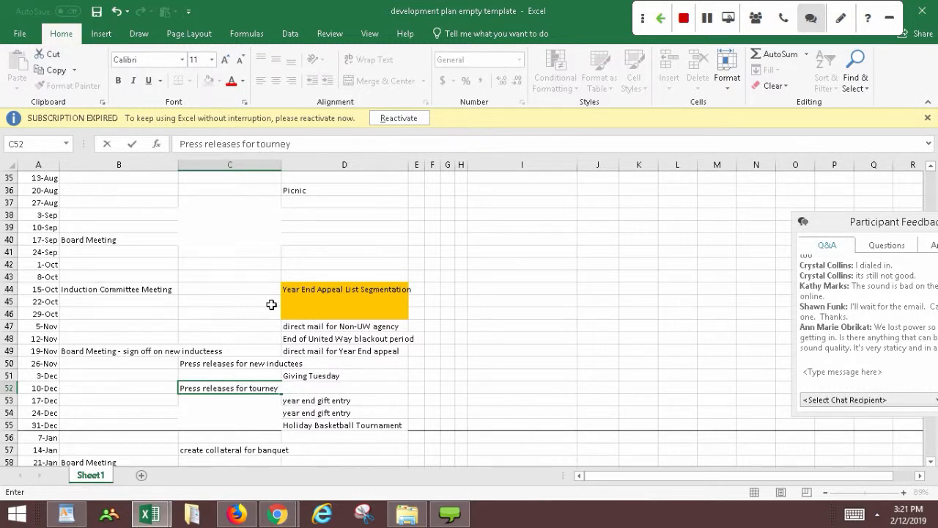
key(Return)
Enter "ad deadline for program" in column C for the 24-Dec row, cell C54, one week before the Holiday Basketball Tournament.
key(Down)
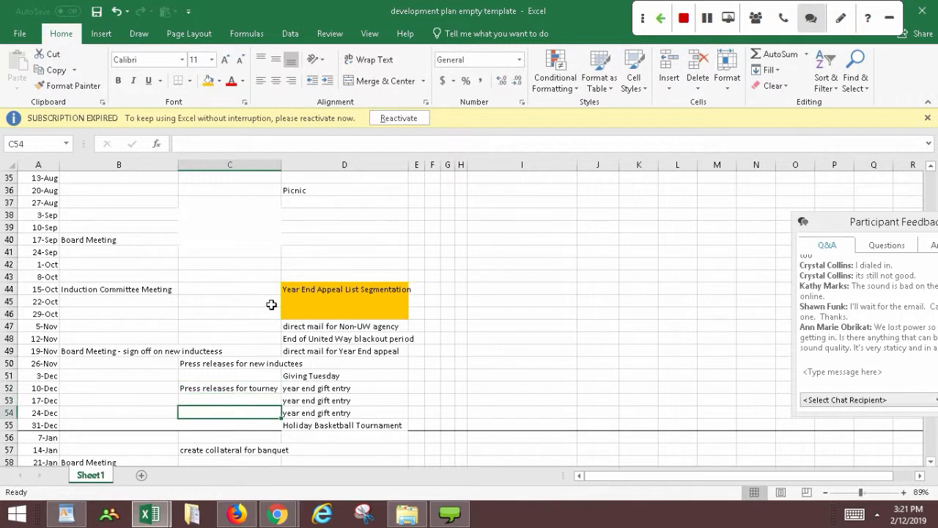
key(Right)
key(Left)
text(ad deadline )
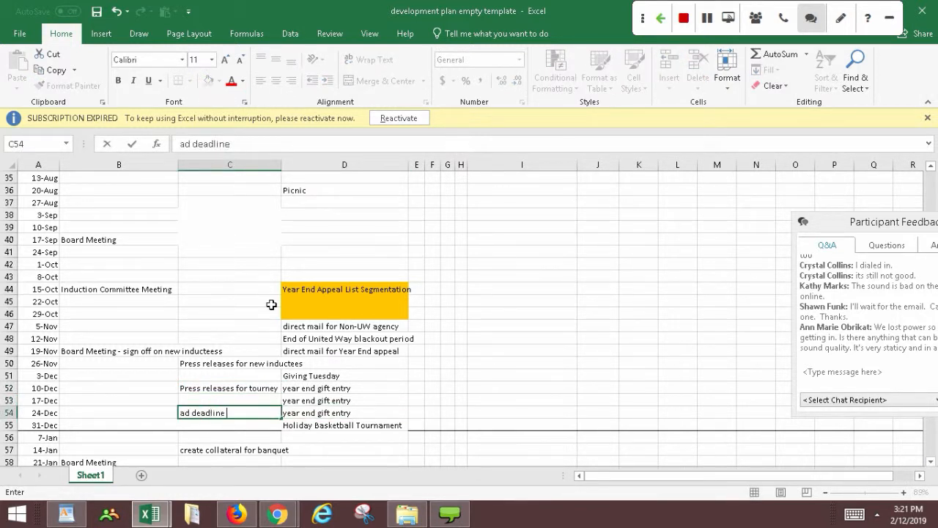
text(for program)
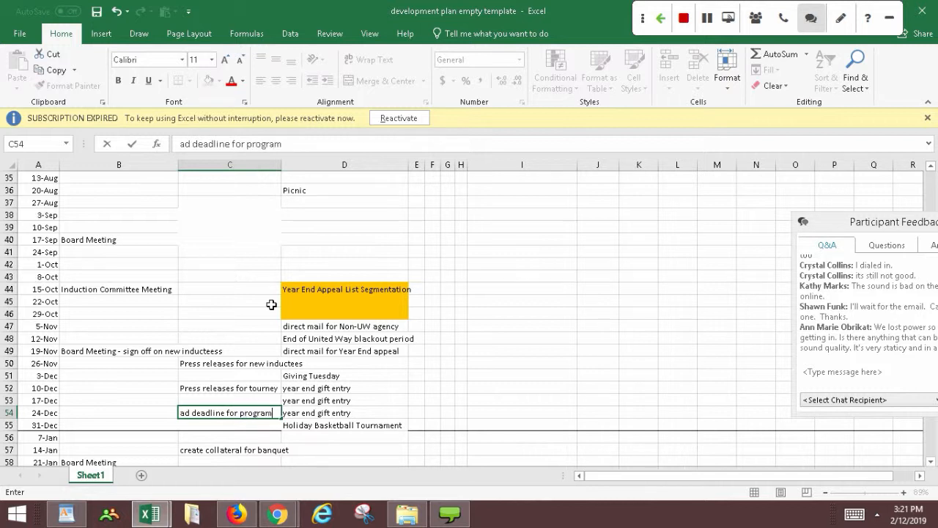
click(84, 412)
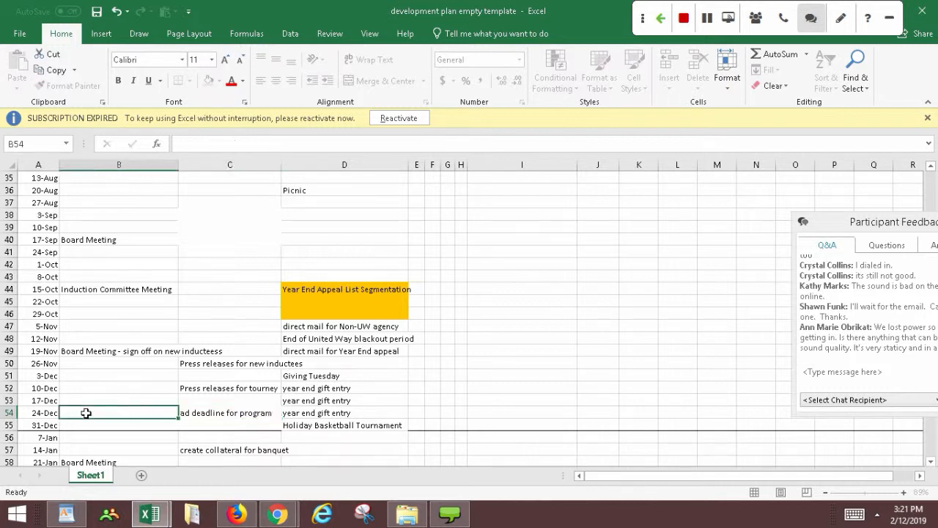
click(313, 420)
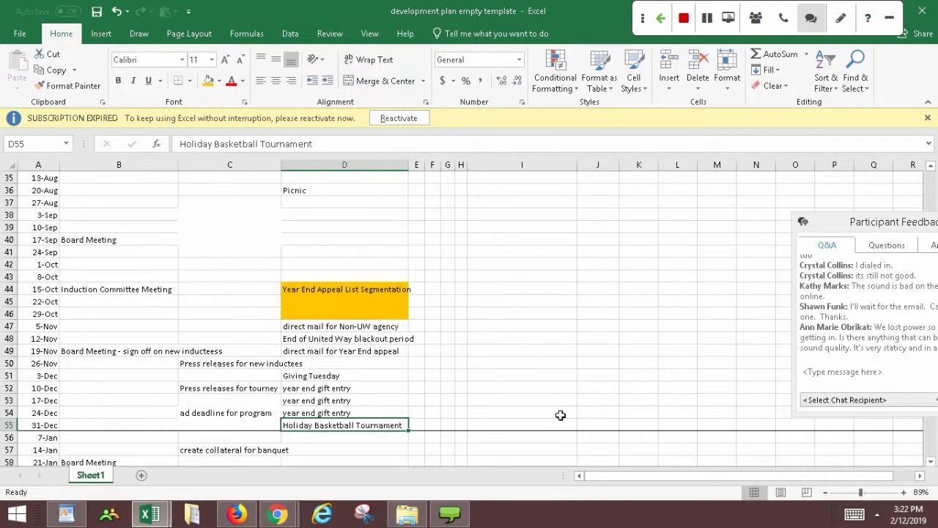
click(560, 415)
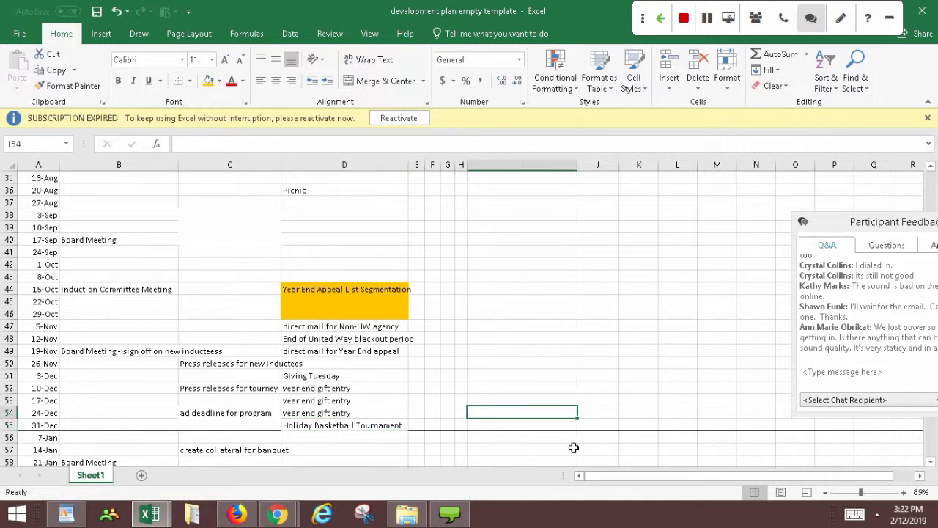
click(450, 450)
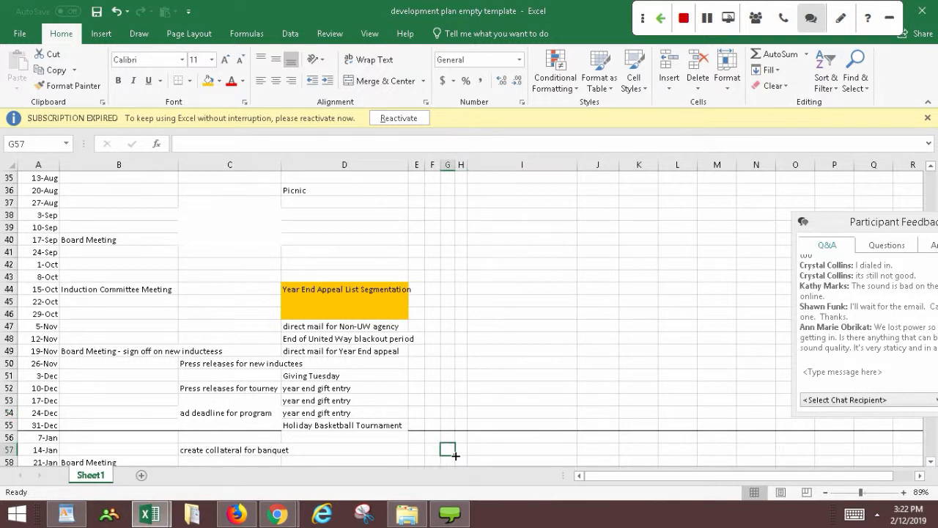
drag(454, 455, 465, 387)
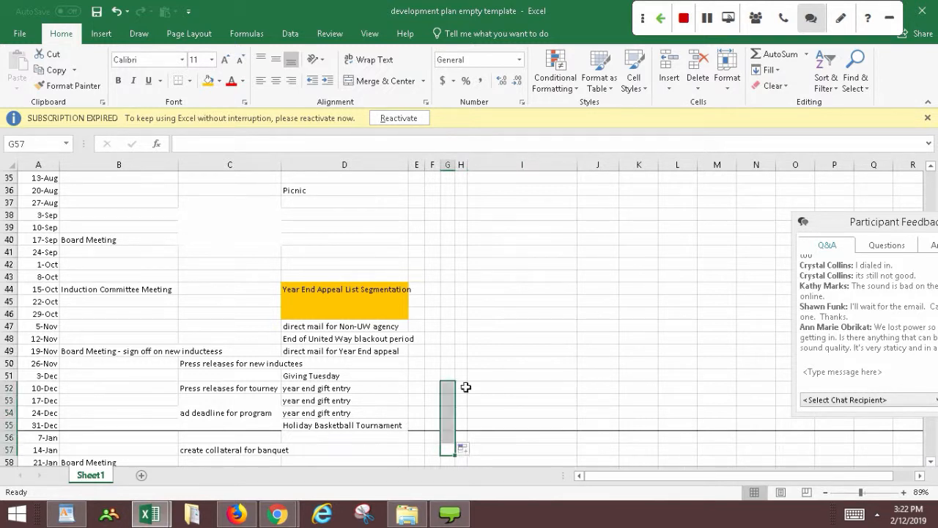
click(530, 373)
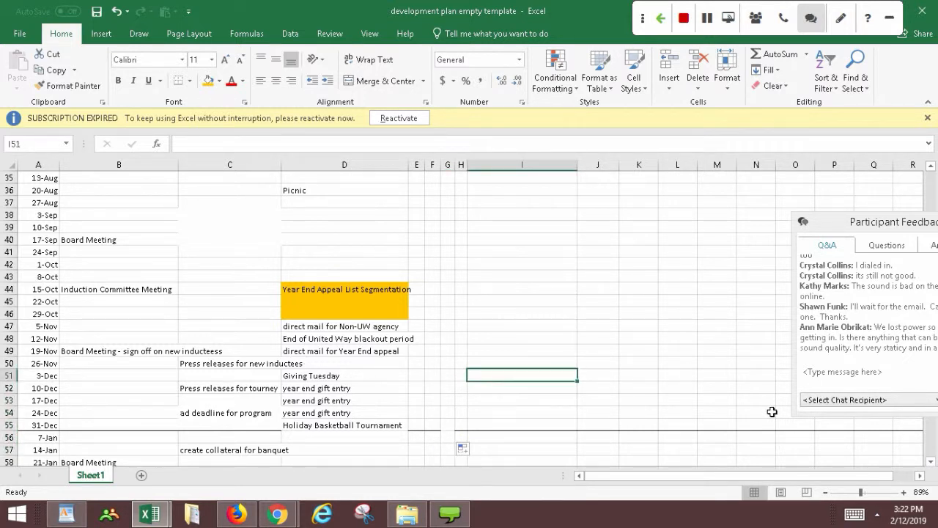
click(670, 378)
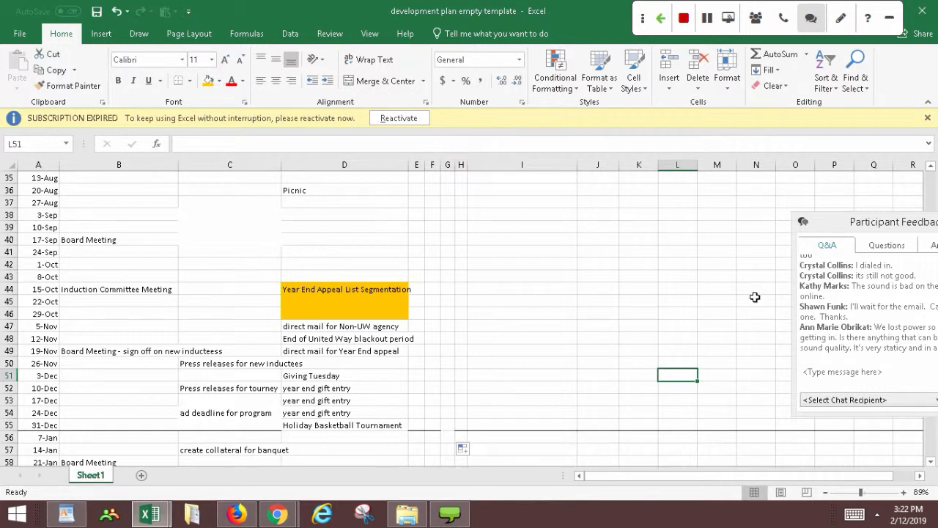
click(496, 383)
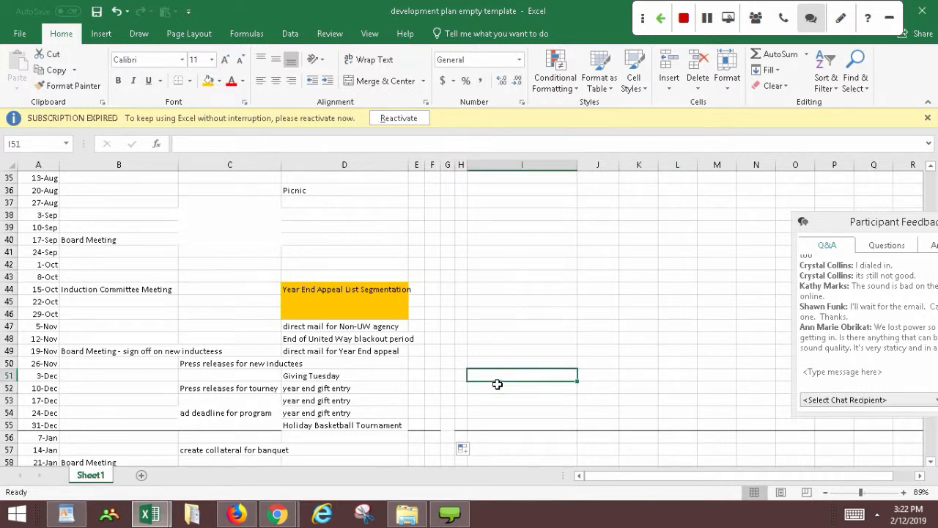
Enter "Gift Club Solicitation Started" in column D for the 2-Jul row, cell D29.
key(Up)
key(Up)
key(Up)
key(Up)
key(Up)
key(Up)
key(Up)
key(Up)
key(Up)
key(Up)
key(Up)
key(Up)
key(Up)
key(Up)
key(Up)
key(Up)
key(Up)
key(Up)
key(Up)
key(Up)
key(Up)
key(Up)
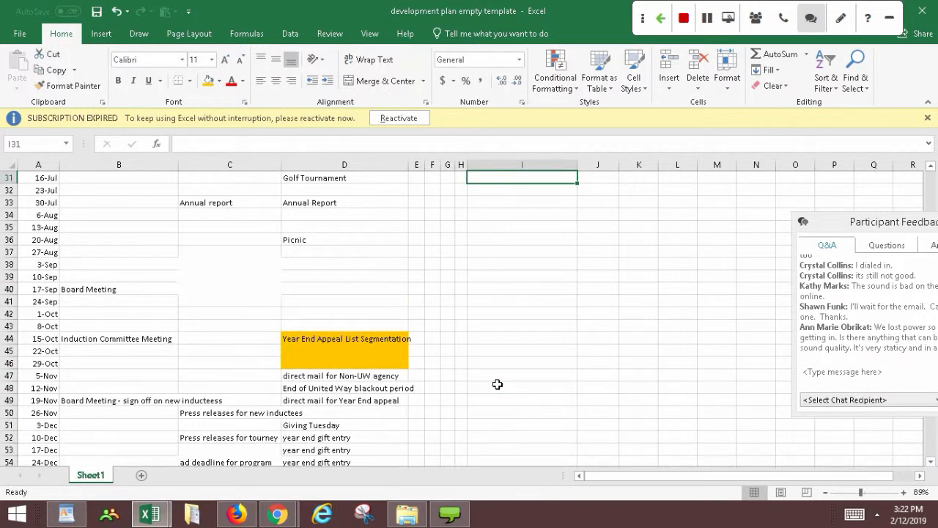
key(Down)
key(Down)
key(Down)
key(Down)
key(Down)
key(Down)
key(Down)
key(Down)
key(Down)
key(Down)
key(Down)
key(Up)
key(Up)
key(Up)
key(Up)
key(Up)
key(Up)
key(Up)
key(Up)
key(Up)
key(Up)
key(Up)
key(Up)
key(Up)
key(Up)
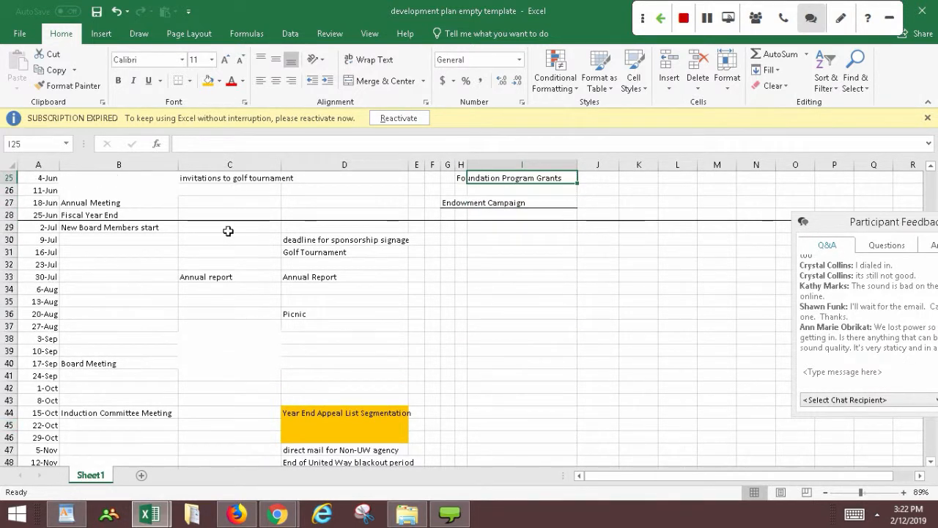
click(332, 227)
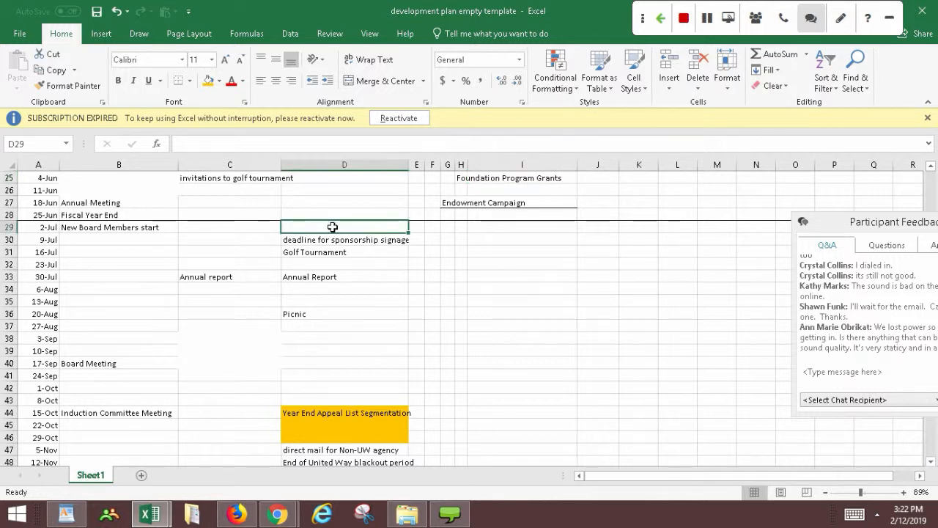
text(Gift Sa)
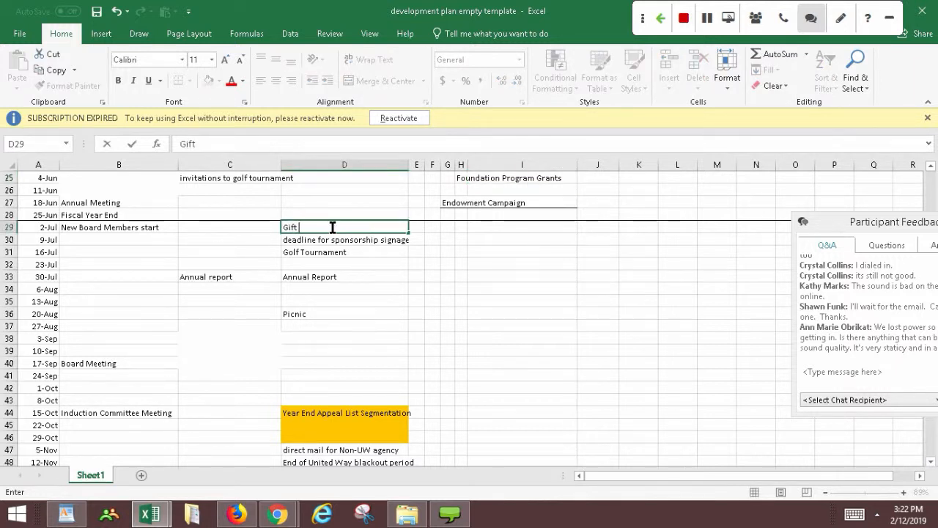
key(BackSpace)
key(BackSpace)
text(Club)
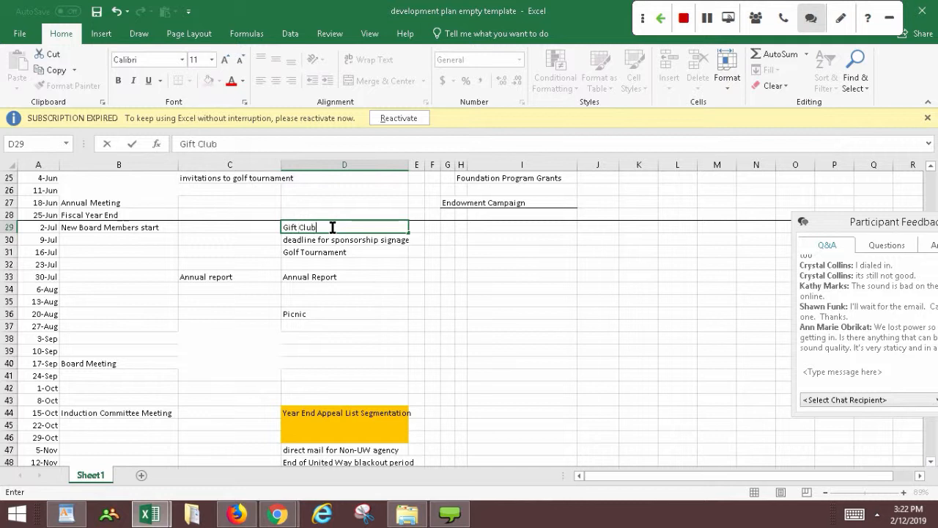
text( Solicitation Started)
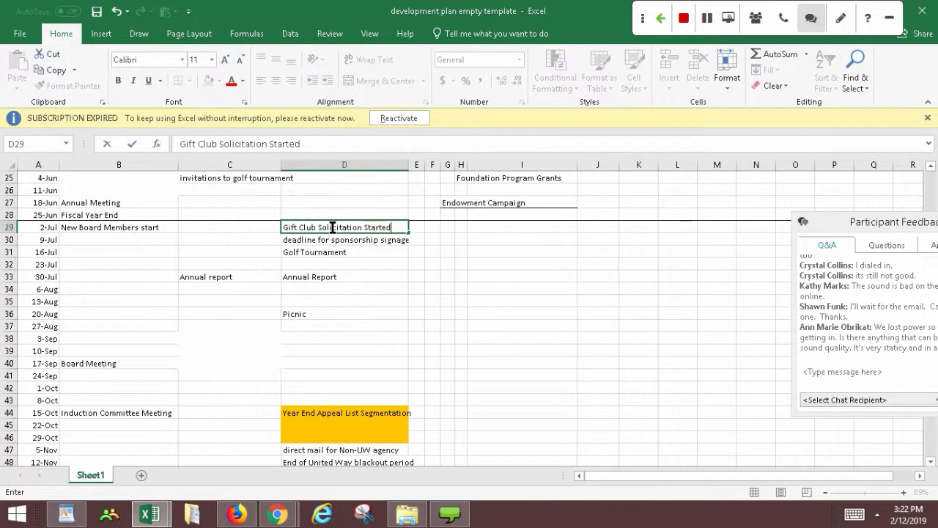
Enter "Gift Club Solicitation Ends" in column D for the 22-Oct row, cell D45.
click(303, 422)
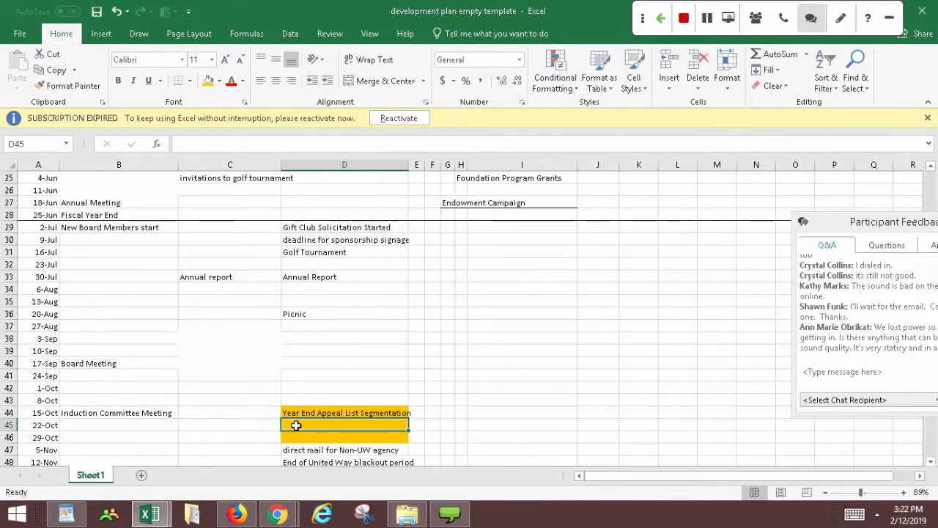
text(Gi)
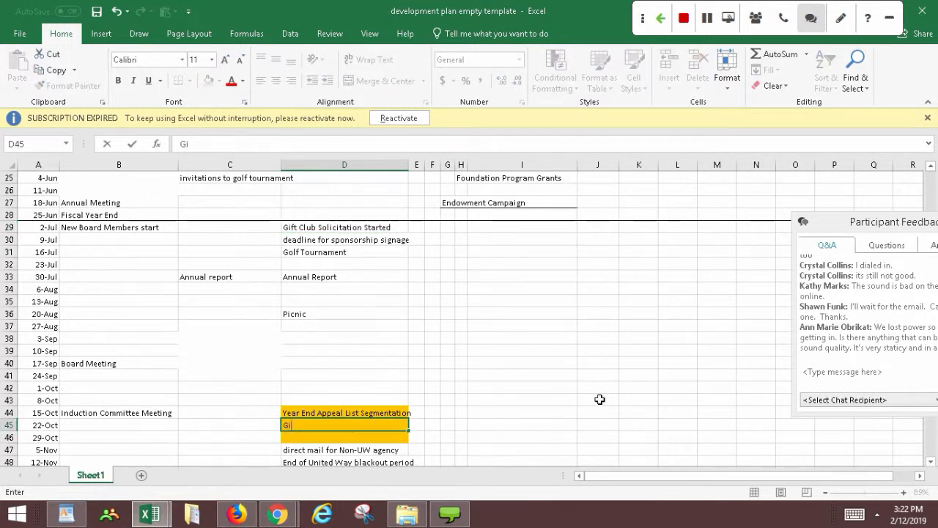
text(ft Club Solict)
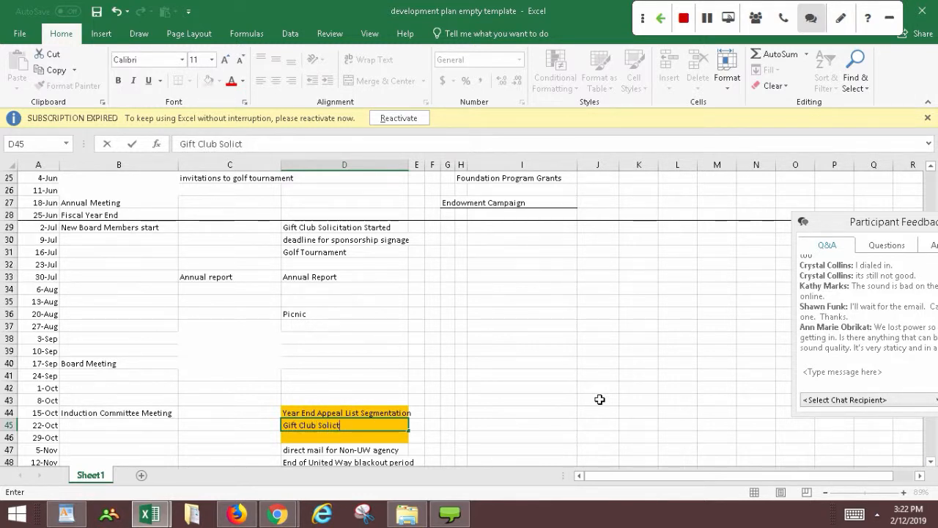
key(BackSpace)
text(itation Ends)
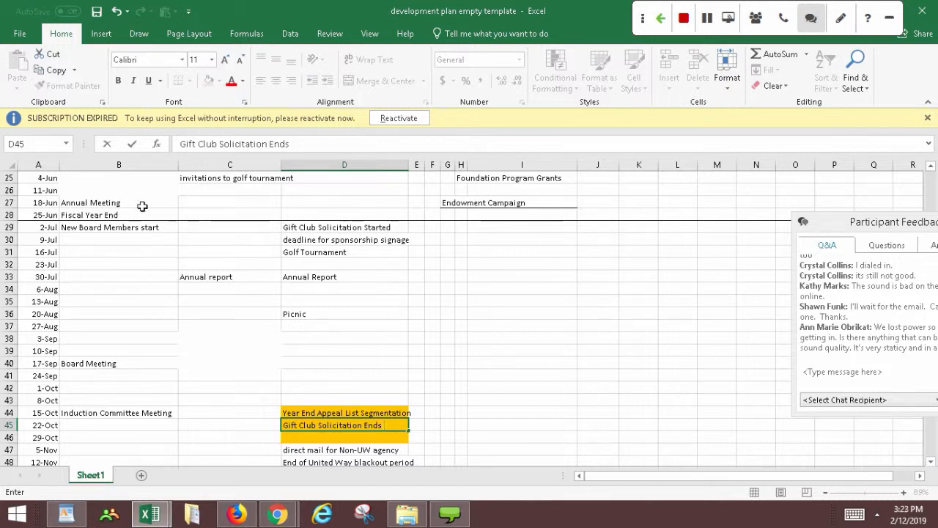
drag(681, 277, 755, 376)
Review the Major Gift Clubs and Building Fund/Capital Campaign rows in the fundraising sources list.
click(723, 384)
drag(741, 303, 715, 189)
click(519, 364)
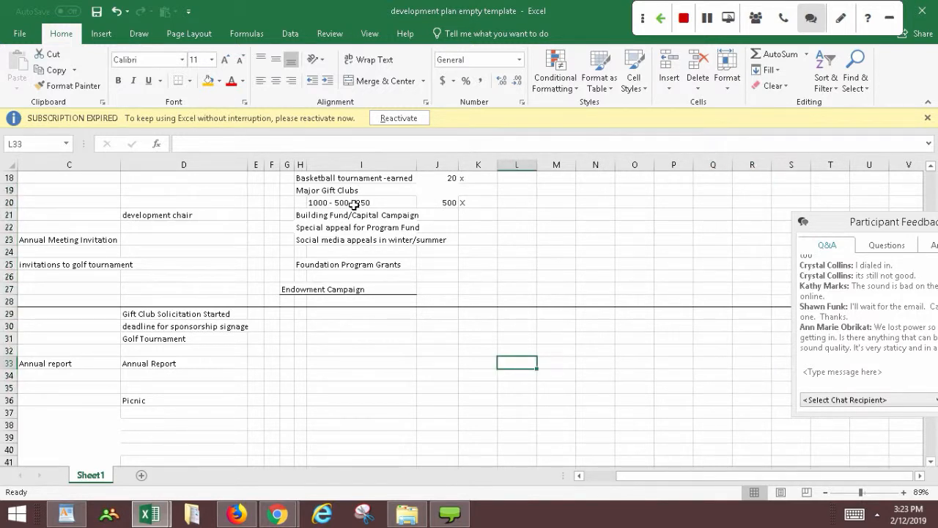
drag(685, 472, 614, 473)
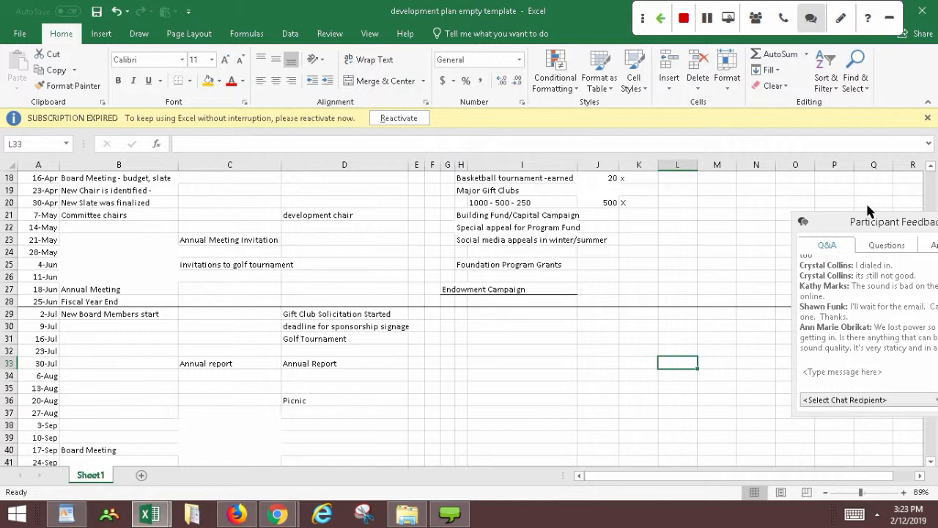
click(931, 168)
click(931, 168)
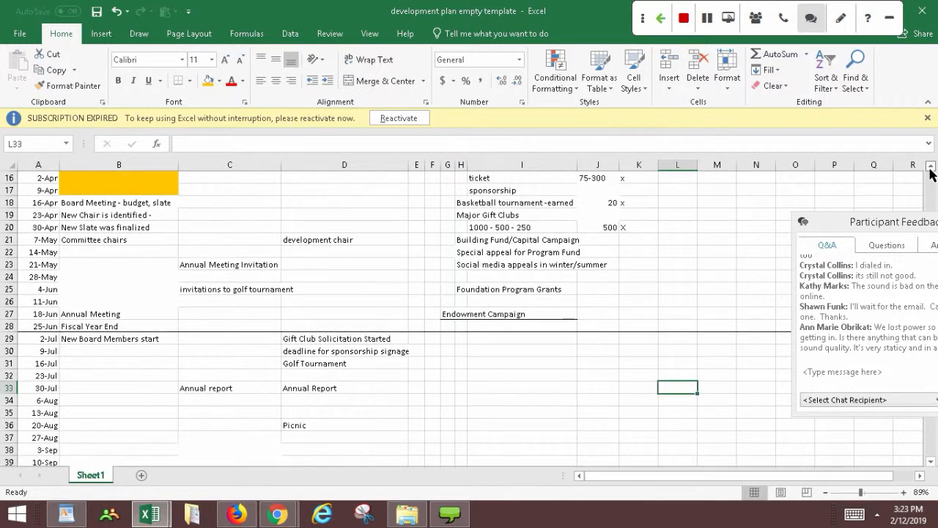
click(931, 168)
click(931, 168)
click(931, 168)
click(931, 168)
click(931, 168)
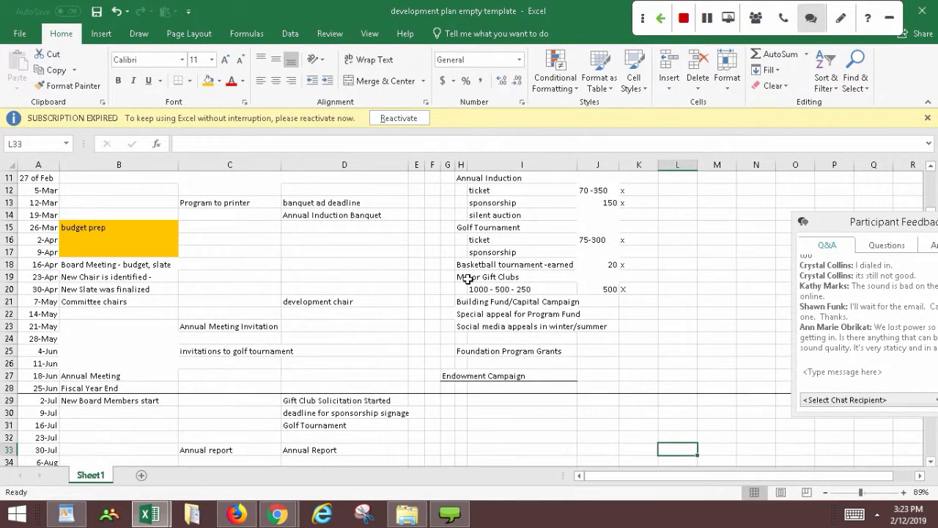
click(565, 286)
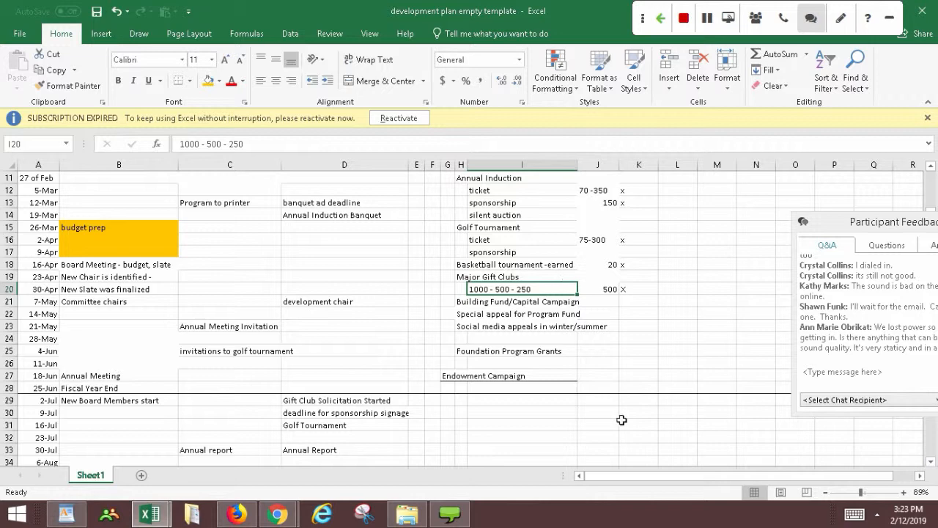
click(638, 301)
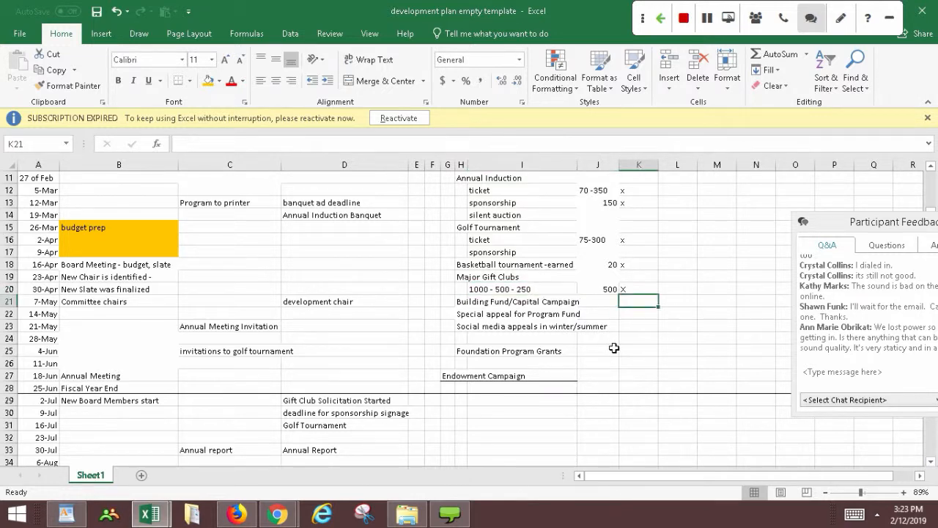
Extend the Picnic entry in column D for the 20-Aug row, cell D36, to read "Picnic xxx".
click(446, 450)
key(Down)
key(Down)
key(Down)
key(Down)
key(Down)
key(Down)
key(Down)
key(Down)
key(Down)
key(Down)
key(Down)
key(Down)
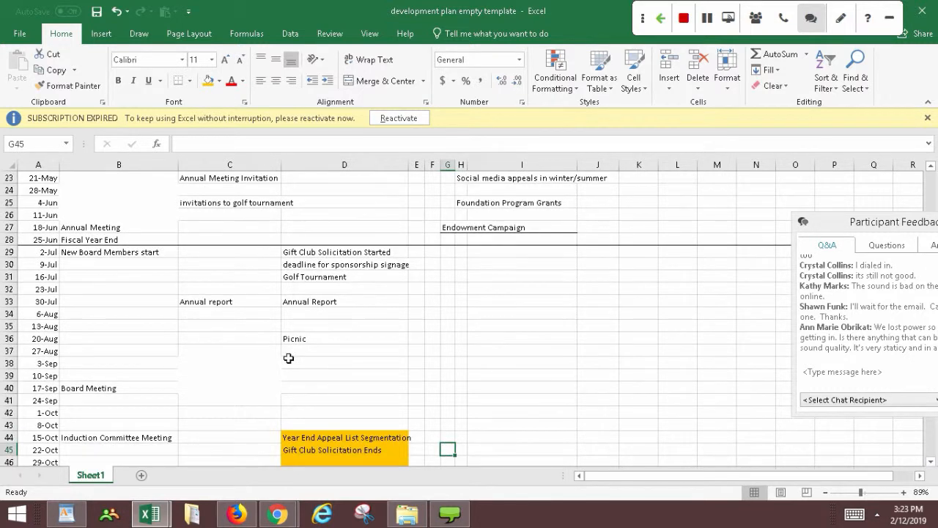
click(318, 339)
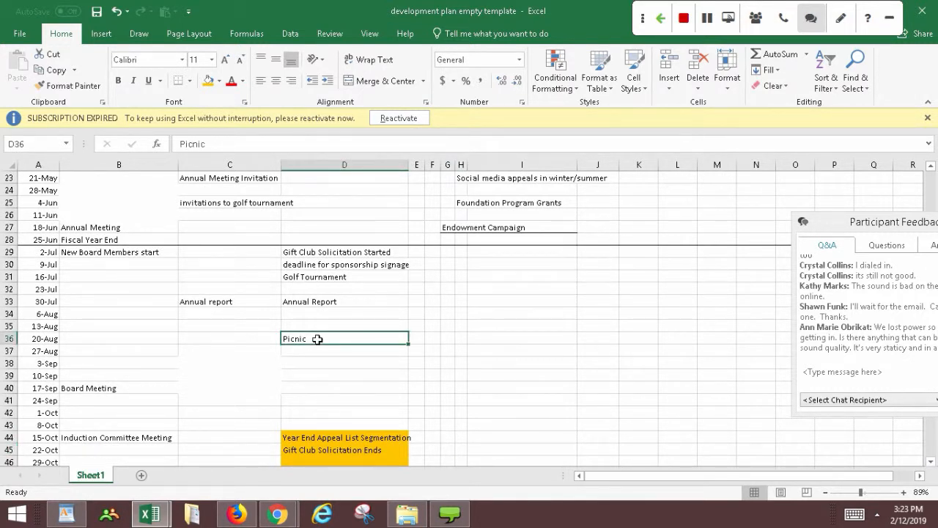
click(233, 144)
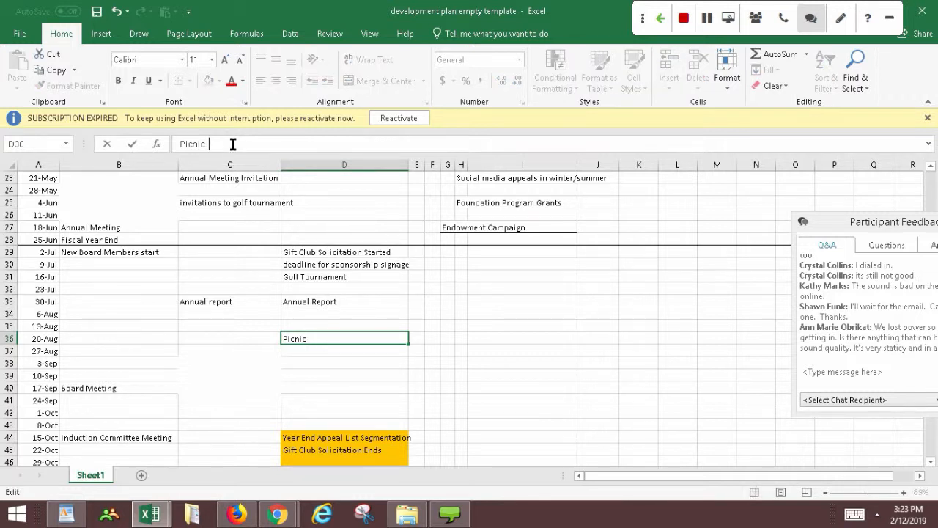
text(xxx)
key(Return)
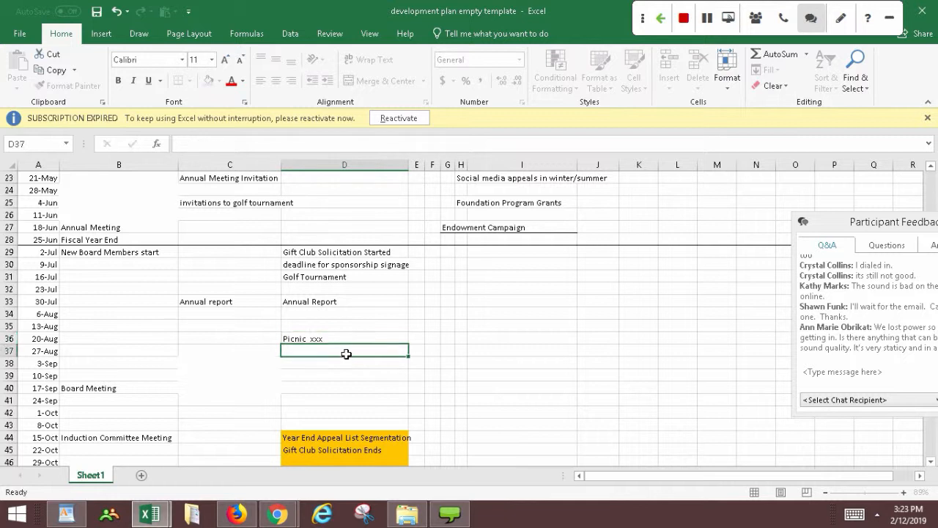
key(Up)
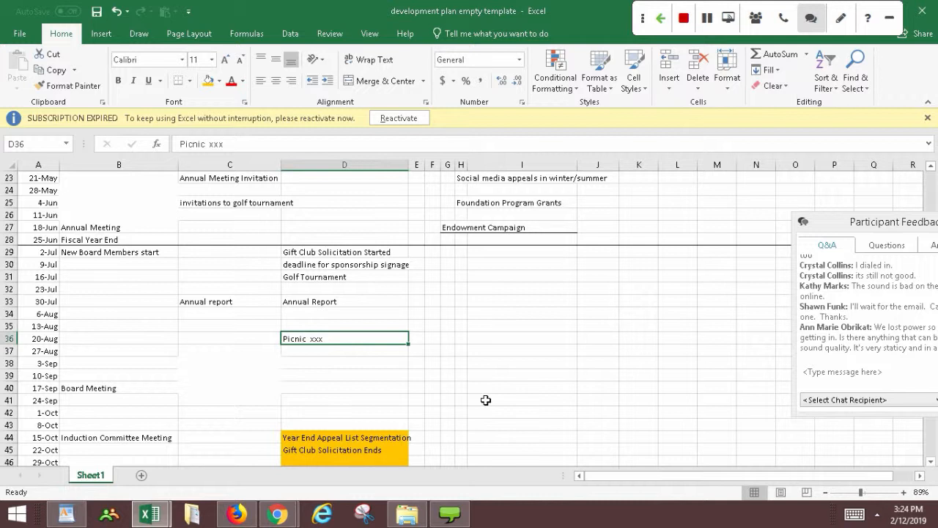
key(Return)
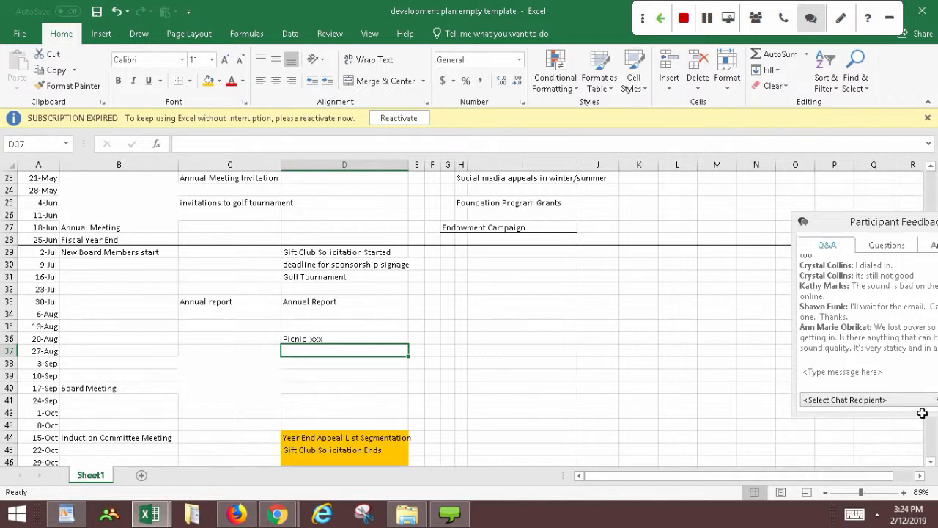
Review the summer-to-January calendar rows and the Unrestricted Funds sources, including Spring Appeal and Unsolicited Gifts.
click(607, 411)
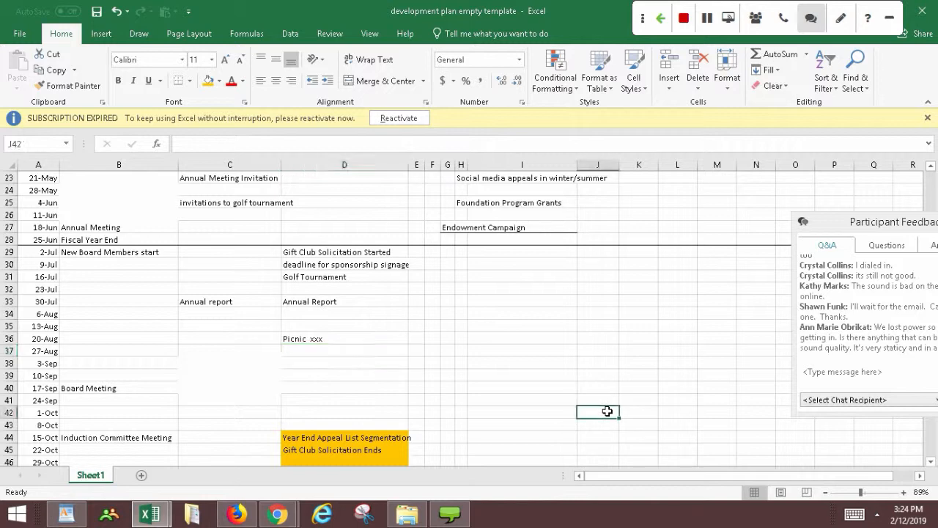
click(486, 436)
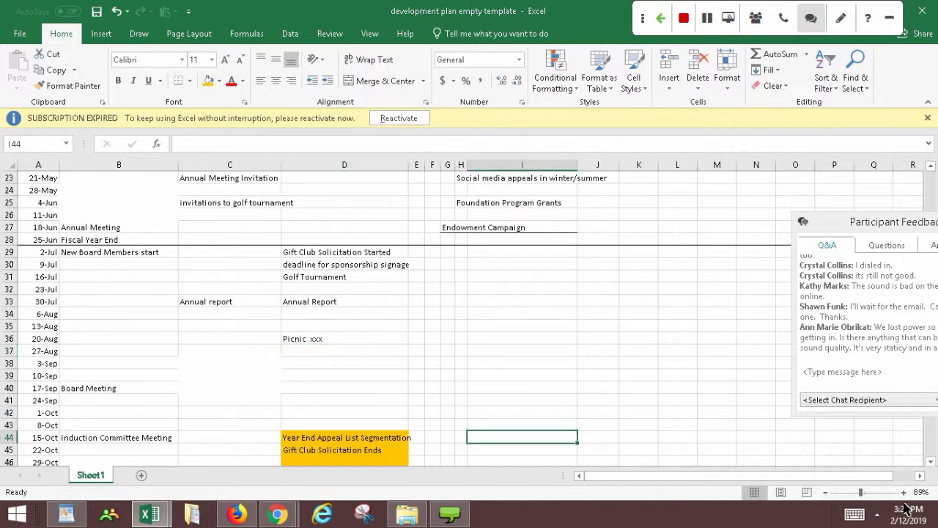
scroll(927, 473, down, 2)
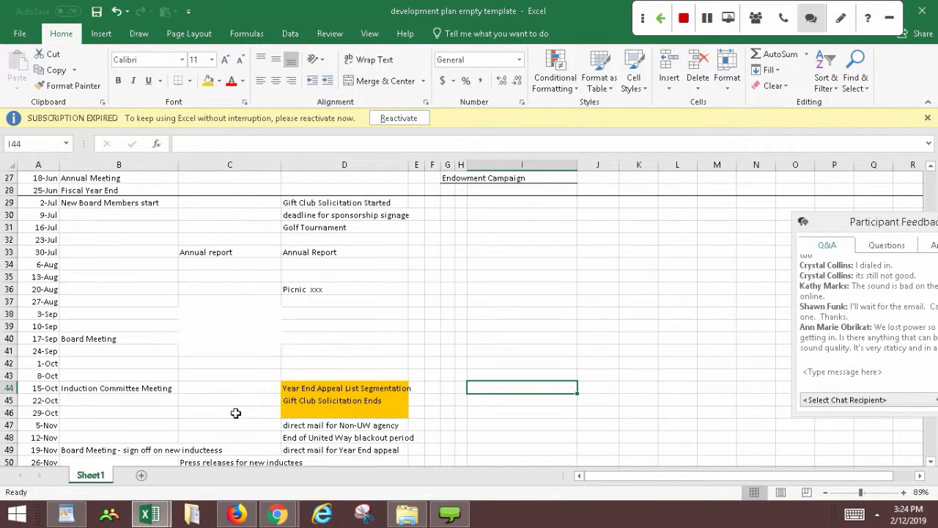
click(496, 459)
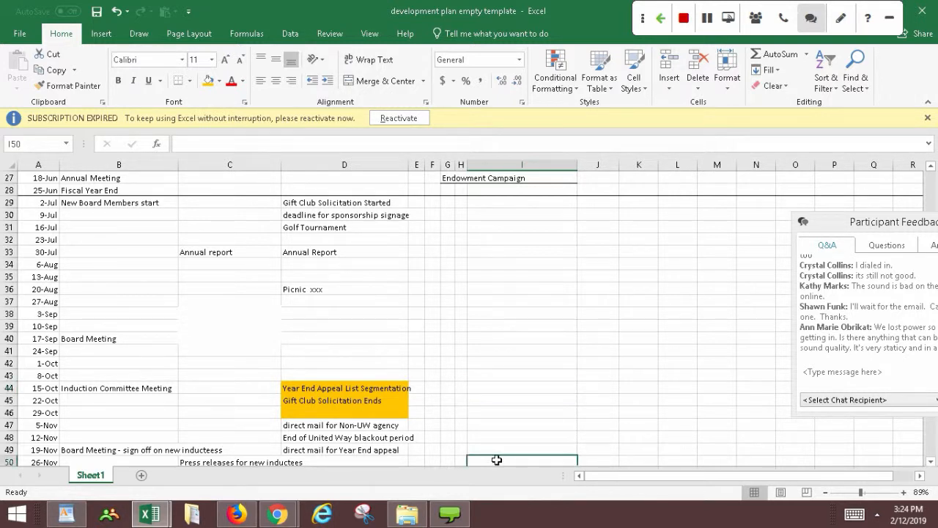
key(Down)
key(Down)
key(Down)
key(Down)
key(Down)
key(Down)
key(Down)
key(Up)
key(Up)
key(Up)
key(Up)
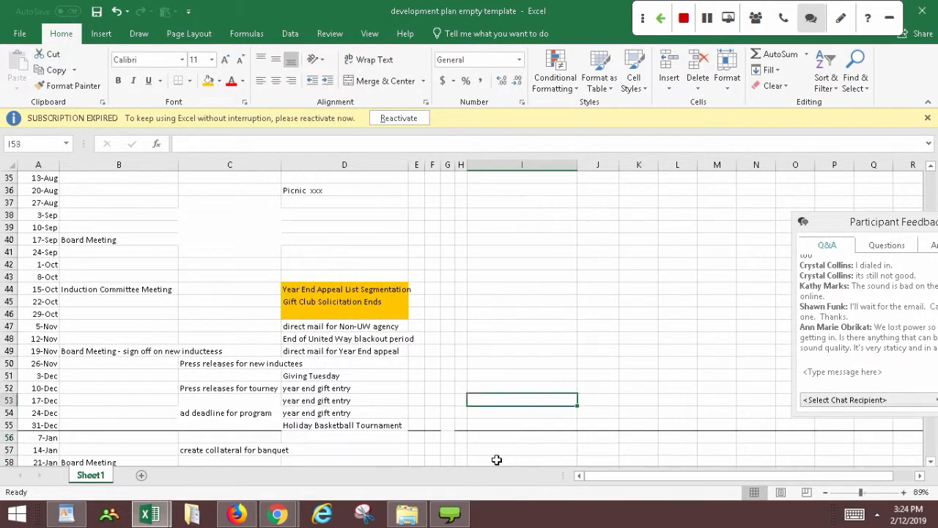
key(Up)
key(Up)
key(Up)
key(Up)
key(Up)
key(Up)
key(Up)
key(Up)
key(Up)
key(Up)
key(Up)
key(Up)
key(Up)
key(Up)
key(Up)
key(Up)
key(Up)
key(Up)
key(Up)
key(Up)
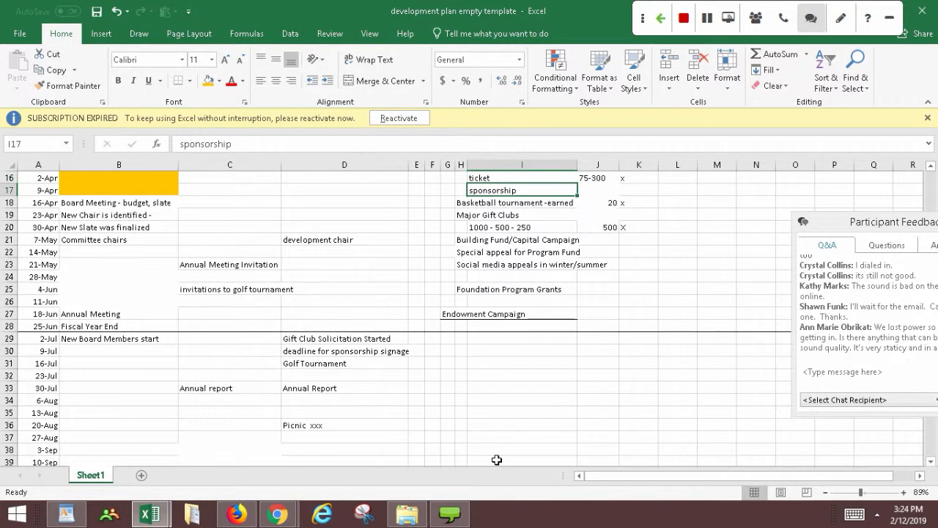
key(Up)
key(Up)
key(Up)
key(Up)
key(Up)
key(Up)
key(Up)
key(Up)
key(Up)
key(Up)
key(Up)
key(Up)
key(Up)
key(Up)
key(Down)
key(Down)
key(Down)
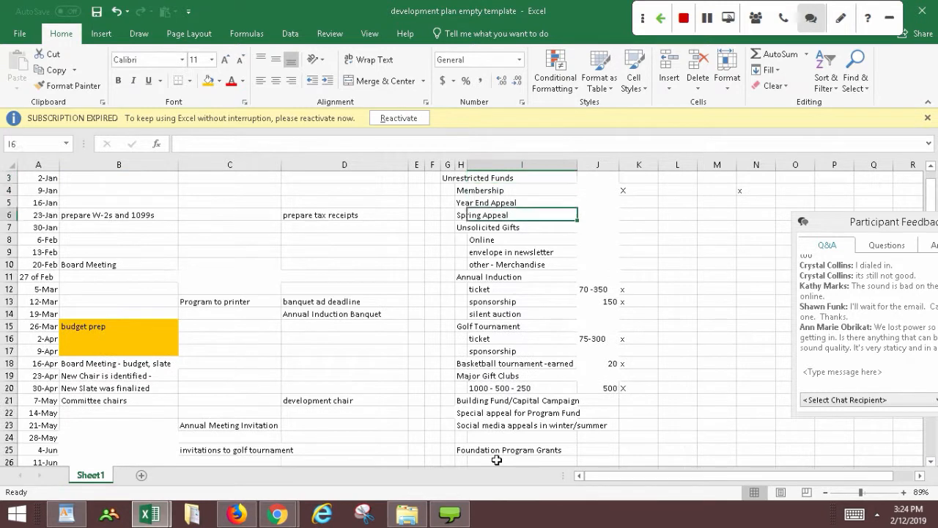
key(Down)
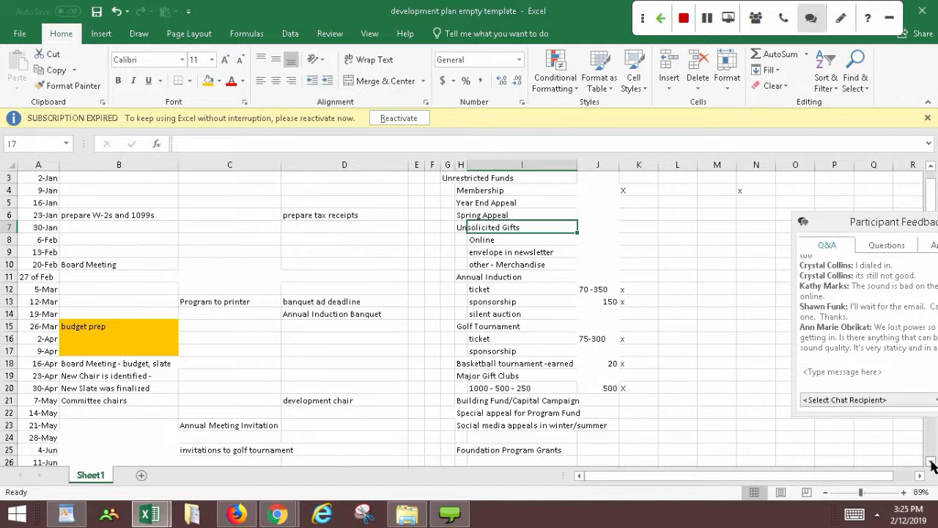
Enter "Write Magazine" in column C for the 7-Jan row, cell C56.
scroll(932, 464, down, 3)
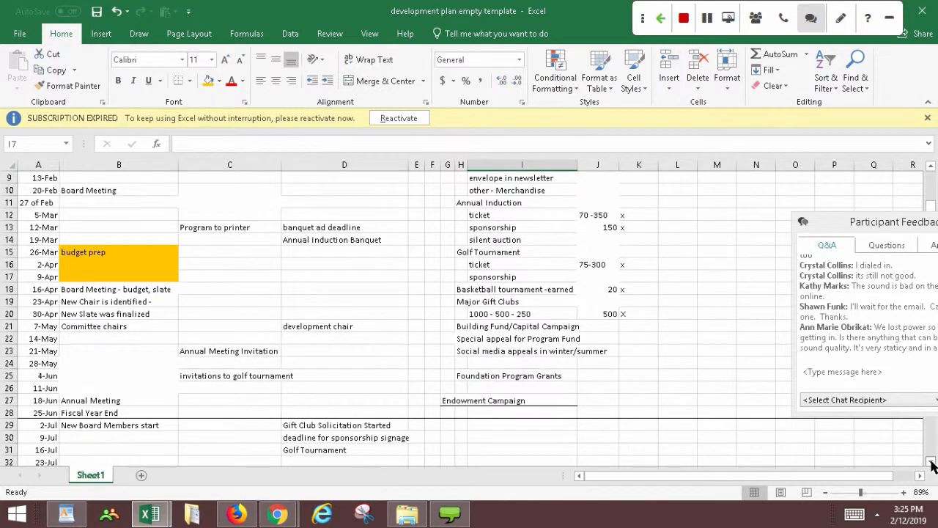
scroll(932, 464, down, 2)
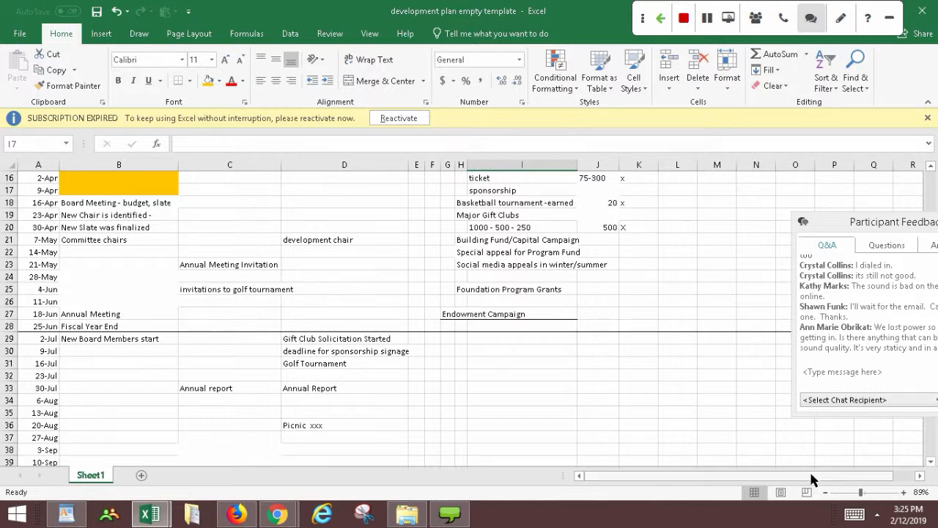
drag(810, 475, 794, 475)
key(Down)
key(Down)
key(Down)
key(Down)
key(Down)
key(Down)
key(Down)
key(Down)
key(Down)
key(Down)
key(Down)
key(Down)
key(Down)
key(Down)
key(Down)
key(Down)
key(Down)
key(Down)
key(Down)
key(Down)
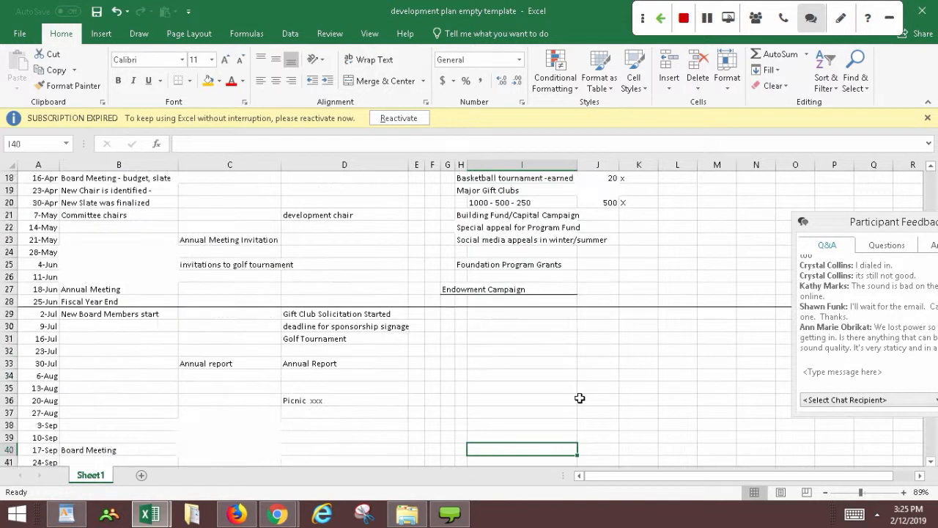
key(Down)
key(Down)
key(Down)
key(Down)
key(Down)
key(Down)
key(Down)
key(Down)
key(Down)
key(Down)
key(Down)
key(Down)
key(Down)
key(Down)
key(Down)
key(Down)
key(Down)
key(Down)
key(Down)
key(Down)
key(Down)
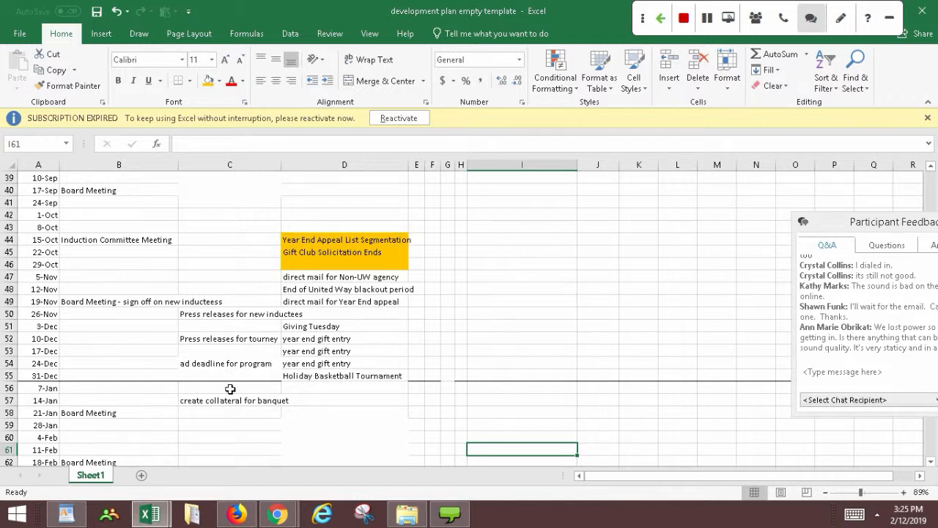
click(231, 389)
text(Write)
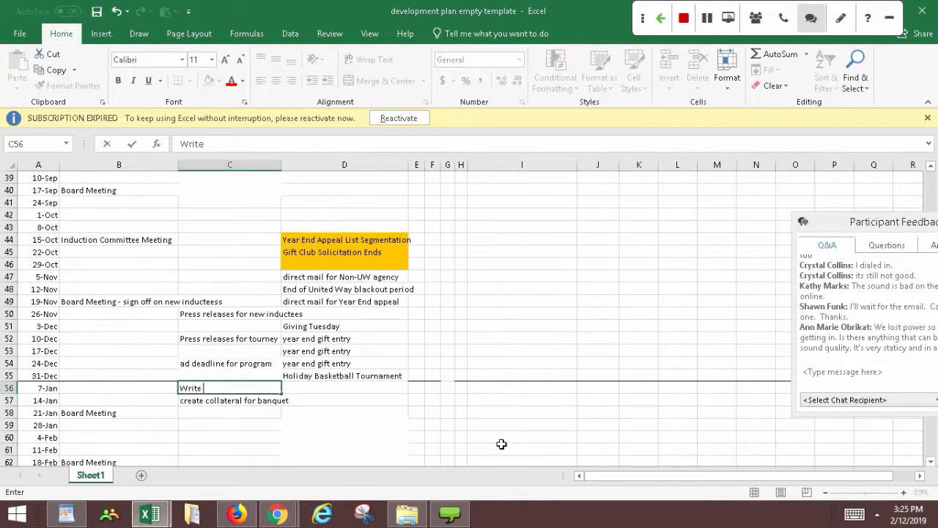
text(Magazine)
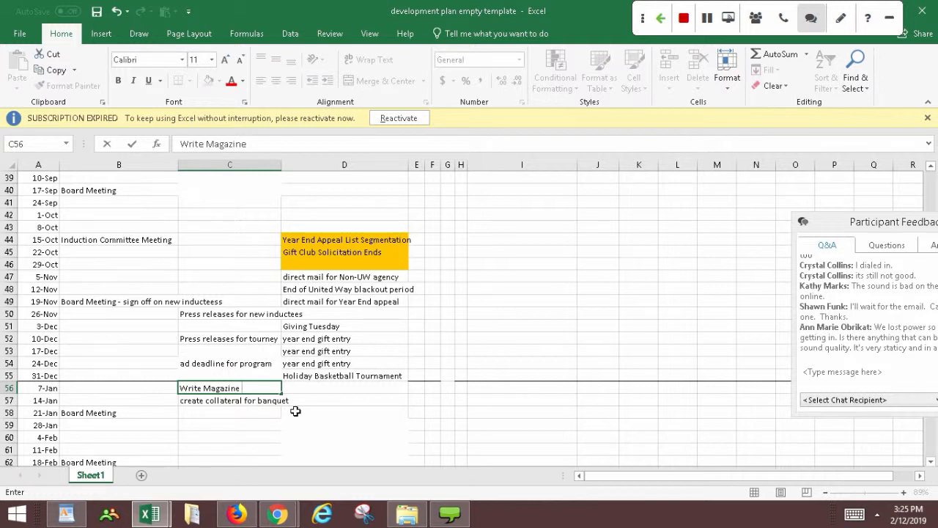
Enter "Print Magazine" in column C for the 21-Jan row, cell C58.
click(242, 413)
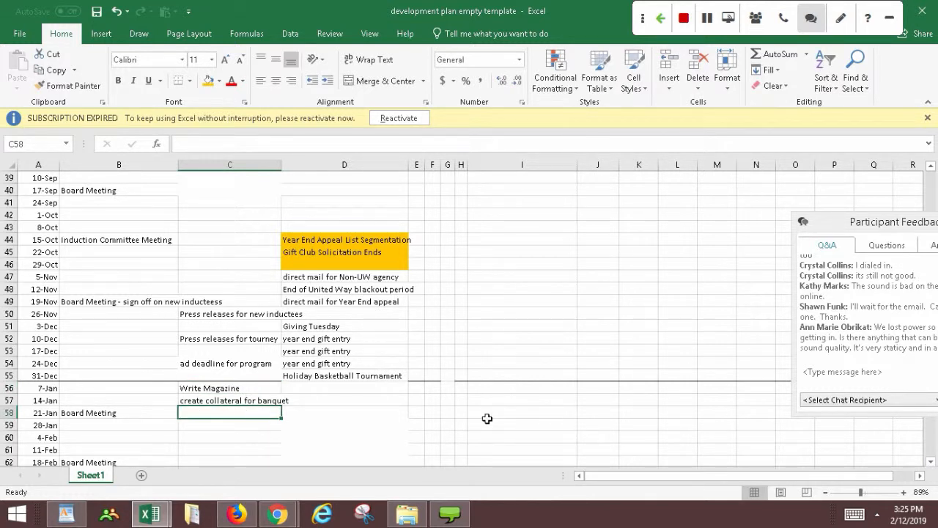
text(P)
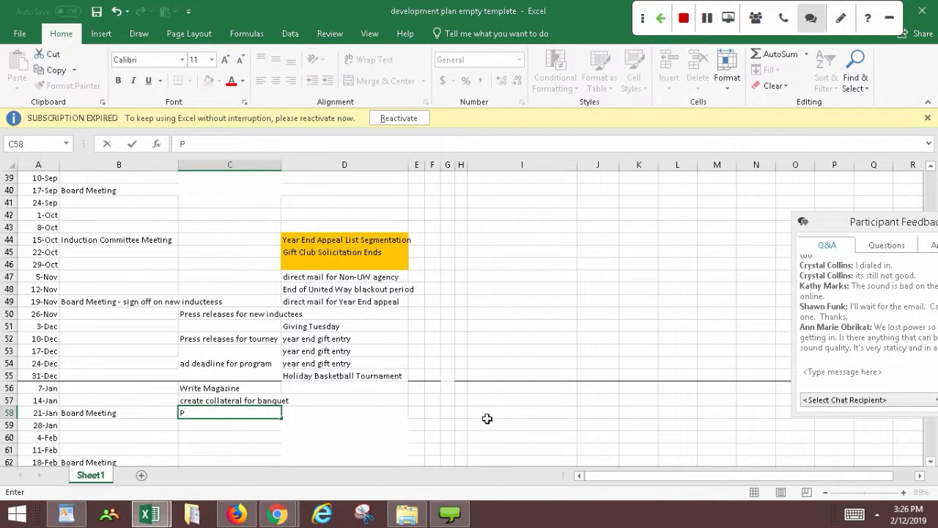
text(rint Magazine)
key(BackSpace)
key(BackSpace)
key(BackSpace)
key(BackSpace)
text(zine)
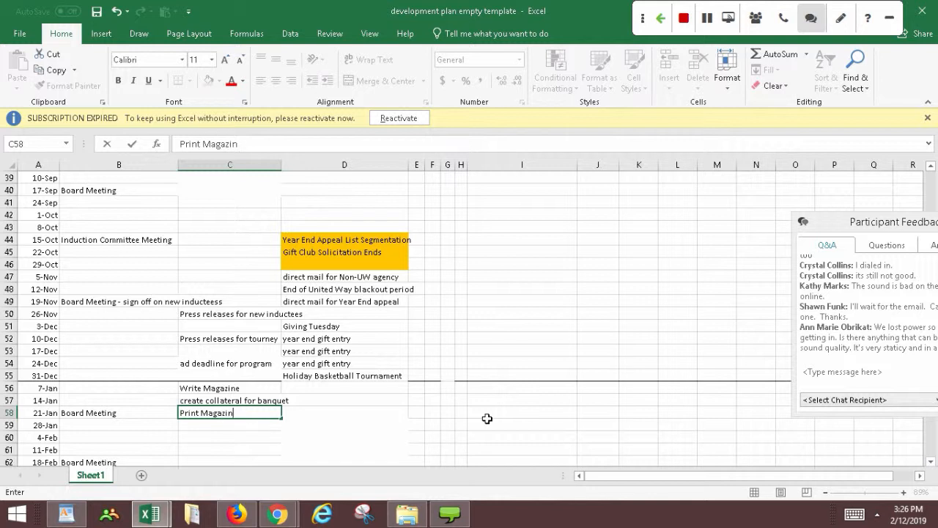
key(ctrl+Return)
Enter "Mail Magazine -- full of response" in column C for the 28-Jan row, cell C59.
key(Down)
text(Mail Ma)
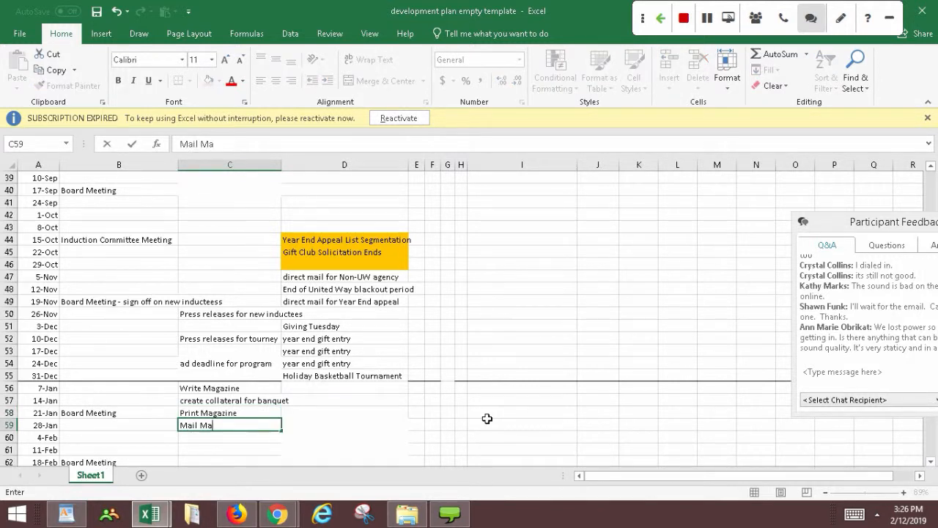
text(gaine)
key(BackSpace)
key(BackSpace)
key(BackSpace)
key(BackSpace)
text(azine --)
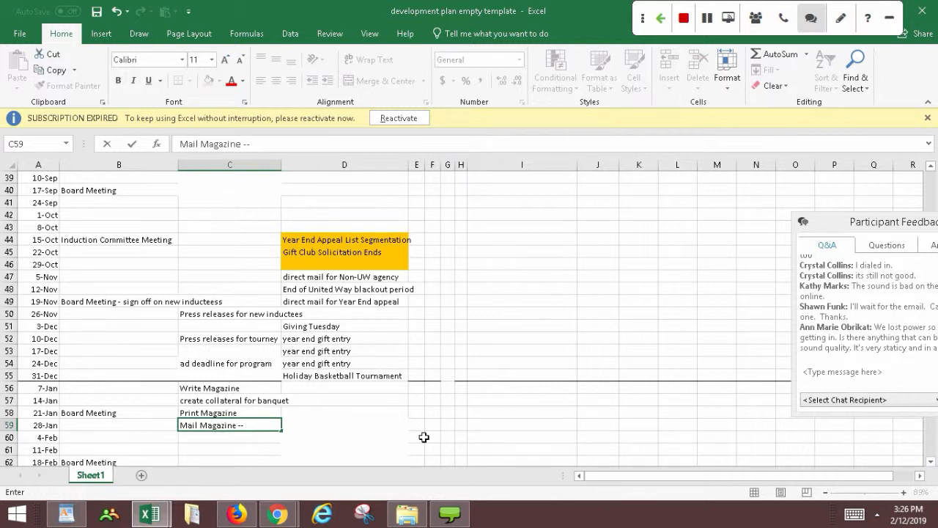
text( full of response)
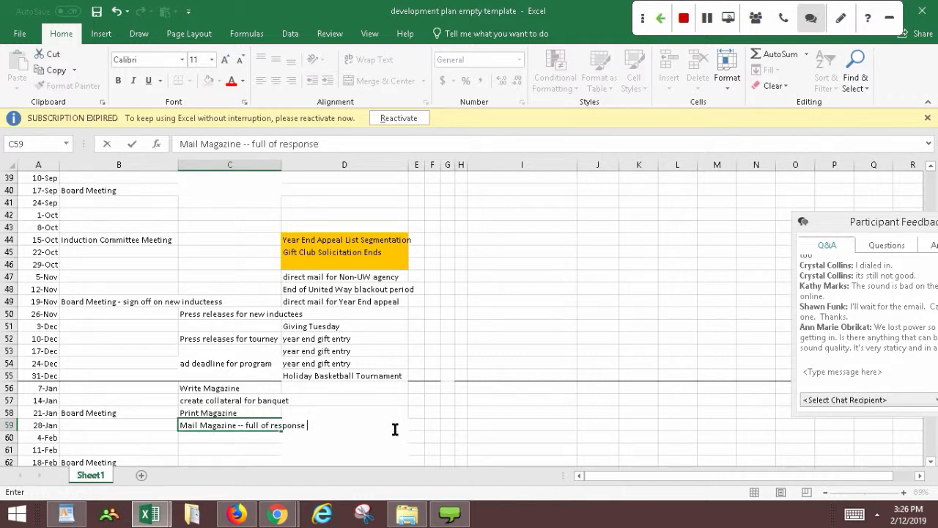
key(Return)
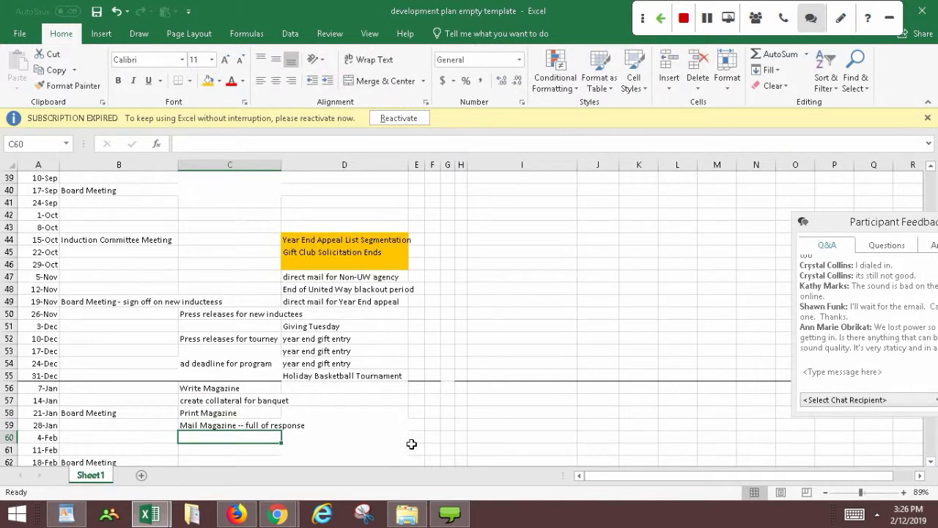
Enter "Write Magazine" in column C for the 7-Apr row, cell C69, after the Annual Induction Banquet.
key(Return)
key(Down)
key(Down)
key(Down)
key(Down)
key(Down)
key(Down)
key(Down)
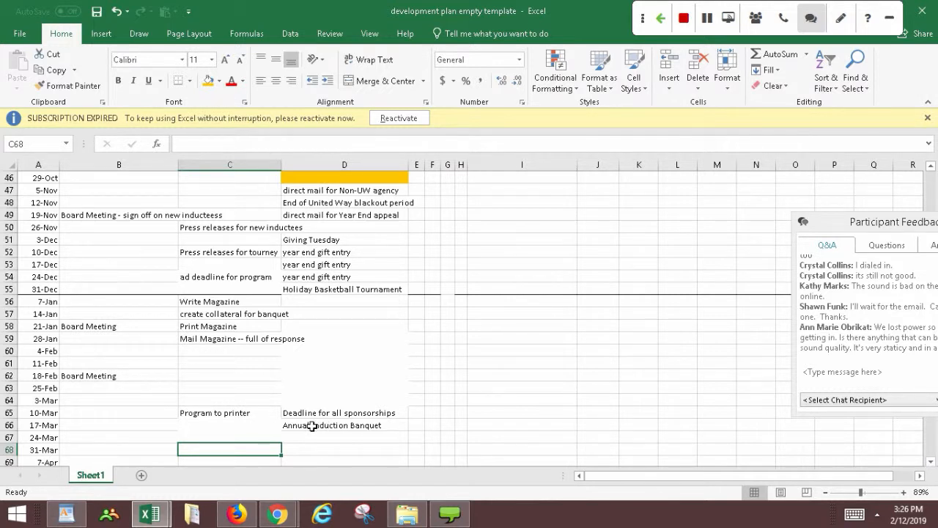
key(Left)
key(Down)
key(Right)
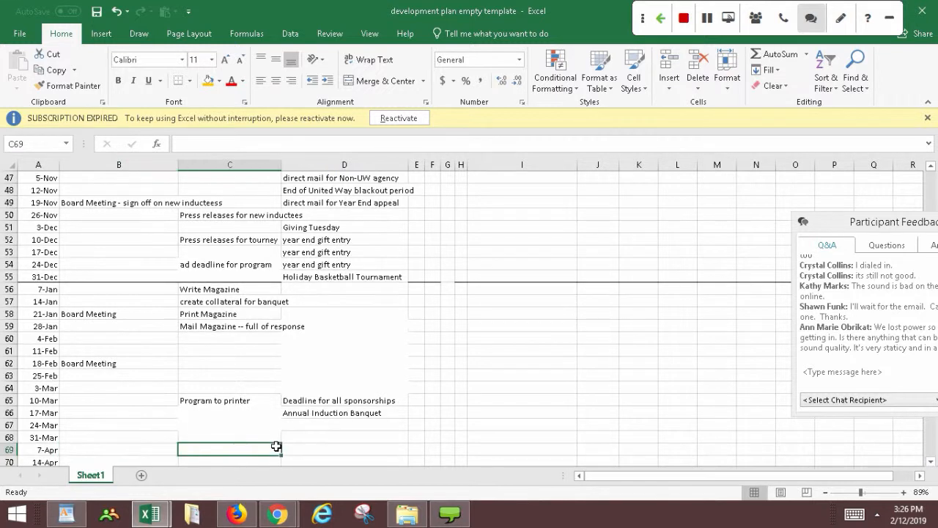
text(Write Maga)
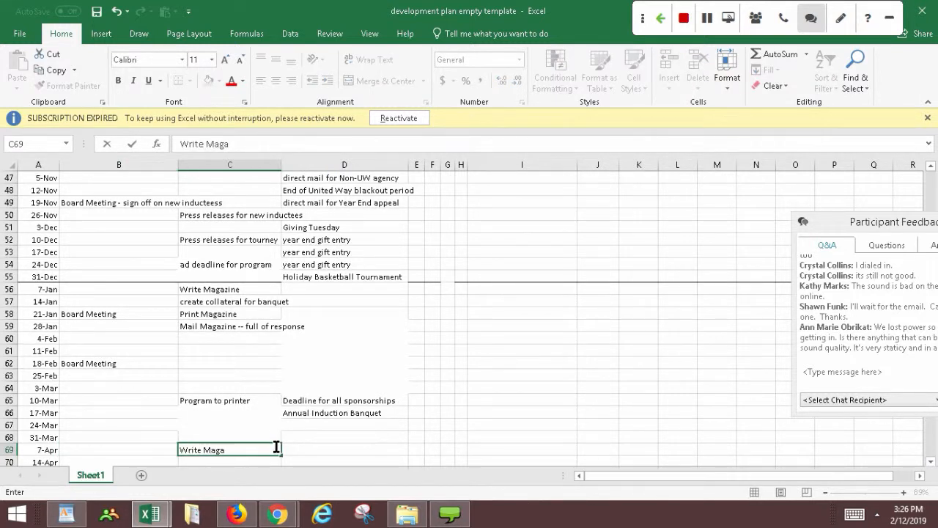
text(zine)
key(Return)
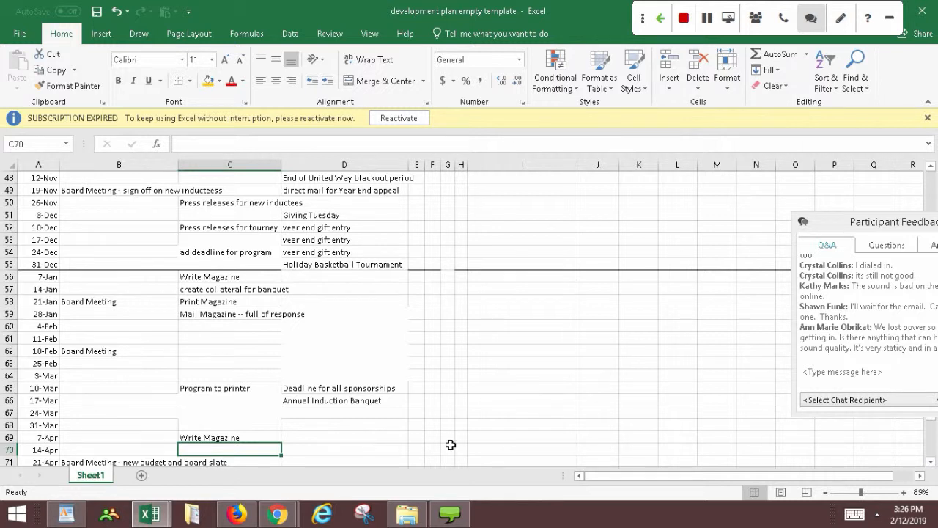
Enter "Print Magazine" in column C for the 21-Apr row, cell C71.
key(Return)
text(Print )
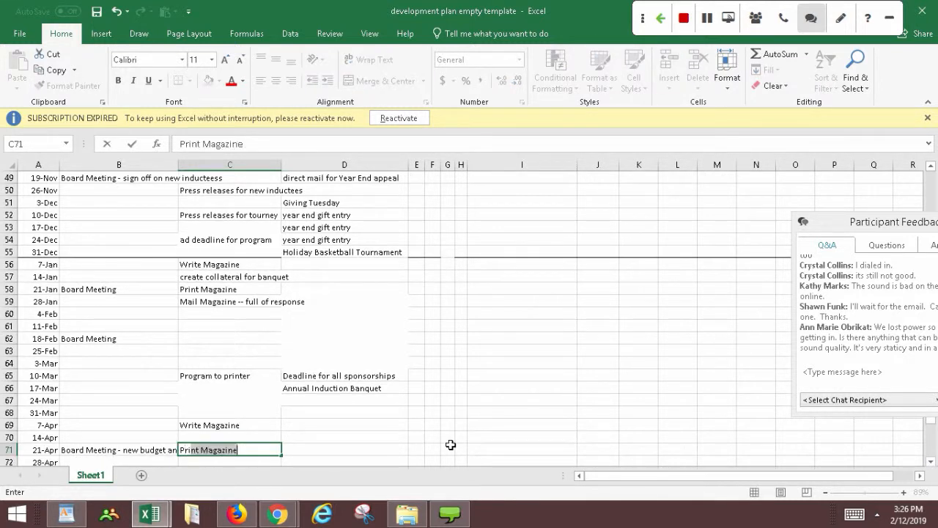
text(Maag)
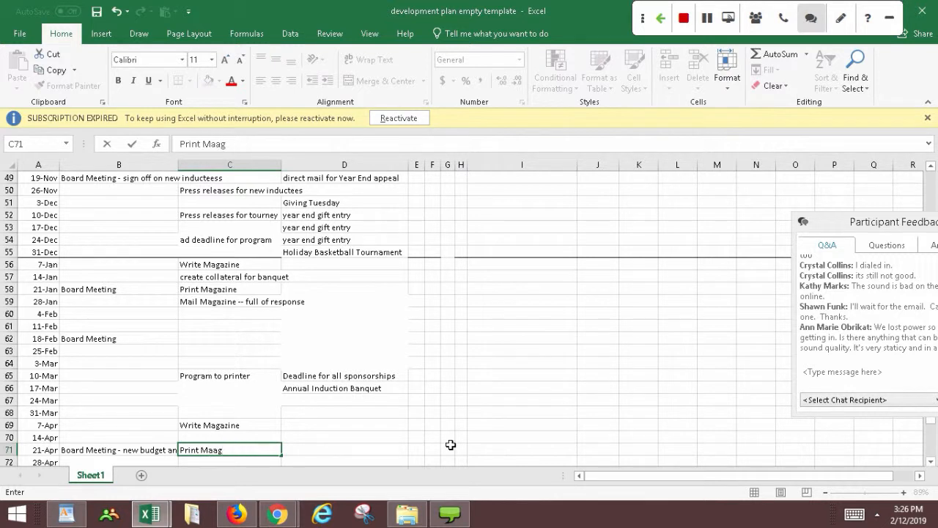
key(BackSpace)
key(BackSpace)
text(gazine)
key(ctrl+Return)
Enter "Mail Magazine -- invitation to golf tournament" in column C for the 28-Apr row, cell C72.
key(Return)
text(Mail Magain)
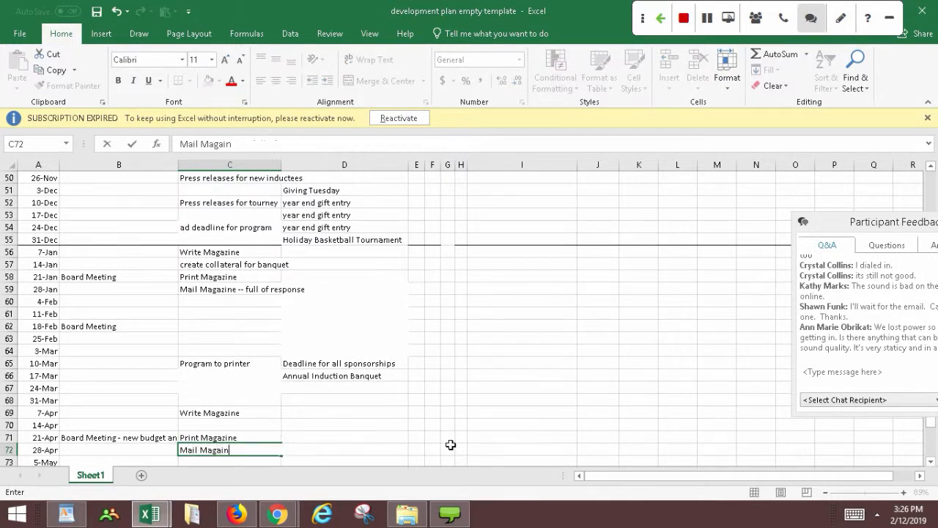
key(BackSpace)
key(BackSpace)
text(zine -)
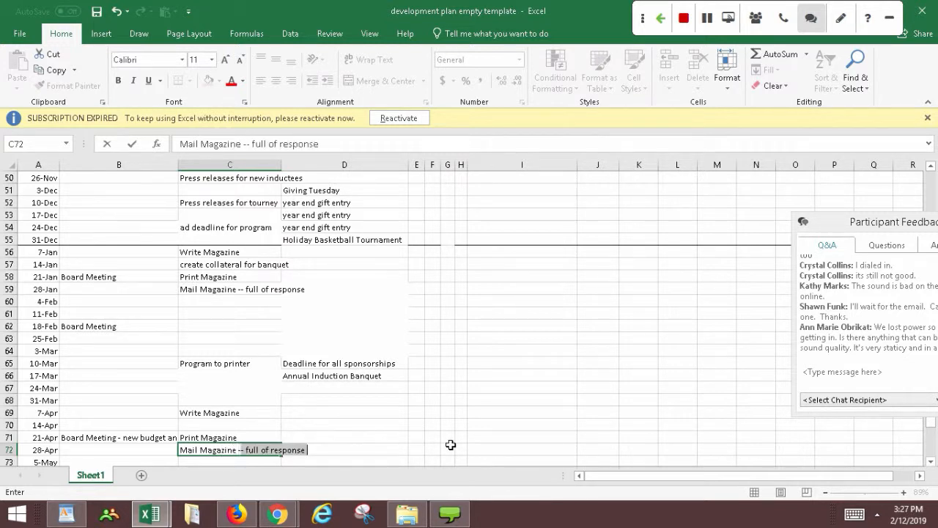
text(-)
text( invitation)
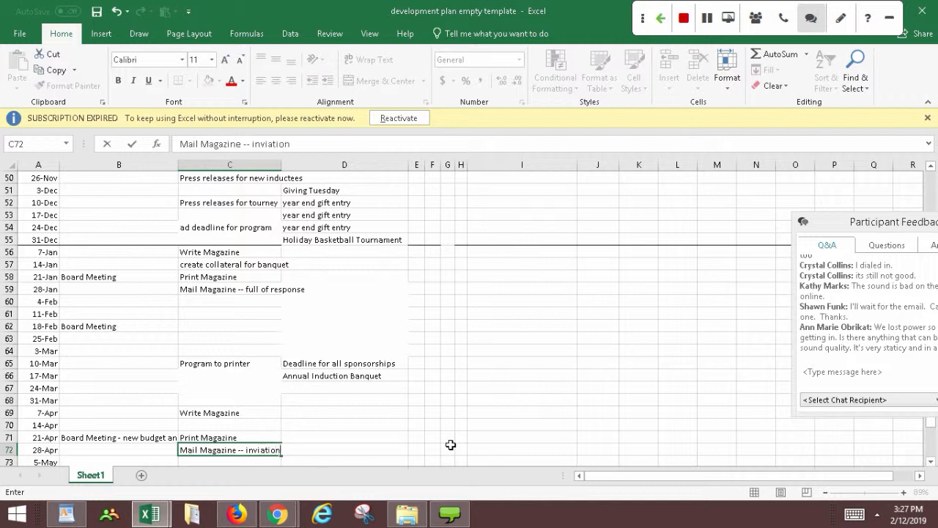
key(BackSpace)
key(BackSpace)
key(BackSpace)
key(BackSpace)
key(BackSpace)
key(BackSpace)
text(tation)
key(BackSpace)
key(BackSpace)
key(BackSpace)
key(BackSpace)
key(BackSpace)
text(ation to golf tournament)
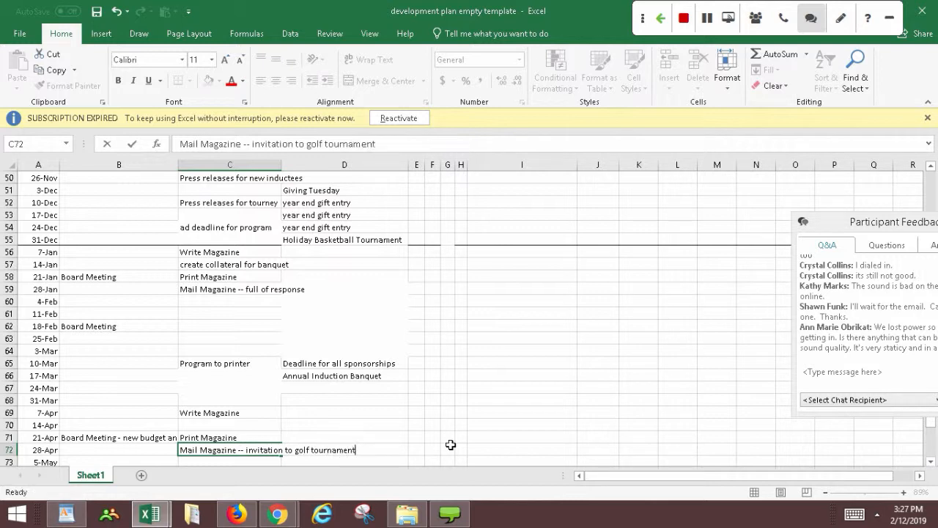
key(Return)
Review the remaining May and June rows down to the end of the calendar.
key(Return)
key(Down)
key(Down)
key(Down)
key(Down)
key(Down)
key(Down)
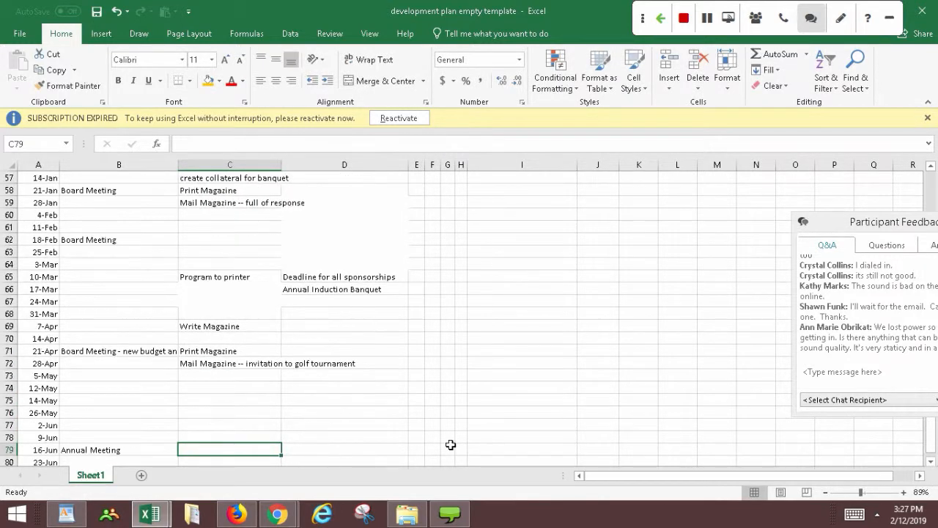
key(Down)
key(Down)
key(Down)
key(Down)
key(Down)
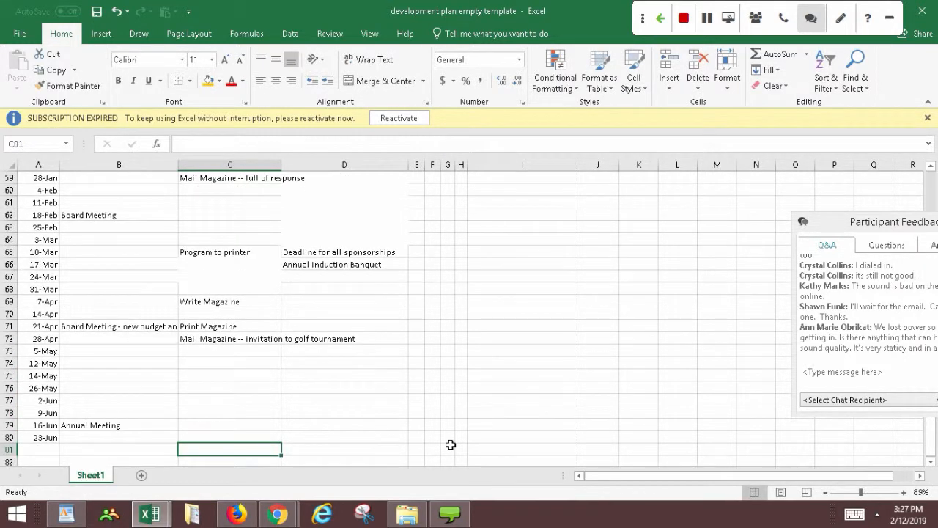
text(\)
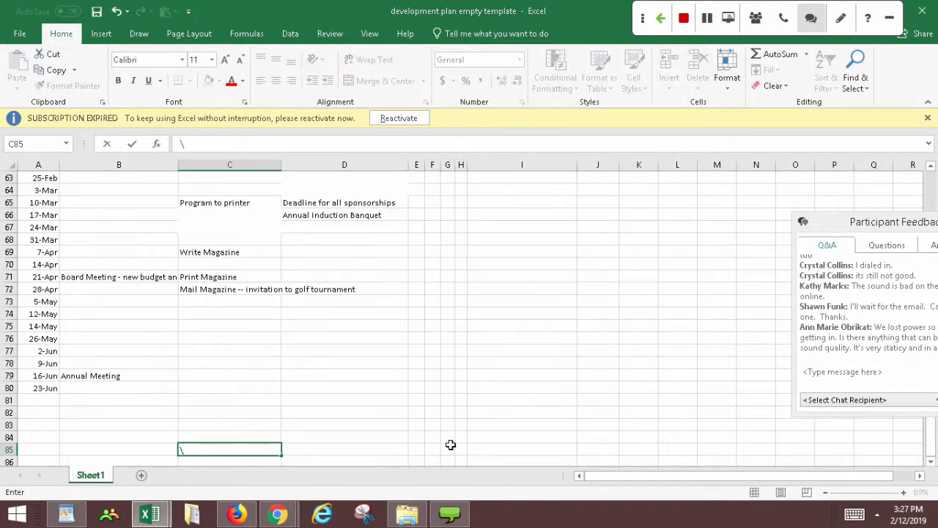
click(755, 400)
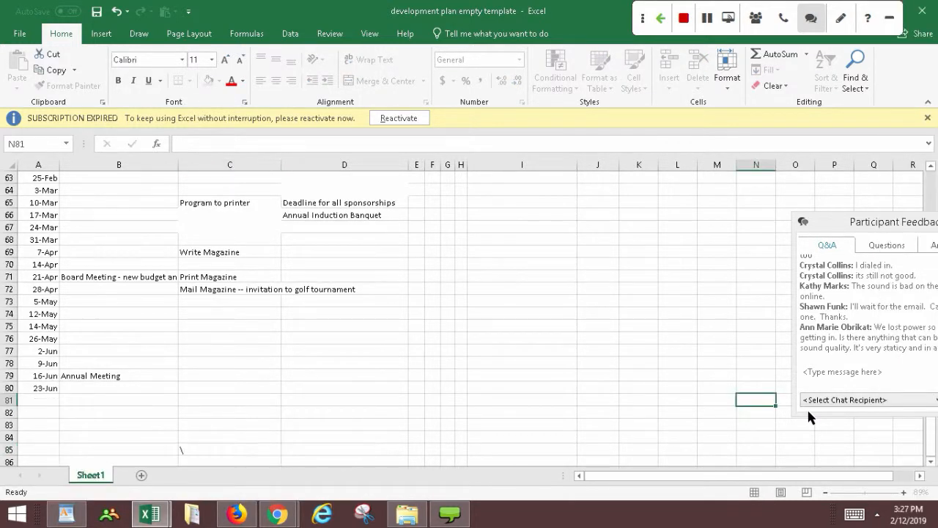
Extend the 17-Sep board meeting entry in cell B40 to read "Board Meeting - last opportunity to nominate".
scroll(892, 458, up, 20)
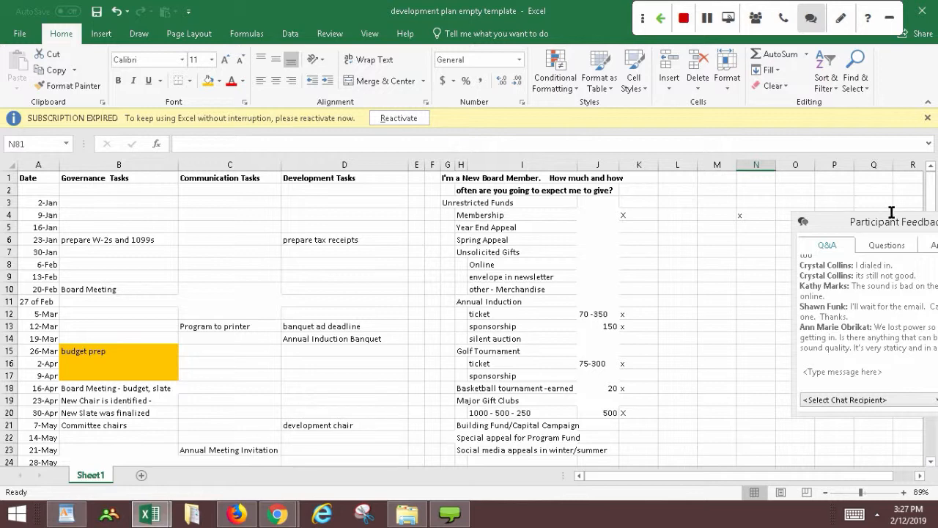
scroll(891, 213, down, 1)
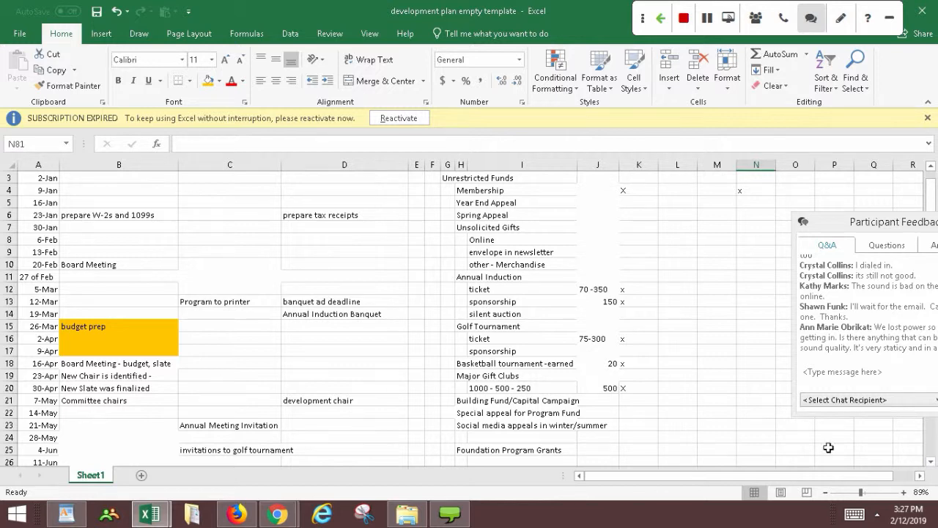
click(931, 462)
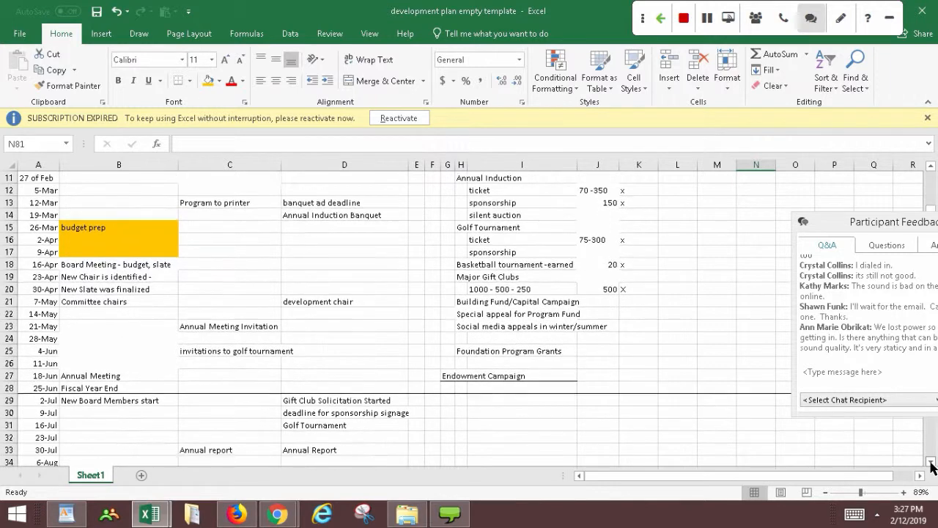
click(931, 462)
click(931, 462)
click(931, 463)
click(931, 463)
click(931, 462)
click(930, 462)
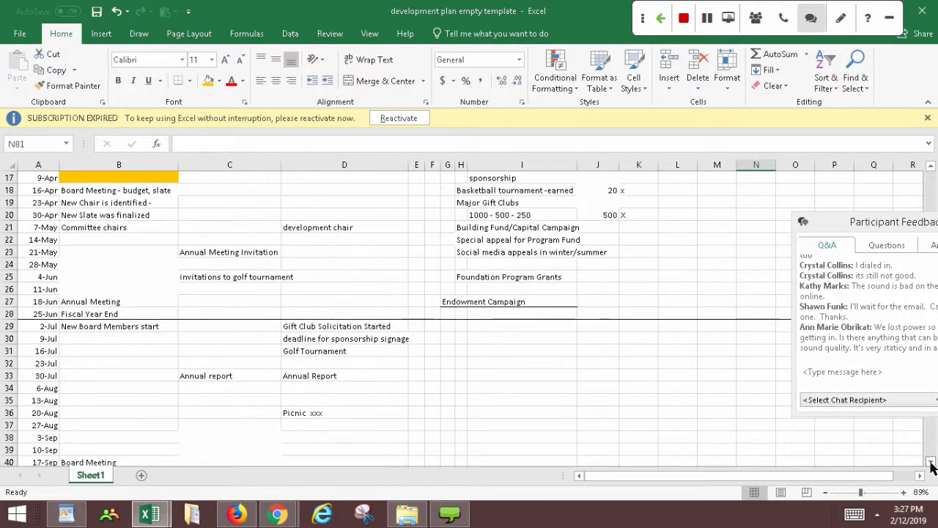
click(931, 462)
click(930, 462)
click(931, 463)
click(931, 463)
click(931, 462)
click(931, 462)
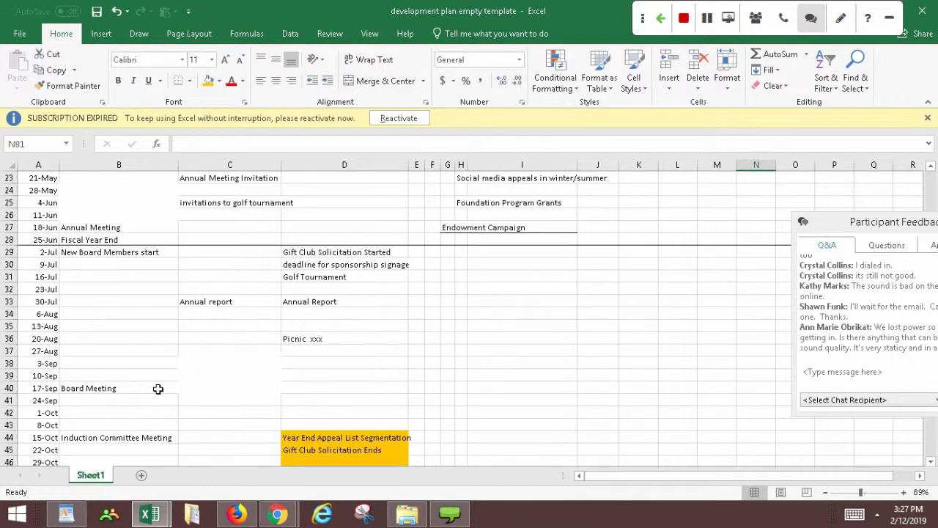
click(128, 387)
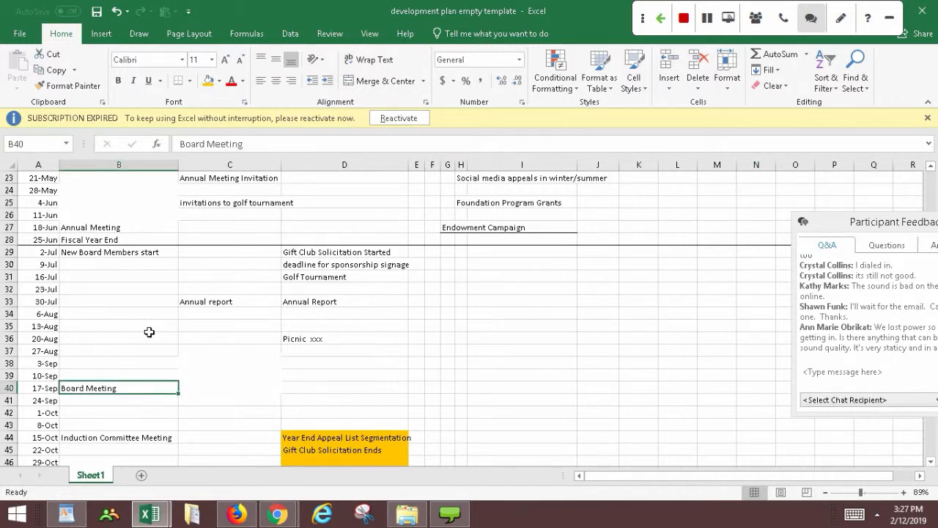
click(283, 143)
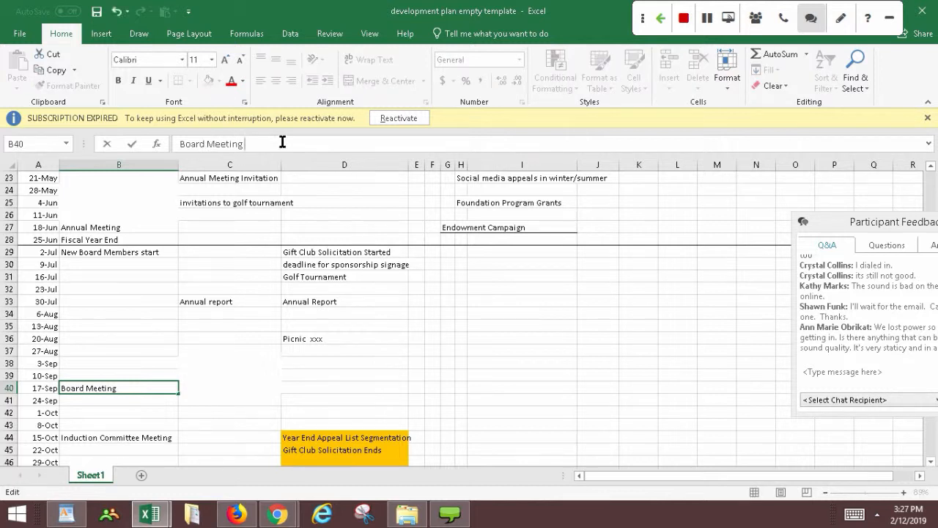
text(-)
text( last opp)
text(ortuntiy)
key(BackSpace)
key(BackSpace)
key(BackSpace)
text(ity to nominate)
key(ctrl+Return)
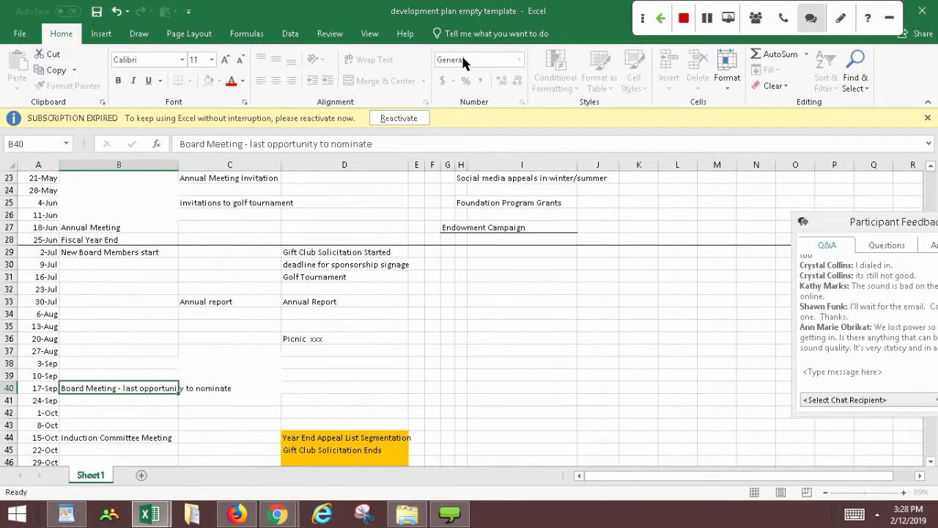
key(Return)
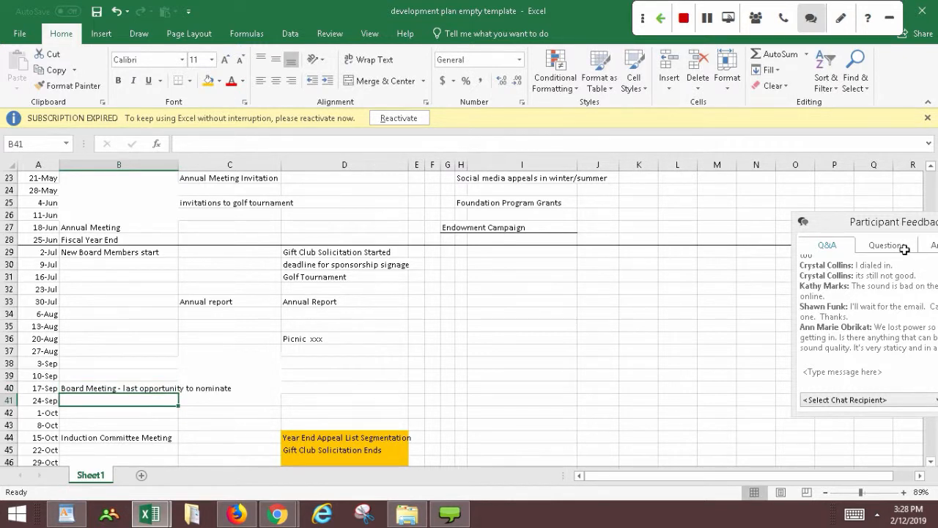
Enter "Write magazine" in column C for the 1-Oct row, cell C42.
click(187, 400)
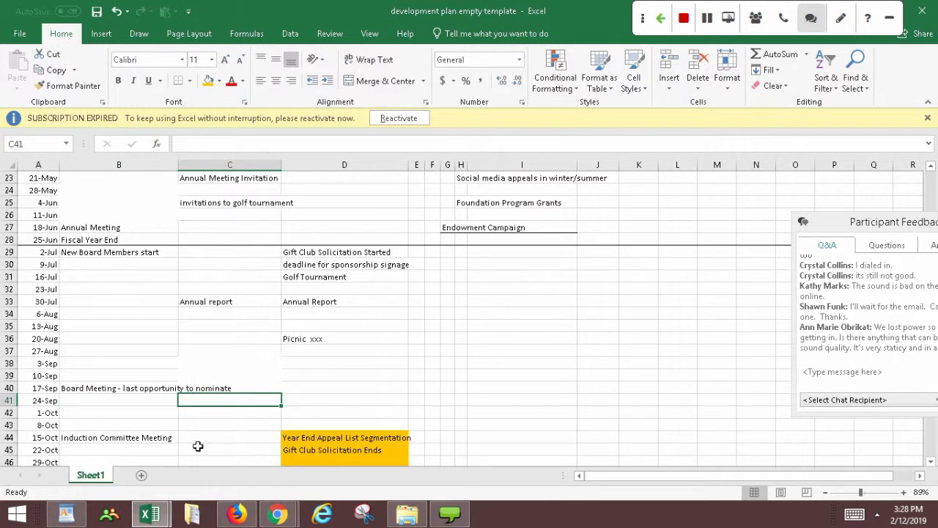
click(203, 439)
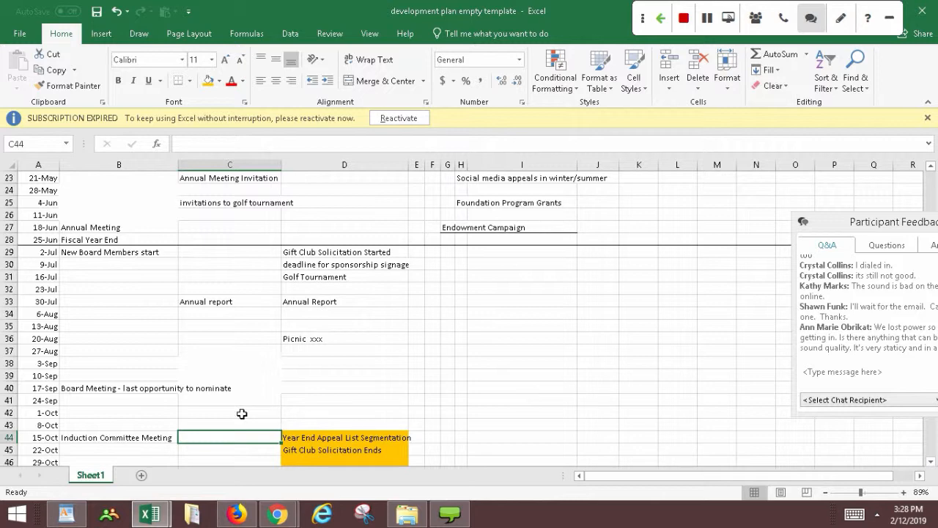
click(931, 461)
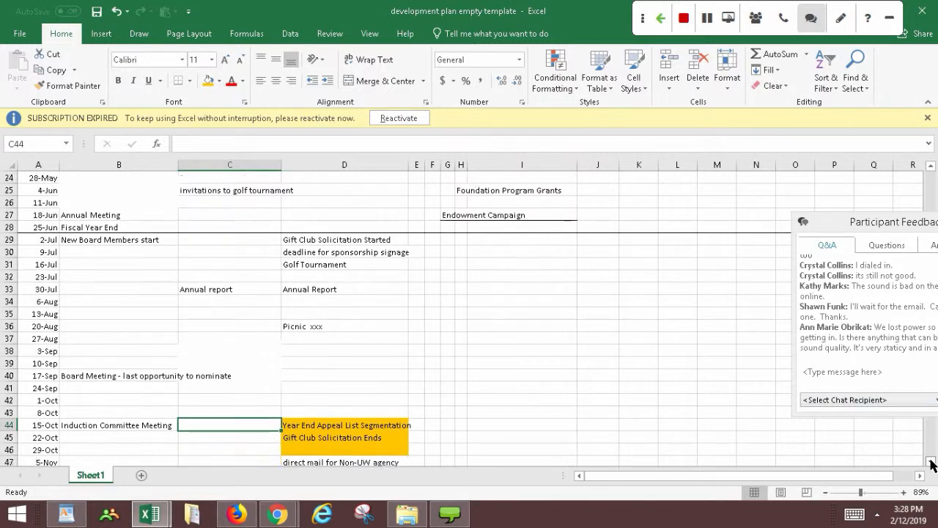
click(930, 464)
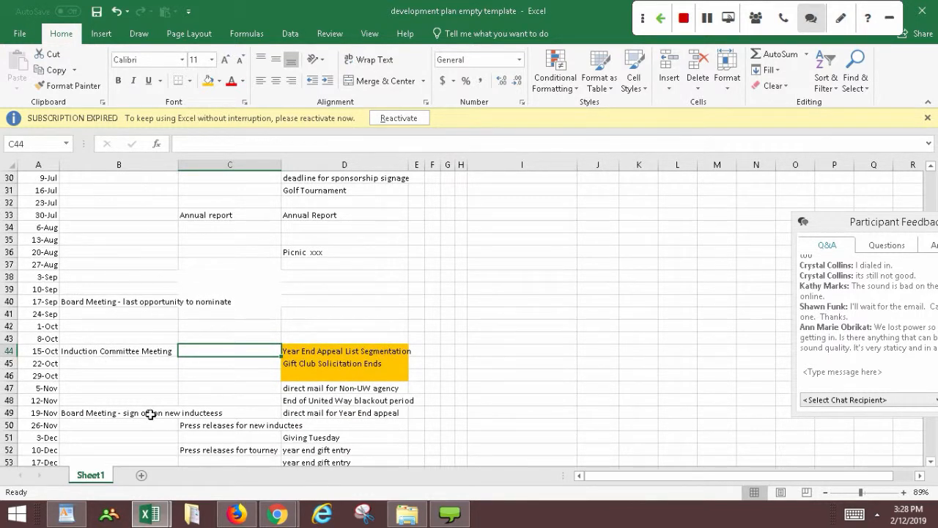
click(218, 321)
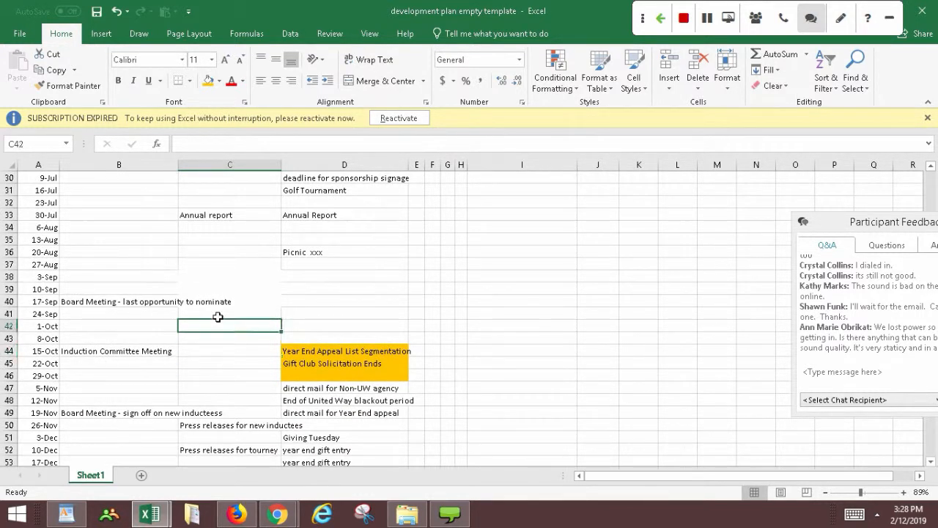
text(W)
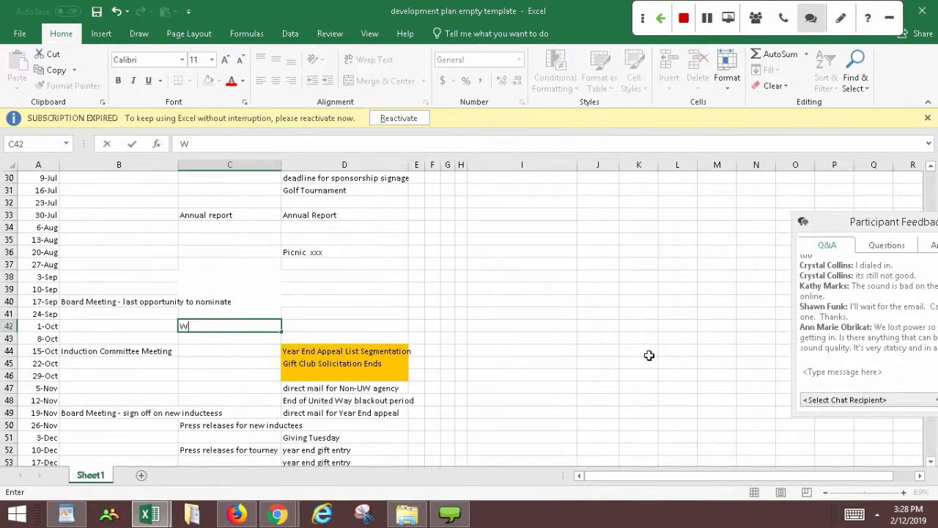
text(rite magazine)
key(Return)
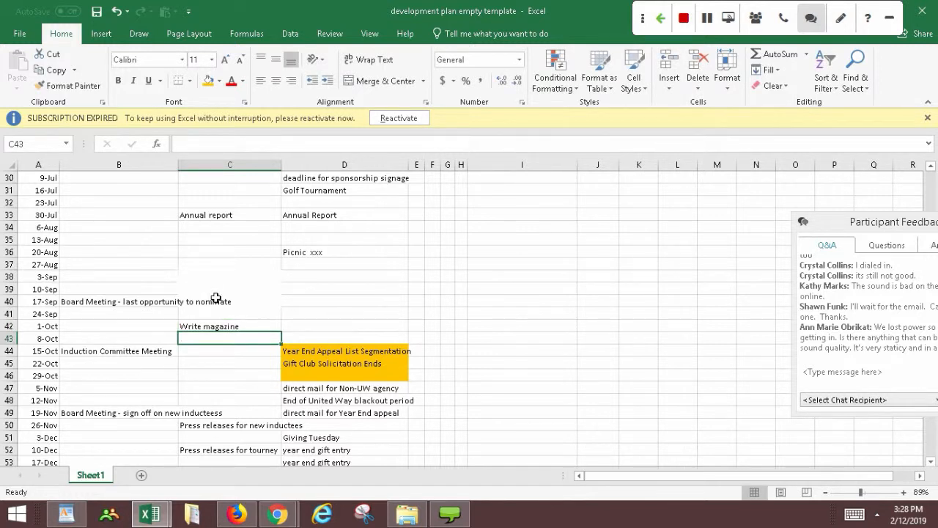
Enter "Printing magazine" in column C for the 15-Oct row, cell C44, beside the Induction Committee Meeting.
click(215, 350)
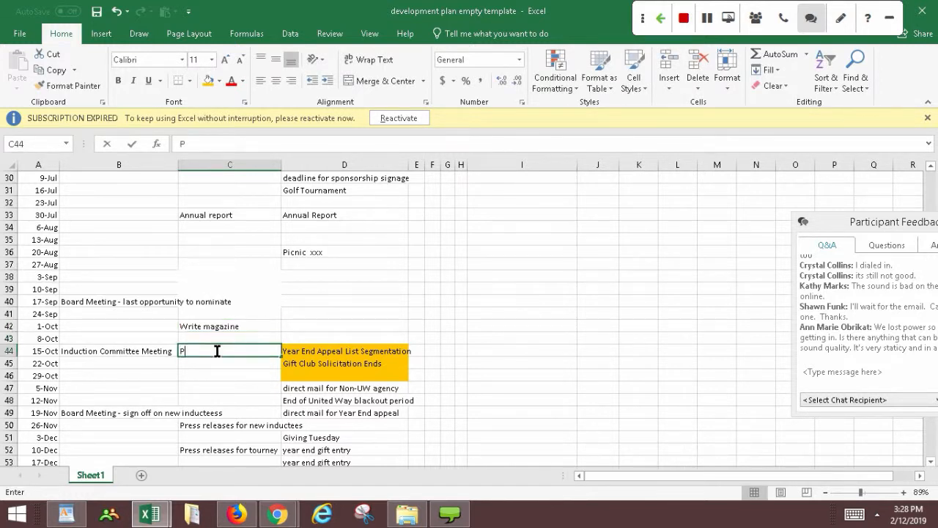
text(Prit)
key(BackSpace)
text(nting)
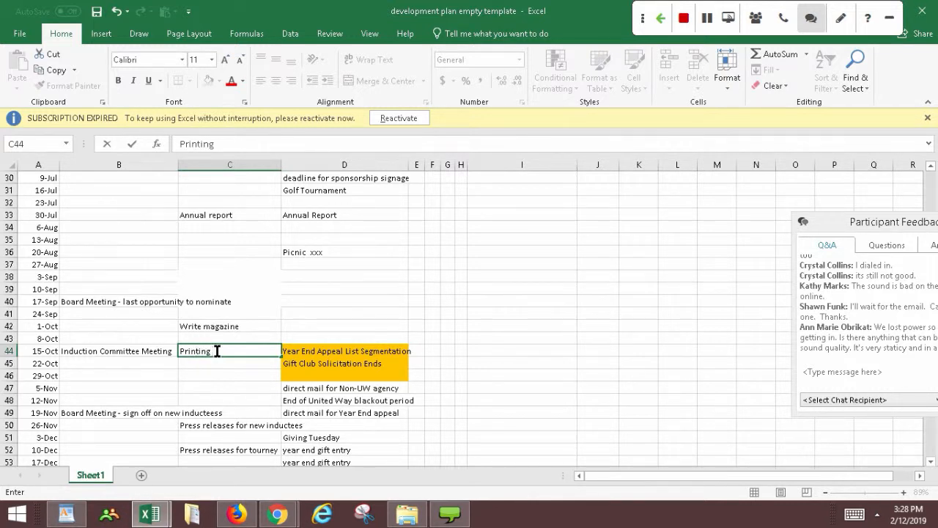
text( magazine)
key(Return)
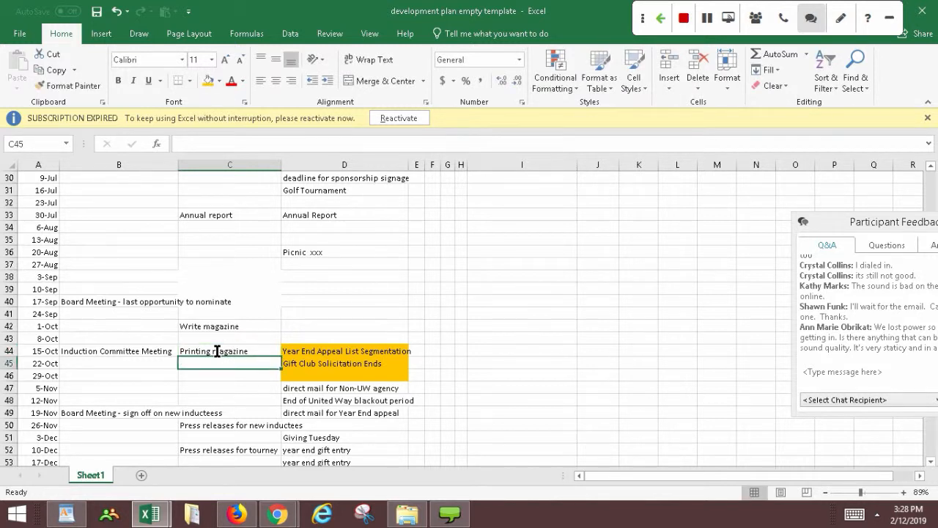
Enter "Mail Magazine -- info about basketball tournament" in column C for the 22-Oct row, cell C45.
text(Mail Ma)
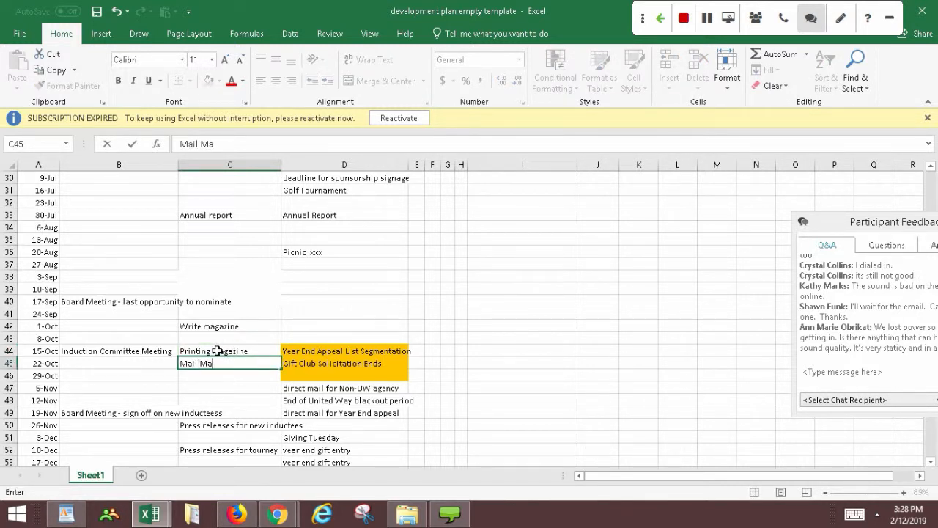
text(gazine -- info)
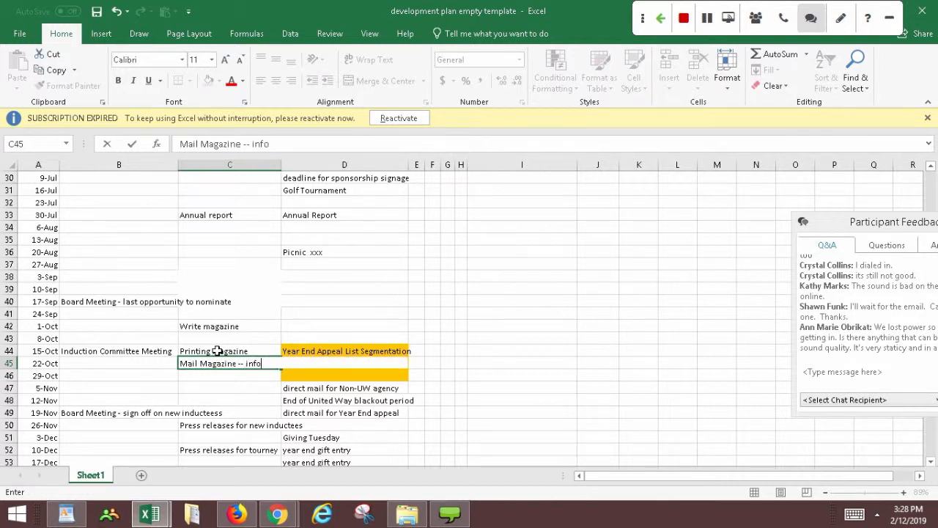
text(r)
key(BackSpace)
text(about basketball bourn)
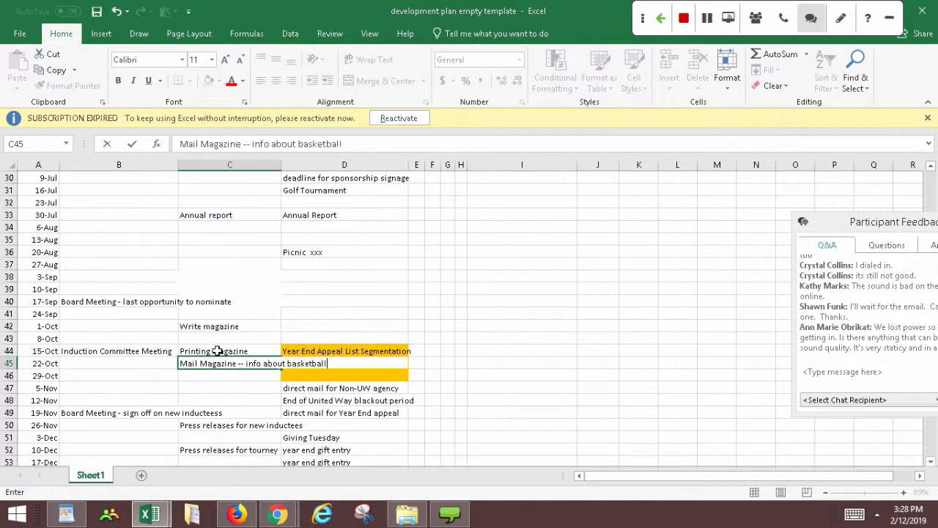
key(BackSpace)
key(BackSpace)
key(BackSpace)
key(BackSpace)
key(BackSpace)
text(tournament)
key(Return)
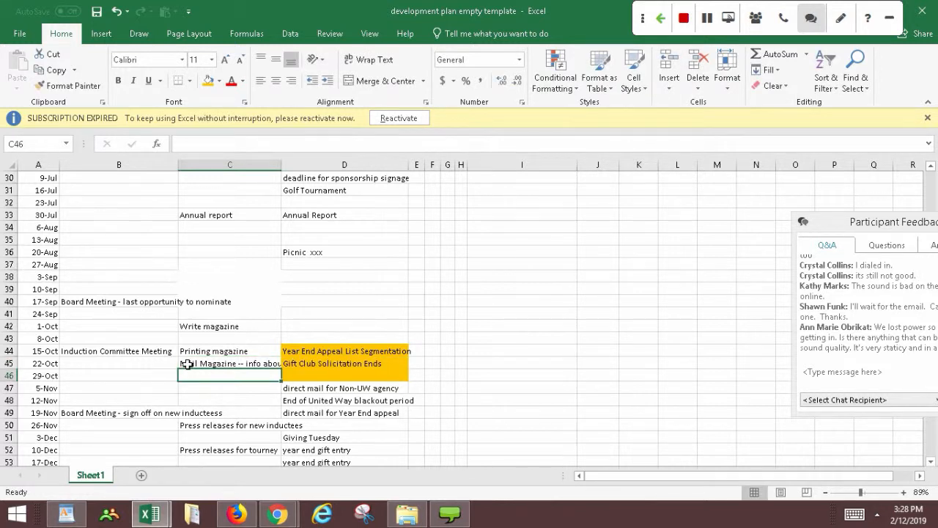
click(708, 410)
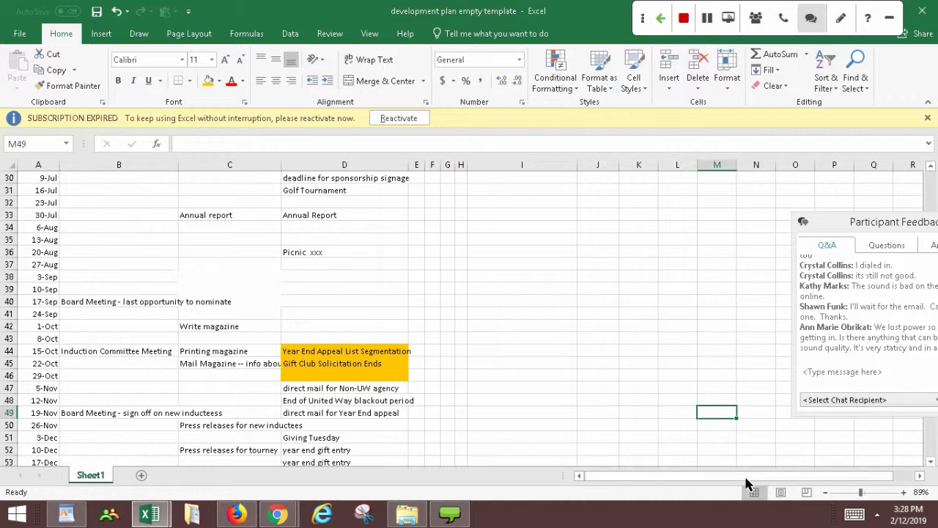
click(533, 388)
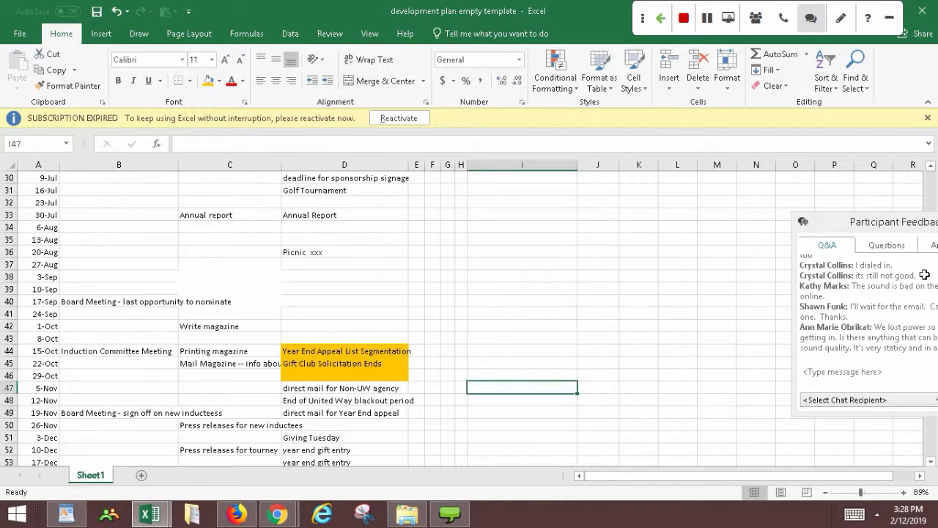
Review the calendar's tasks from November through the following May, including press releases, magazine dates, board meetings and the Annual Induction Banquet.
click(930, 461)
click(930, 461)
click(930, 461)
click(930, 461)
click(930, 461)
click(930, 463)
click(930, 463)
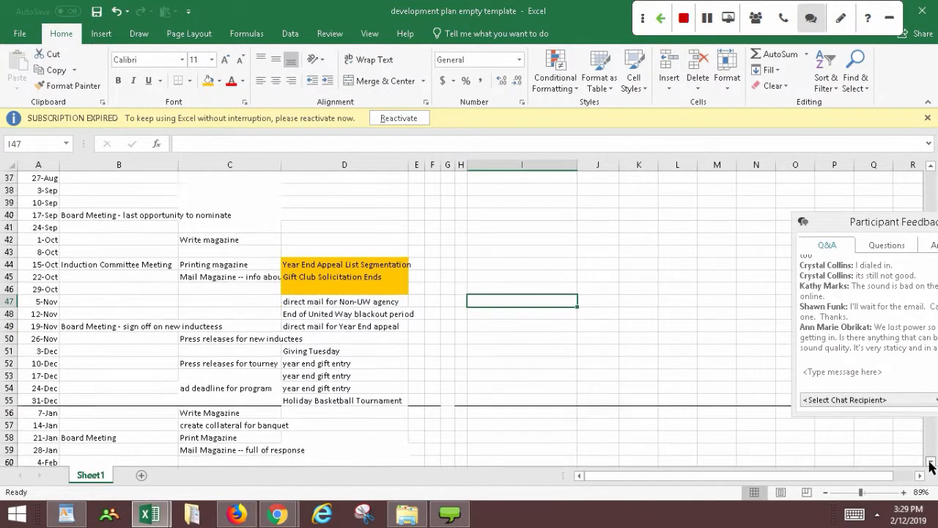
click(930, 462)
click(930, 462)
click(931, 462)
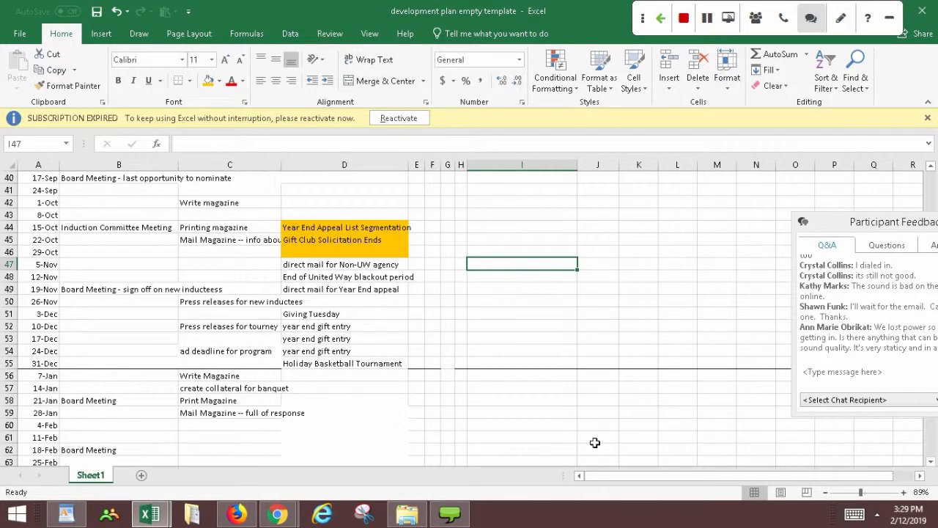
click(930, 461)
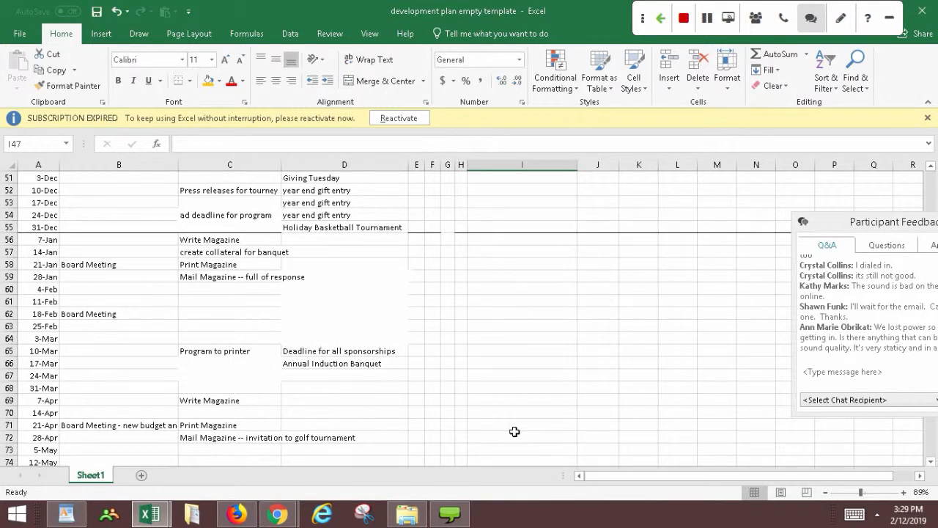
key(Down)
key(Down)
key(Down)
key(Down)
key(Down)
key(Down)
key(Down)
key(Down)
key(Down)
key(Down)
key(Down)
key(Down)
key(Down)
key(Down)
key(Down)
key(Down)
key(Down)
key(Down)
key(Down)
key(Down)
key(Down)
key(Down)
key(Down)
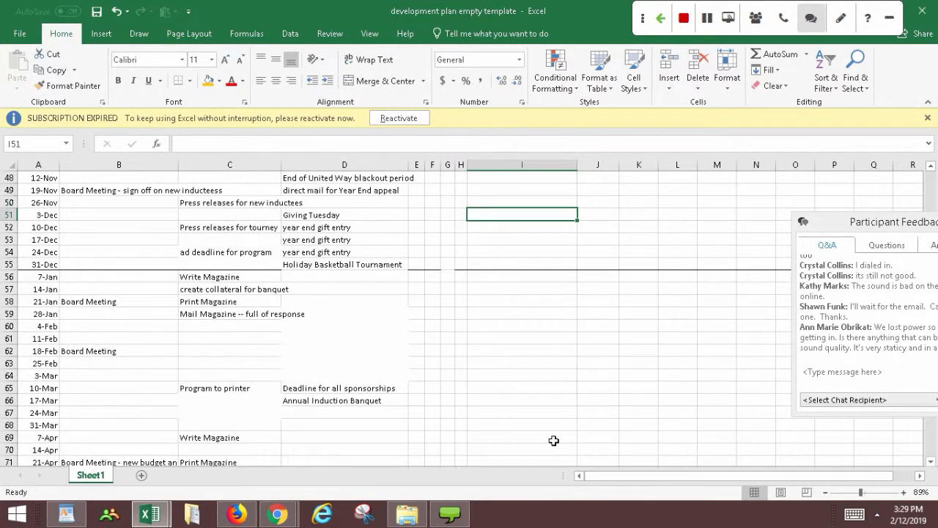
Look back through the calendar to its first January rows and the new board member giving list beside them.
key(Up)
key(Up)
key(Up)
key(Up)
key(Up)
key(Up)
key(Up)
key(Up)
key(Up)
key(Up)
key(Up)
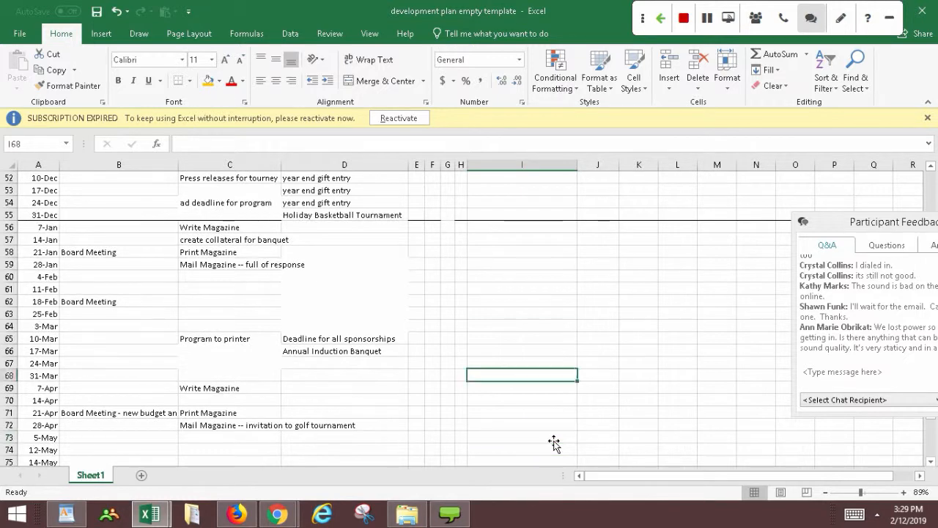
key(Up)
key(Up)
key(Up)
key(Up)
key(Up)
key(Up)
key(Up)
key(Up)
key(Up)
key(Up)
key(Up)
key(Up)
key(Up)
key(Up)
key(Up)
key(Up)
key(Up)
key(Up)
key(Up)
key(Up)
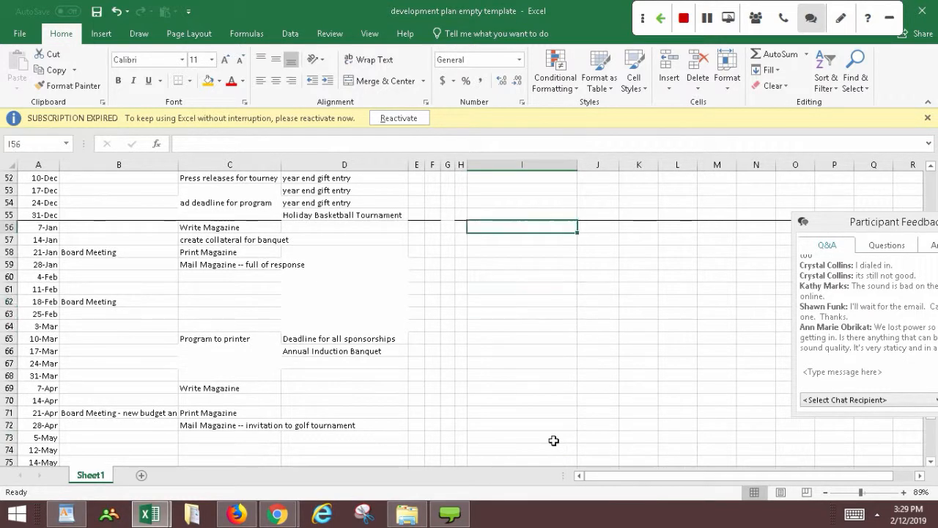
key(Up)
key(Up)
key(Up)
key(Up)
key(Up)
key(Up)
key(Up)
key(Up)
key(Up)
key(Up)
key(Up)
key(Up)
key(Up)
key(Up)
key(Up)
key(Up)
key(Up)
key(Up)
key(Up)
key(Up)
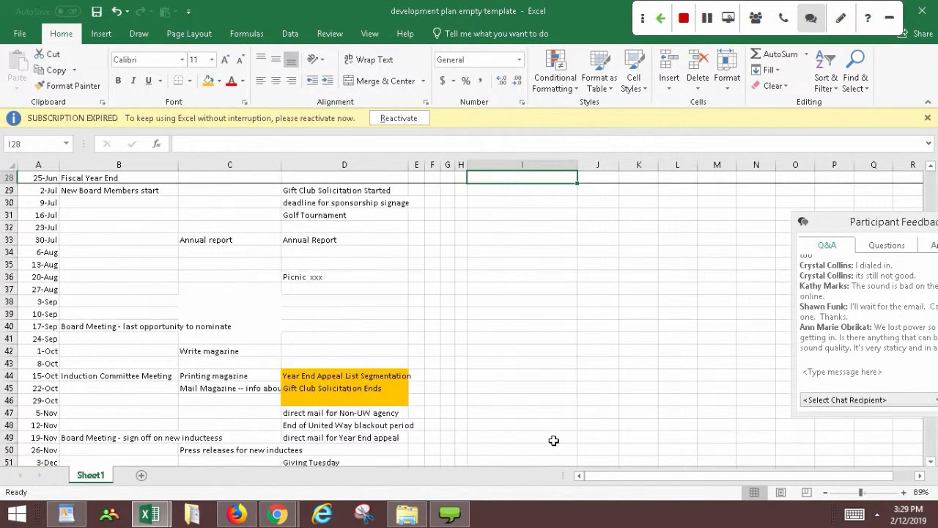
key(Up)
key(Up)
key(Up)
key(Up)
key(Up)
key(Up)
key(Up)
key(Up)
key(Up)
key(Up)
key(Up)
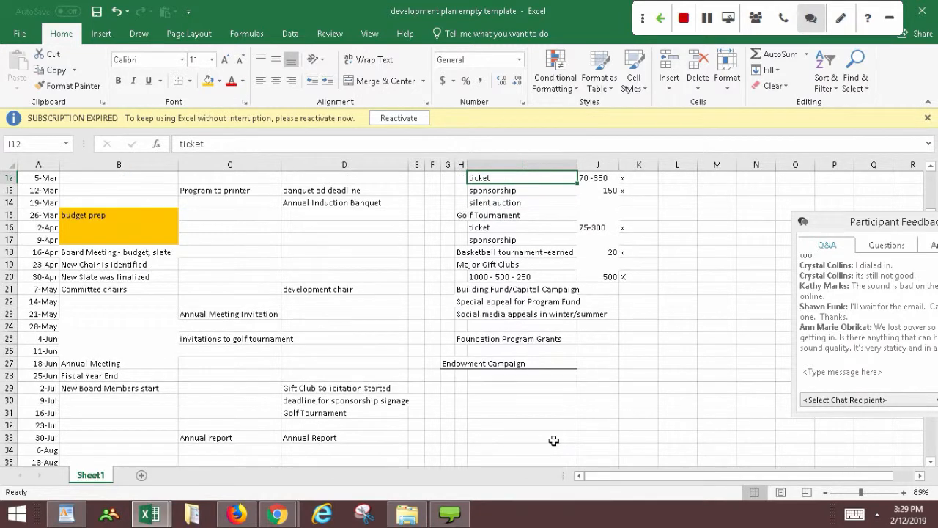
key(Down)
key(Down)
key(Down)
key(Down)
key(Down)
key(Down)
key(Down)
key(Down)
key(Down)
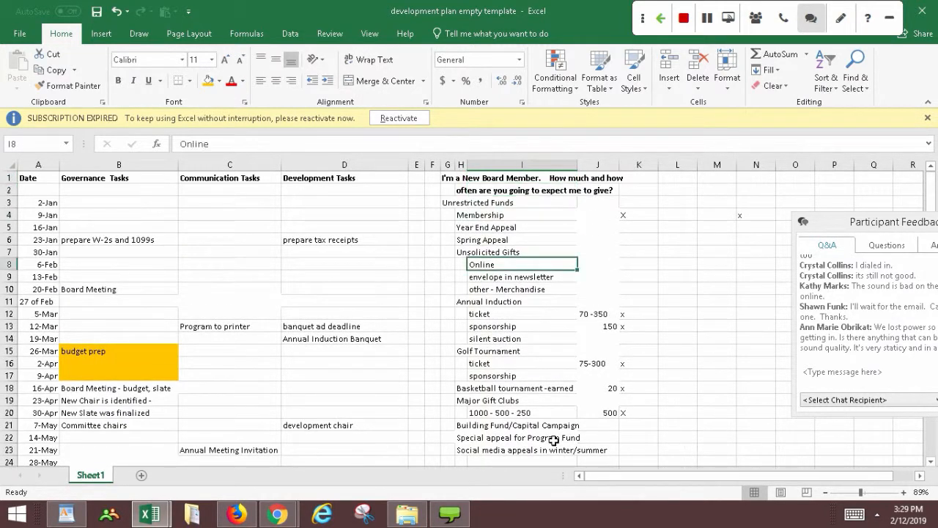
Examine the governance, communication and development tasks from spring through early October, around the Fiscal Year End, Annual Report and Picnic rows.
key(Down)
key(Down)
key(Down)
key(Down)
key(Down)
key(Down)
key(Down)
key(Down)
key(Down)
key(Down)
key(Down)
key(Down)
key(Down)
key(Down)
key(Down)
key(Down)
key(Down)
key(Down)
key(Down)
key(Down)
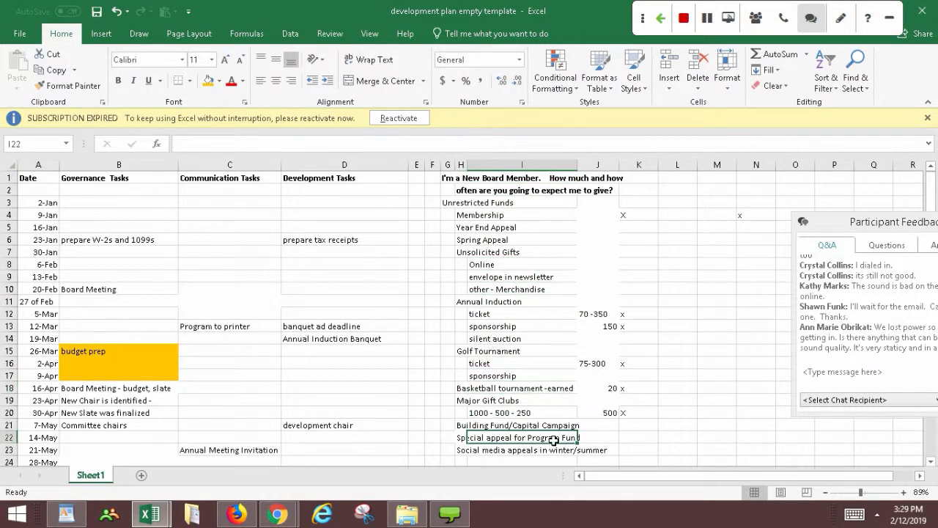
key(Down)
key(Down)
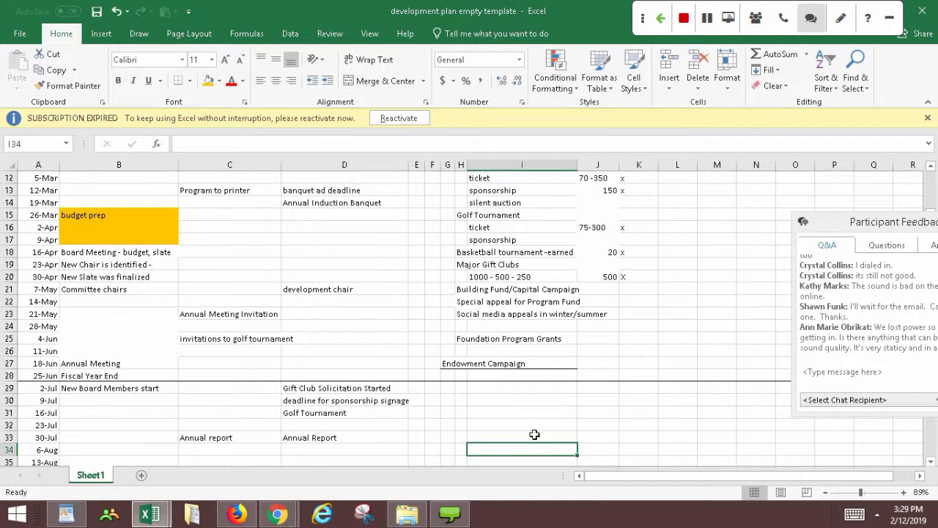
click(671, 437)
key(Down)
key(Down)
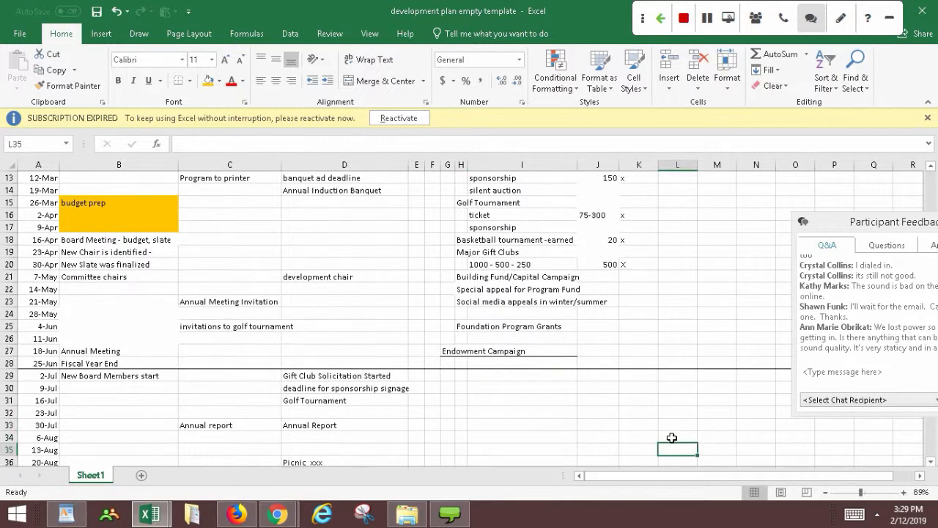
key(Down)
key(Down)
key(Down)
key(Down)
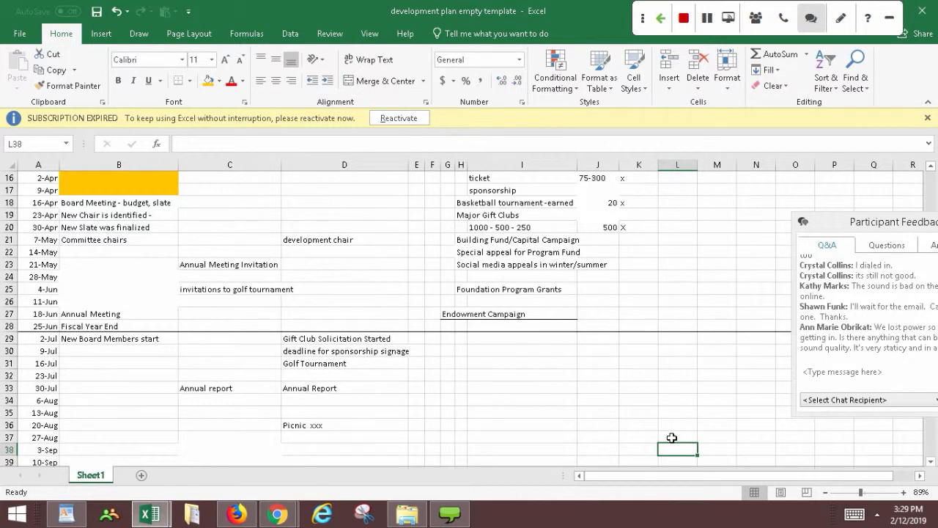
key(Down)
key(Down)
key(Down)
key(Down)
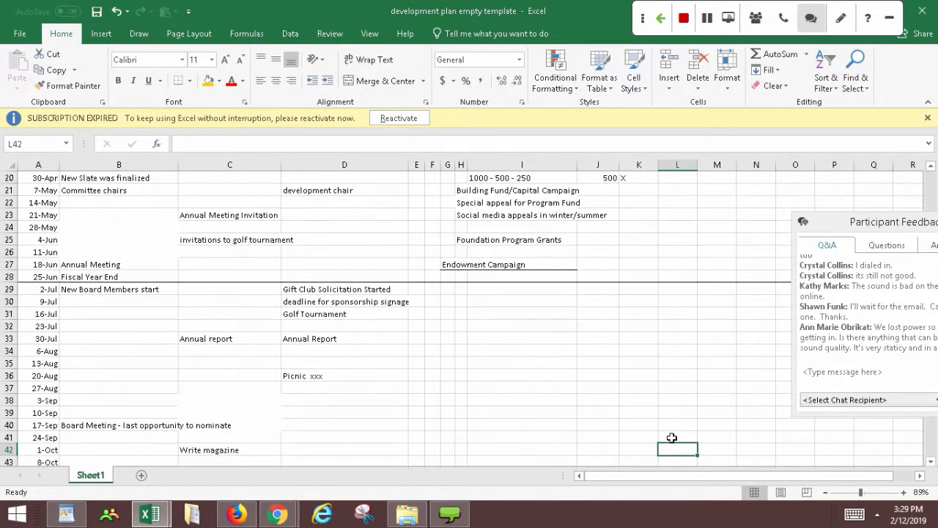
key(Up)
key(Up)
key(Up)
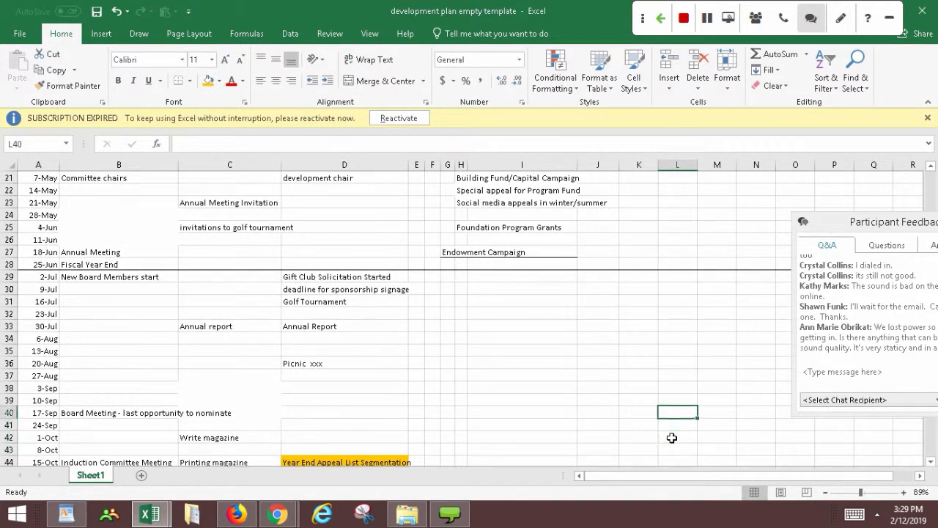
key(Up)
key(Up)
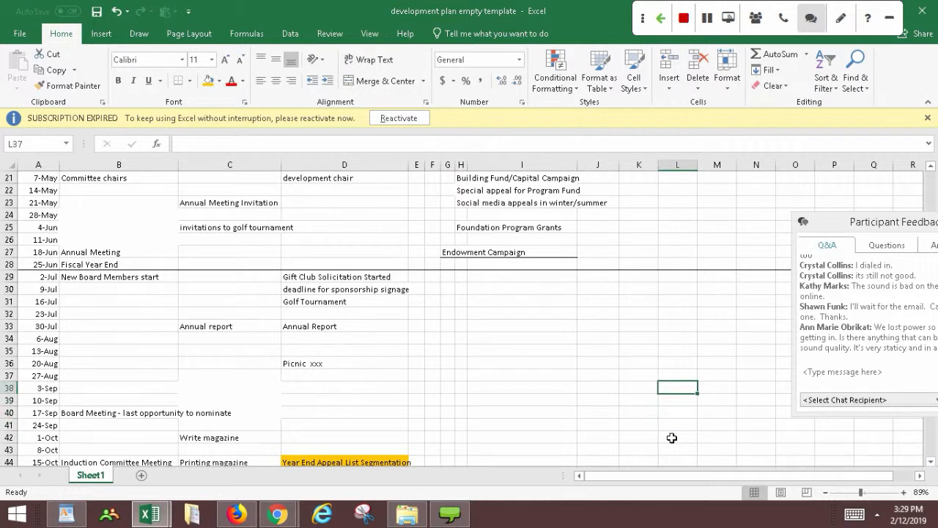
key(Up)
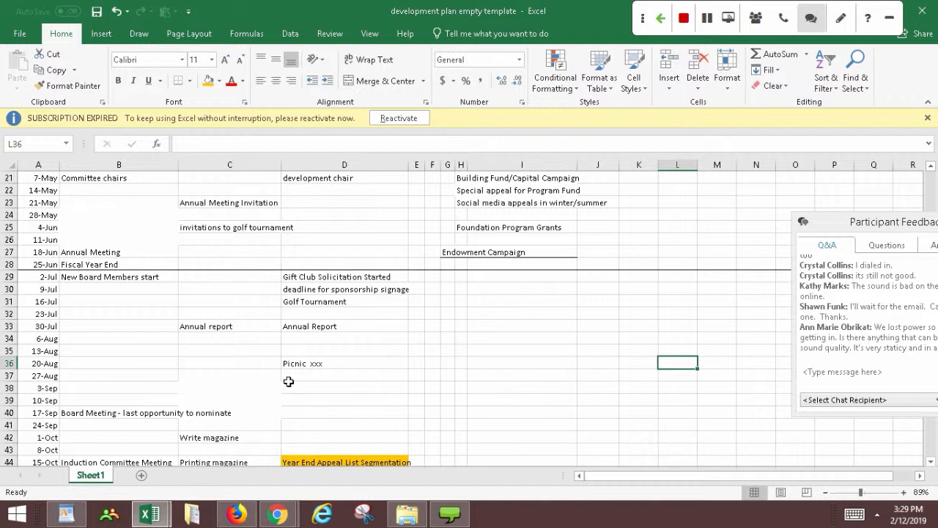
key(Up)
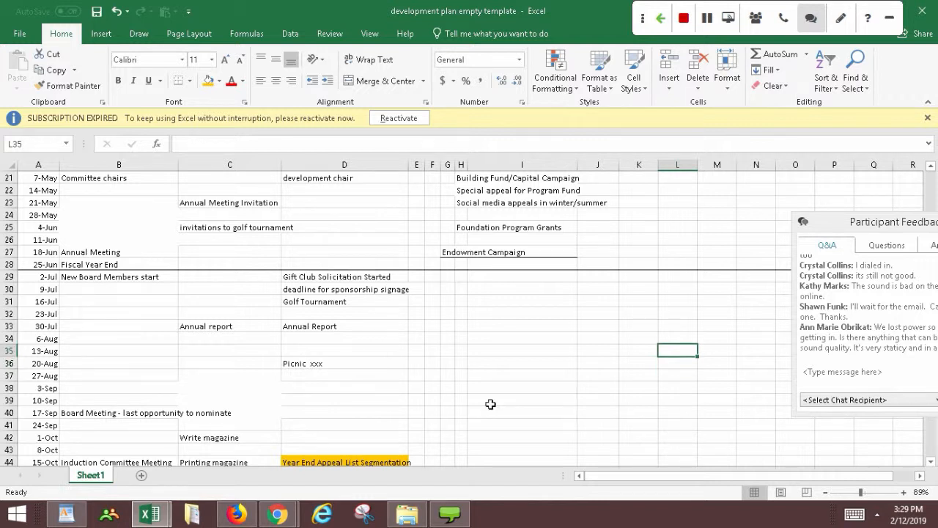
click(598, 424)
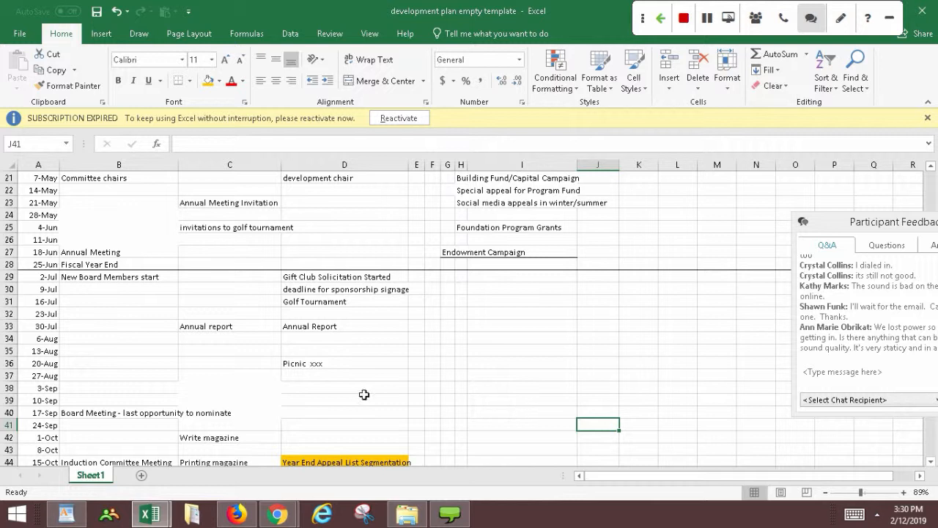
click(620, 412)
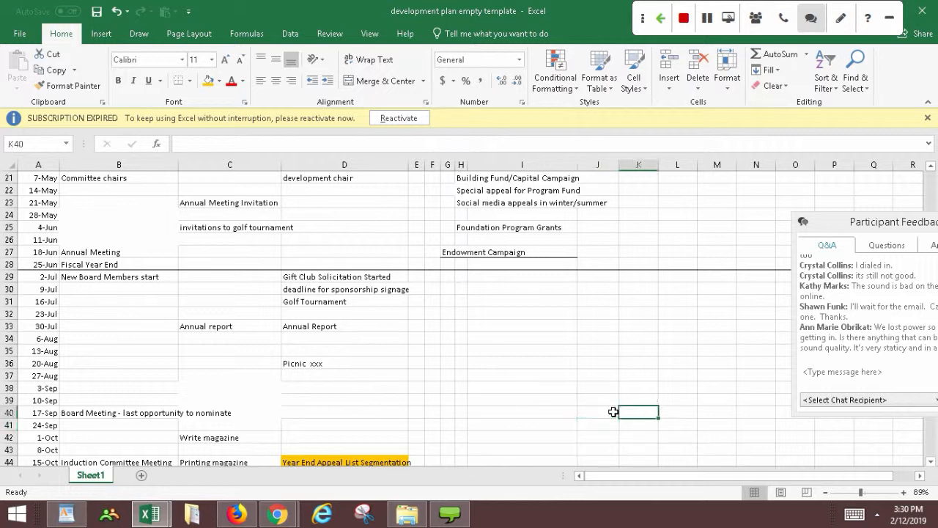
click(693, 413)
key(Down)
key(Down)
key(Down)
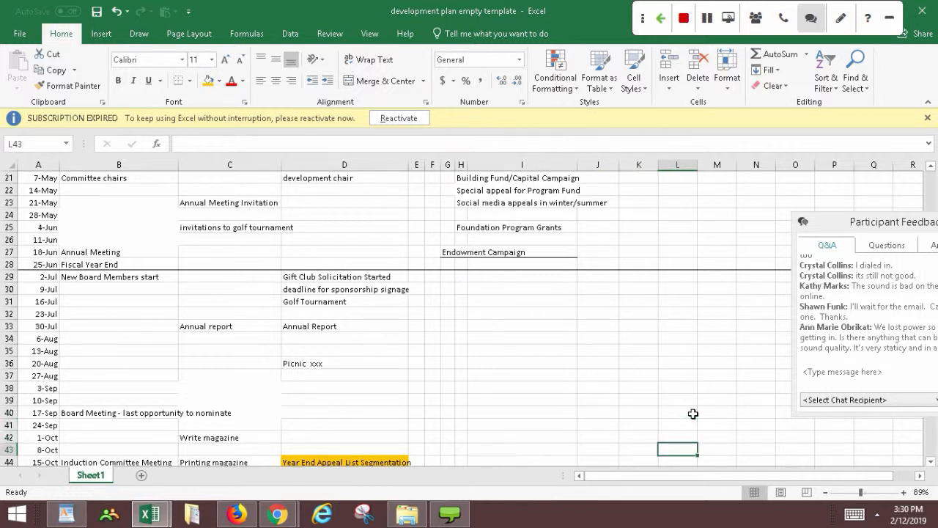
Look back through the calendar from early October to the January rows and the board member giving list beside them.
key(Up)
key(Up)
key(Up)
key(Up)
key(Up)
key(Up)
key(Up)
key(Up)
key(Up)
key(Up)
key(Up)
key(Up)
key(Up)
key(Up)
key(Up)
key(Up)
key(Up)
key(Up)
key(Up)
key(Up)
key(Up)
key(Up)
key(Up)
key(Up)
key(Up)
key(Up)
key(Up)
key(Up)
key(Up)
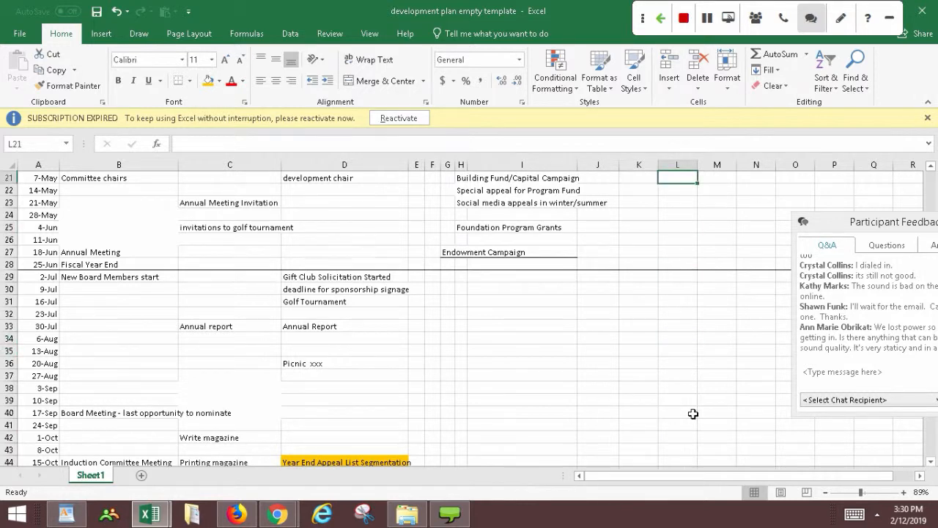
key(Up)
key(Up)
key(Up)
key(Up)
key(Up)
key(Up)
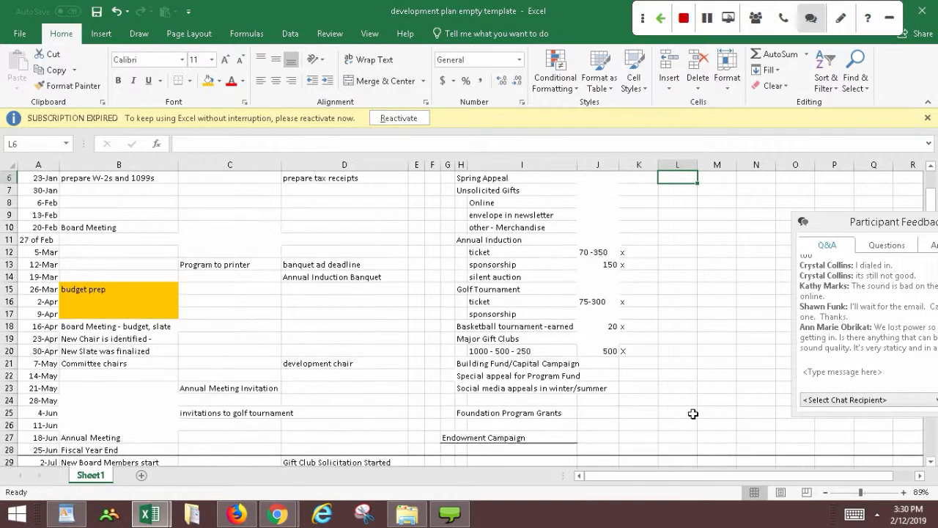
Review the calendar's tasks from February through November, including budget prep, the Golf Tournament, the Picnic and the Year End Appeal.
key(Down)
key(Down)
key(Down)
key(Down)
key(Down)
key(Down)
key(Down)
key(Down)
key(Down)
key(Down)
key(Down)
key(Down)
key(Down)
key(Down)
key(Down)
key(Down)
key(Down)
key(Down)
key(Down)
key(Down)
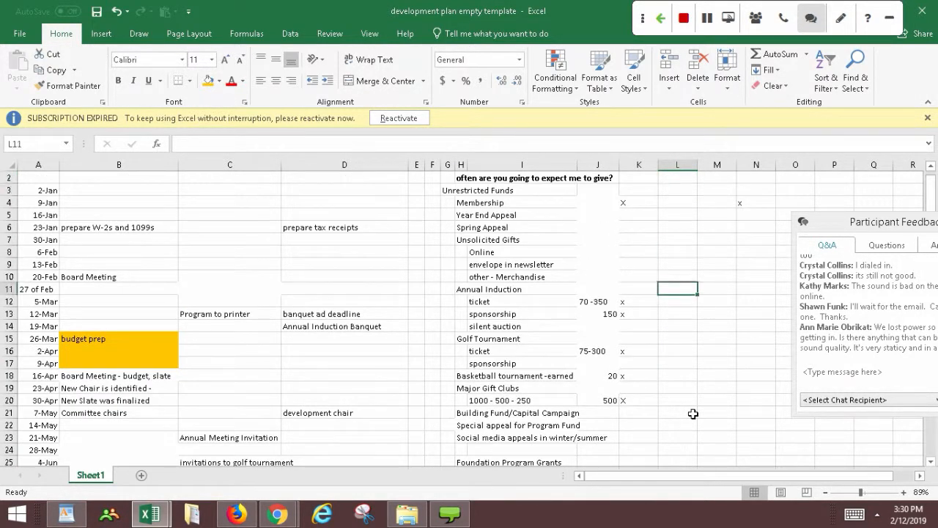
key(Down)
key(Down)
key(Down)
key(Down)
key(Down)
key(Down)
key(Down)
key(Down)
key(Down)
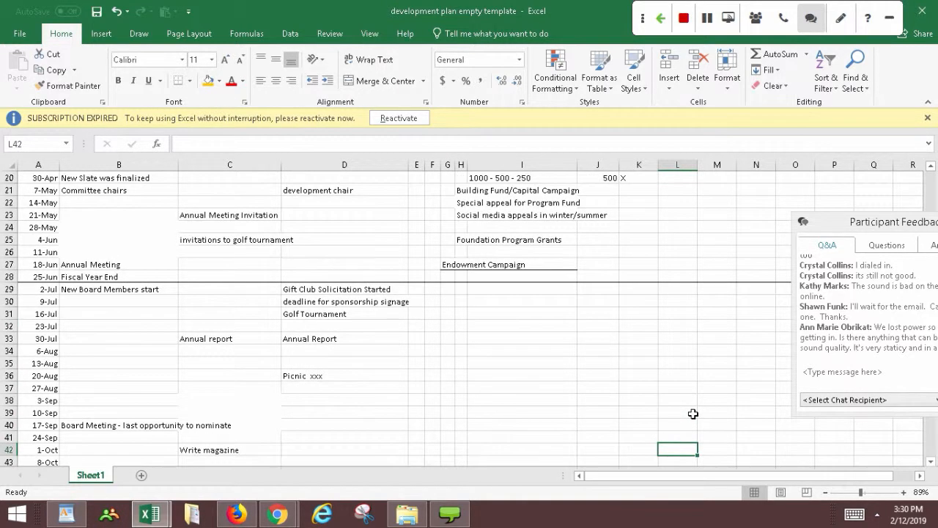
key(Down)
key(Down)
key(Down)
key(Down)
key(Down)
key(Down)
key(Down)
key(Up)
key(Up)
key(Up)
key(Up)
key(Up)
key(Up)
key(Up)
key(Up)
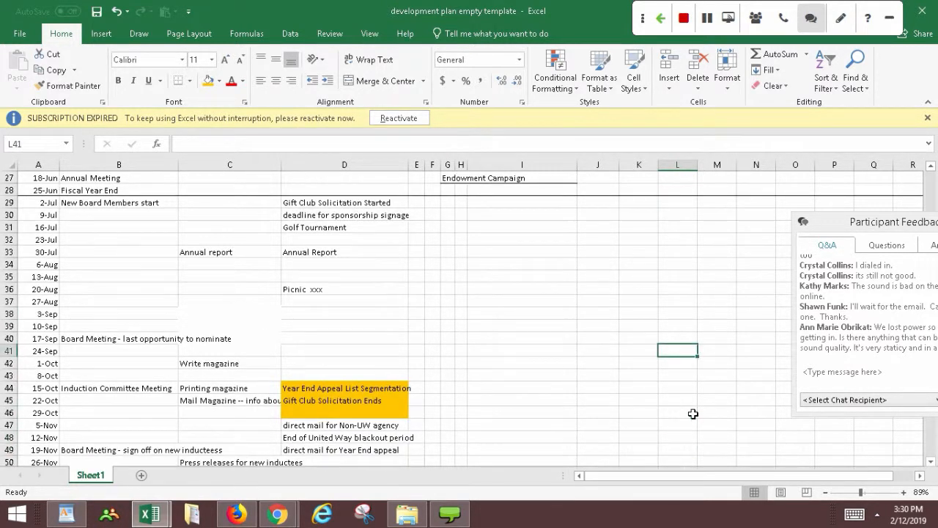
Examine the development column again from September back to February to find open weeks around the Annual Induction Banquet.
key(Up)
key(Up)
key(Up)
key(Up)
key(Up)
key(Up)
key(Up)
key(Up)
key(Up)
key(Up)
key(Up)
key(Up)
key(Up)
key(Up)
key(Up)
key(Up)
key(Up)
key(Up)
key(Up)
key(Up)
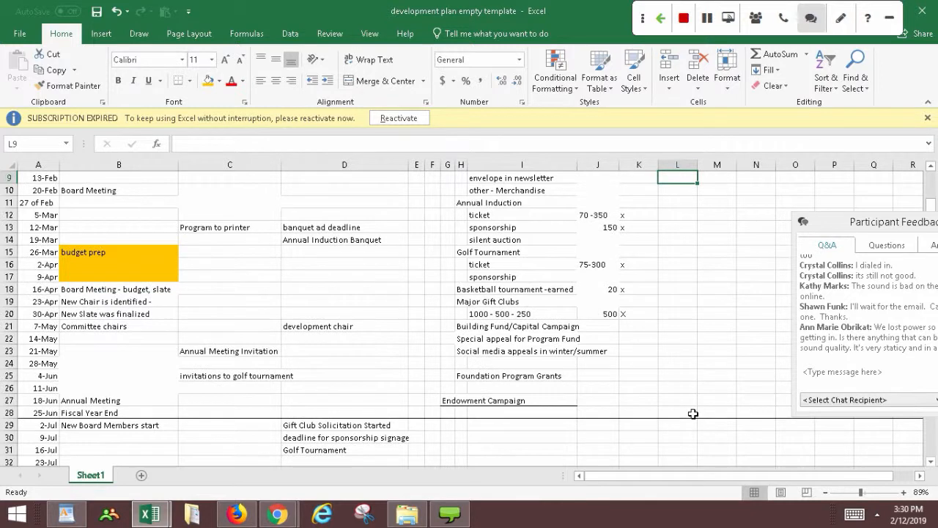
key(Down)
click(304, 277)
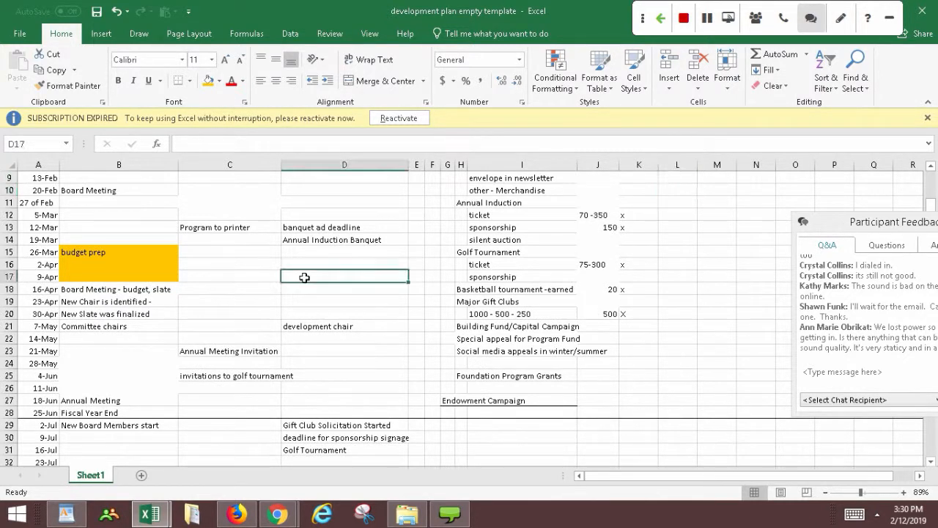
text(so)
key(BackSpace)
key(BackSpace)
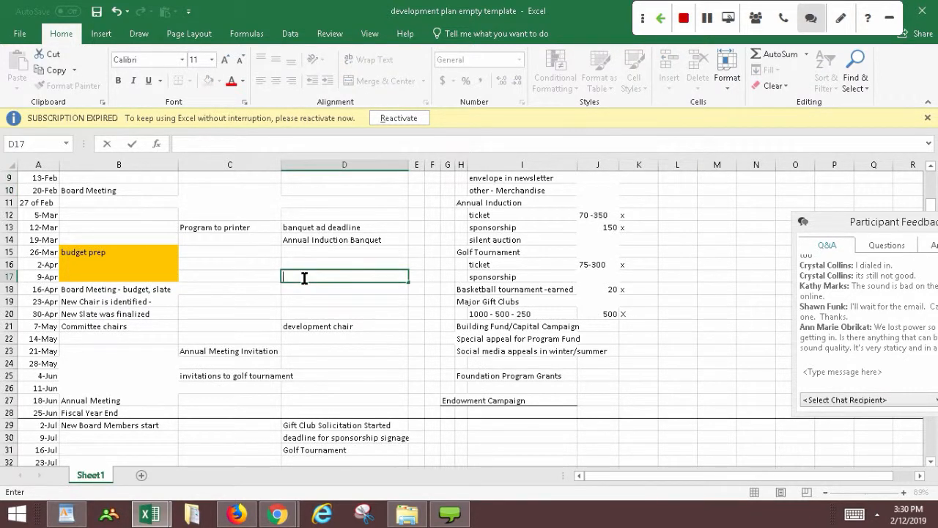
text(Spring App)
key(BackSpace)
key(BackSpace)
key(BackSpace)
key(BackSpace)
key(BackSpace)
key(BackSpace)
key(BackSpace)
key(BackSpace)
key(BackSpace)
click(330, 236)
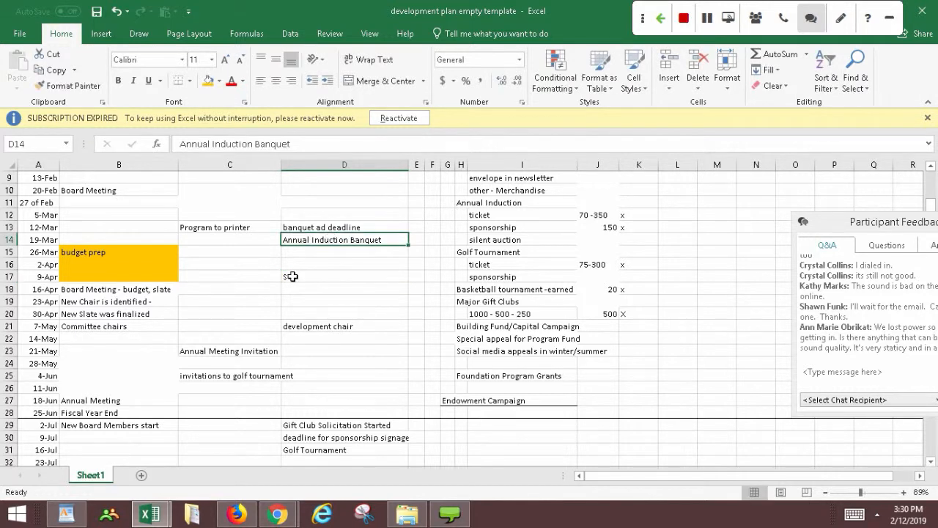
click(292, 276)
key(BackSpace)
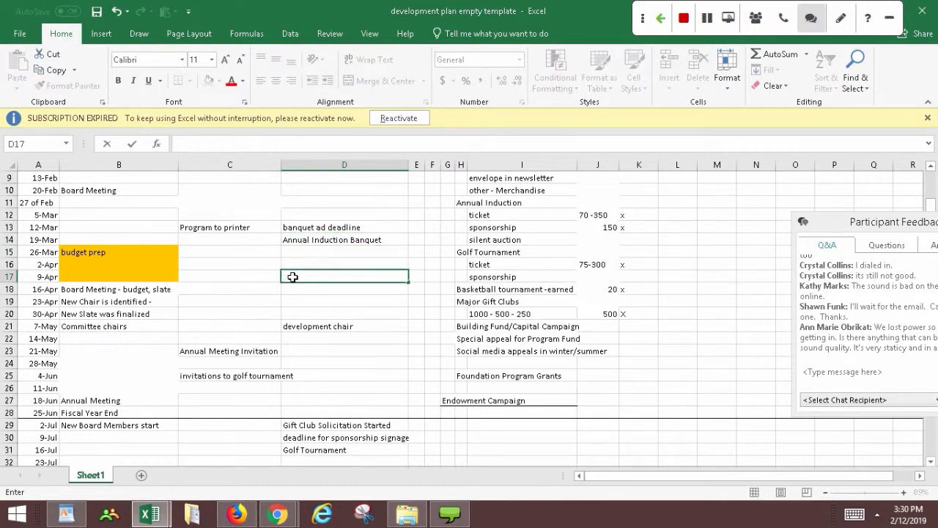
Enter "Spring Appeal?" in column D for the 30-Apr row, cell D20.
click(296, 314)
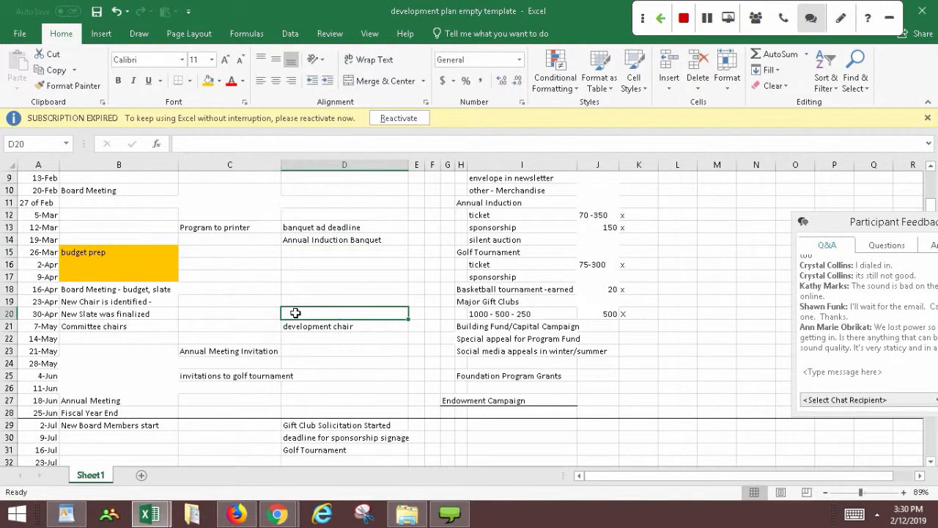
text(Spril)
key(BackSpace)
text(n)
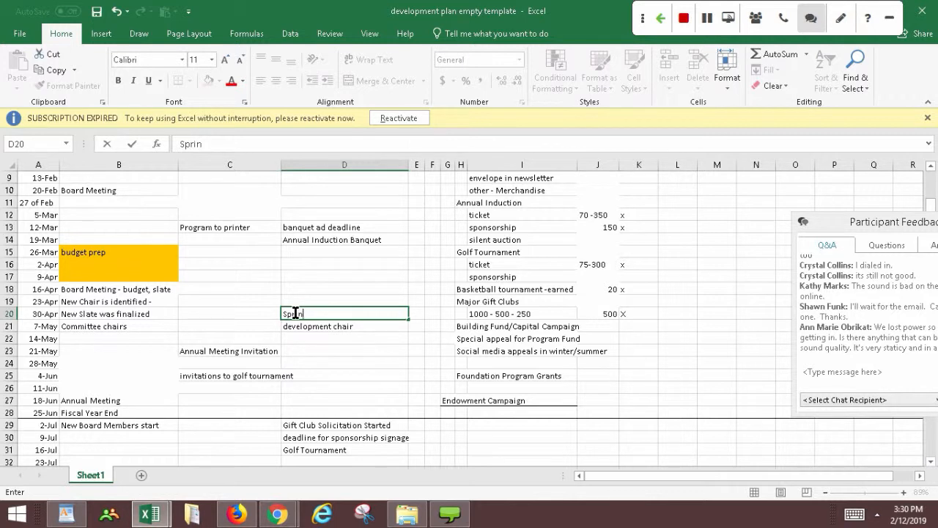
text(g Appeal?)
Enter "Database Cleanup" in column D for the 11-Jun row, cell D26.
click(339, 382)
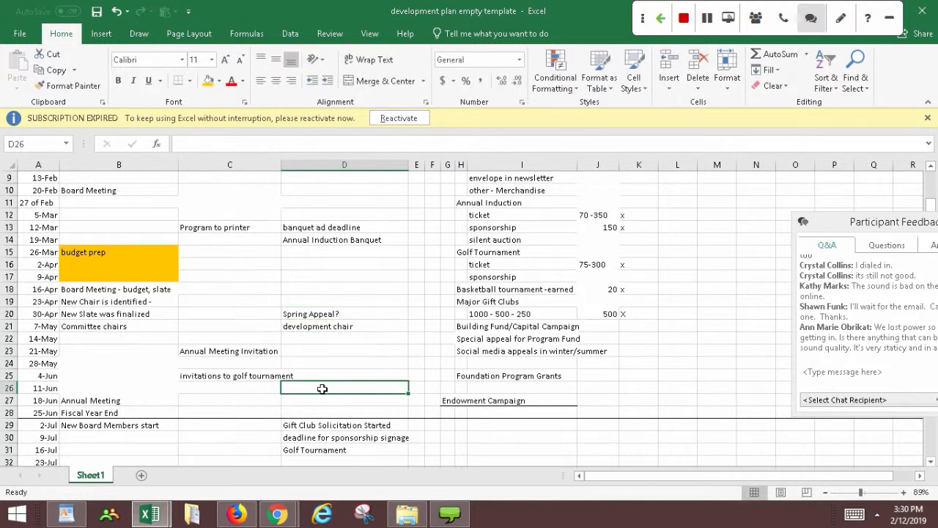
text(Database Cleanup)
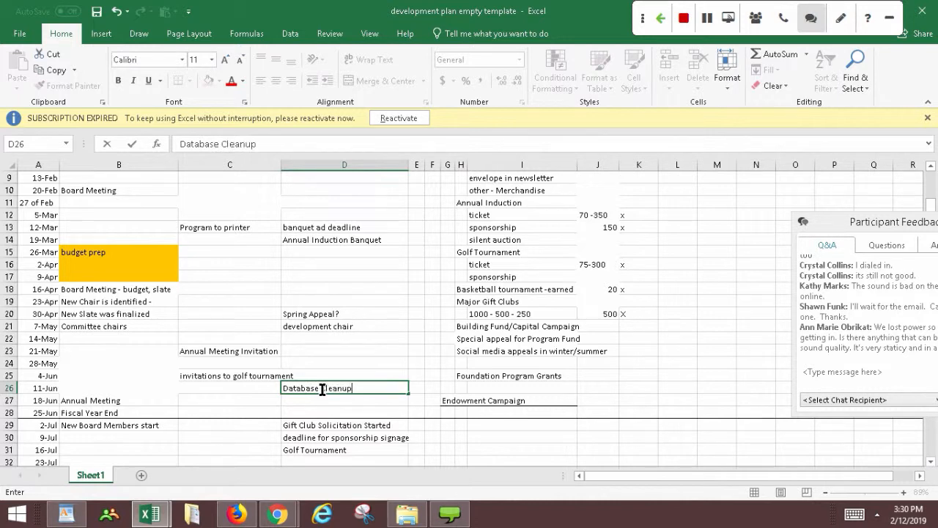
key(Return)
Enter "Database" in column D for the 10-Sep row, cell D39.
key(Down)
key(Down)
key(Down)
key(Down)
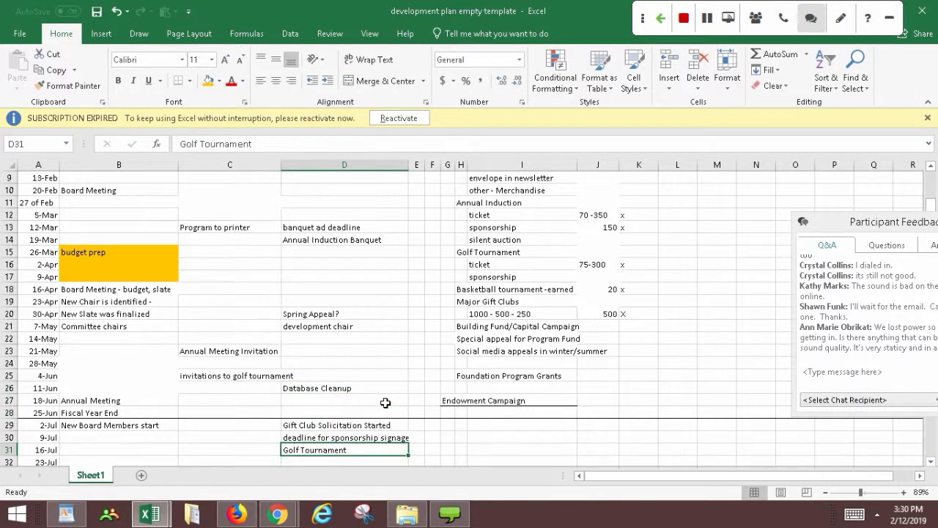
key(Down)
key(Down)
key(Down)
key(Down)
key(Down)
key(Down)
key(Down)
key(Down)
key(Down)
key(Down)
key(Down)
key(Up)
key(Up)
key(Up)
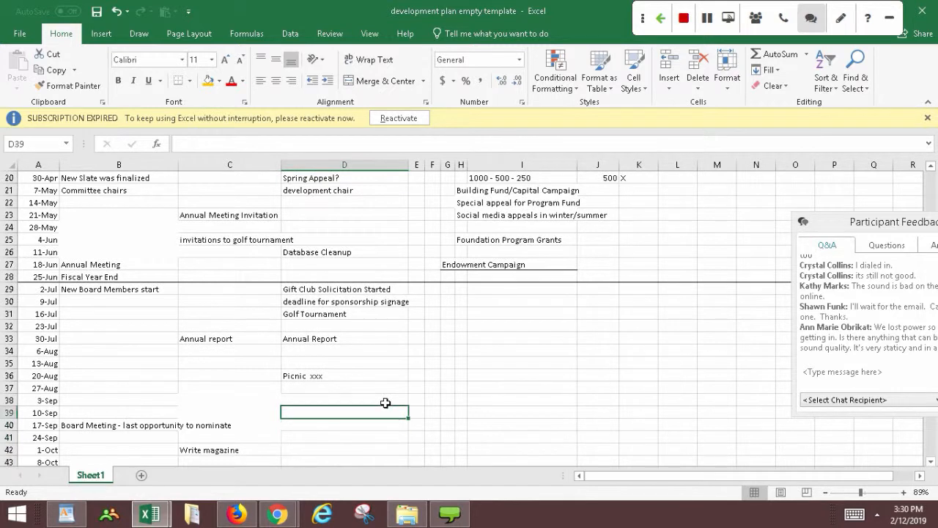
text(Data )
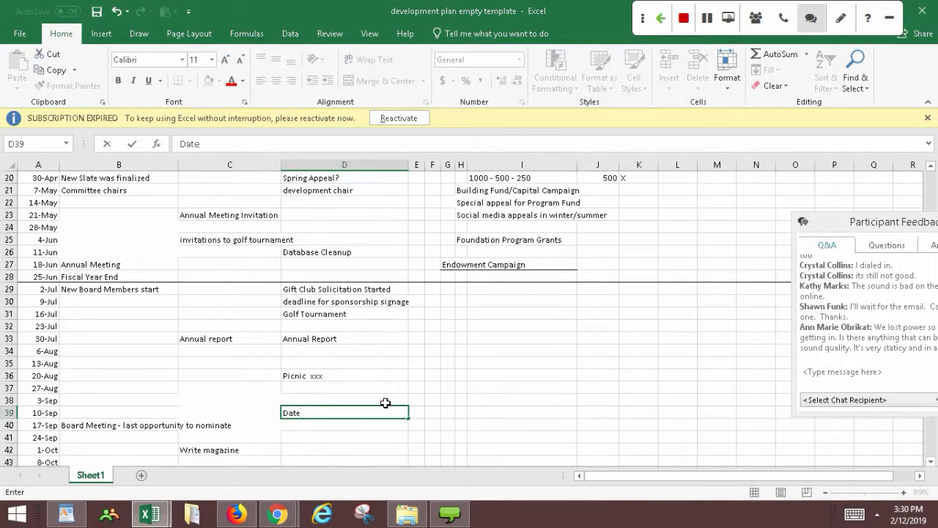
text(base)
key(Return)
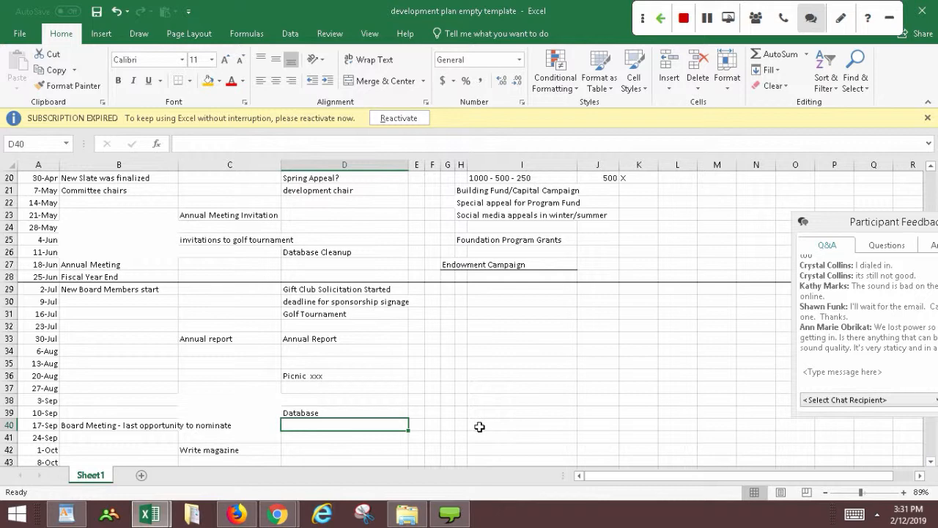
key(Right)
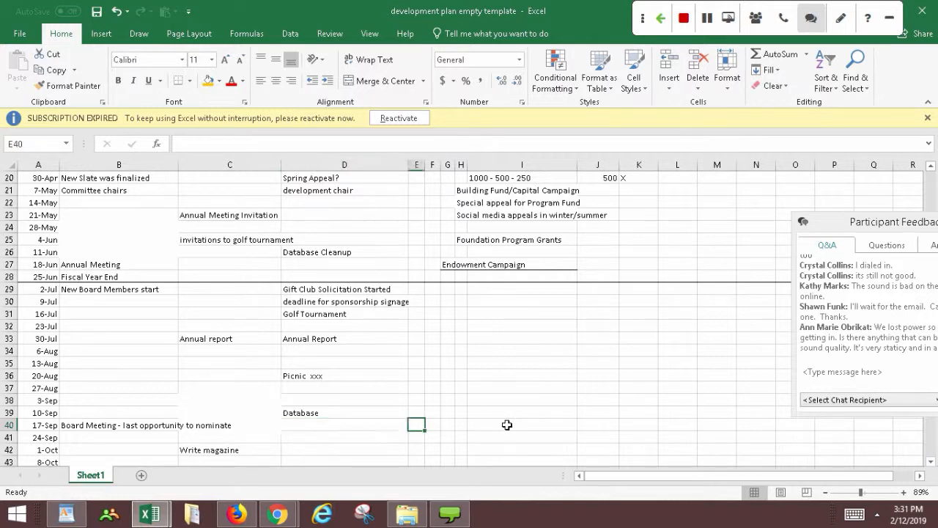
key(Down)
key(Down)
key(Down)
key(Down)
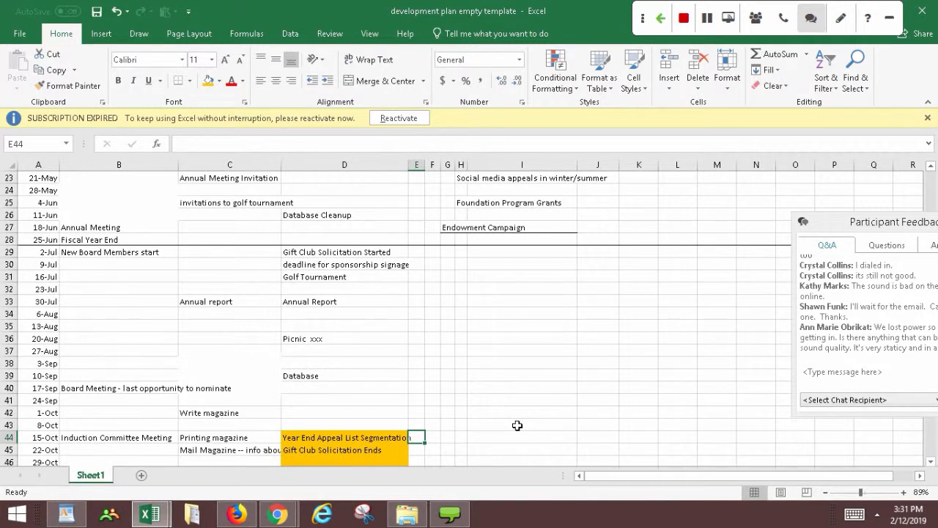
click(346, 392)
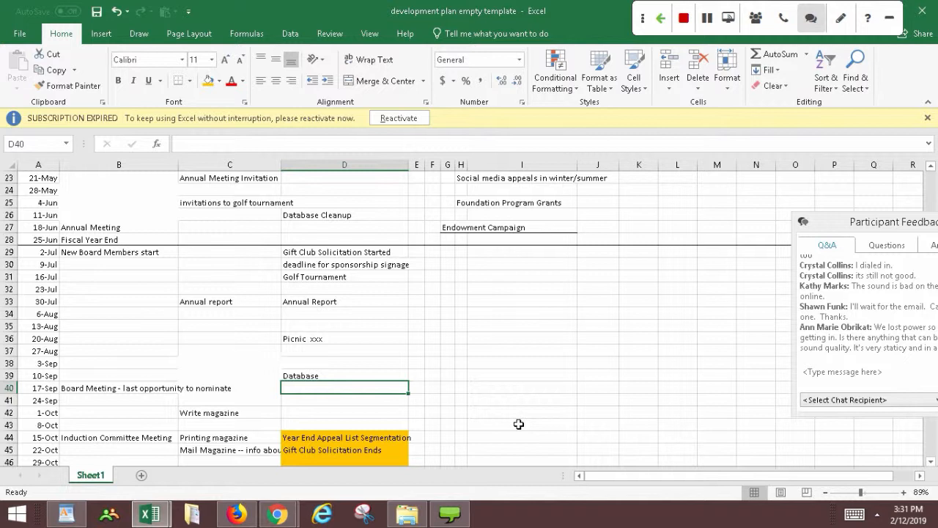
Extend the 10-Sep development entry in cell D39 so that it reads "Database Cleanup".
click(356, 376)
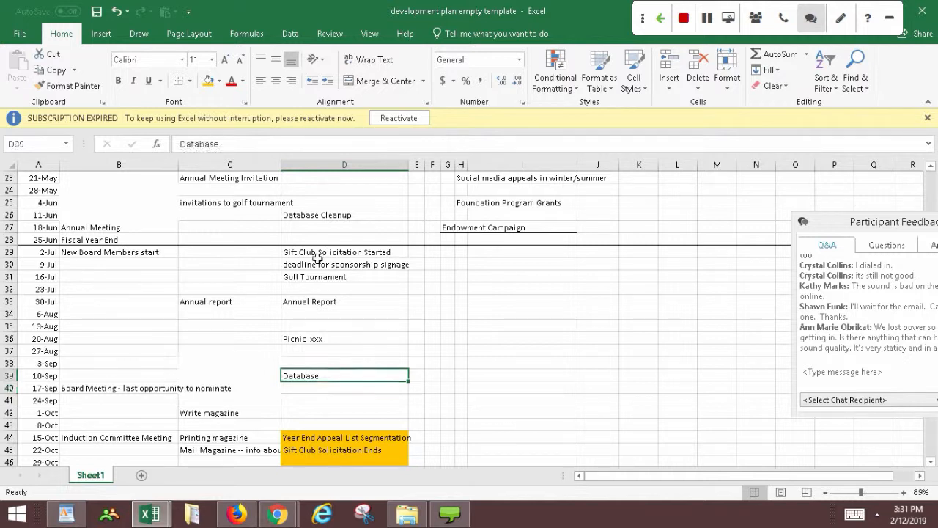
click(277, 151)
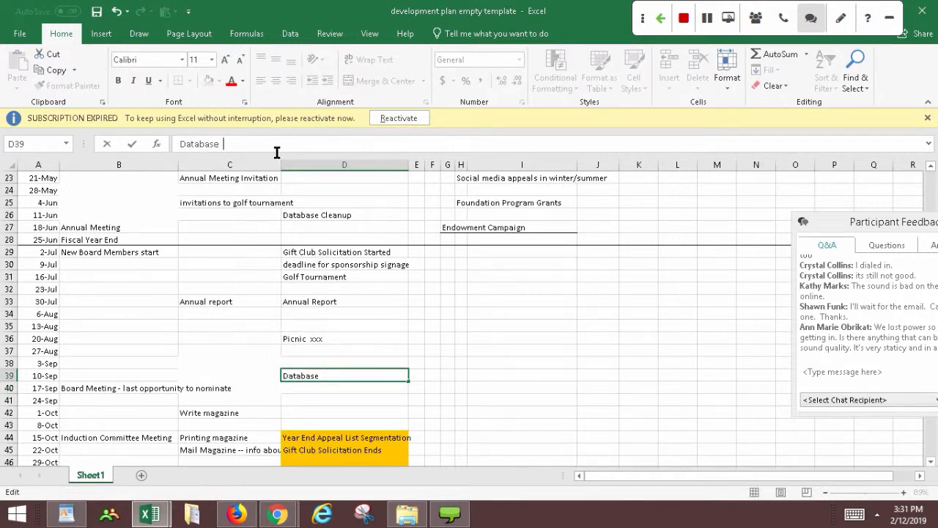
text(Cleanup)
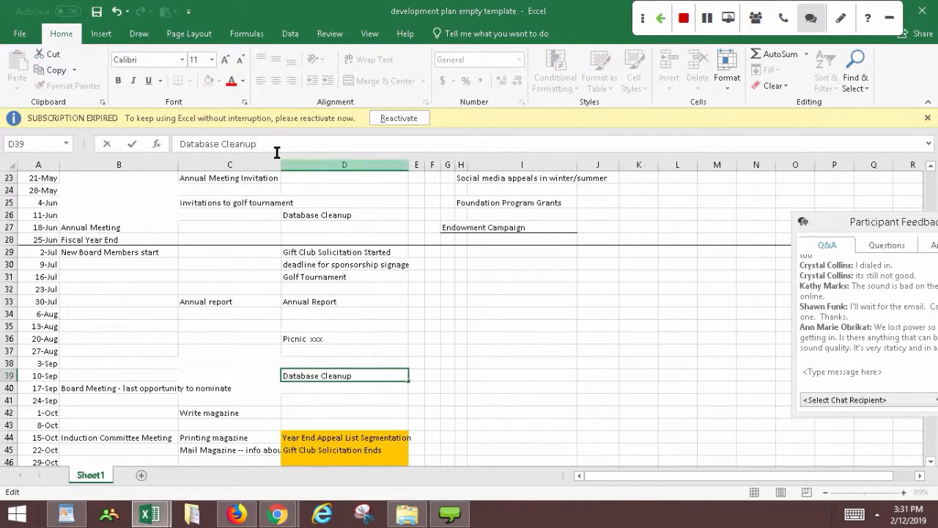
click(480, 406)
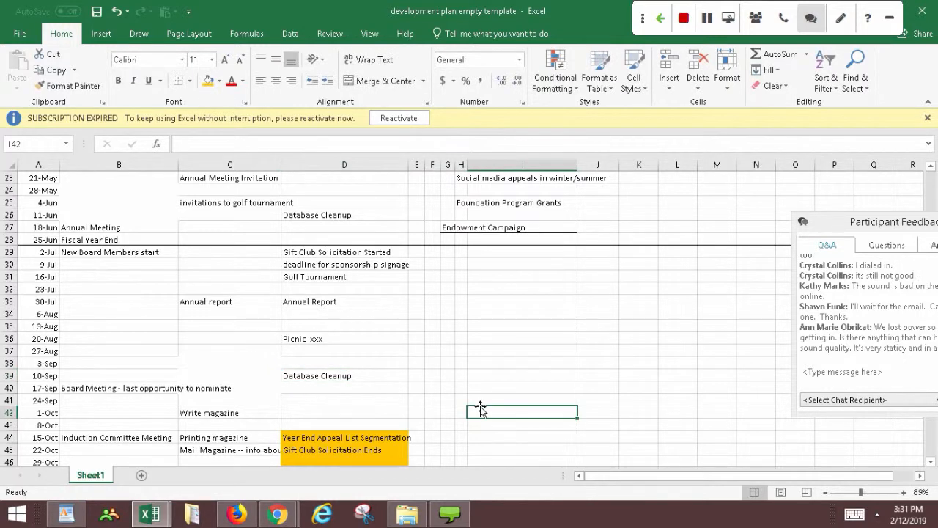
Review the autumn and winter entries of the calendar, from October through the 28-Jan row.
key(Down)
key(Down)
key(Down)
key(Down)
key(Down)
key(Down)
key(Down)
key(Down)
key(Down)
key(Down)
key(Down)
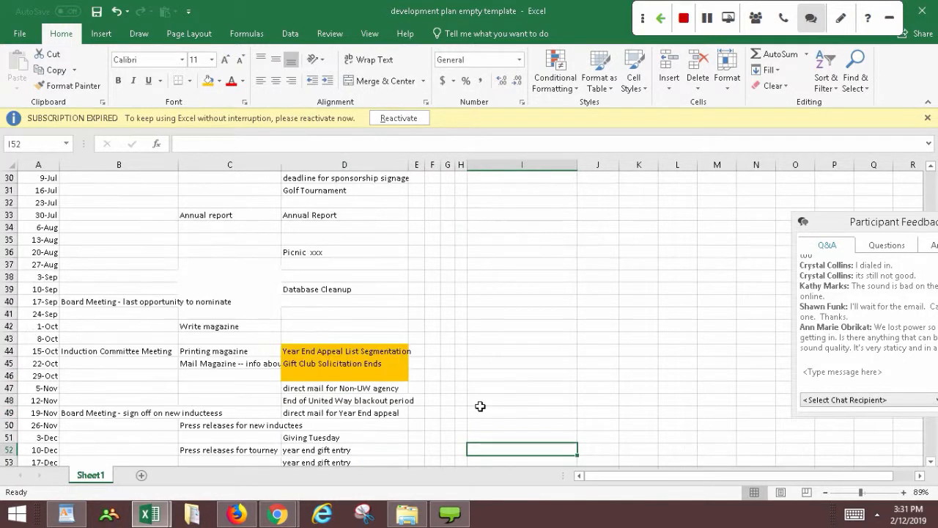
key(Down)
key(Down)
key(Down)
key(Down)
key(Down)
key(Down)
key(Down)
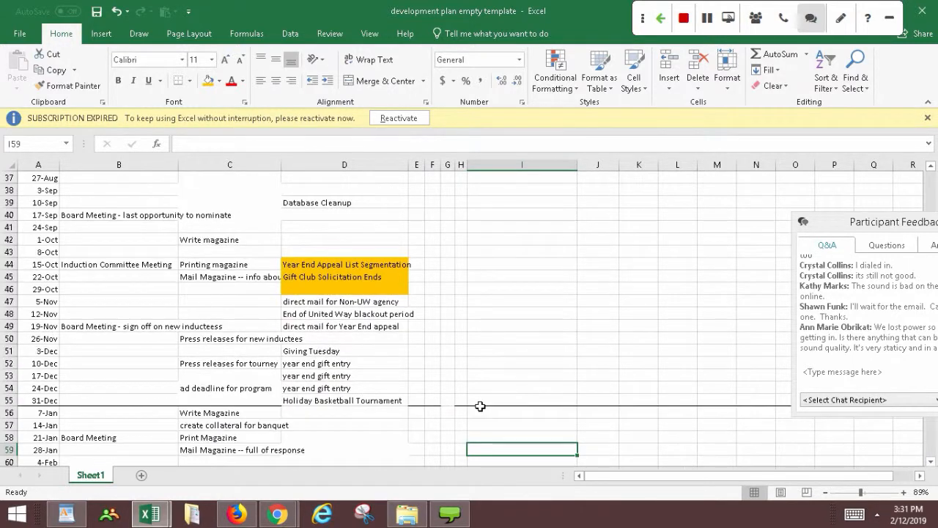
Look back over the whole plan from January up to the column headings, including the board member giving list.
key(Up)
key(Up)
key(Up)
key(Up)
key(Up)
key(Up)
key(Up)
key(Up)
key(Up)
key(Up)
key(Up)
key(Up)
key(Up)
key(Up)
key(Up)
key(Up)
key(Up)
key(Up)
key(Up)
key(Up)
key(Up)
key(Up)
key(Up)
key(Up)
key(Up)
key(Up)
key(Up)
key(Up)
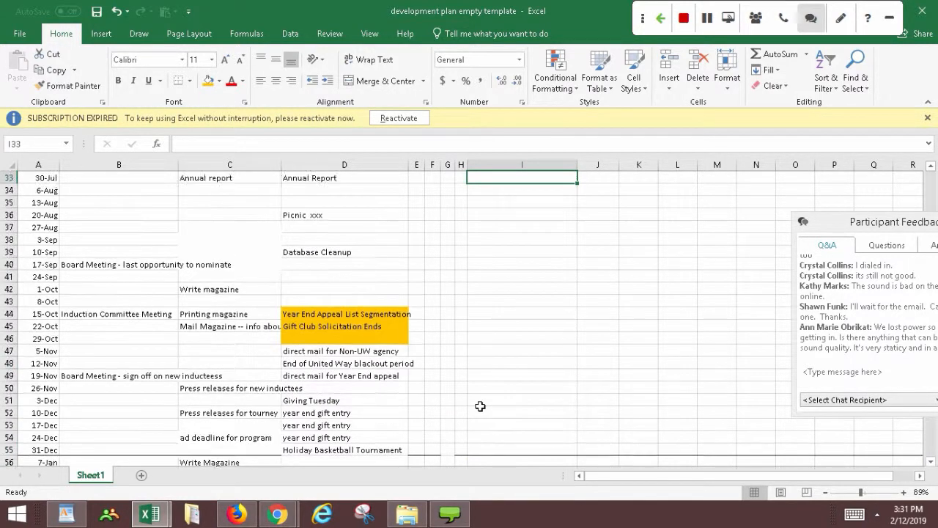
key(Up)
key(Up)
key(Up)
key(Up)
key(Up)
key(Up)
key(Up)
key(Up)
key(Up)
key(Up)
key(Up)
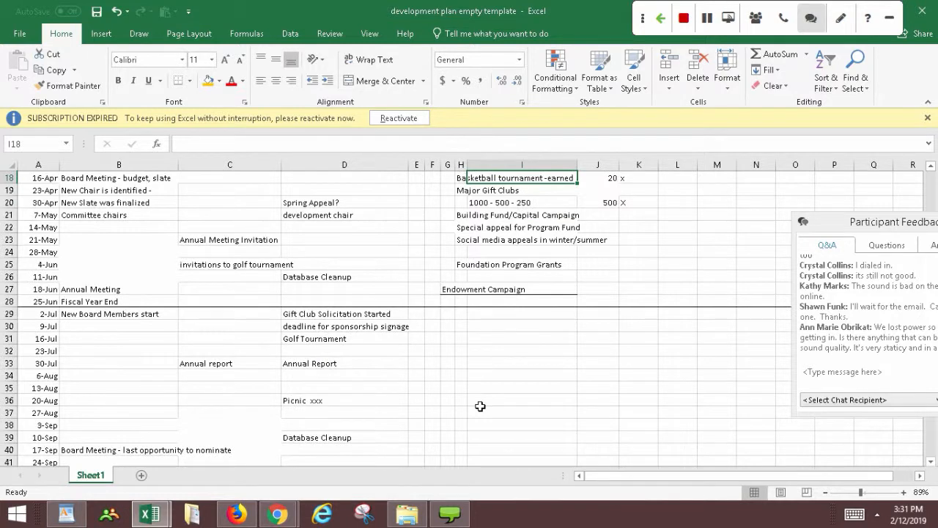
key(Up)
key(Up)
key(Up)
key(Up)
key(Up)
key(Up)
key(Up)
key(Up)
key(Up)
key(Up)
key(Up)
key(Up)
key(Up)
key(Up)
key(Up)
key(Up)
key(Up)
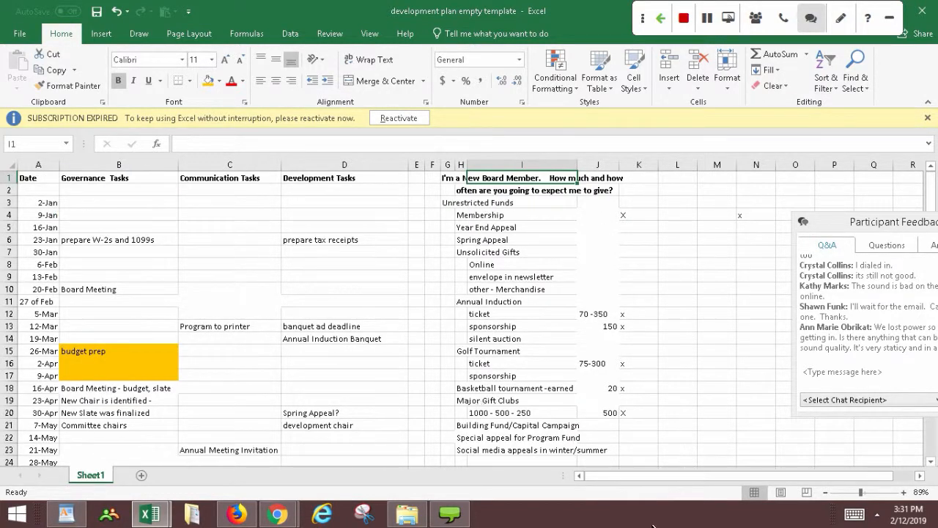
Examine the April to early August tasks alongside the neighbouring list of fundraising requests.
click(708, 415)
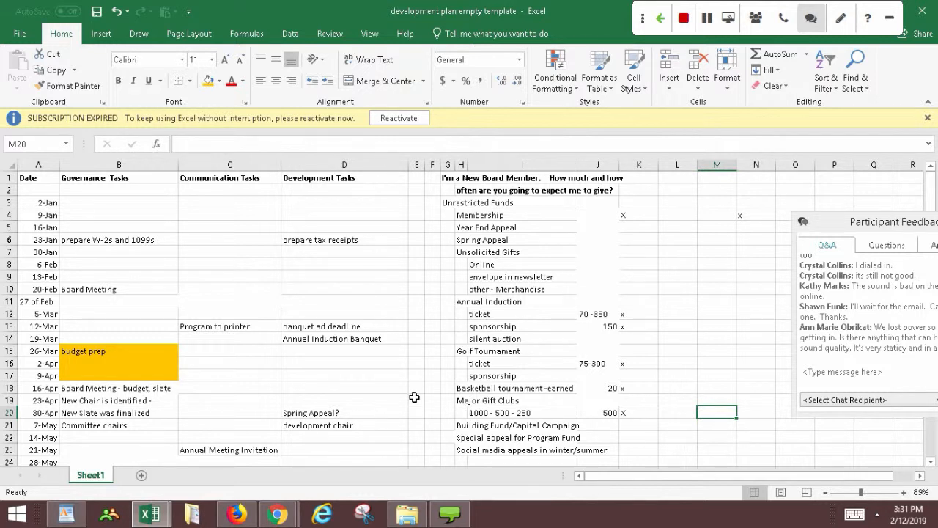
click(417, 362)
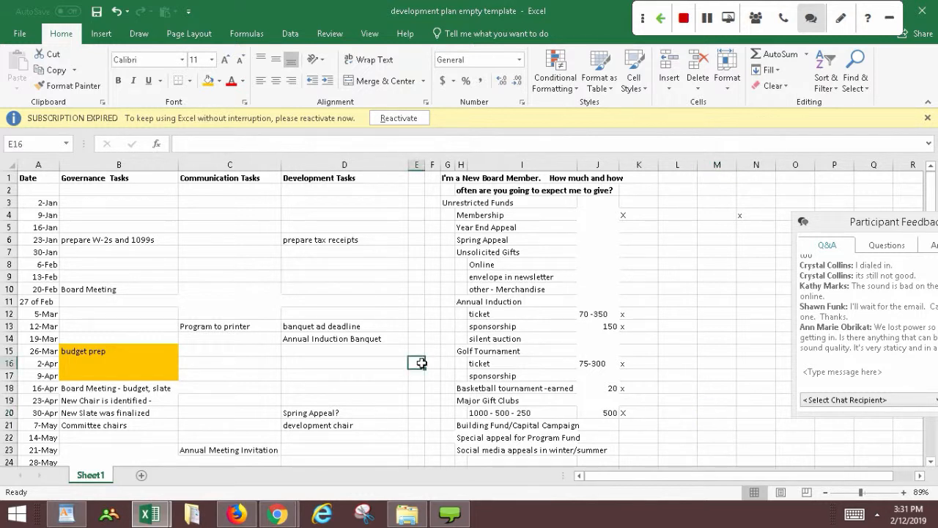
key(Down)
key(Down)
key(Down)
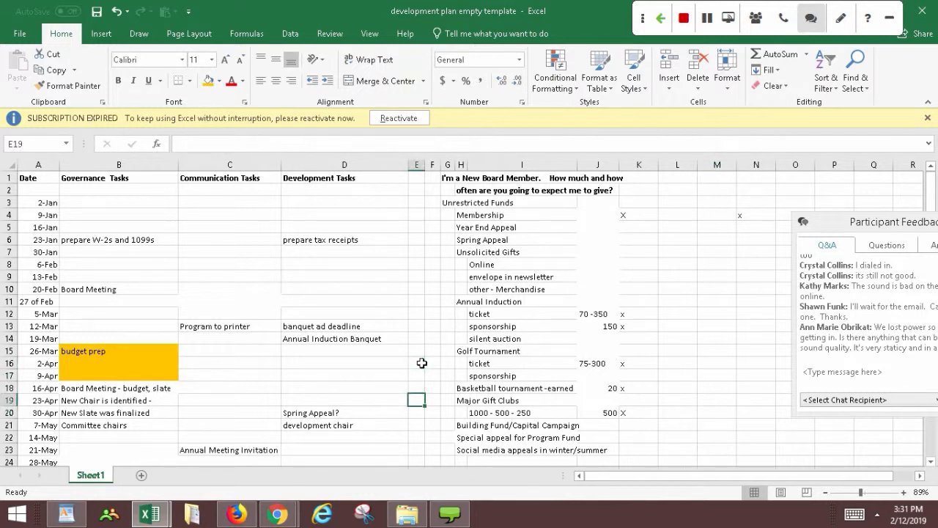
key(Down)
key(Down)
key(Down)
key(Down)
key(Down)
key(Down)
key(Down)
key(Down)
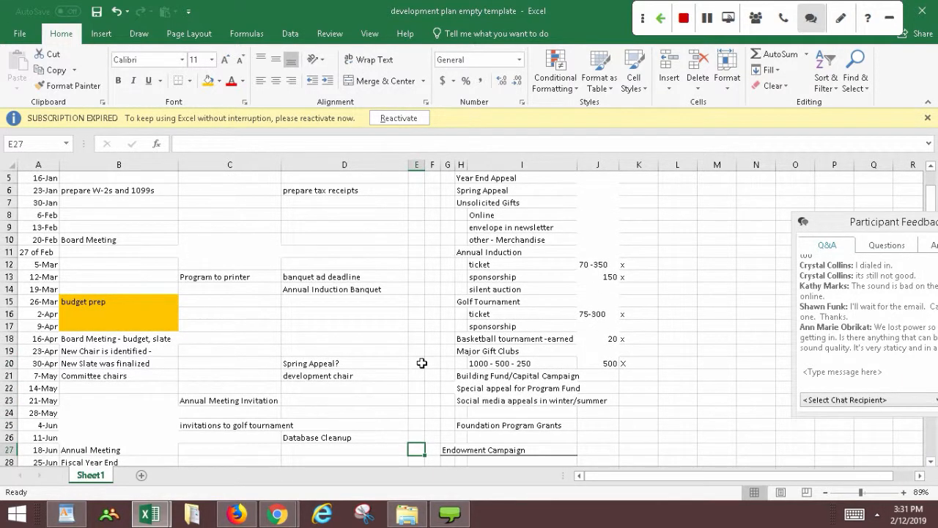
key(Down)
key(Down)
key(Down)
key(Down)
key(Down)
key(Down)
key(Down)
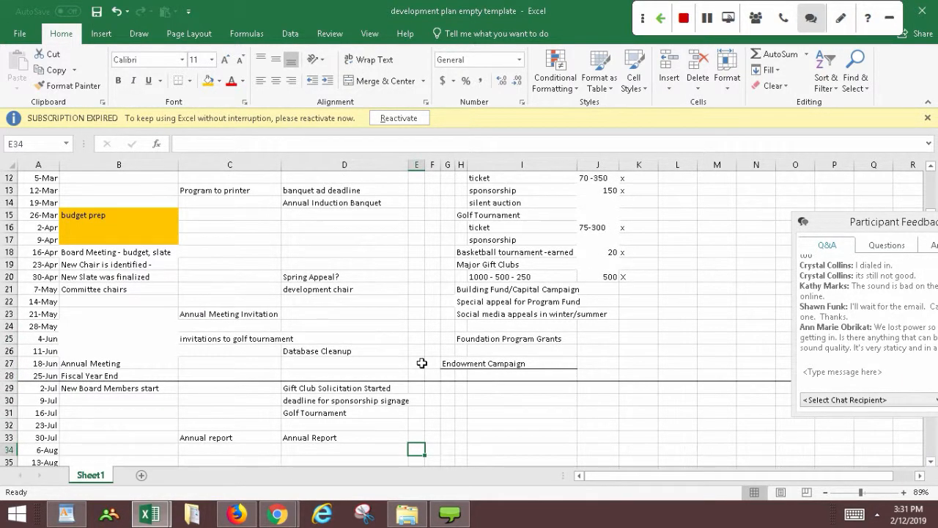
key(Up)
key(Up)
key(Up)
key(Up)
key(Up)
key(Up)
key(Up)
key(Up)
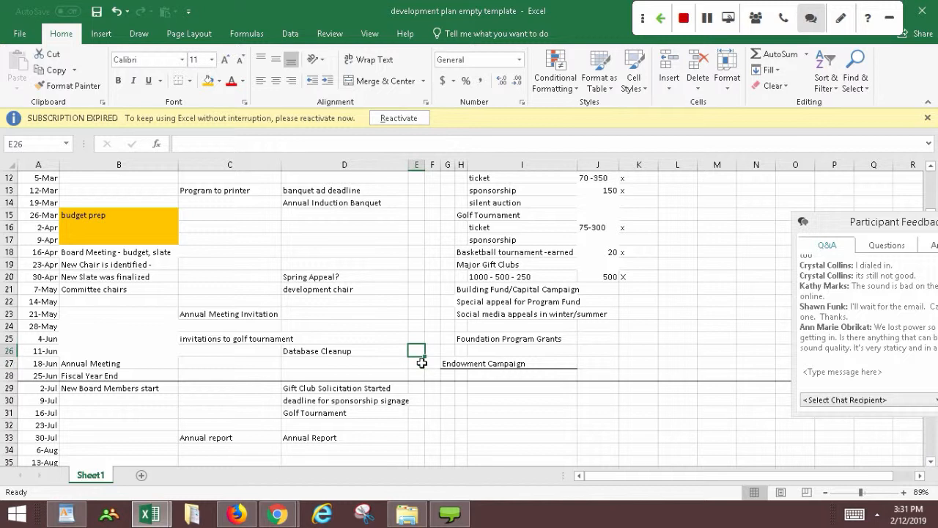
Slightly narrow the empty spacer columns E and F between the development tasks and the giving list.
drag(425, 165, 422, 165)
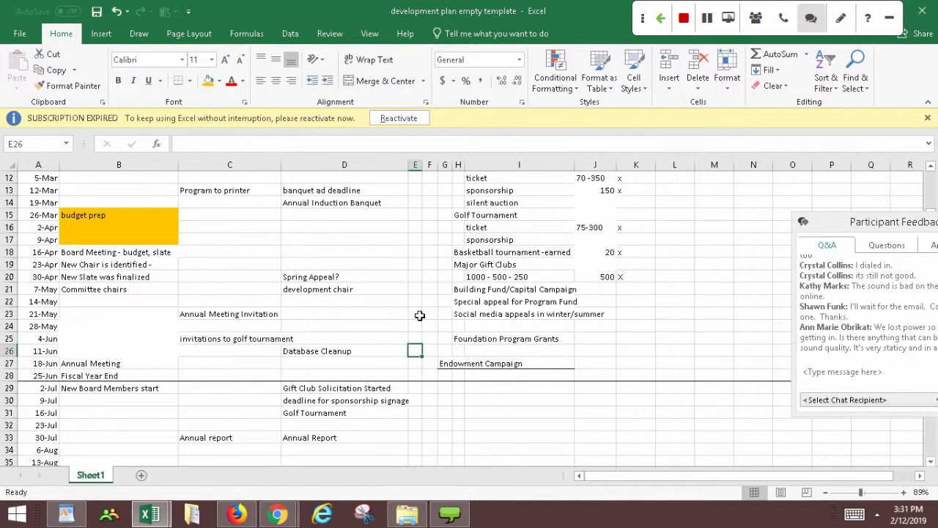
click(430, 449)
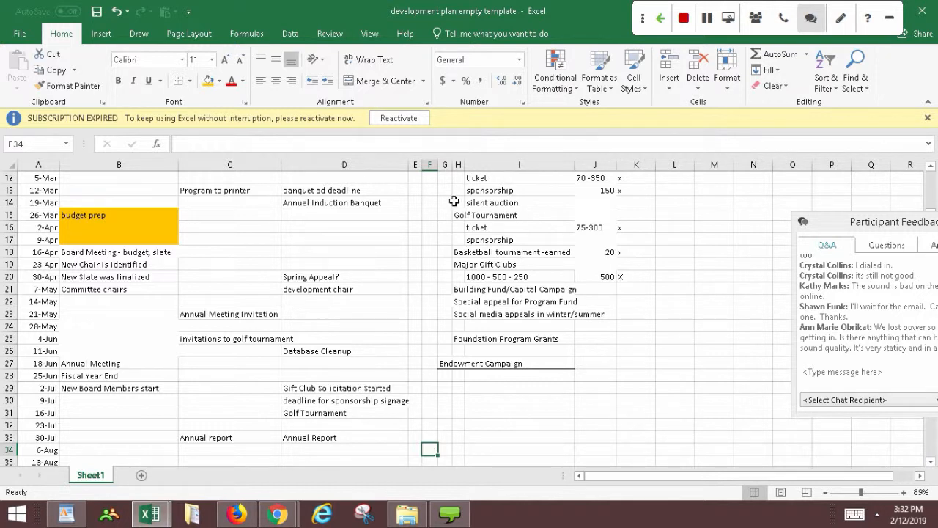
drag(437, 164, 434, 162)
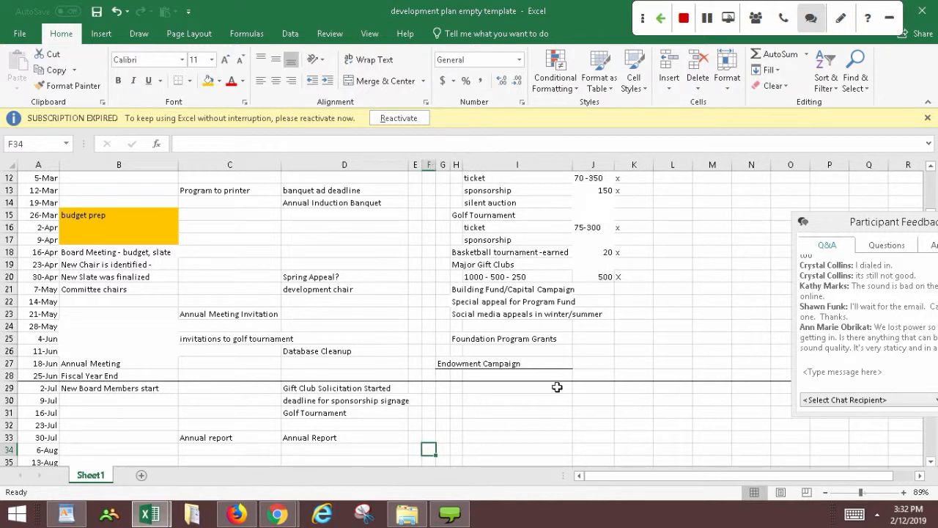